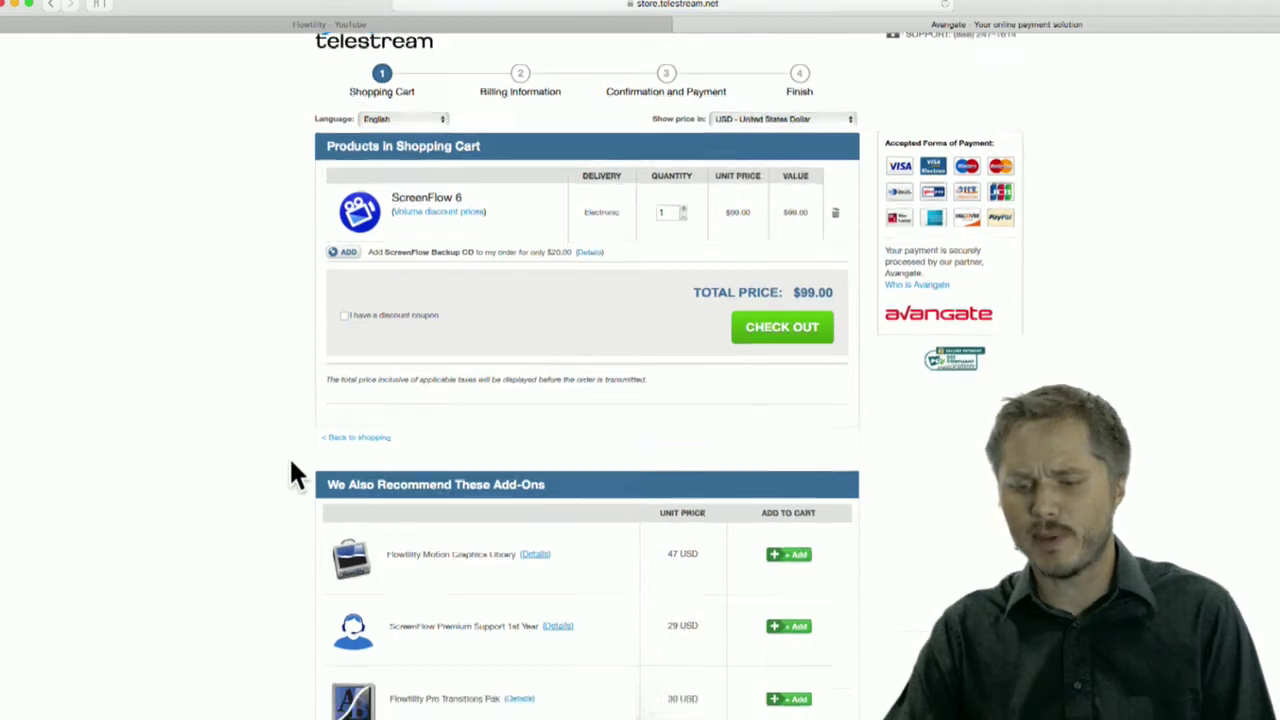
Review the recommended add-ons in the shopping cart, and open the Options page of the ScreenFlow product site
{"action": "mouse_move", "coordinate": [553, 366]}
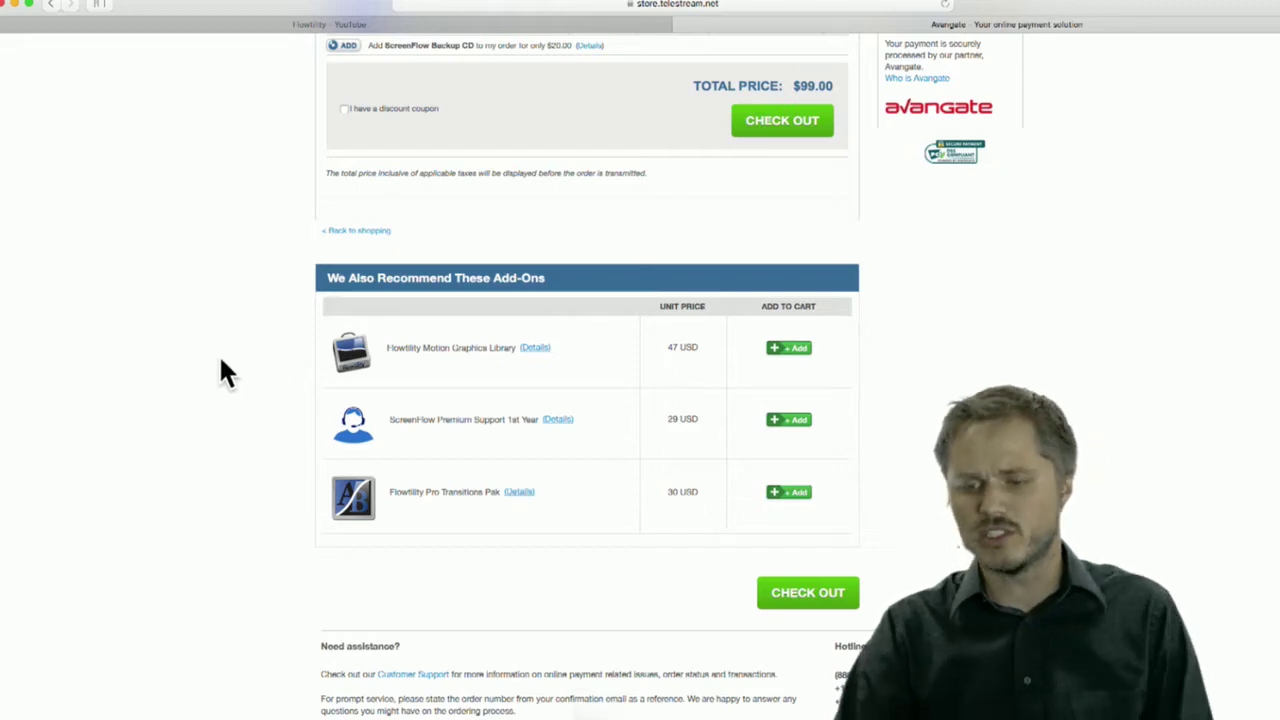
{"action": "scroll", "coordinate": [200, 360], "scroll_direction": "up", "scroll_amount": 5}
{"action": "scroll", "coordinate": [200, 350], "scroll_direction": "down", "scroll_amount": 6}
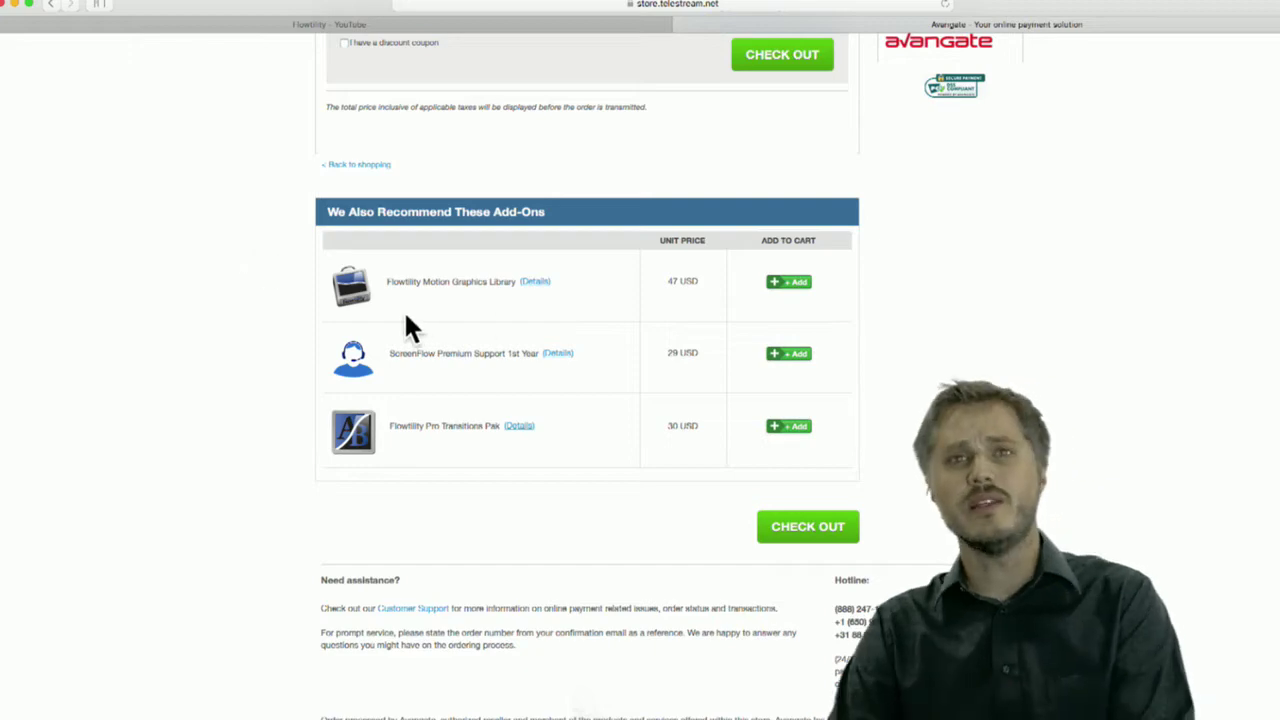
{"action": "left_click", "coordinate": [50, 5]}
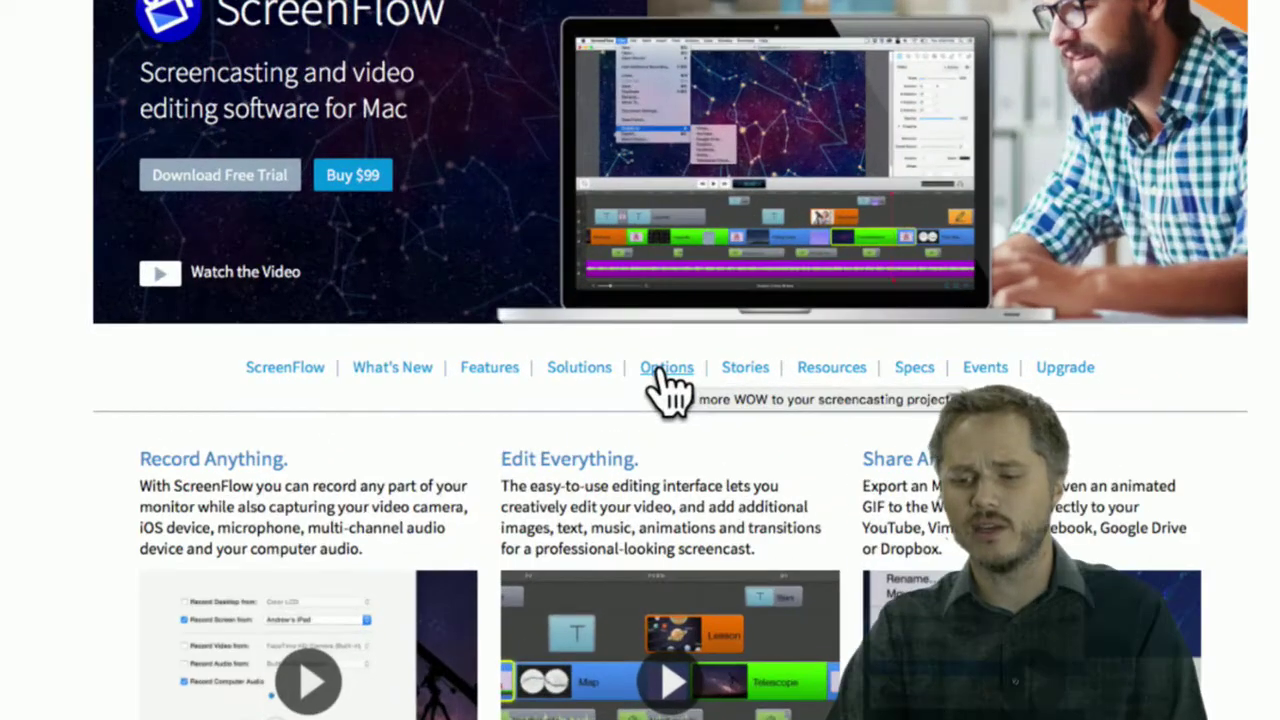
{"action": "left_click", "coordinate": [665, 370]}
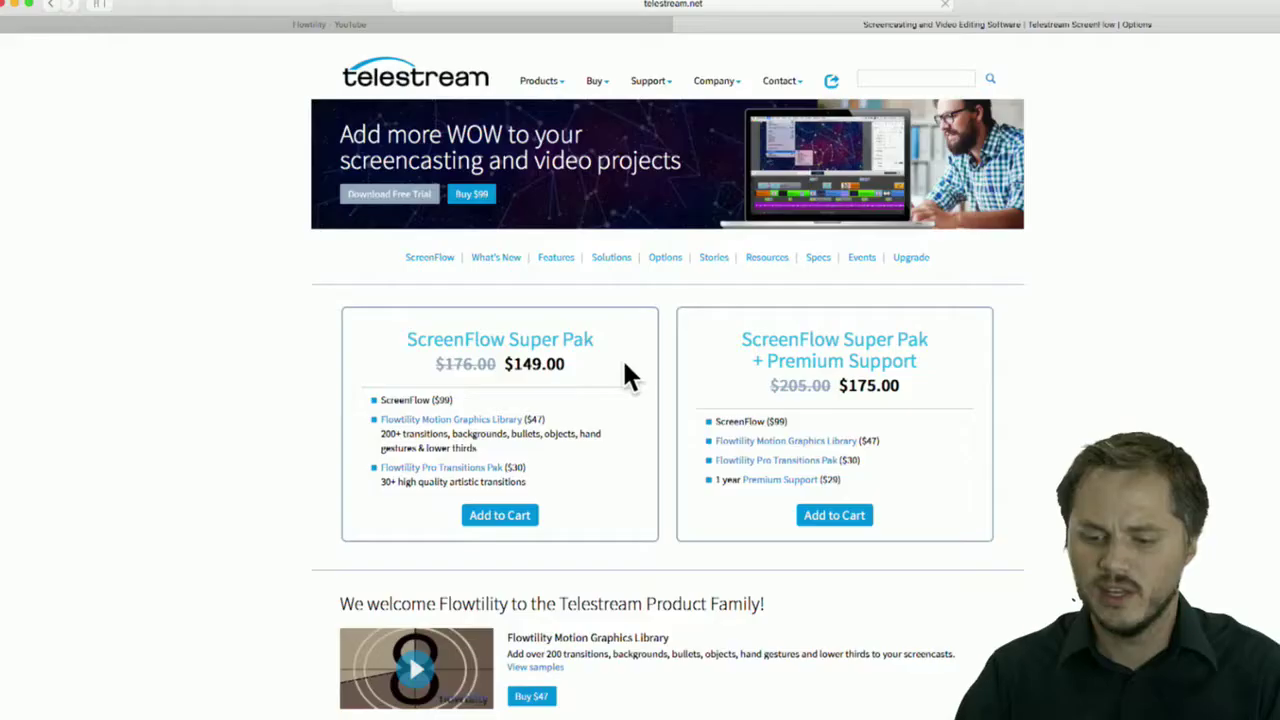
View the samples for the Flowtility Pro Transitions Pak on the Options page and close the sample gallery
{"action": "scroll", "coordinate": [626, 374], "scroll_direction": "down", "scroll_amount": 5}
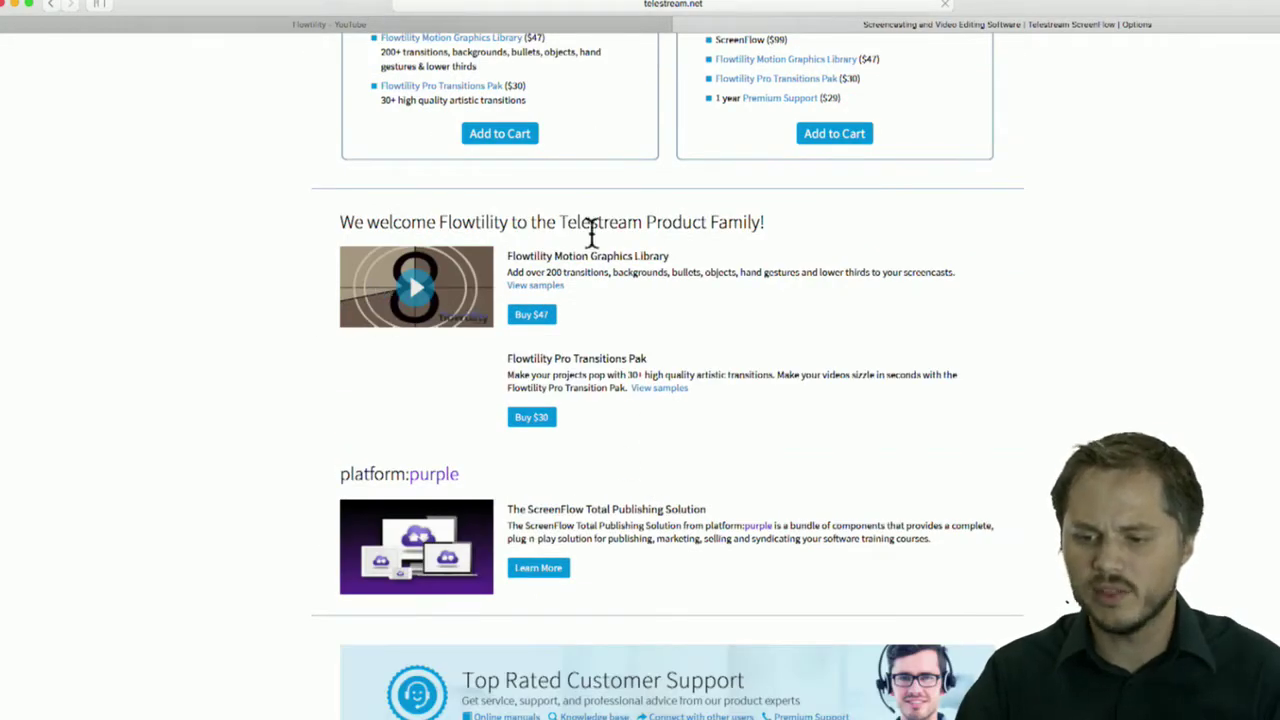
{"action": "left_click", "coordinate": [659, 392]}
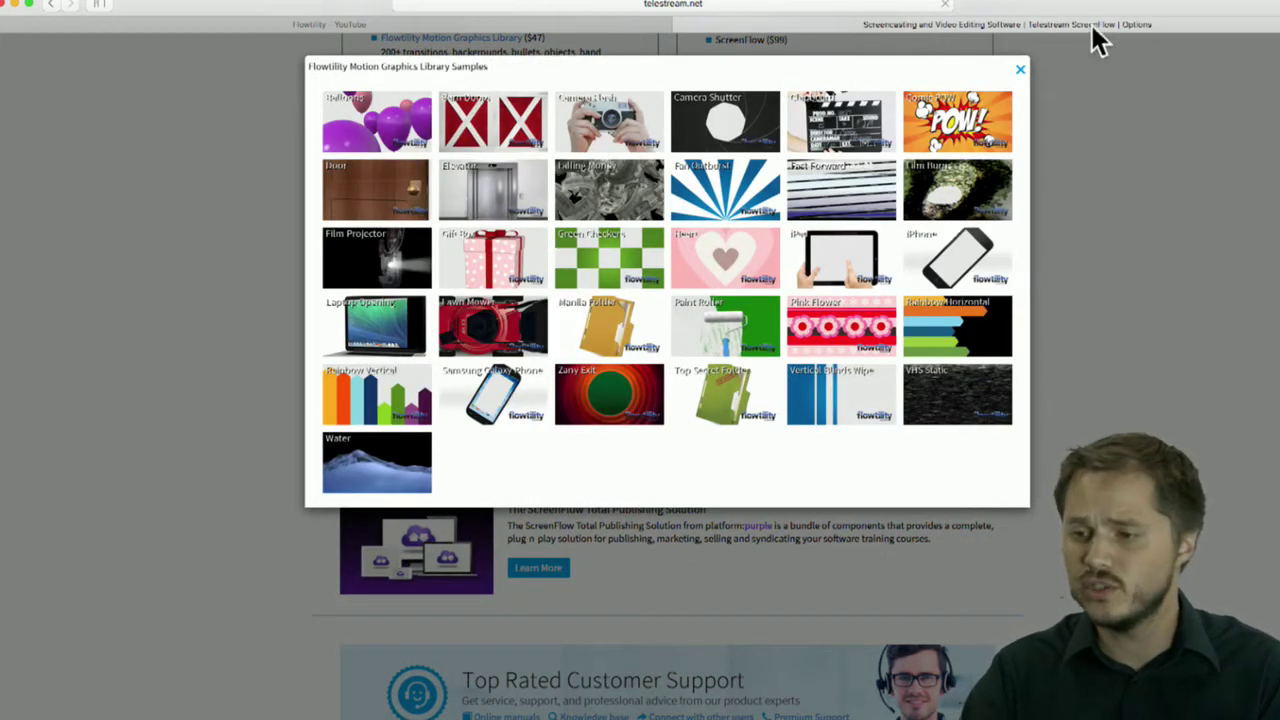
{"action": "left_click", "coordinate": [1020, 69]}
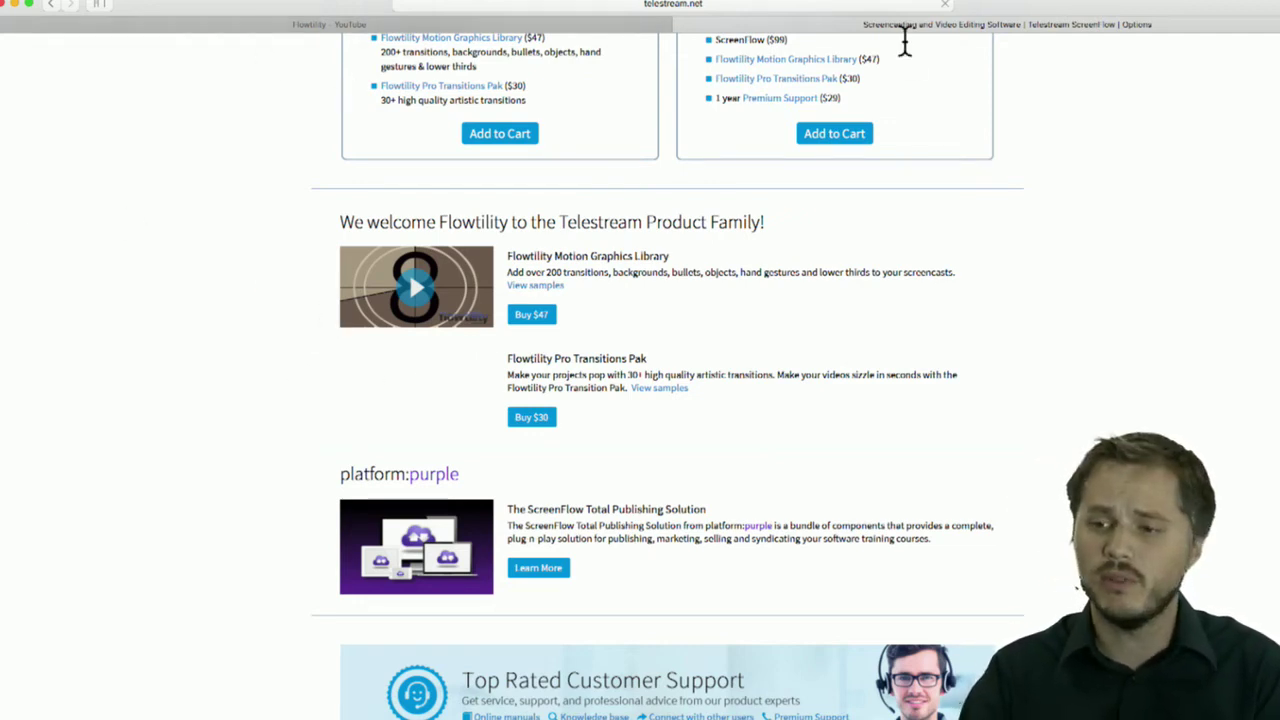
Switch to the Flowtility YouTube channel and look through its uploads back to the newest videos
{"action": "left_click", "coordinate": [580, 26]}
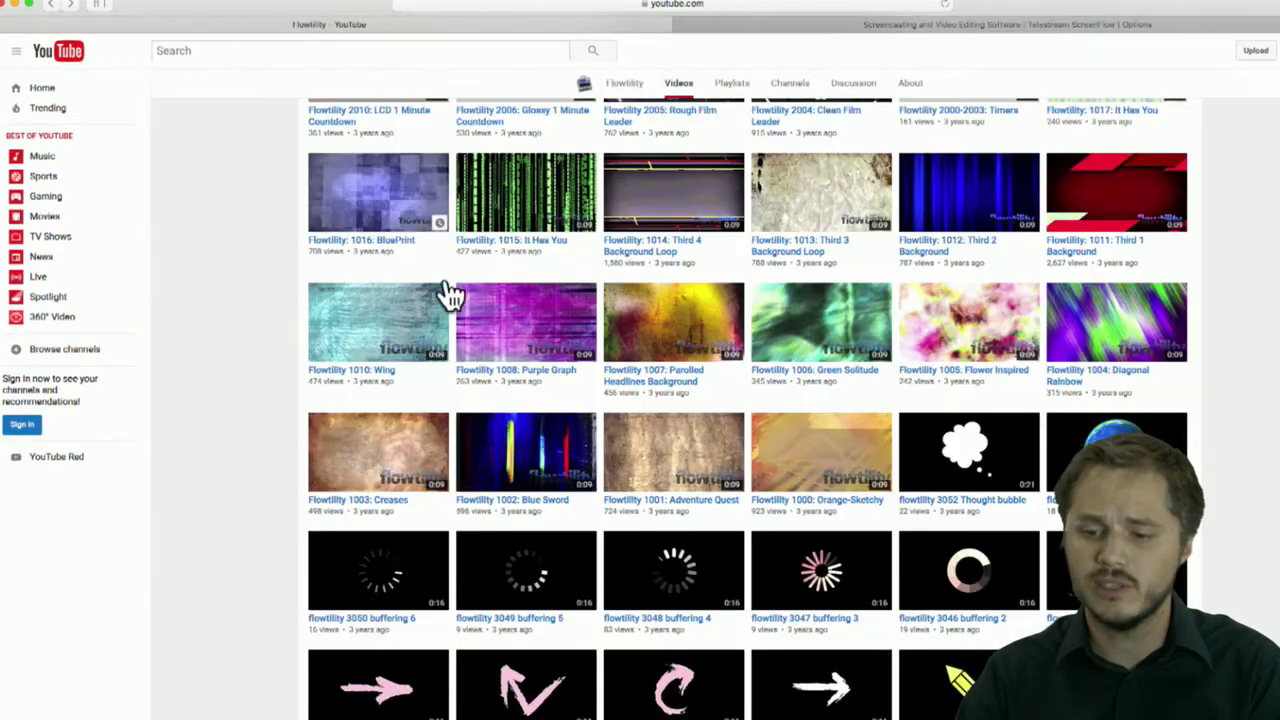
{"action": "scroll", "coordinate": [440, 300], "scroll_direction": "up", "scroll_amount": 1}
{"action": "scroll", "coordinate": [428, 306], "scroll_direction": "up", "scroll_amount": 10}
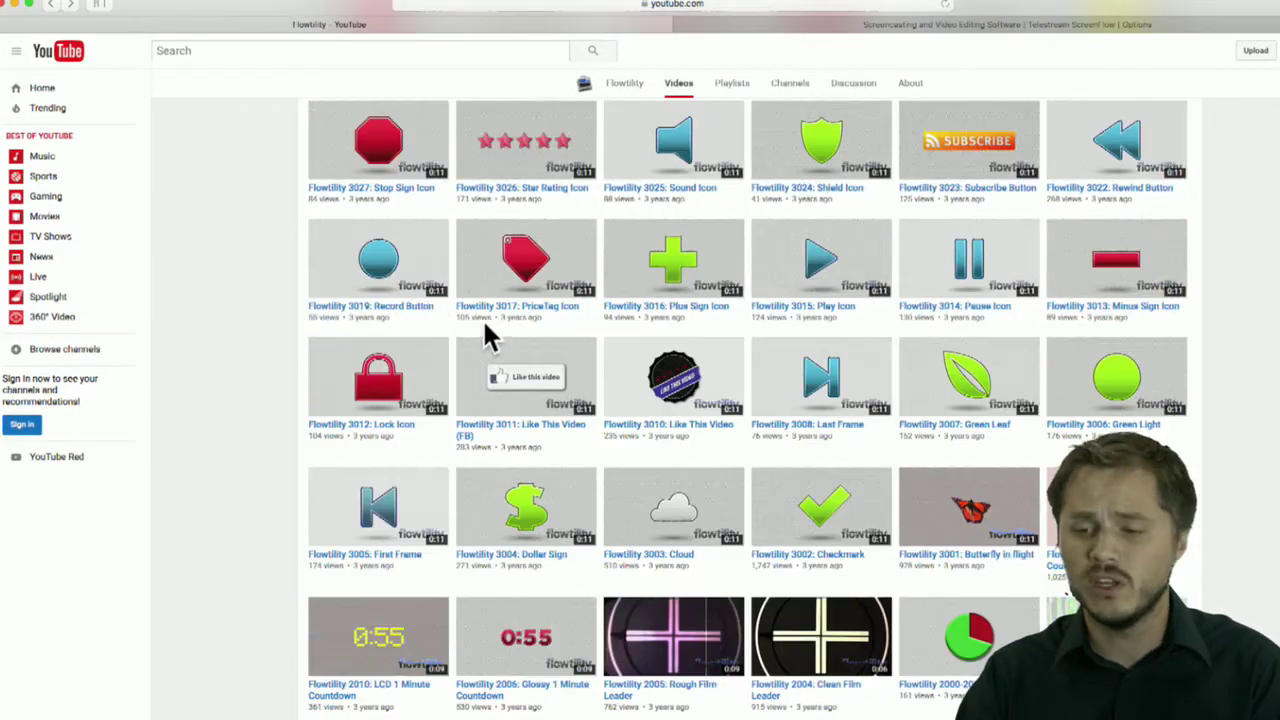
{"action": "scroll", "coordinate": [485, 336], "scroll_direction": "up", "scroll_amount": 10}
{"action": "scroll", "coordinate": [487, 324], "scroll_direction": "up", "scroll_amount": 15}
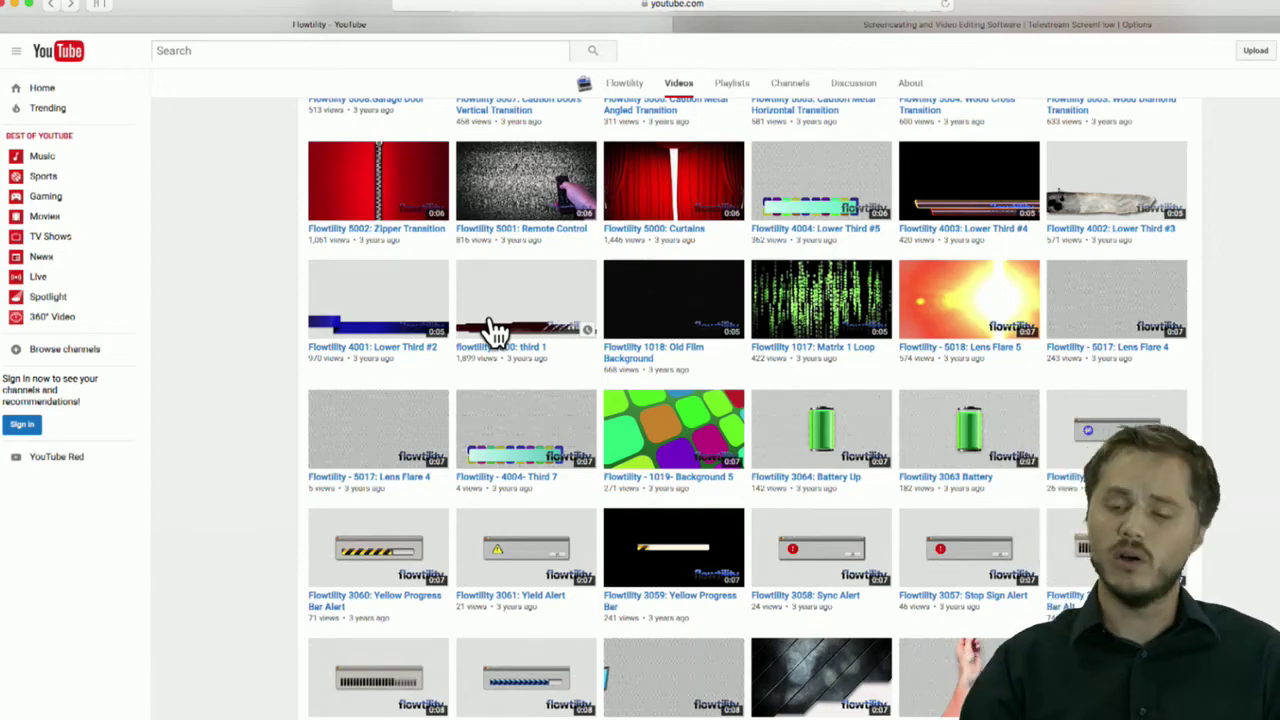
{"action": "scroll", "coordinate": [440, 270], "scroll_direction": "up", "scroll_amount": 20}
{"action": "scroll", "coordinate": [534, 306], "scroll_direction": "up", "scroll_amount": 5}
Browse the older Flowtility uploads down to the iDevice hand gesture clips
{"action": "scroll", "coordinate": [494, 306], "scroll_direction": "down", "scroll_amount": 12}
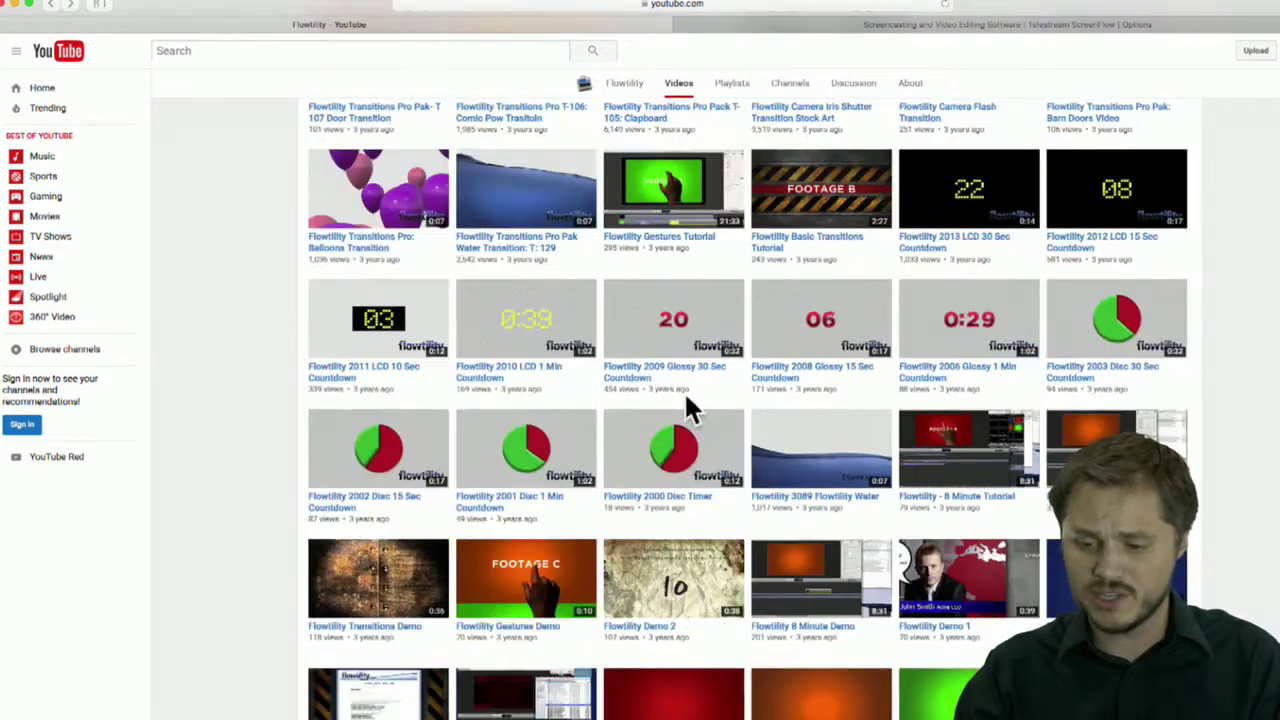
{"action": "scroll", "coordinate": [690, 395], "scroll_direction": "down", "scroll_amount": 10}
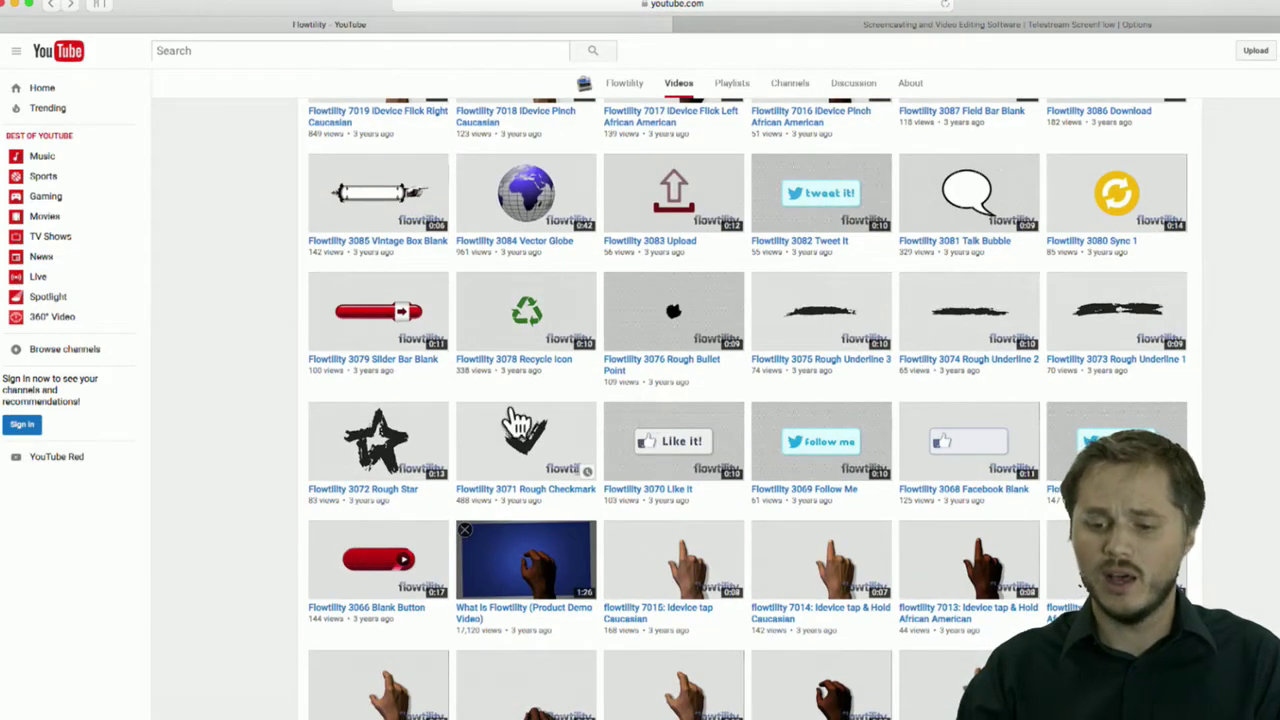
{"action": "scroll", "coordinate": [520, 425], "scroll_direction": "down", "scroll_amount": 3}
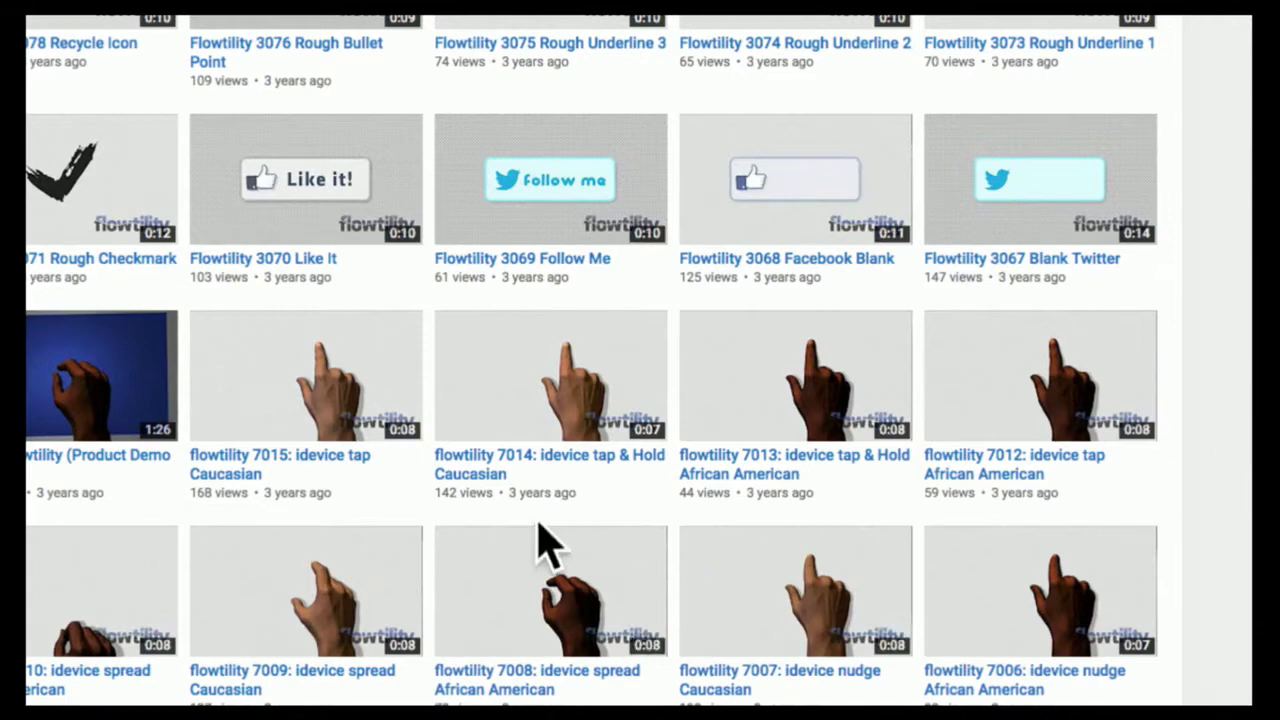
{"action": "scroll", "coordinate": [555, 545], "scroll_direction": "down", "scroll_amount": 3}
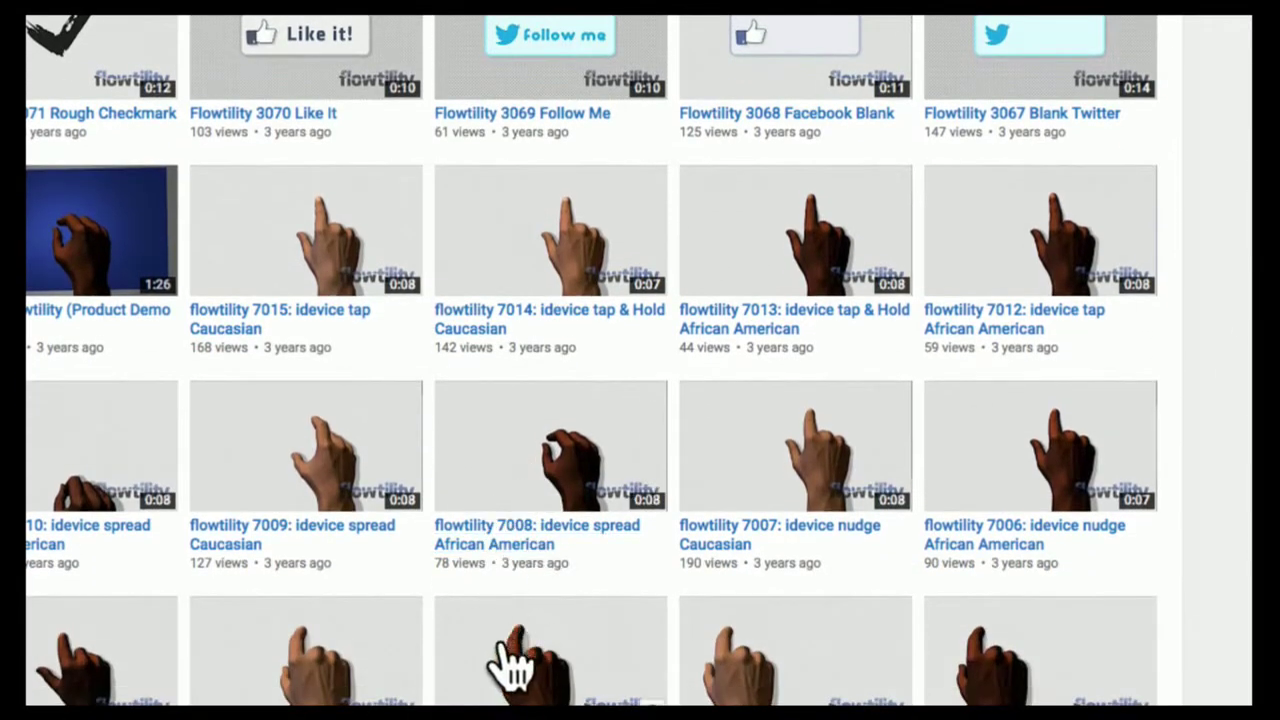
{"action": "scroll", "coordinate": [510, 655], "scroll_direction": "down", "scroll_amount": 2}
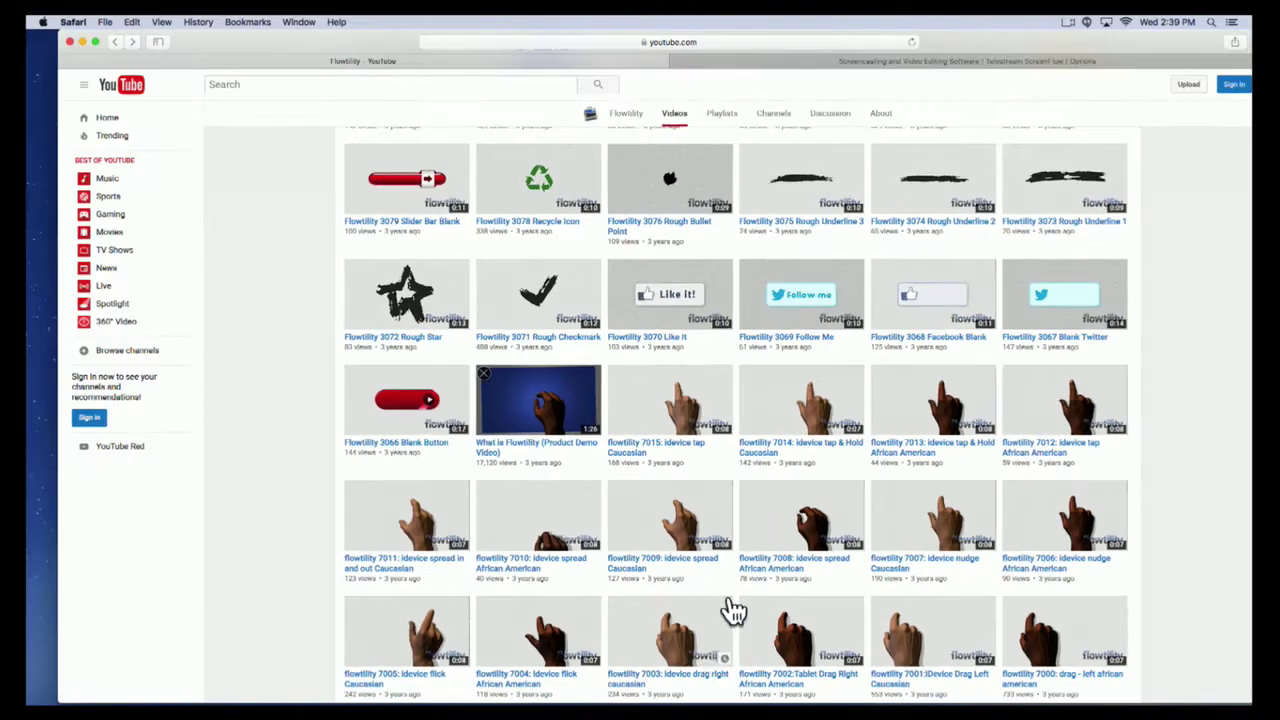
Open and play the Pro Transitions Pak Sizzle Reel from the channel's newest uploads
{"action": "scroll", "coordinate": [443, 394], "scroll_direction": "up", "scroll_amount": 15}
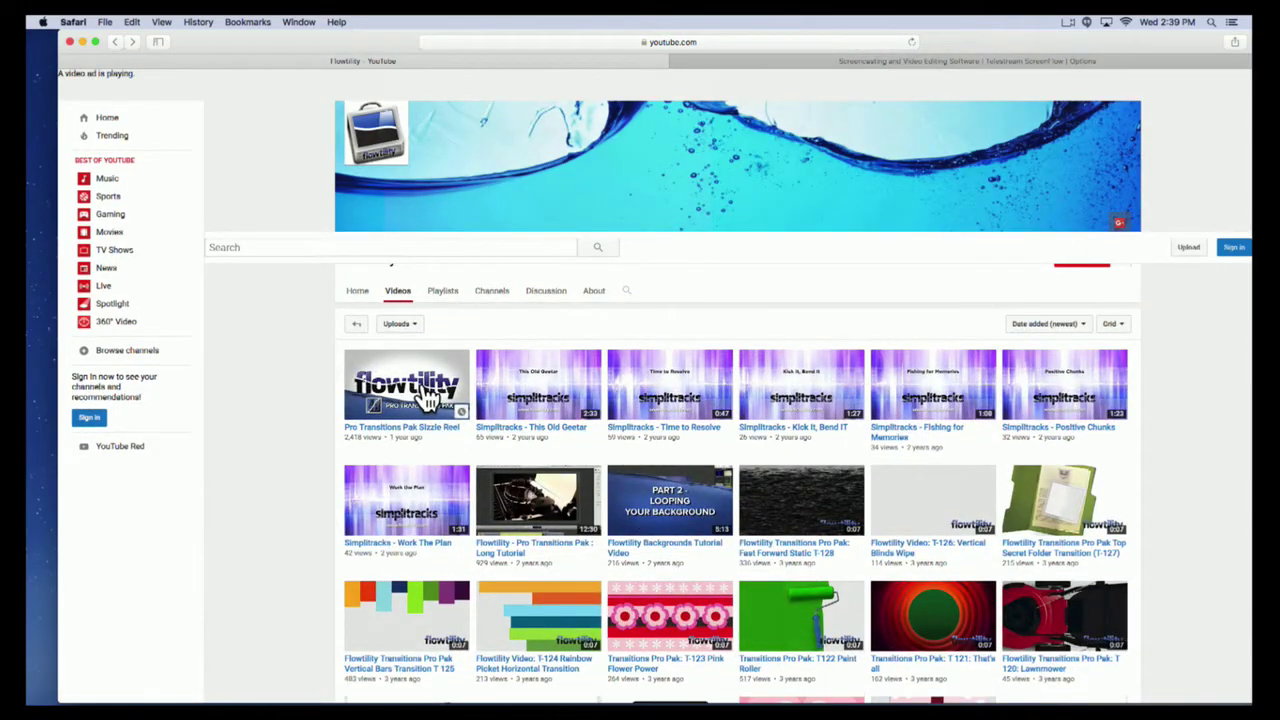
{"action": "left_click", "coordinate": [420, 427]}
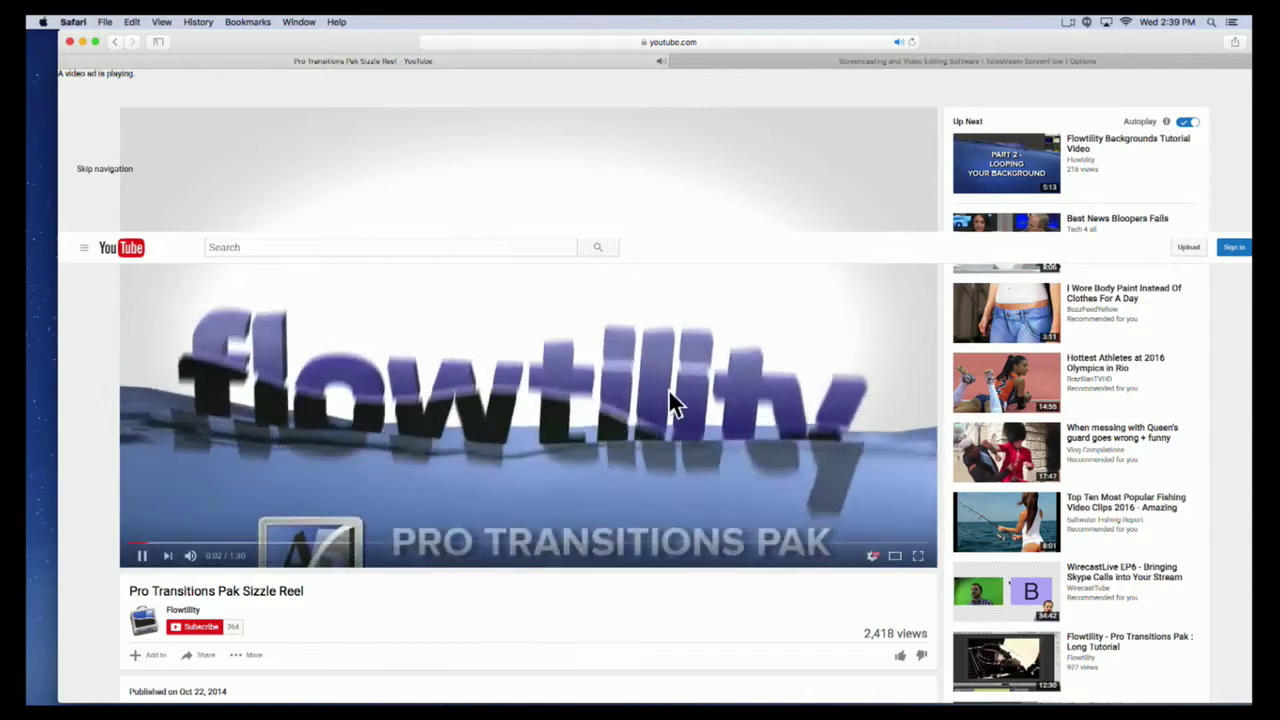
{"action": "scroll", "coordinate": [667, 530], "scroll_direction": "down", "scroll_amount": 5}
{"action": "scroll", "coordinate": [654, 566], "scroll_direction": "up", "scroll_amount": 5}
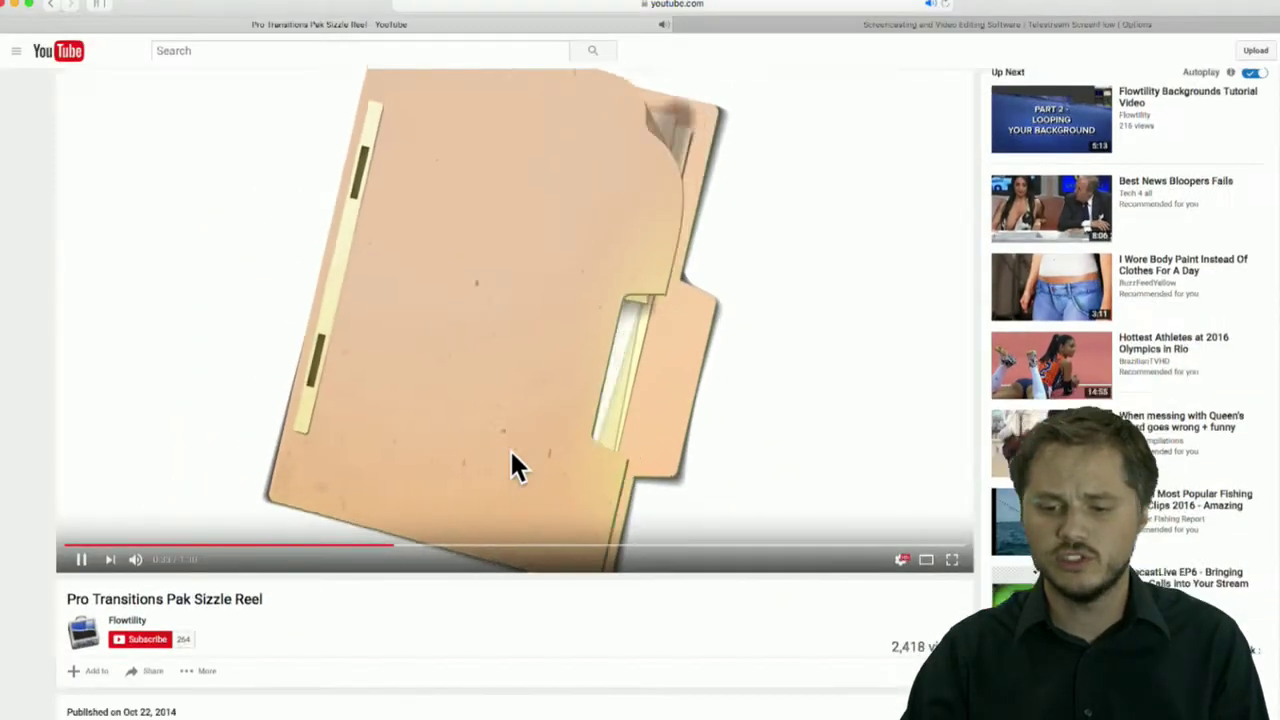
Pause the sizzle reel and clear the browser window off the desktop
{"action": "scroll", "coordinate": [510, 460], "scroll_direction": "down", "scroll_amount": 10}
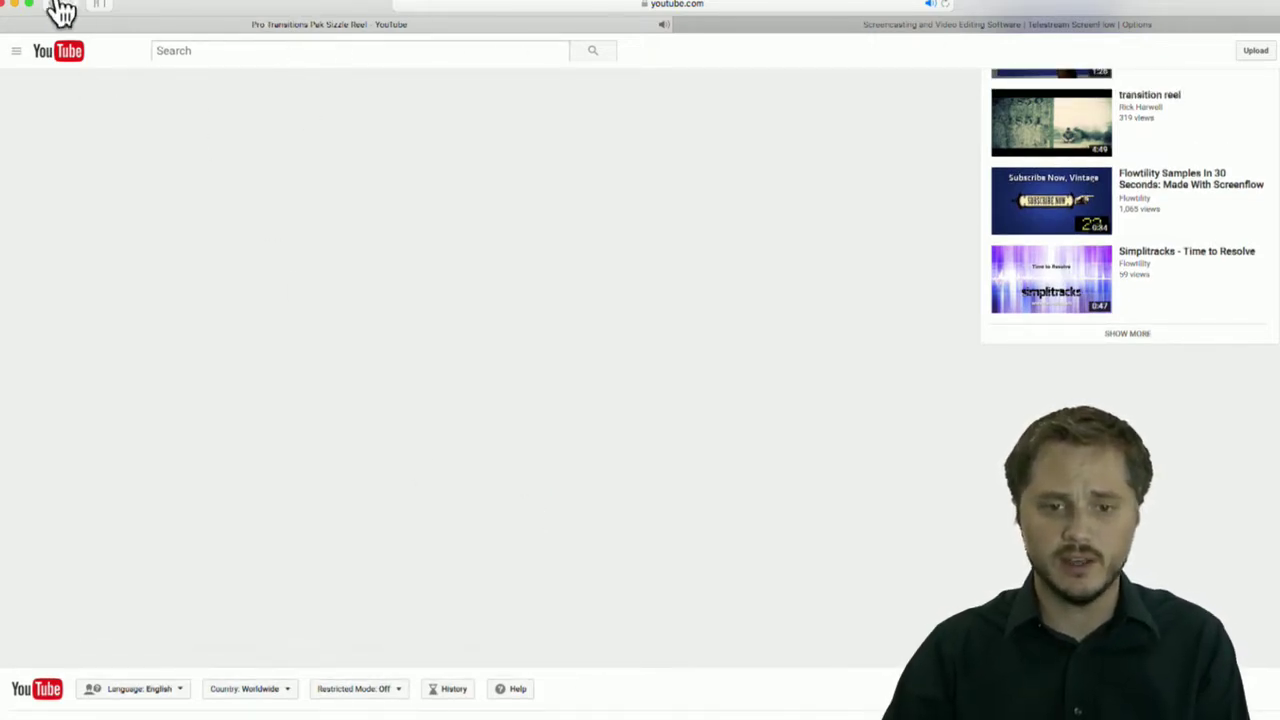
{"action": "scroll", "coordinate": [177, 157], "scroll_direction": "up", "scroll_amount": 10}
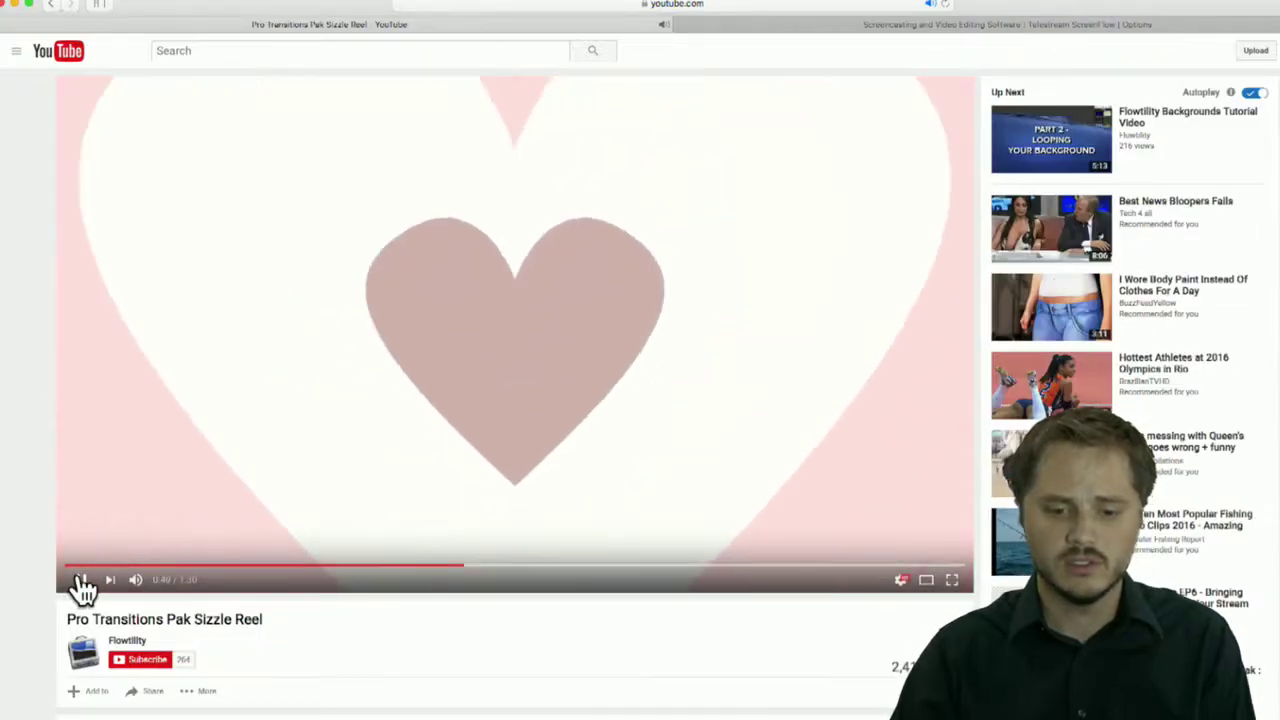
{"action": "left_click", "coordinate": [81, 580]}
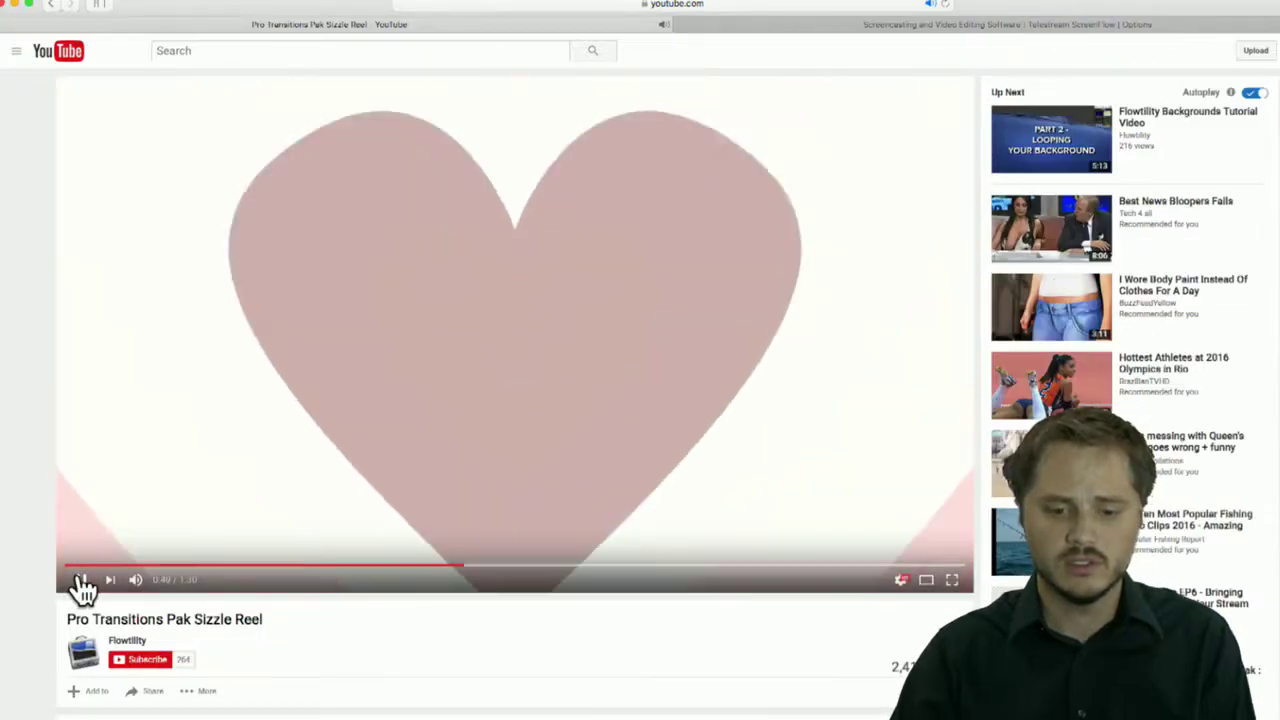
{"action": "left_click", "coordinate": [14, 5]}
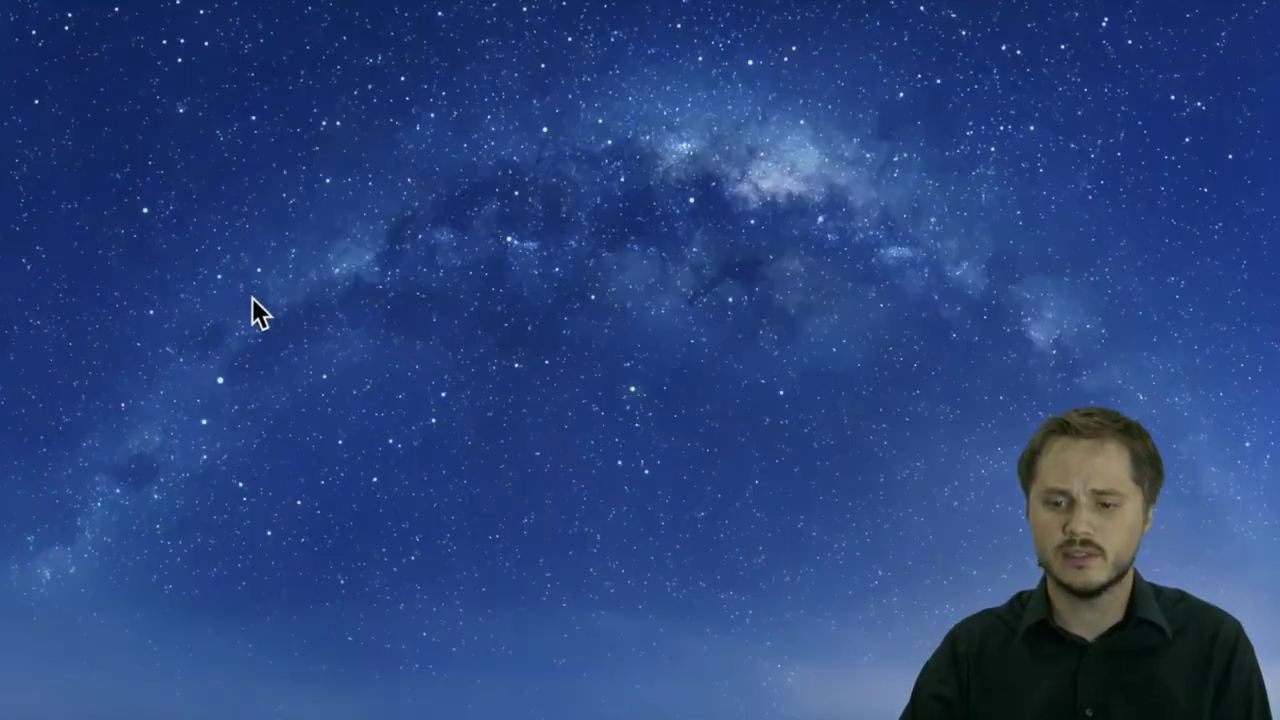
Bring up the Pro Transitions Pak installer, reposition its window and continue to the Read Me page
{"action": "mouse_move", "coordinate": [481, 708]}
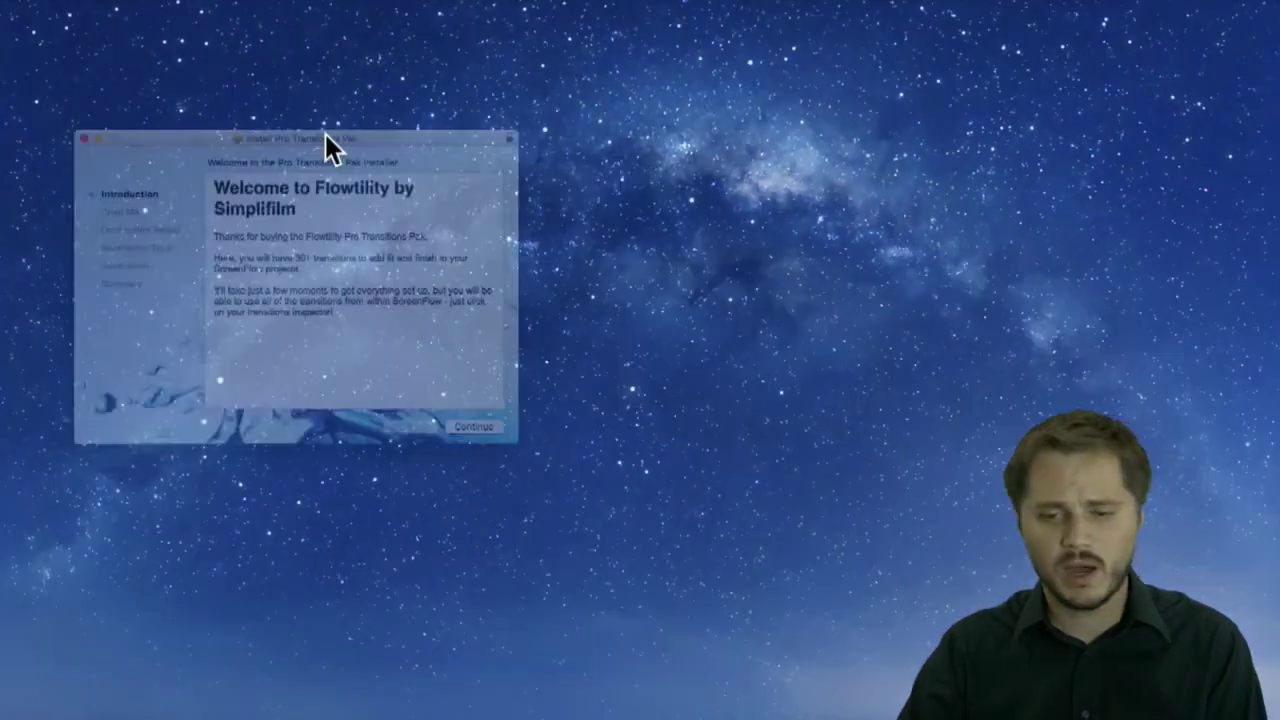
{"action": "left_click_drag", "start_coordinate": [326, 134], "coordinate": [481, 170]}
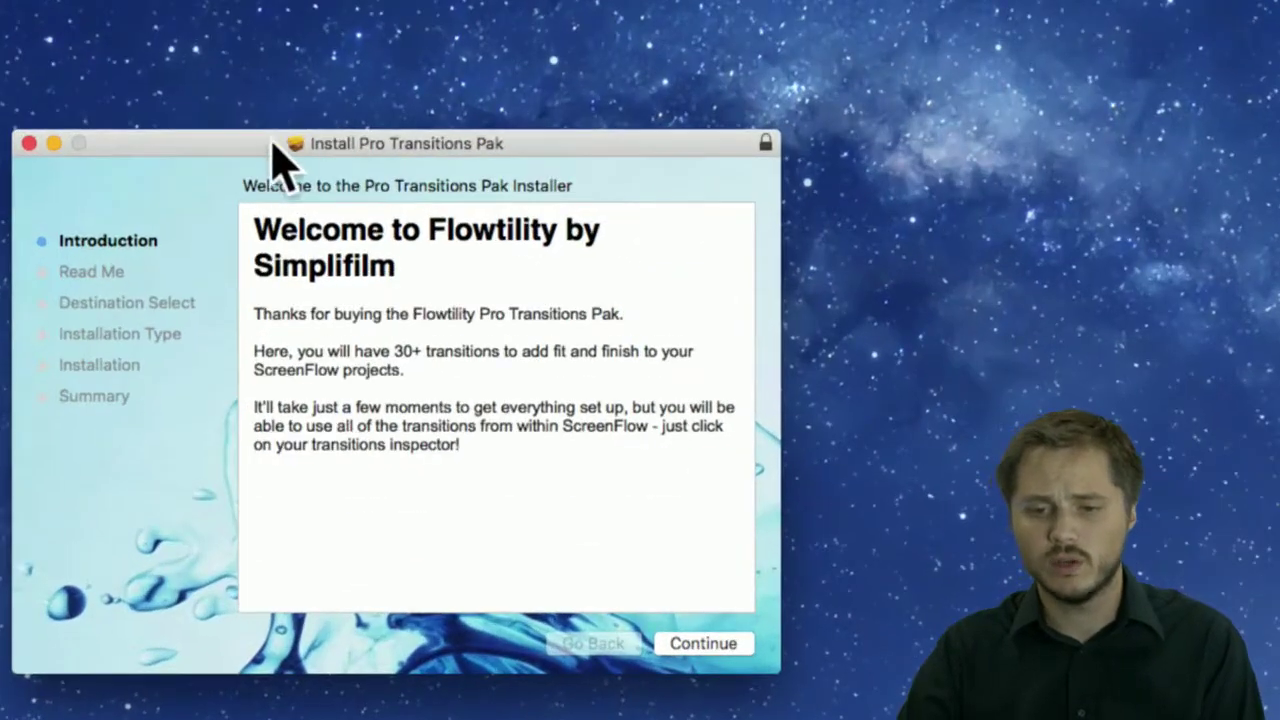
{"action": "left_click_drag", "start_coordinate": [382, 175], "coordinate": [351, 142]}
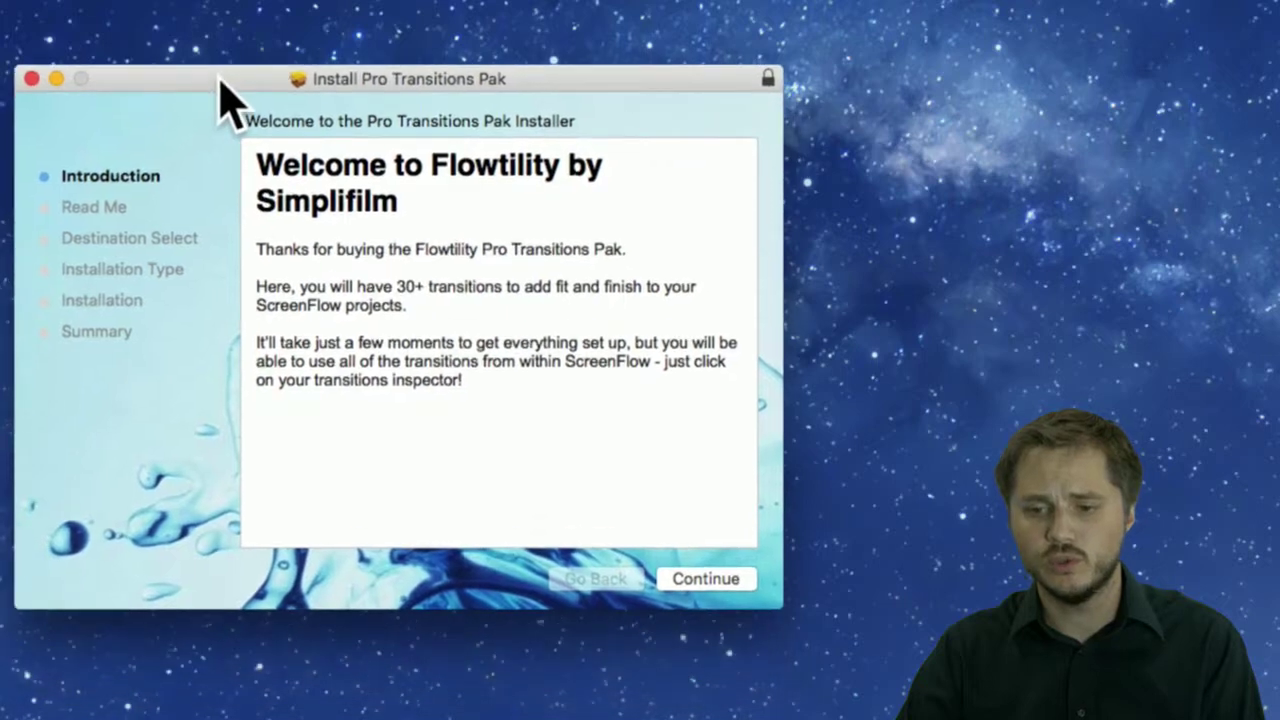
{"action": "left_click", "coordinate": [727, 588]}
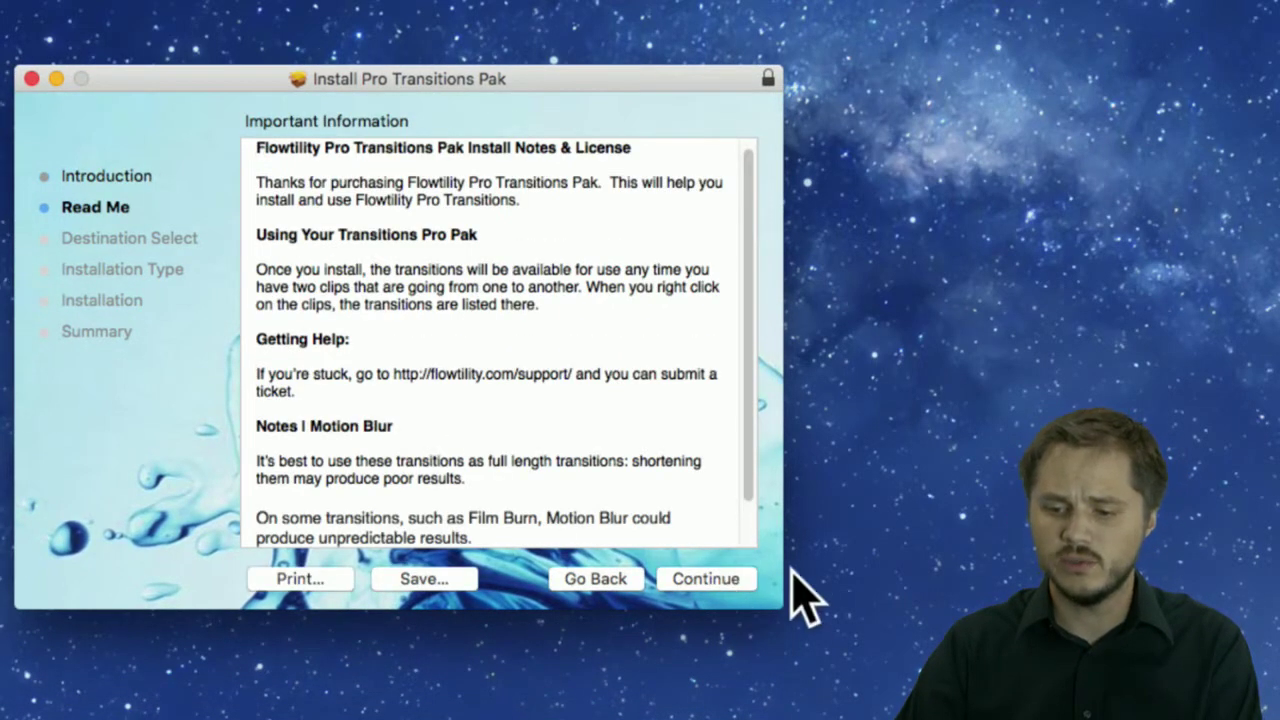
Look over the installer's notes and license text, and close the installer
{"action": "scroll", "coordinate": [408, 385], "scroll_direction": "down", "scroll_amount": 3}
{"action": "scroll", "coordinate": [420, 386], "scroll_direction": "up", "scroll_amount": 3}
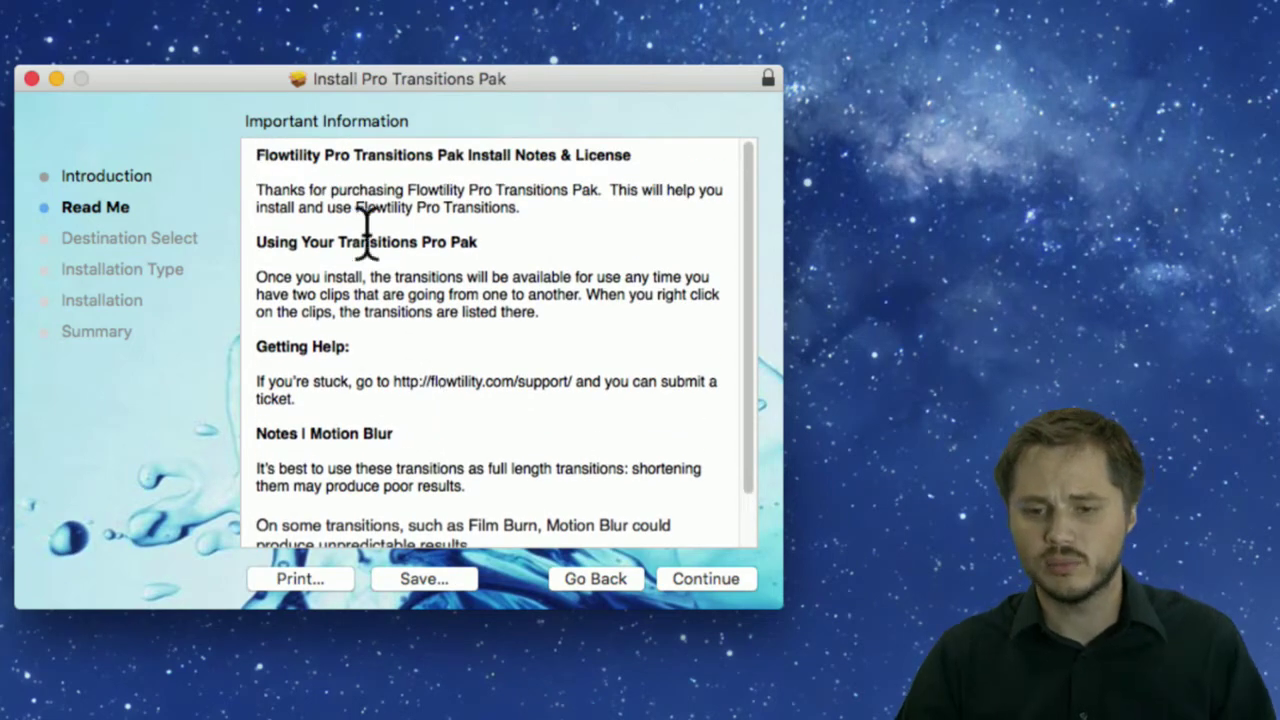
{"action": "left_click", "coordinate": [31, 78]}
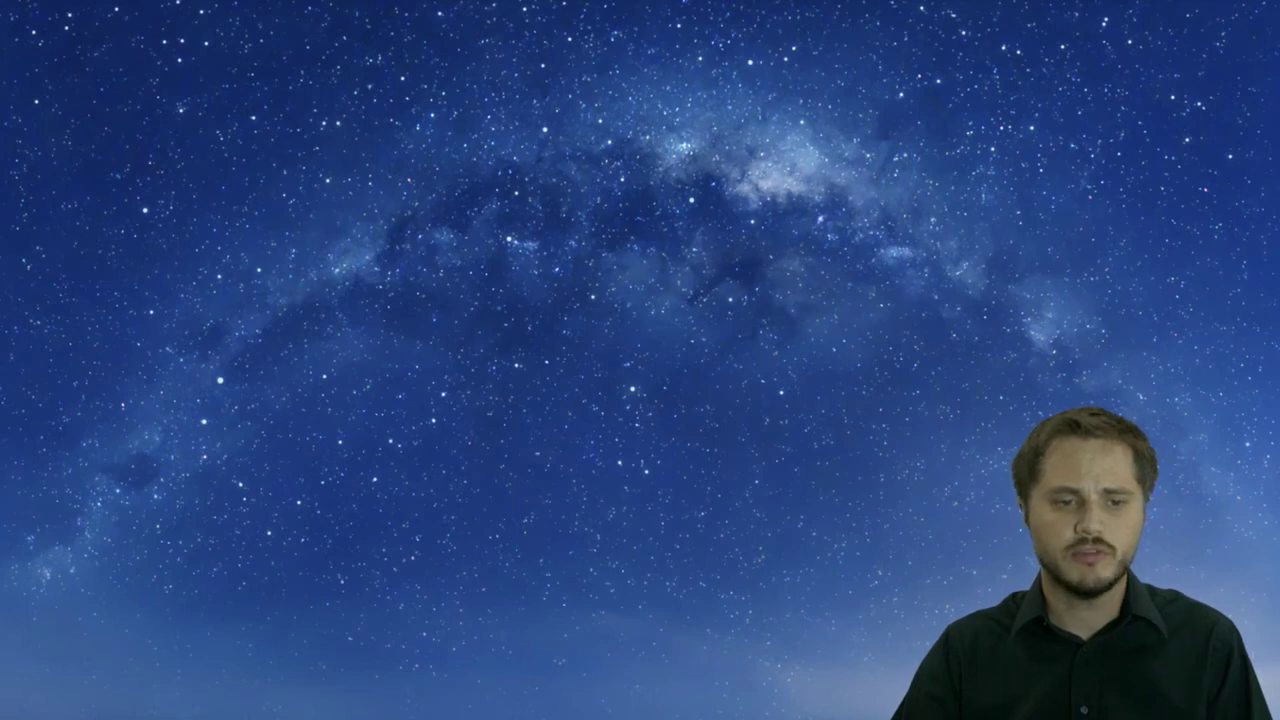
Open the Telestream folder inside Library > Application Support on the Macintosh HD drive
{"action": "left_click_drag", "start_coordinate": [451, 168], "coordinate": [559, 168]}
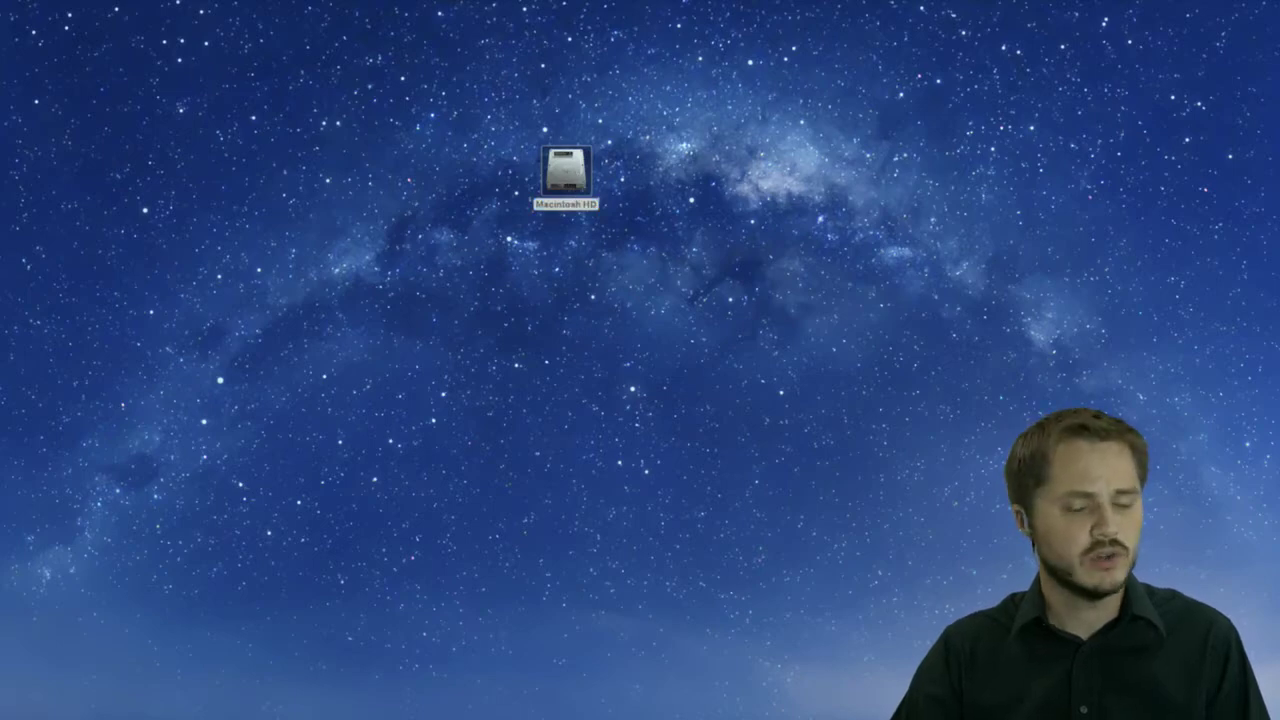
{"action": "double_click", "coordinate": [566, 172]}
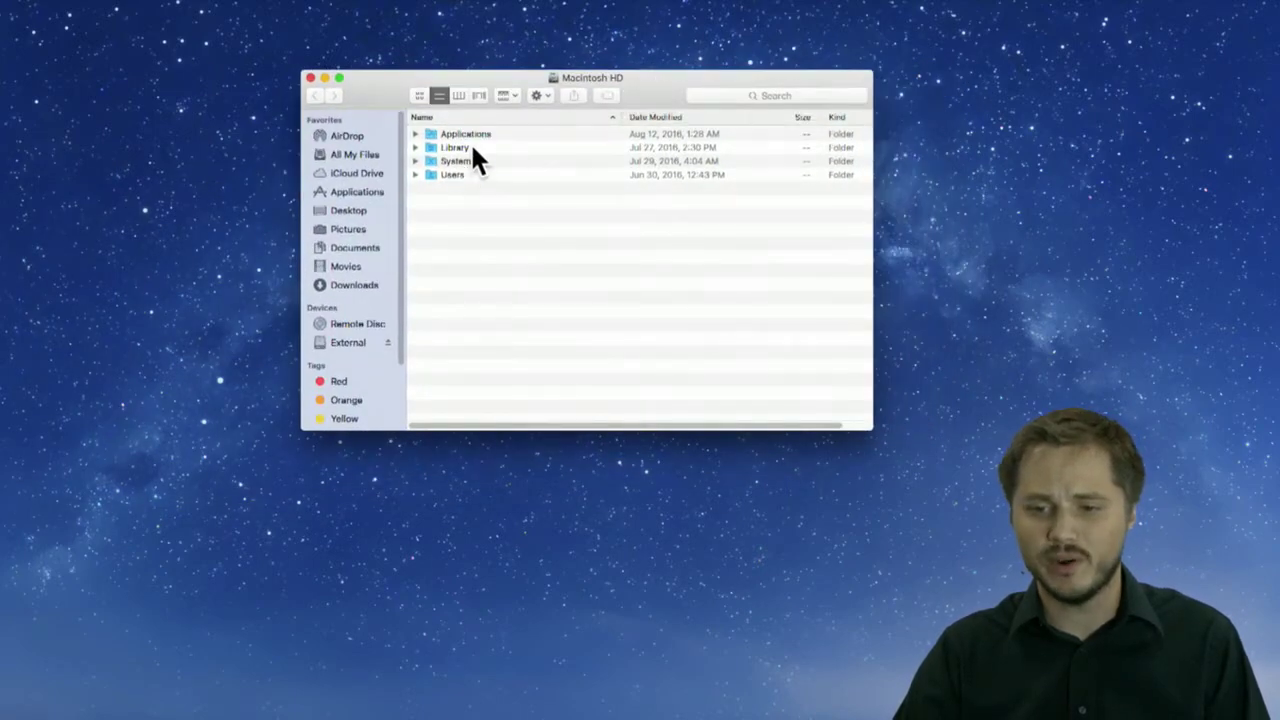
{"action": "double_click", "coordinate": [463, 148]}
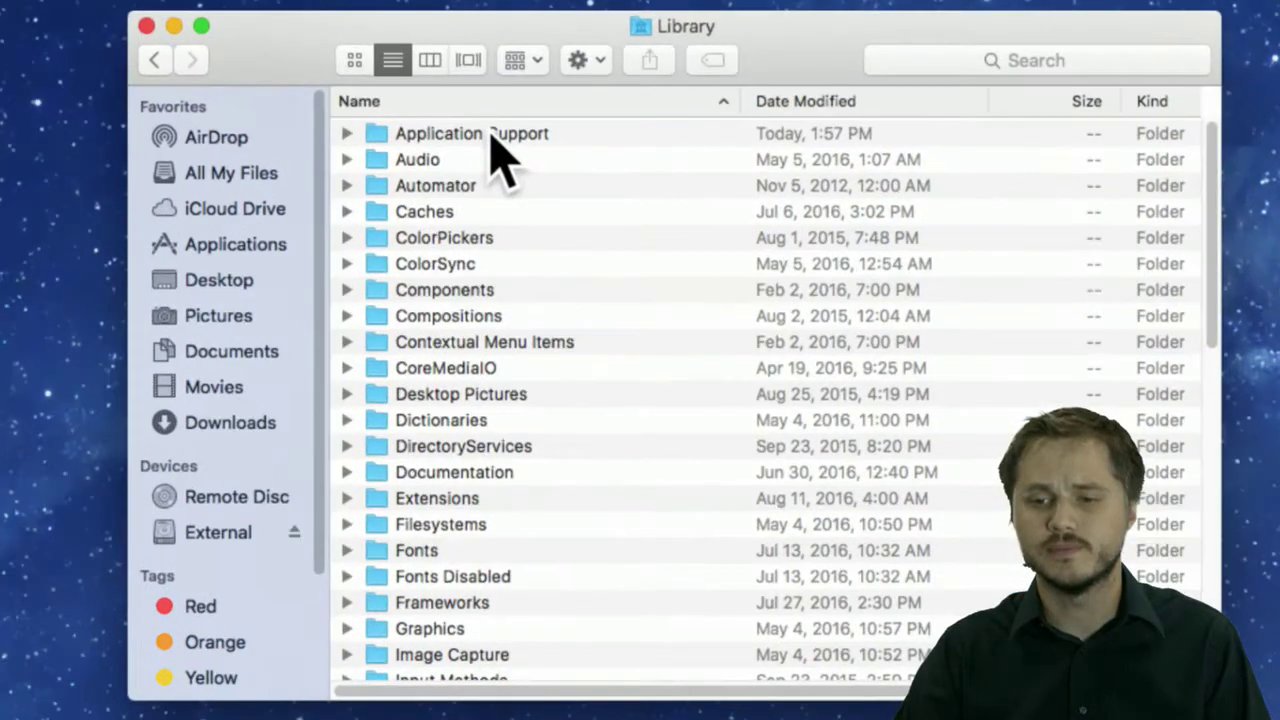
{"action": "left_click", "coordinate": [490, 134]}
{"action": "double_click", "coordinate": [490, 134]}
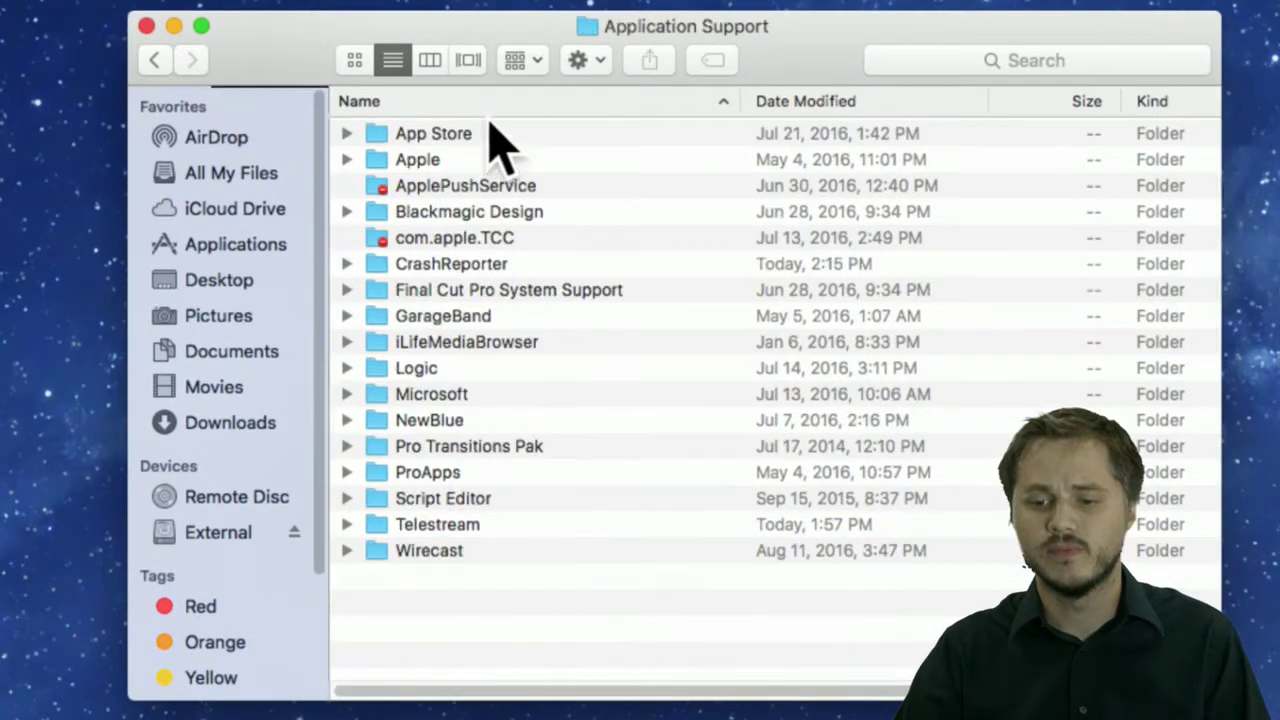
{"action": "double_click", "coordinate": [475, 528]}
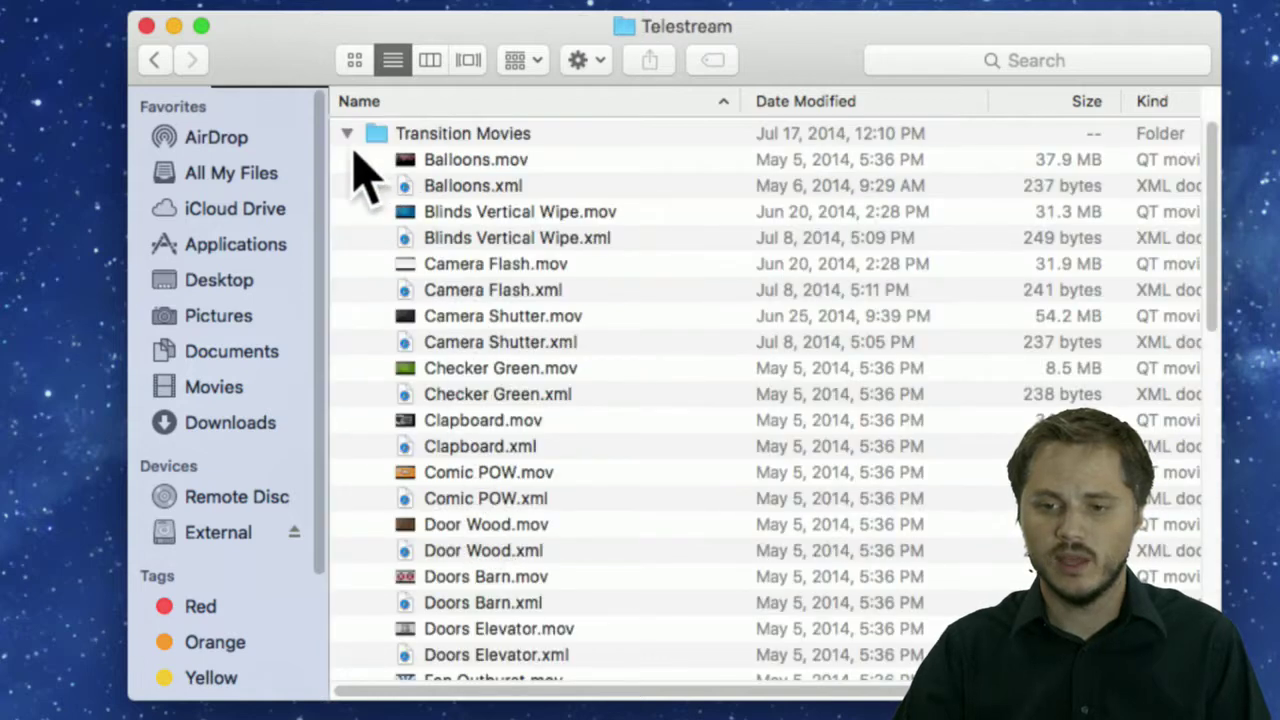
Collapse and select the Transition Movies folder, and expand it again to inspect its .mov and .xml files
{"action": "left_click", "coordinate": [348, 135]}
{"action": "left_click", "coordinate": [465, 137]}
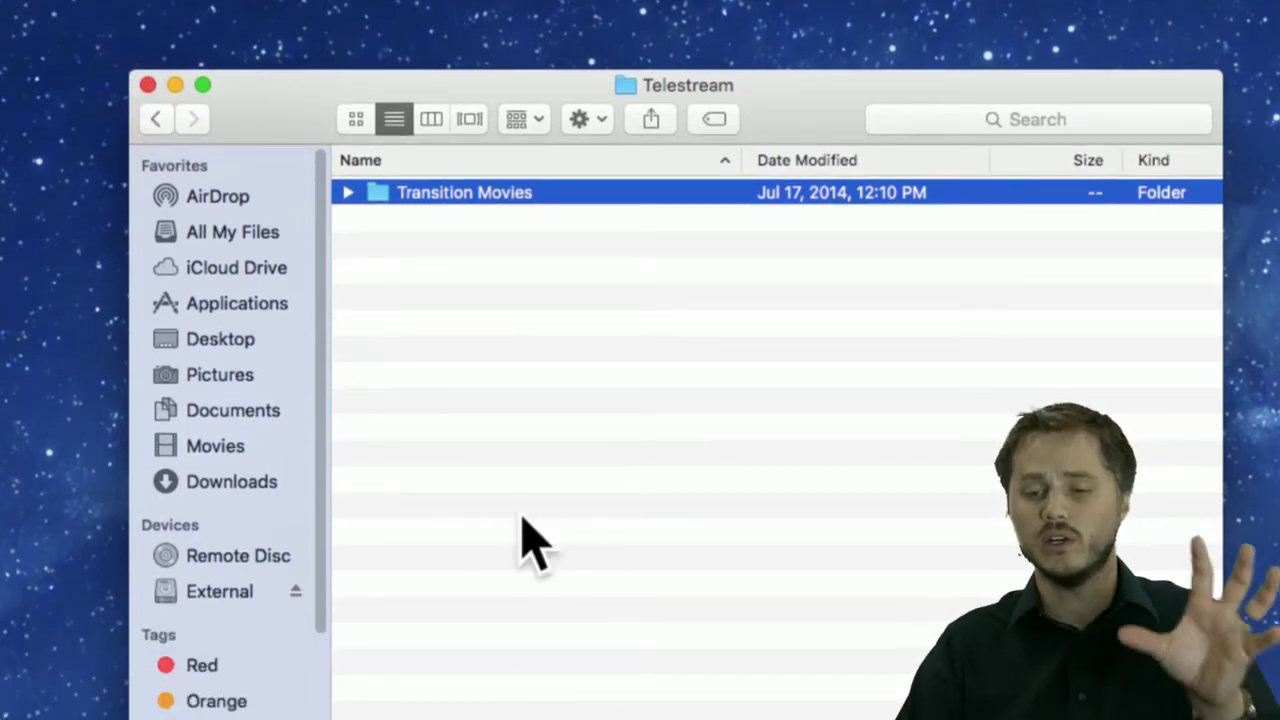
{"action": "left_click", "coordinate": [348, 192]}
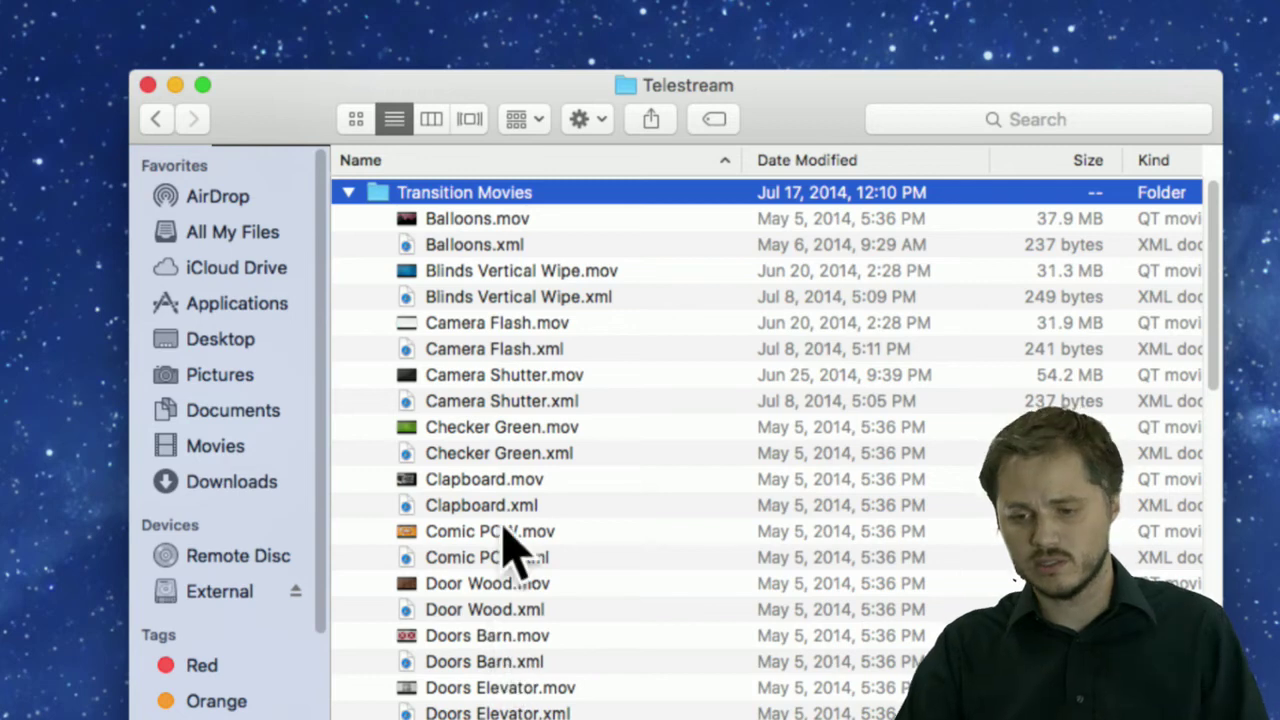
Select the Camera Shutter .xml and .mov files, preview Camera Shutter.mov with Quick Look, and close the Telestream folder window
{"action": "left_click", "coordinate": [510, 401]}
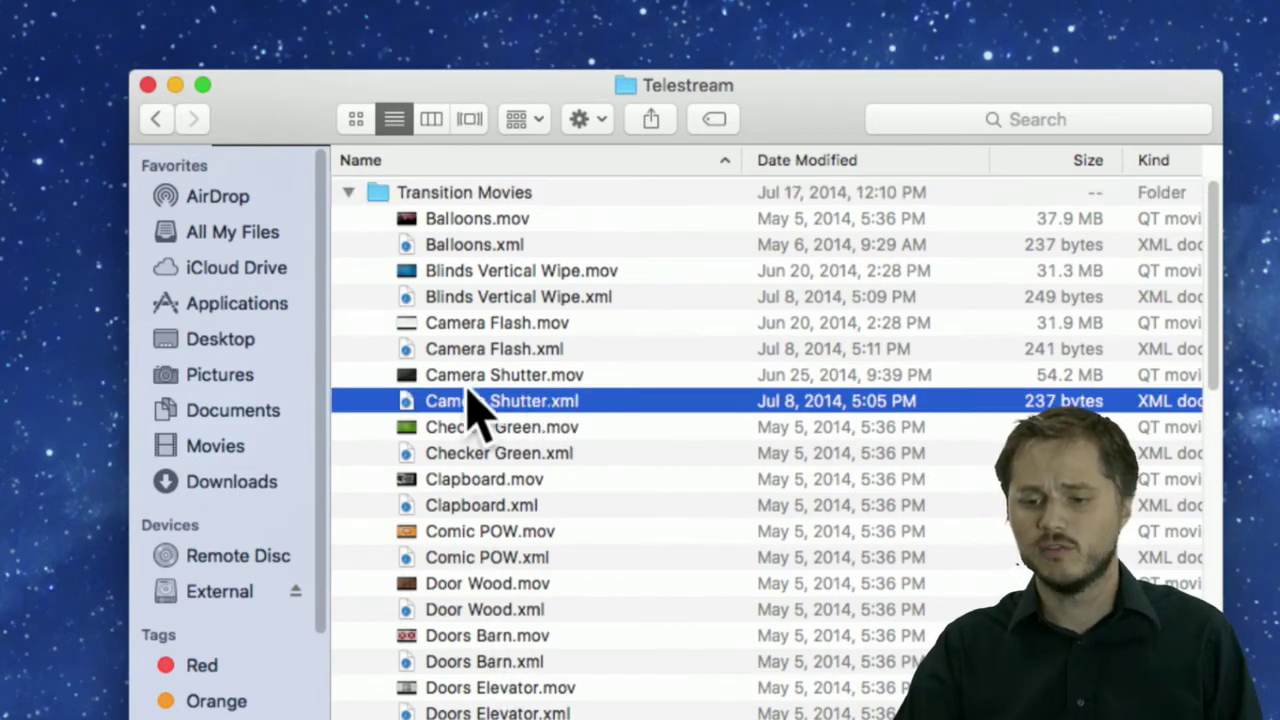
{"action": "left_click", "coordinate": [502, 378]}
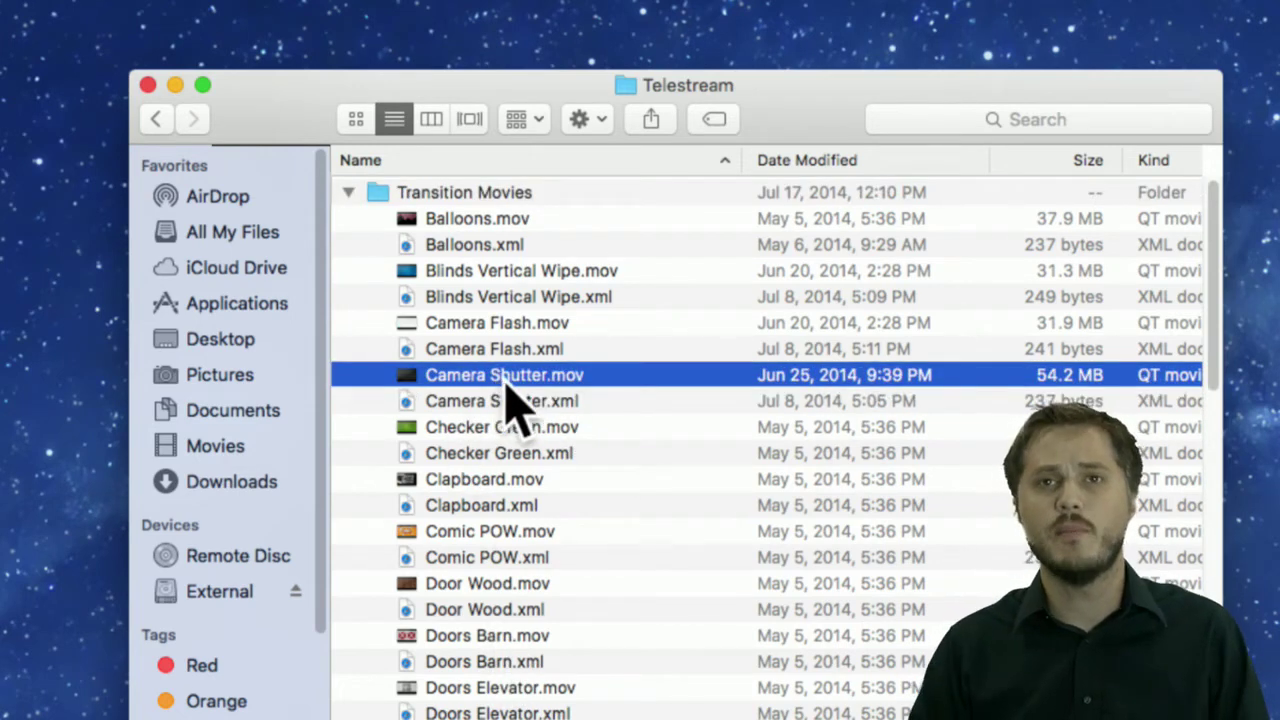
{"action": "key", "text": "space"}
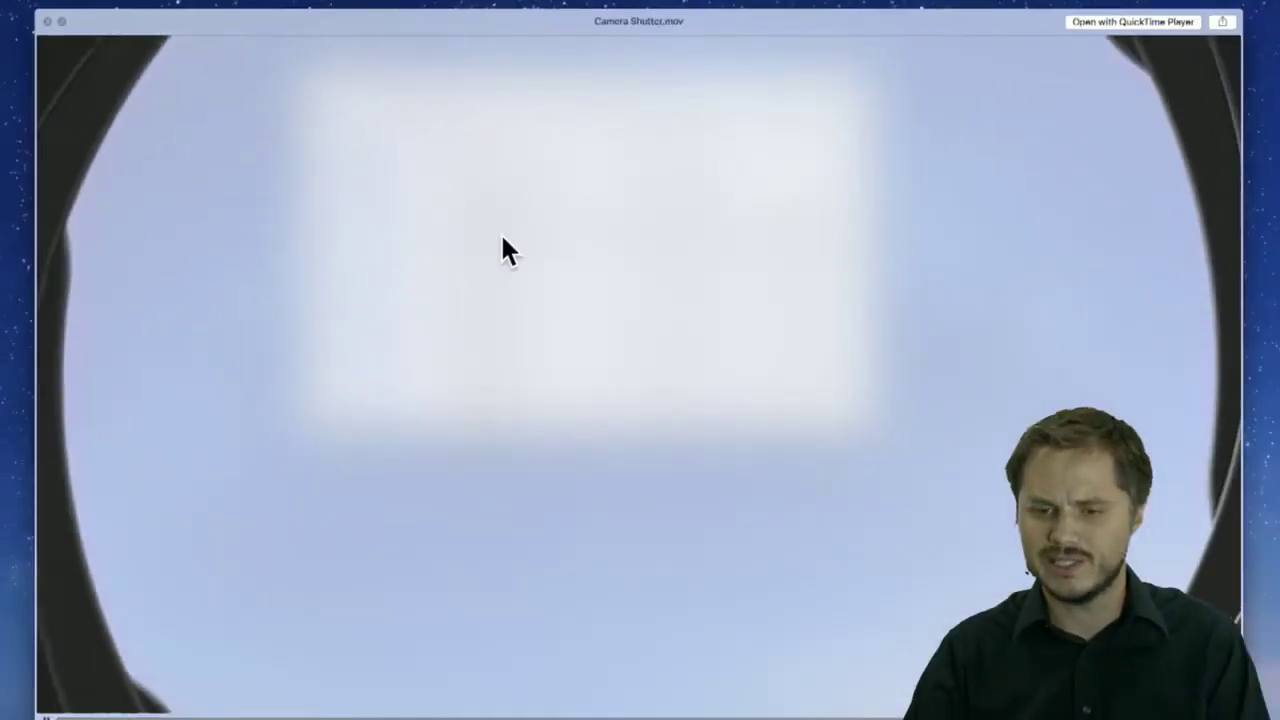
{"action": "key", "text": "space"}
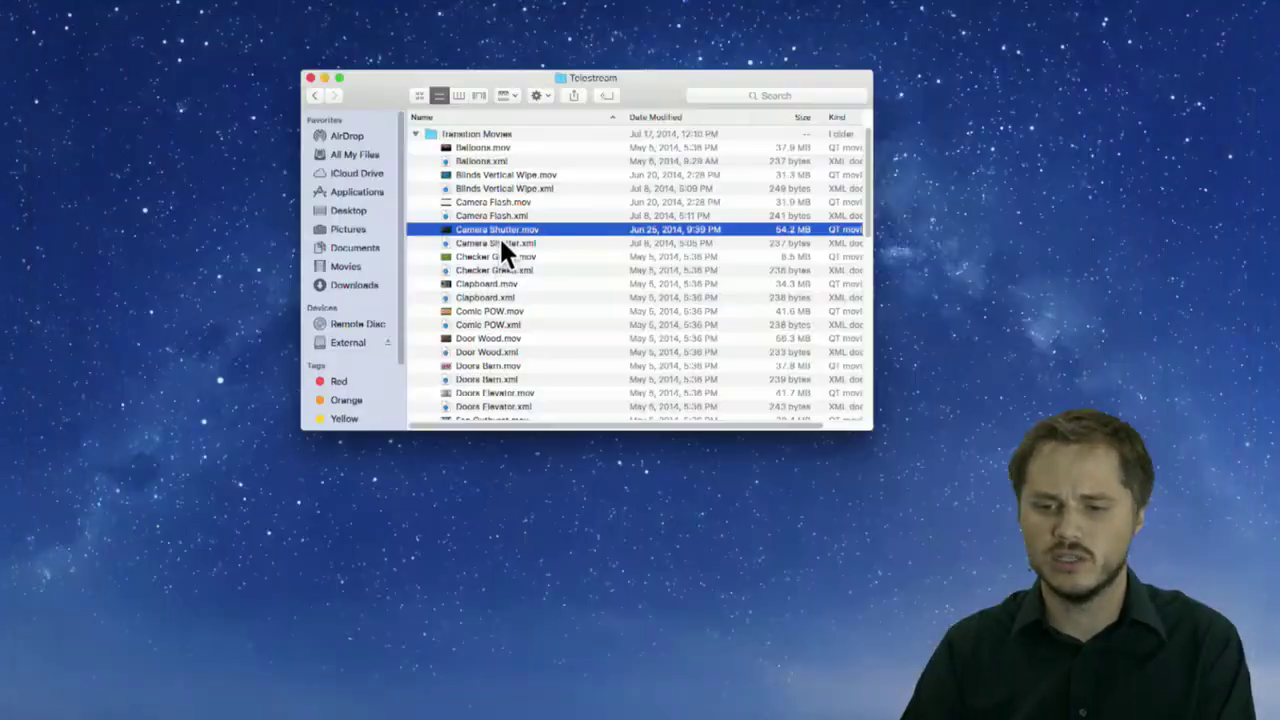
{"action": "key", "text": "Down"}
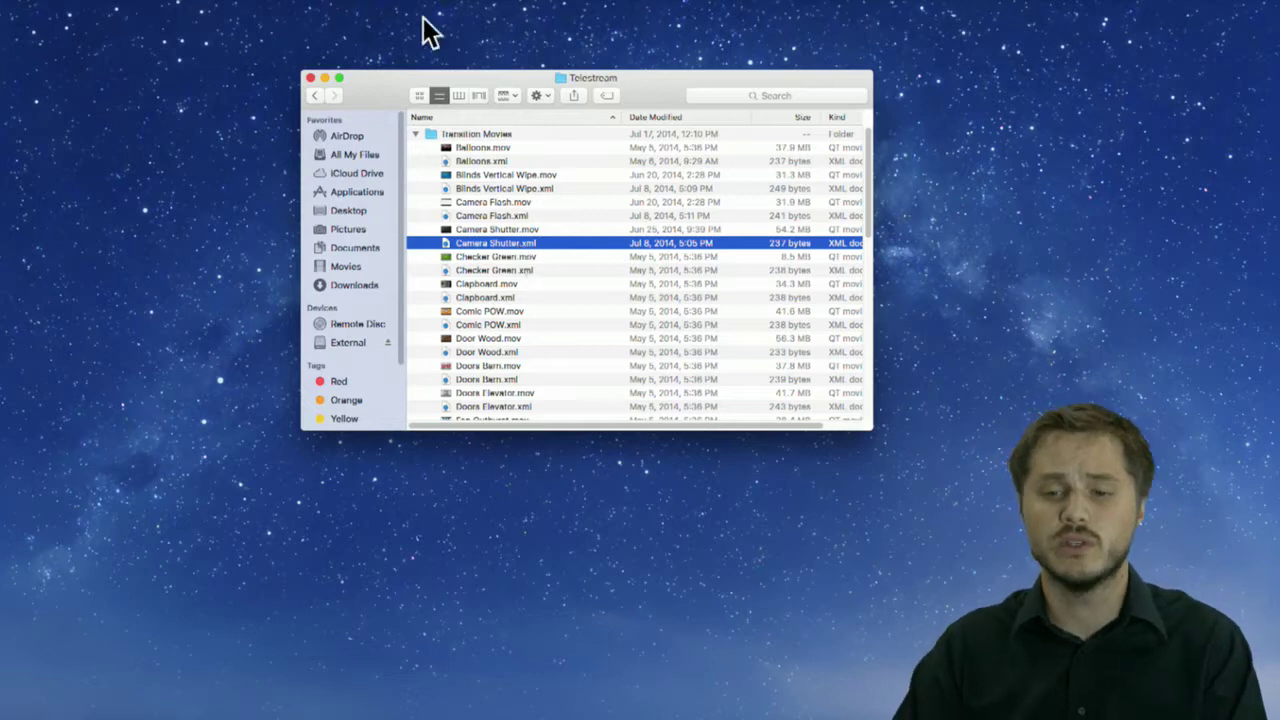
{"action": "left_click", "coordinate": [310, 78]}
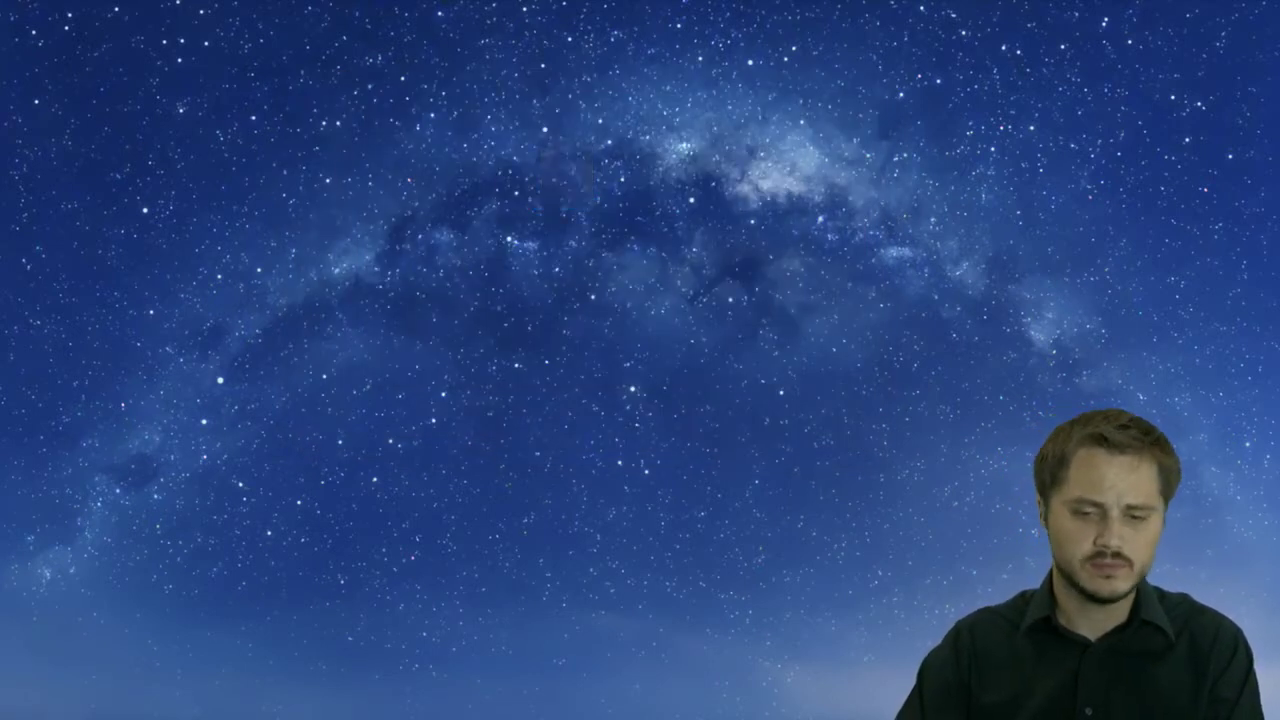
Switch to ScreenFlow and delete the short clip on the track above the gap between the two Art-of-Flight clips
{"action": "mouse_move", "coordinate": [430, 715]}
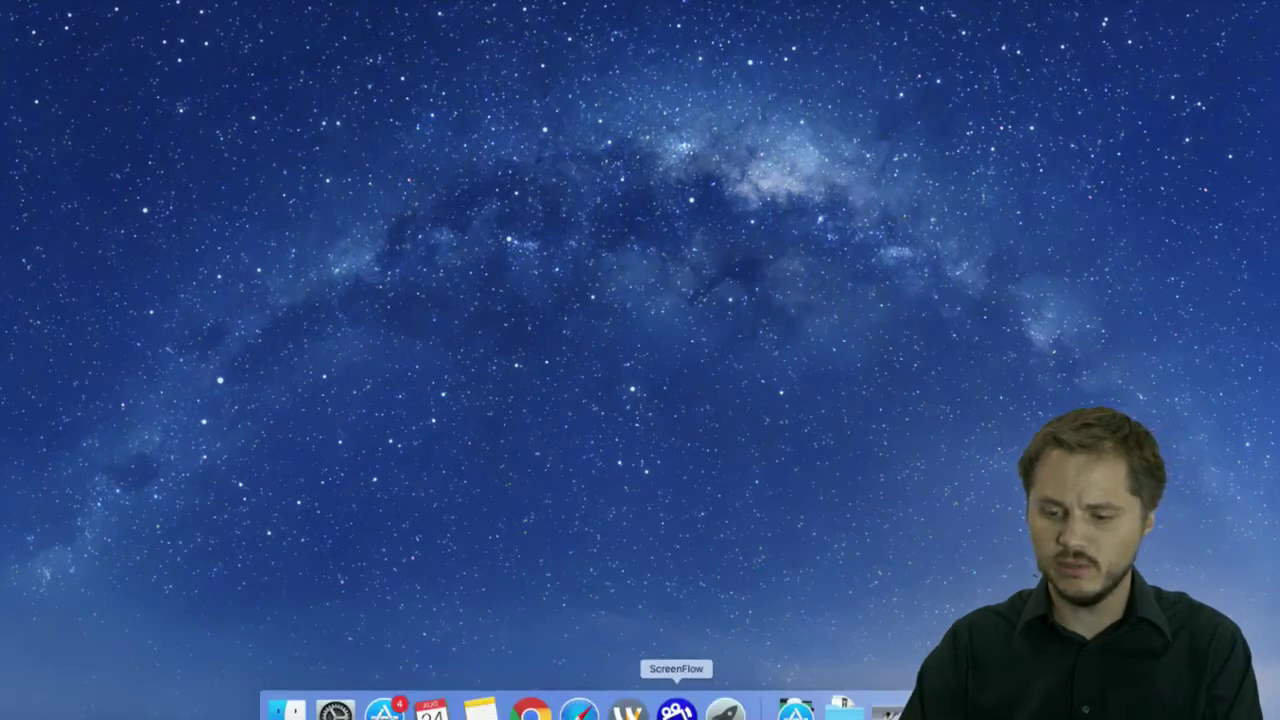
{"action": "left_click", "coordinate": [676, 710]}
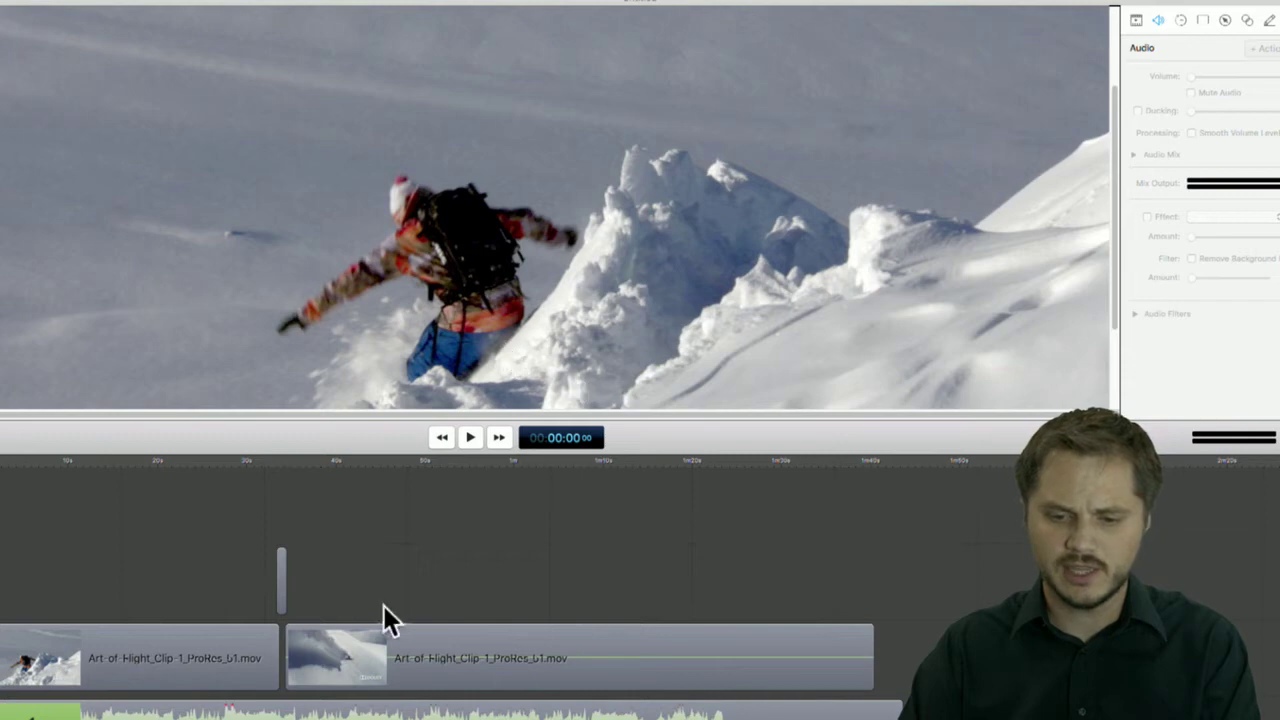
{"action": "left_click_drag", "start_coordinate": [200, 542], "coordinate": [317, 602]}
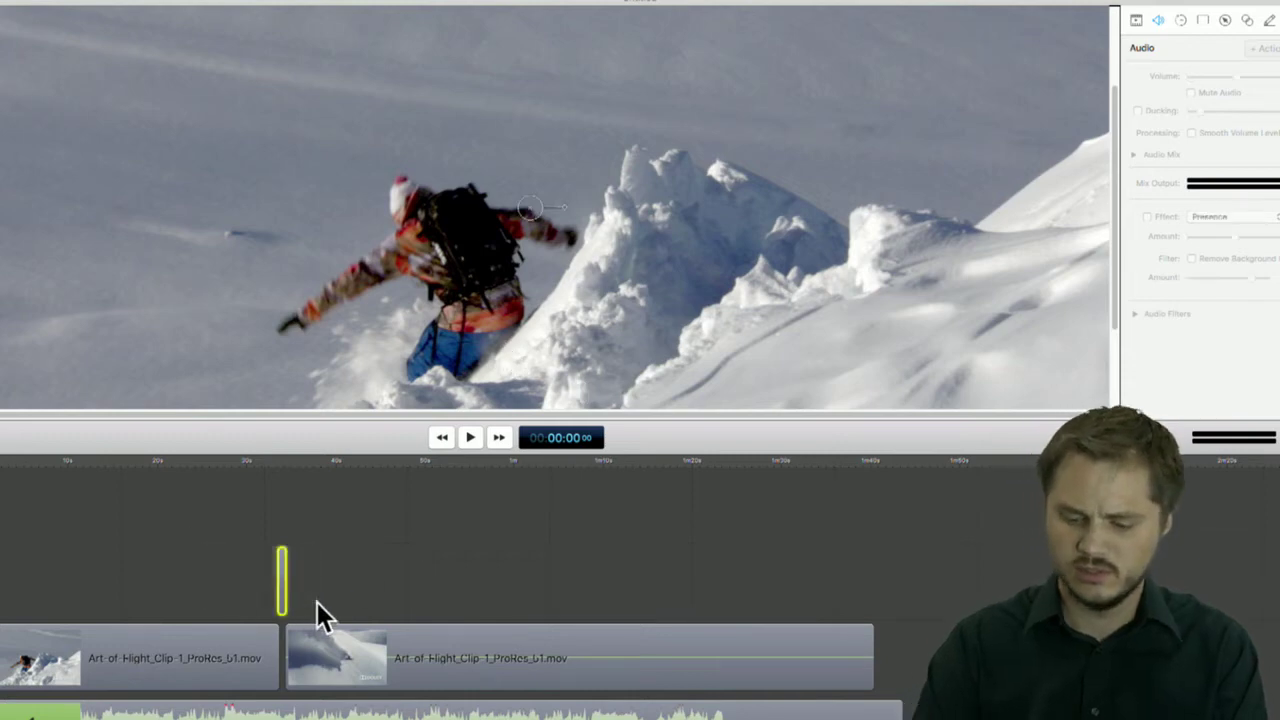
{"action": "key", "text": "Delete"}
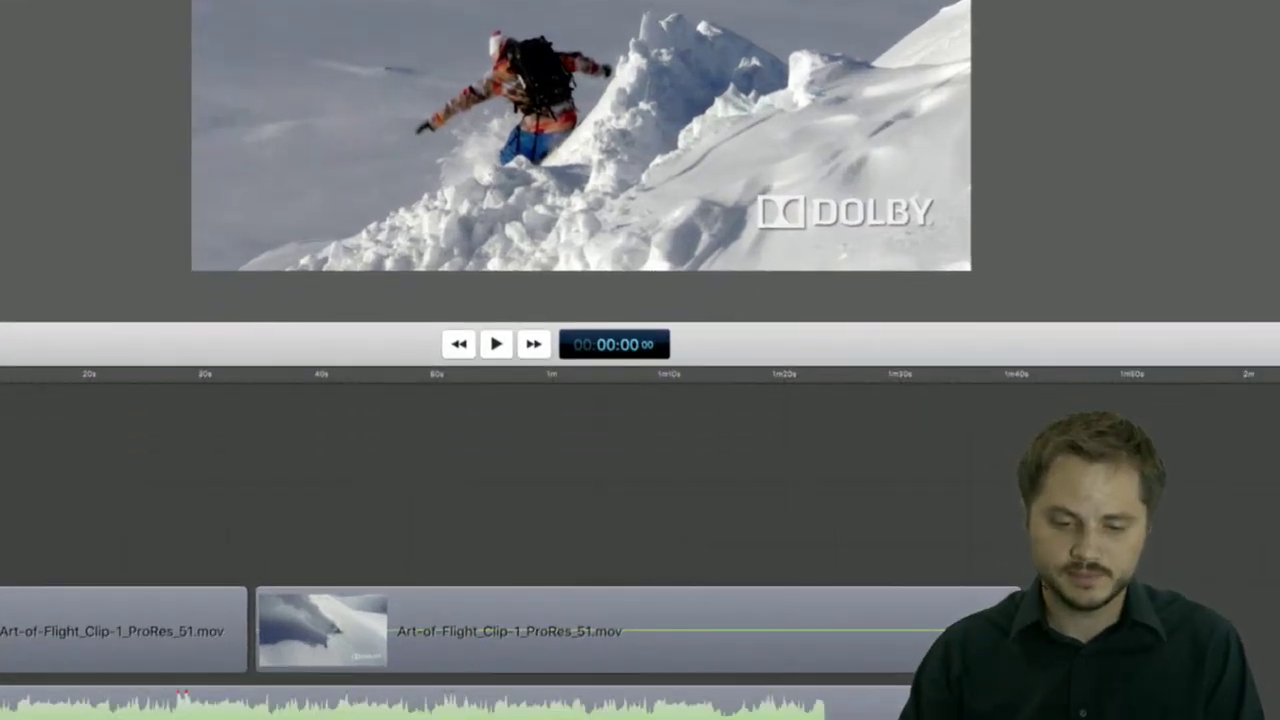
Move the second Art-of-Flight clip earlier so it overlaps the end of the first, making a transition of about 6.7 seconds
{"action": "left_click", "coordinate": [404, 612]}
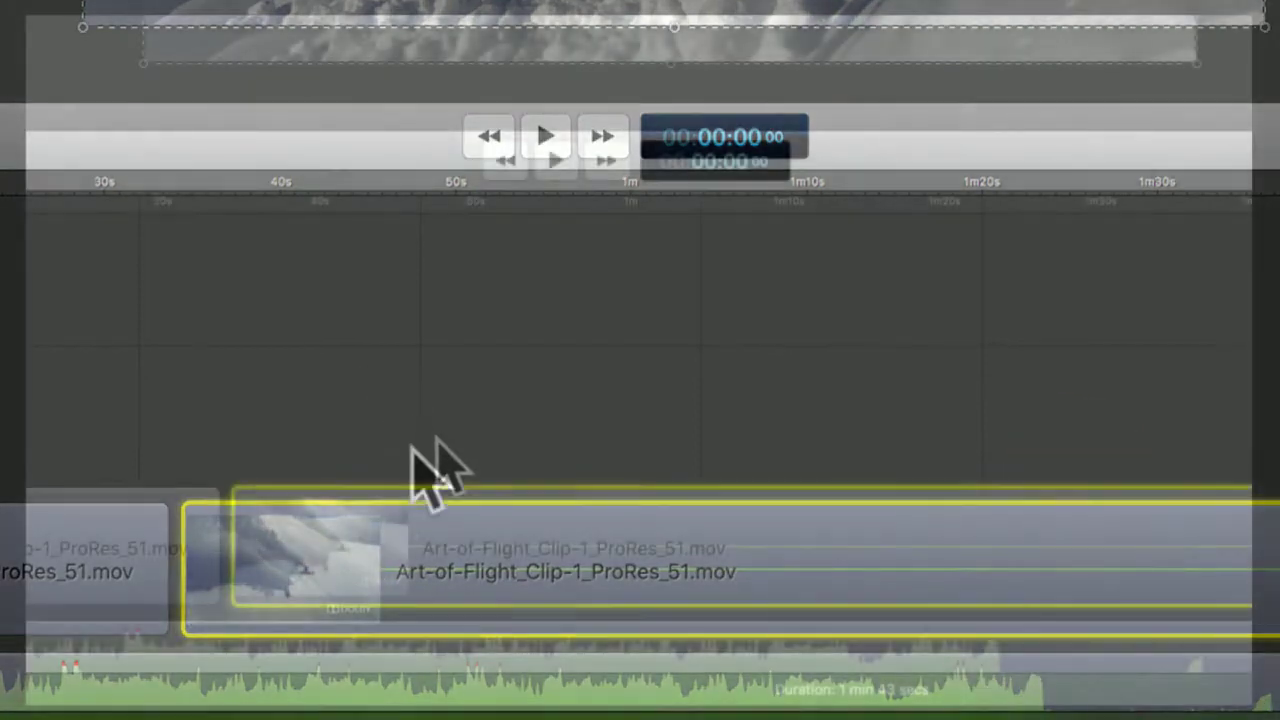
{"action": "left_click_drag", "start_coordinate": [558, 551], "coordinate": [507, 563]}
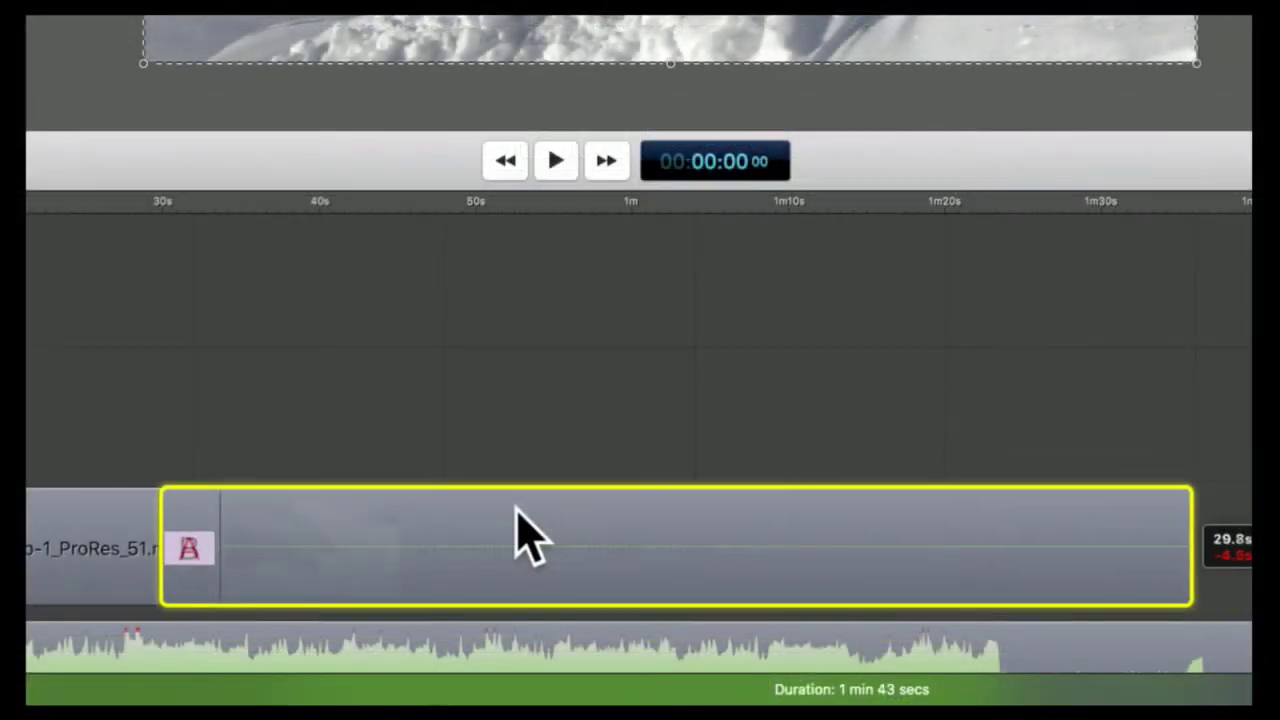
{"action": "left_click_drag", "start_coordinate": [516, 510], "coordinate": [471, 506]}
Open the Transition Inspector for the new transition and browse the installed transitions and their animated previews
{"action": "mouse_move", "coordinate": [149, 557]}
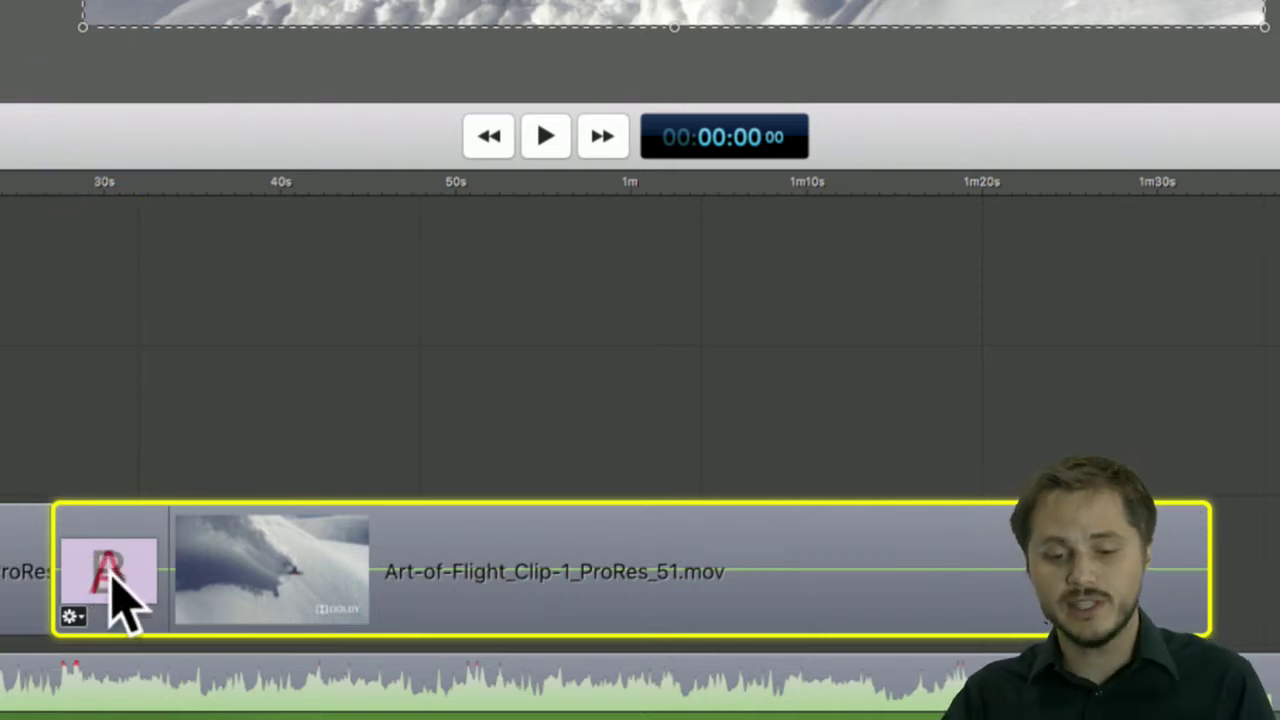
{"action": "double_click", "coordinate": [109, 552]}
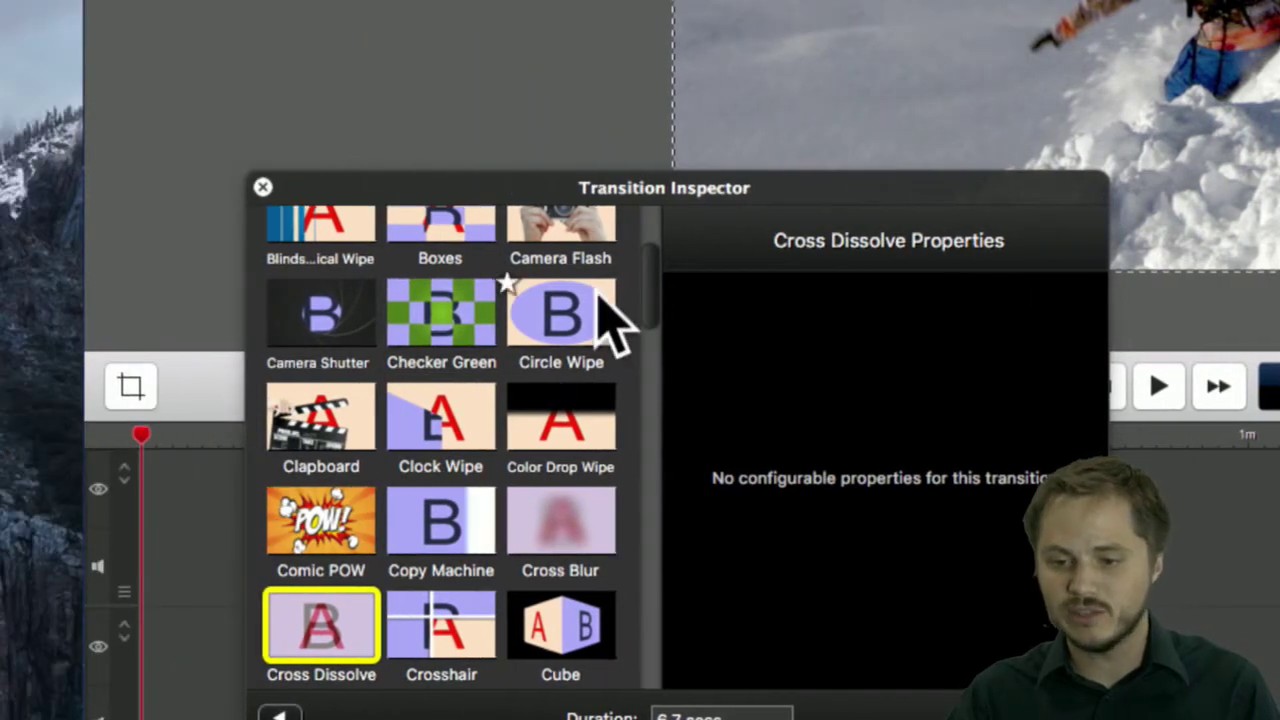
{"action": "left_click_drag", "start_coordinate": [648, 268], "coordinate": [625, 232]}
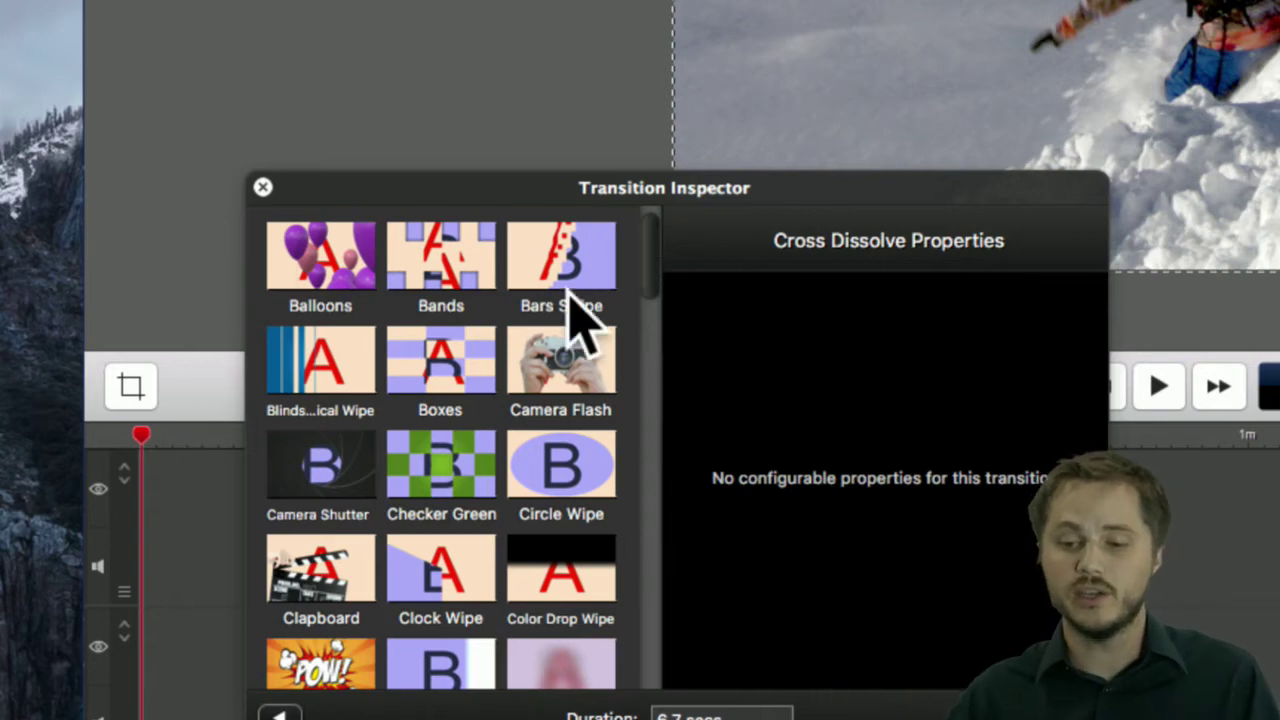
{"action": "mouse_move", "coordinate": [556, 360]}
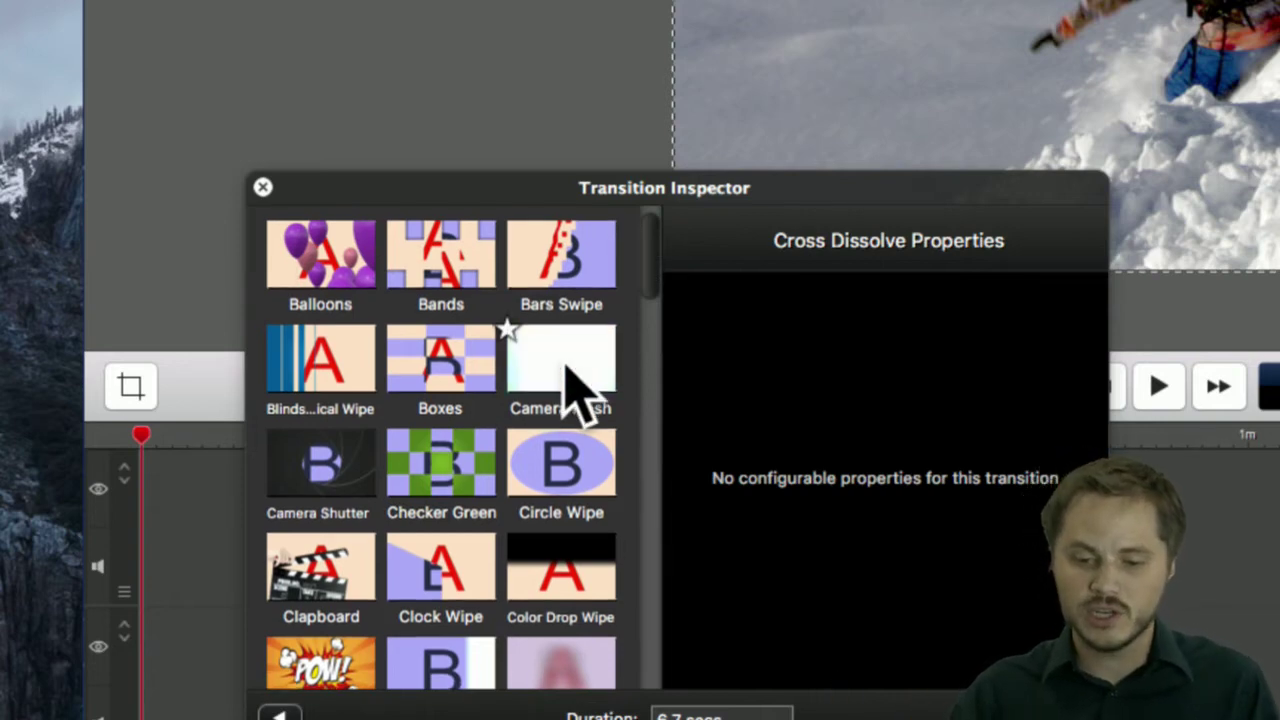
{"action": "scroll", "coordinate": [443, 514], "scroll_direction": "down", "scroll_amount": 2}
{"action": "scroll", "coordinate": [345, 510], "scroll_direction": "down", "scroll_amount": 1}
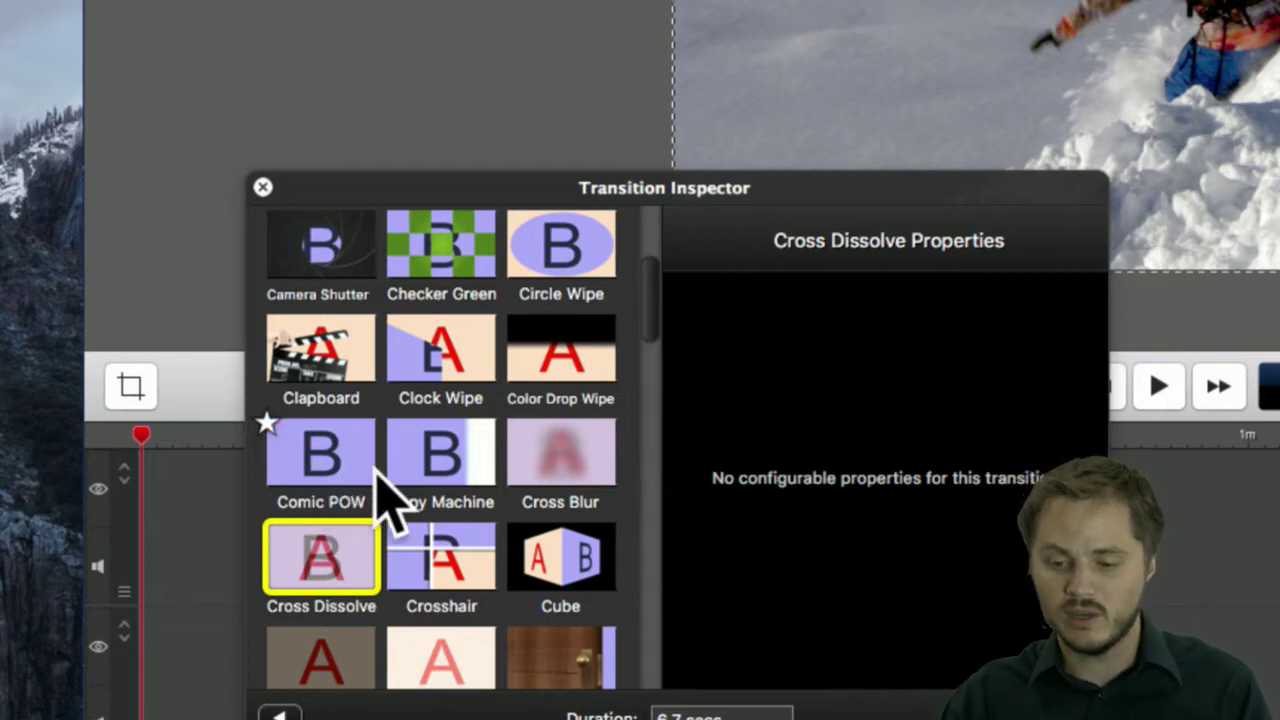
{"action": "scroll", "coordinate": [434, 514], "scroll_direction": "down", "scroll_amount": 4}
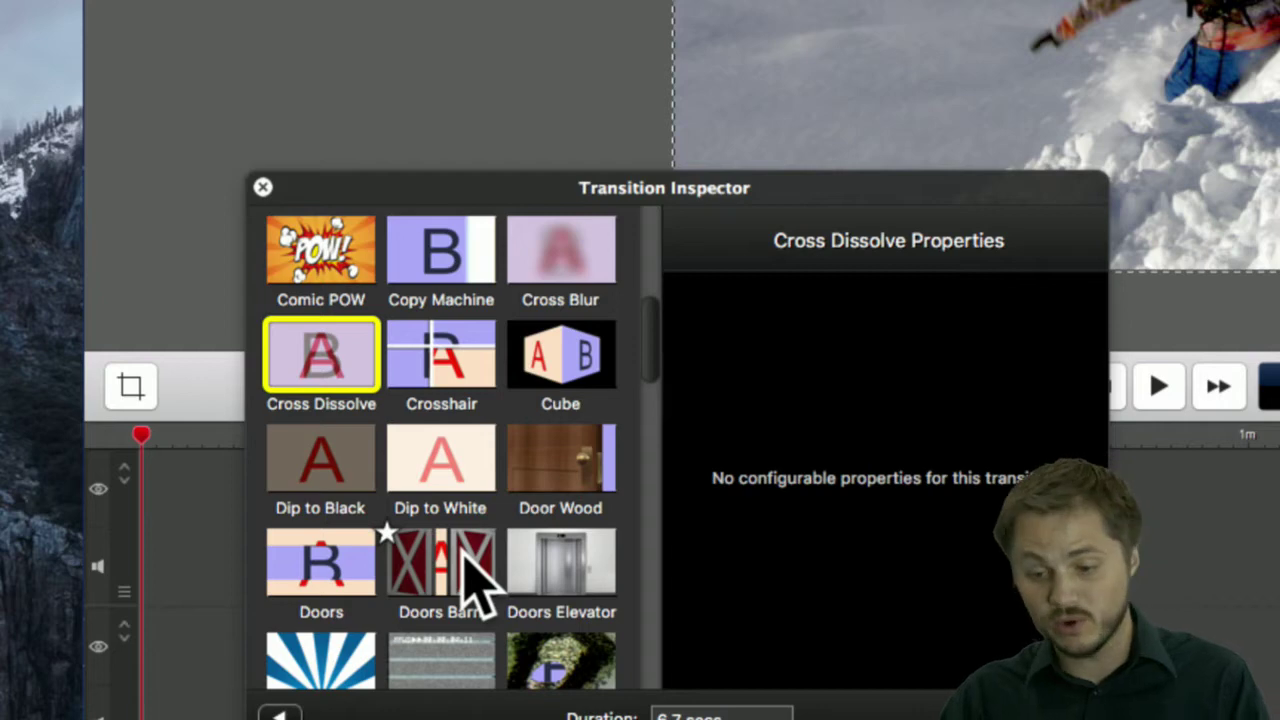
{"action": "scroll", "coordinate": [555, 575], "scroll_direction": "down", "scroll_amount": 5}
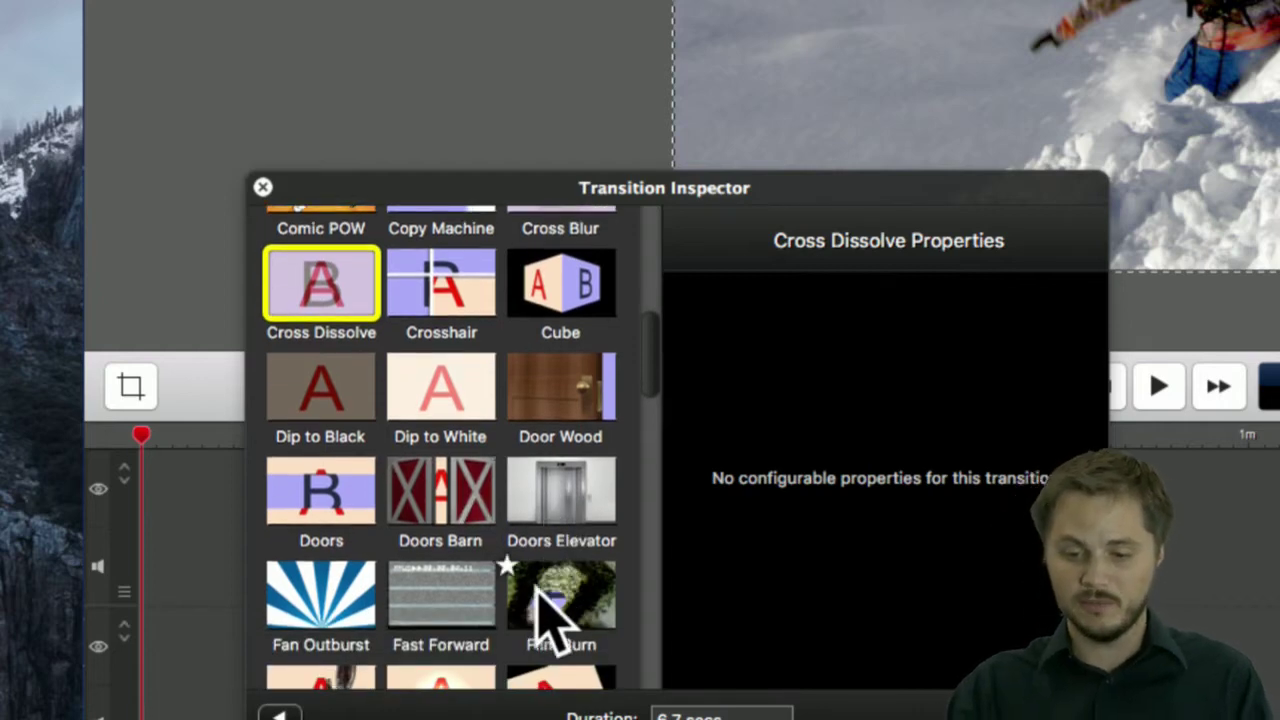
{"action": "scroll", "coordinate": [500, 615], "scroll_direction": "down", "scroll_amount": 7}
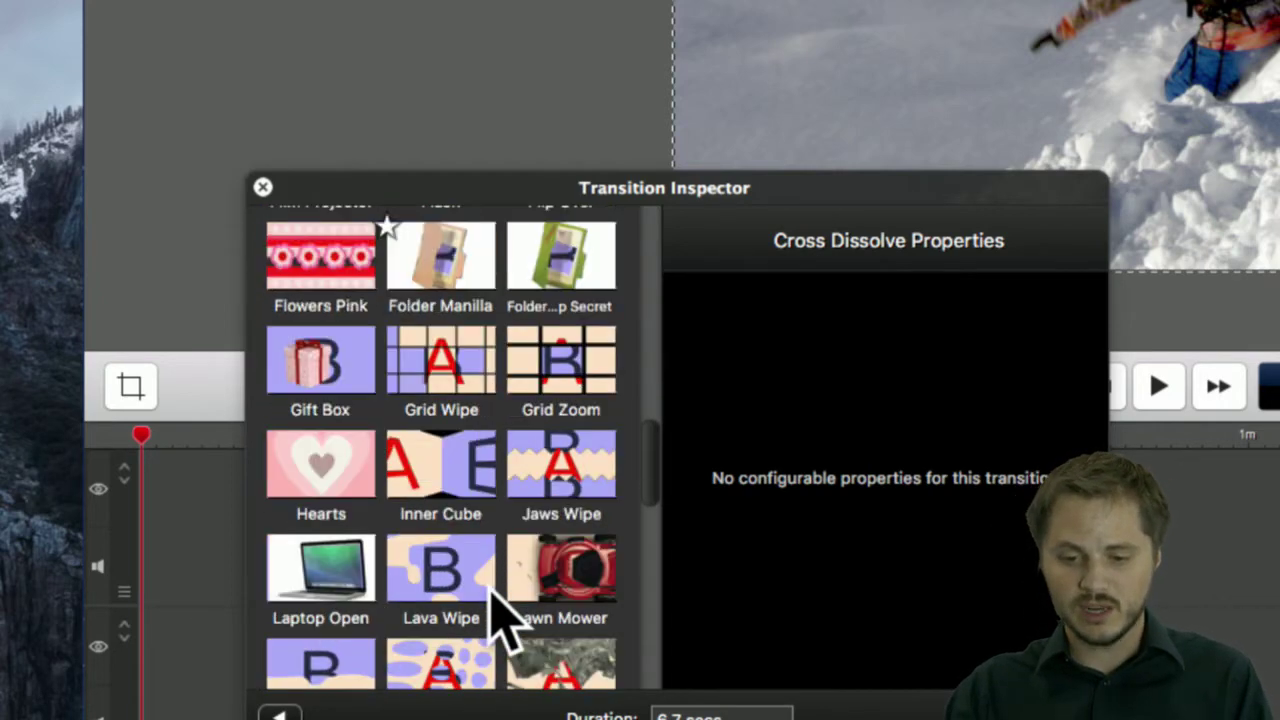
{"action": "scroll", "coordinate": [500, 615], "scroll_direction": "down", "scroll_amount": 3}
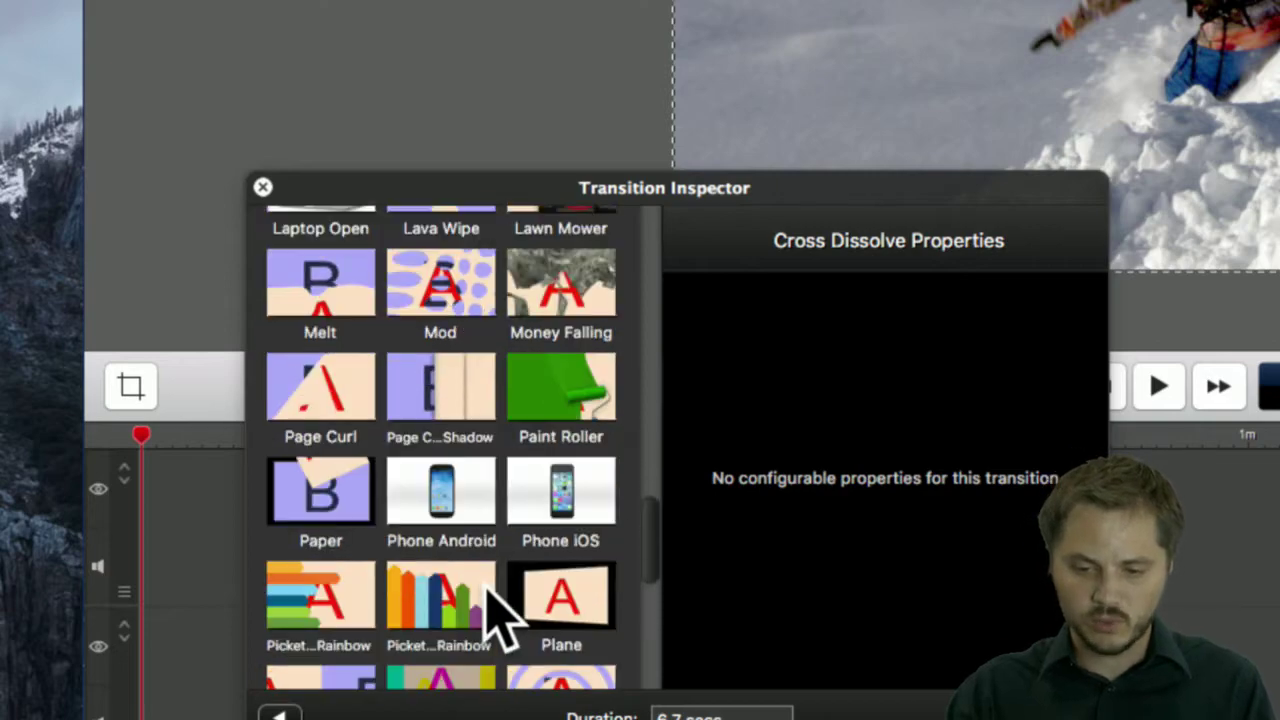
{"action": "scroll", "coordinate": [500, 615], "scroll_direction": "up", "scroll_amount": 8}
{"action": "scroll", "coordinate": [490, 610], "scroll_direction": "up", "scroll_amount": 6}
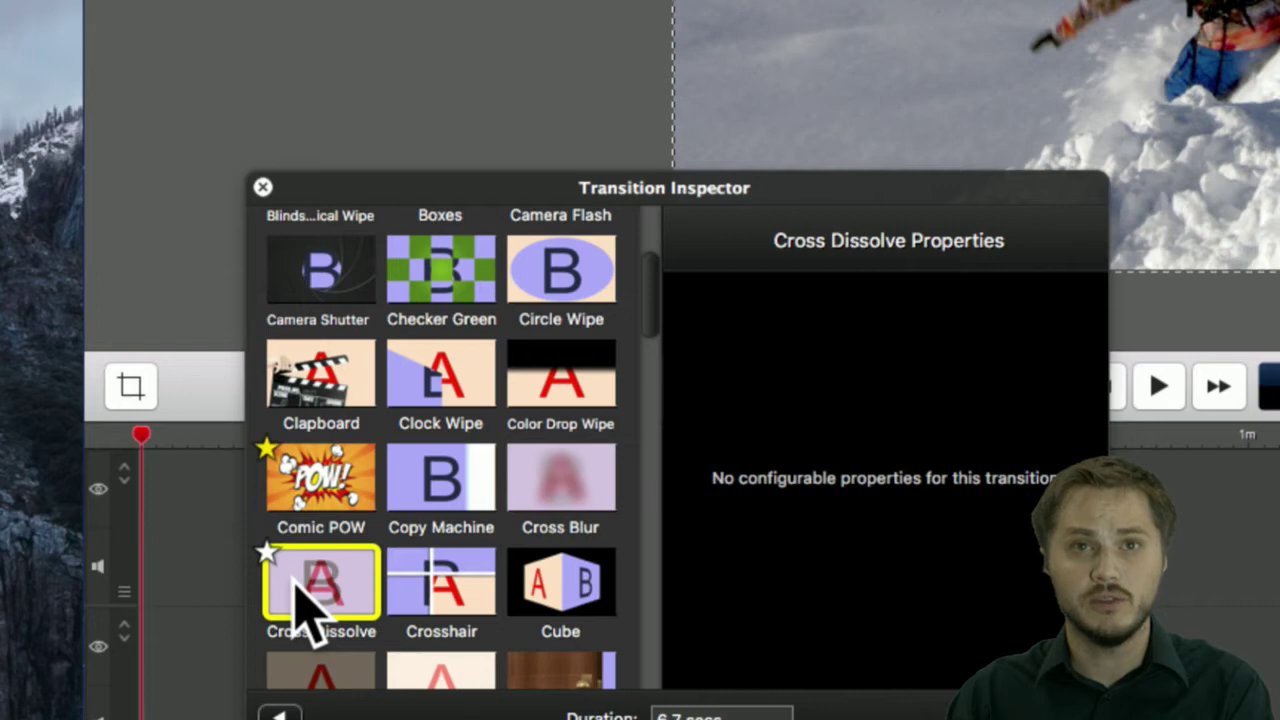
Remove Comic POW from the favorites, apply it as the transition between the two clips, and close the Transition Inspector
{"action": "left_click", "coordinate": [266, 451]}
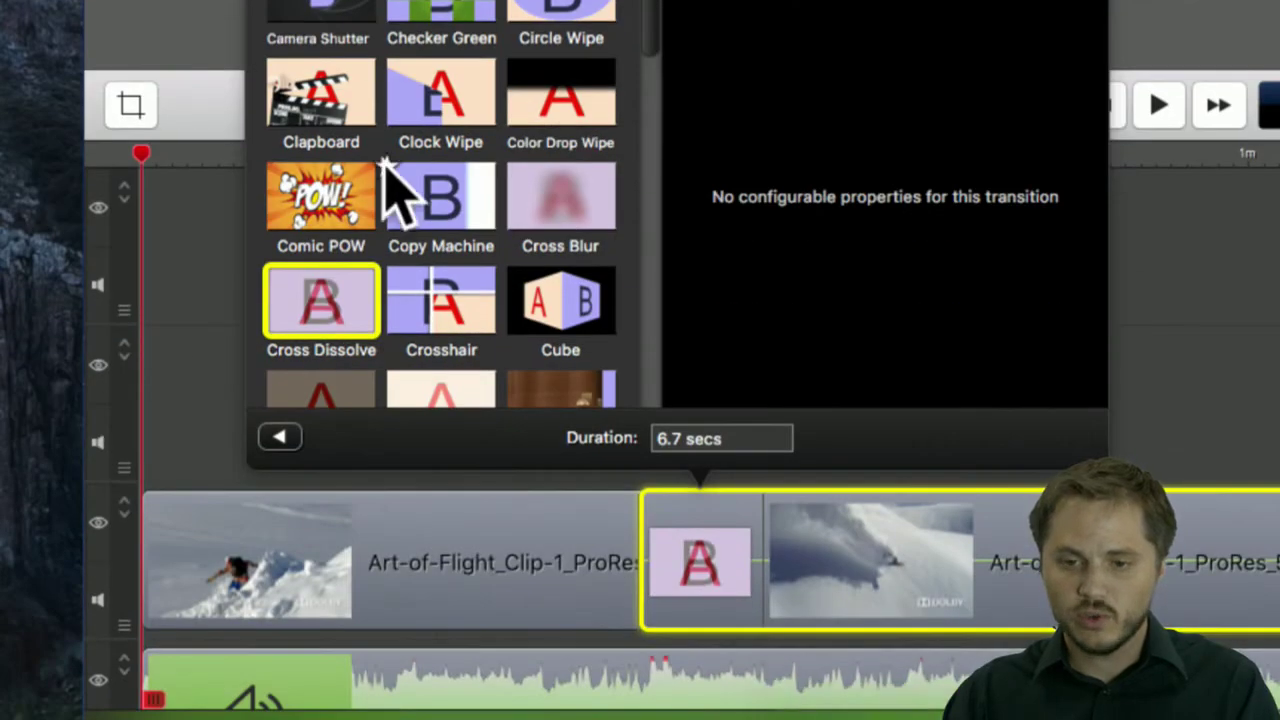
{"action": "left_click", "coordinate": [343, 205]}
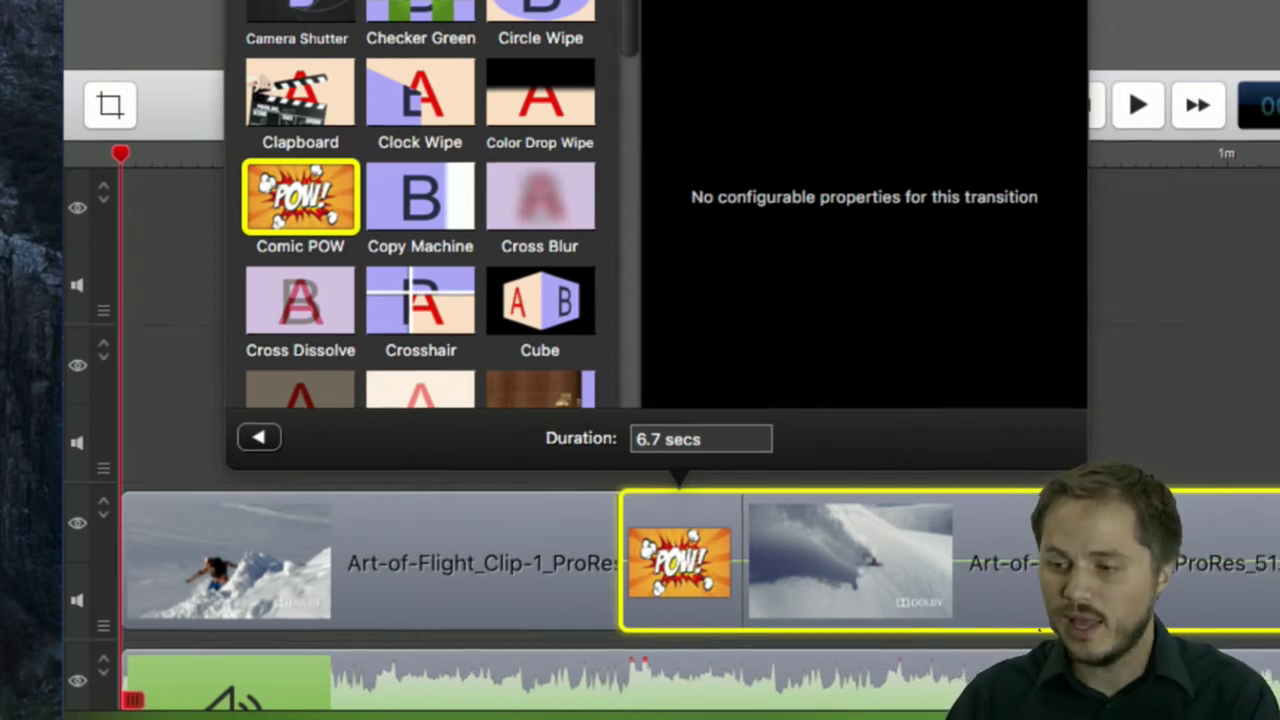
{"action": "left_click", "coordinate": [1122, 330]}
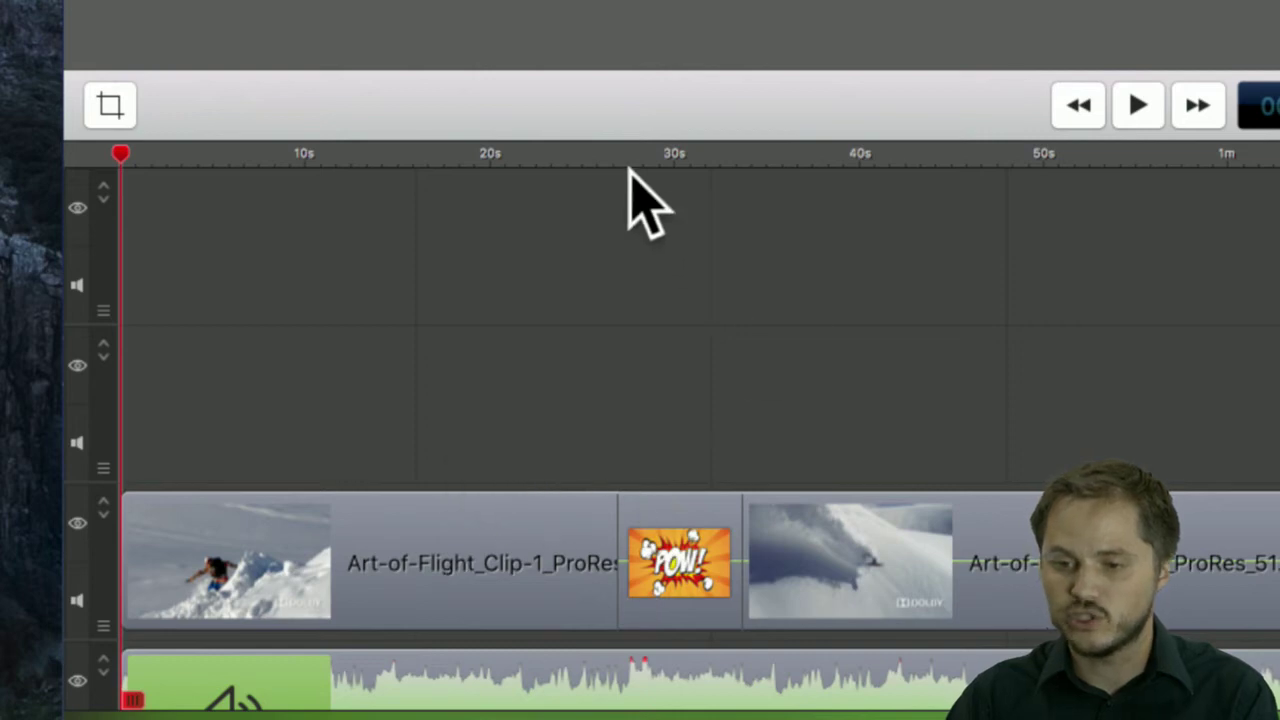
Play the timeline from about 25 seconds through the Comic POW transition, stopping once it has finished
{"action": "left_click_drag", "start_coordinate": [620, 160], "coordinate": [583, 160]}
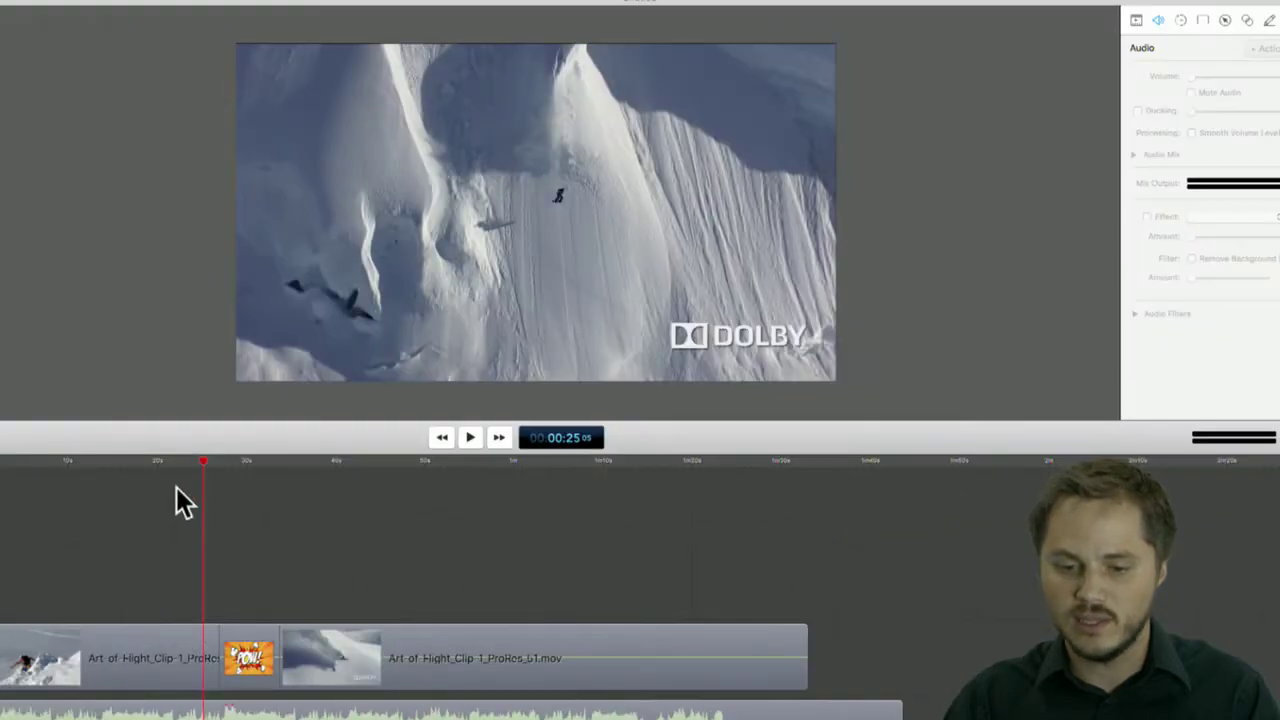
{"action": "key", "text": "space"}
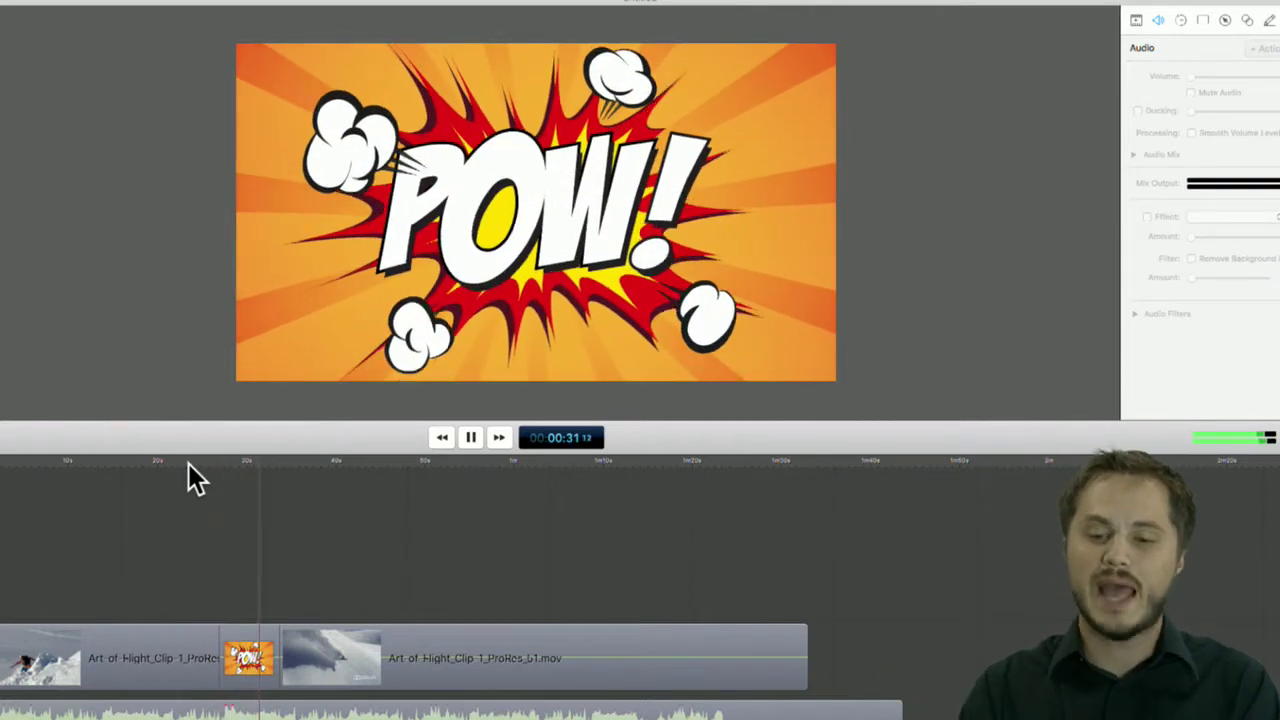
{"action": "key", "text": "space"}
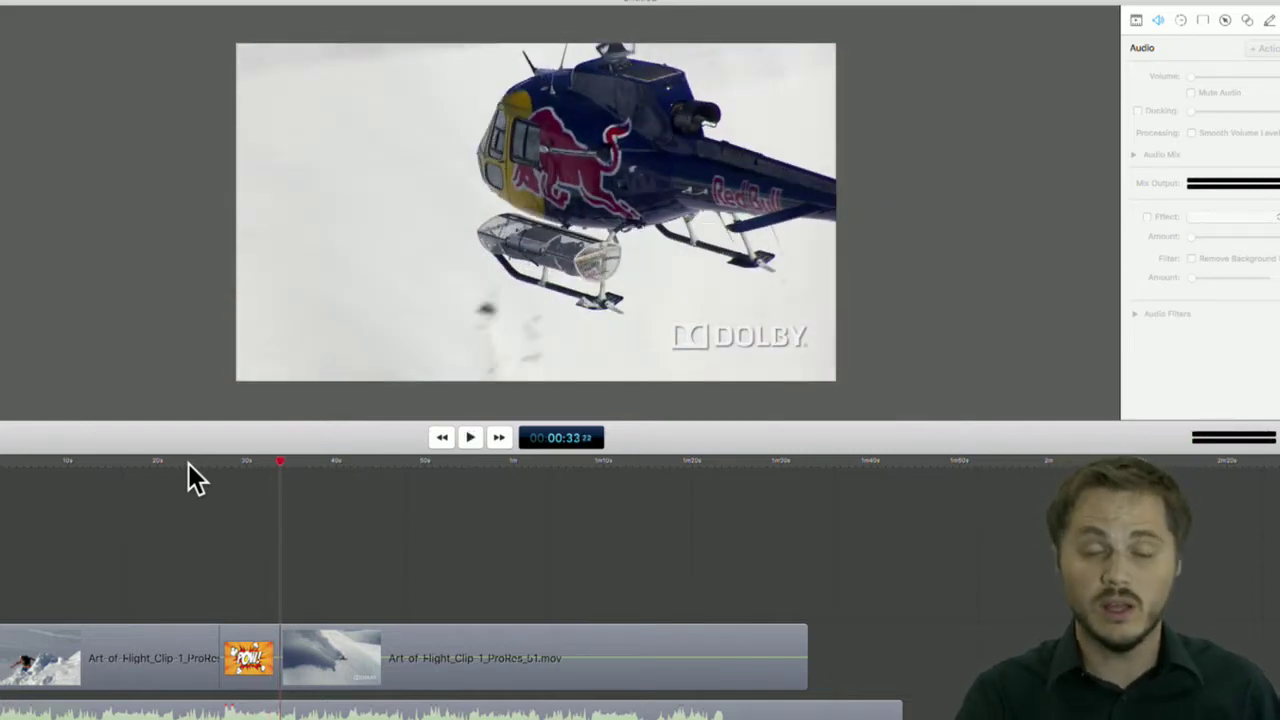
Select the second clip with its Comic POW transition, and move the playhead back to about 10 seconds
{"action": "left_click", "coordinate": [266, 666]}
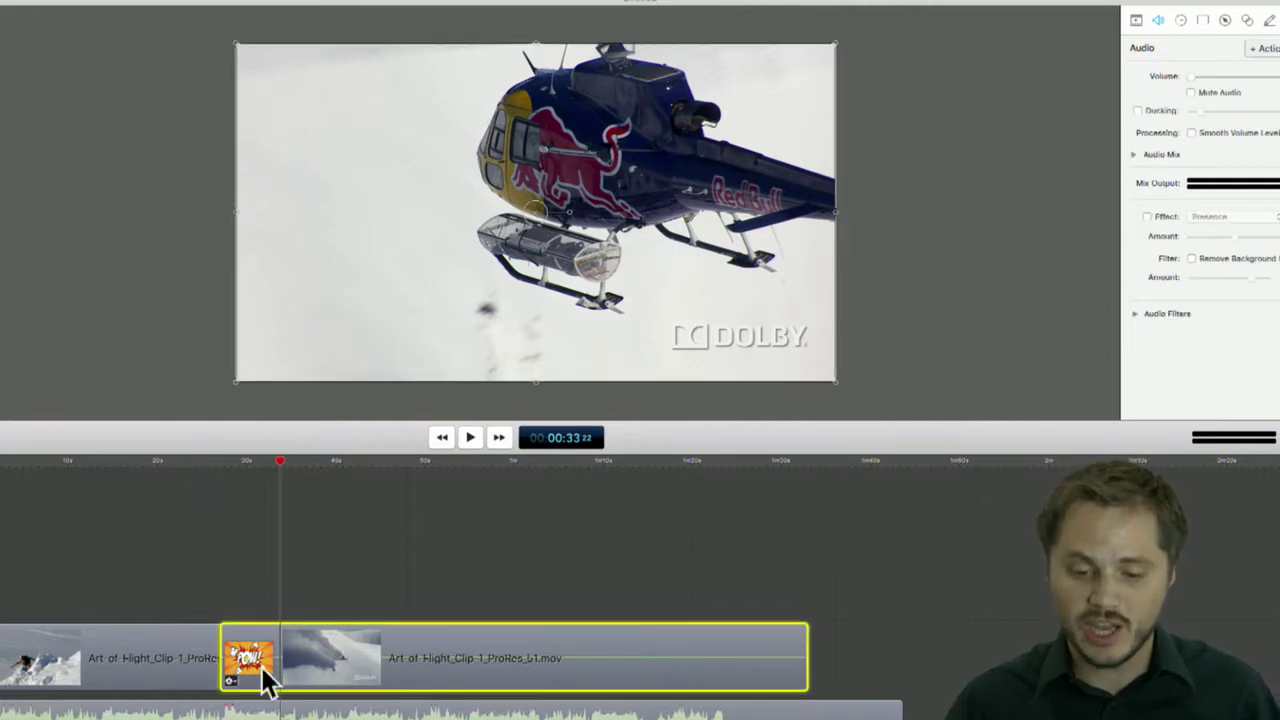
{"action": "key", "text": "super+equal"}
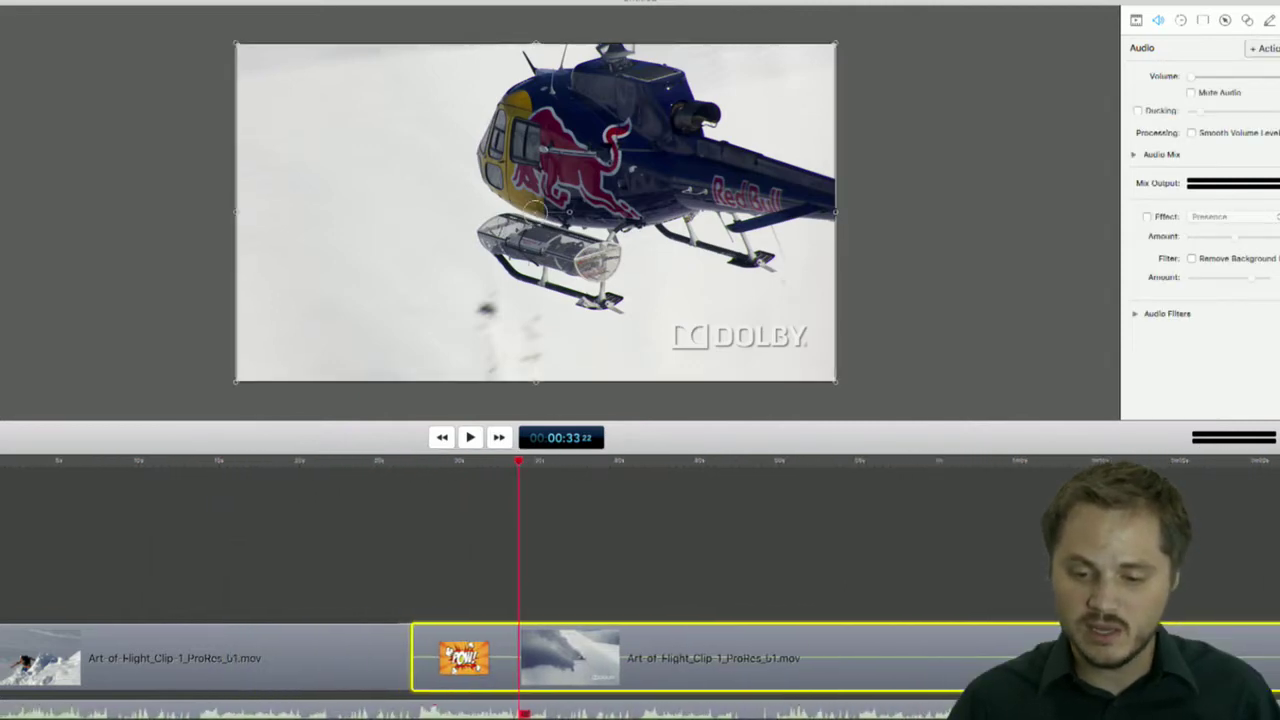
{"action": "left_click_drag", "start_coordinate": [734, 640], "coordinate": [777, 635]}
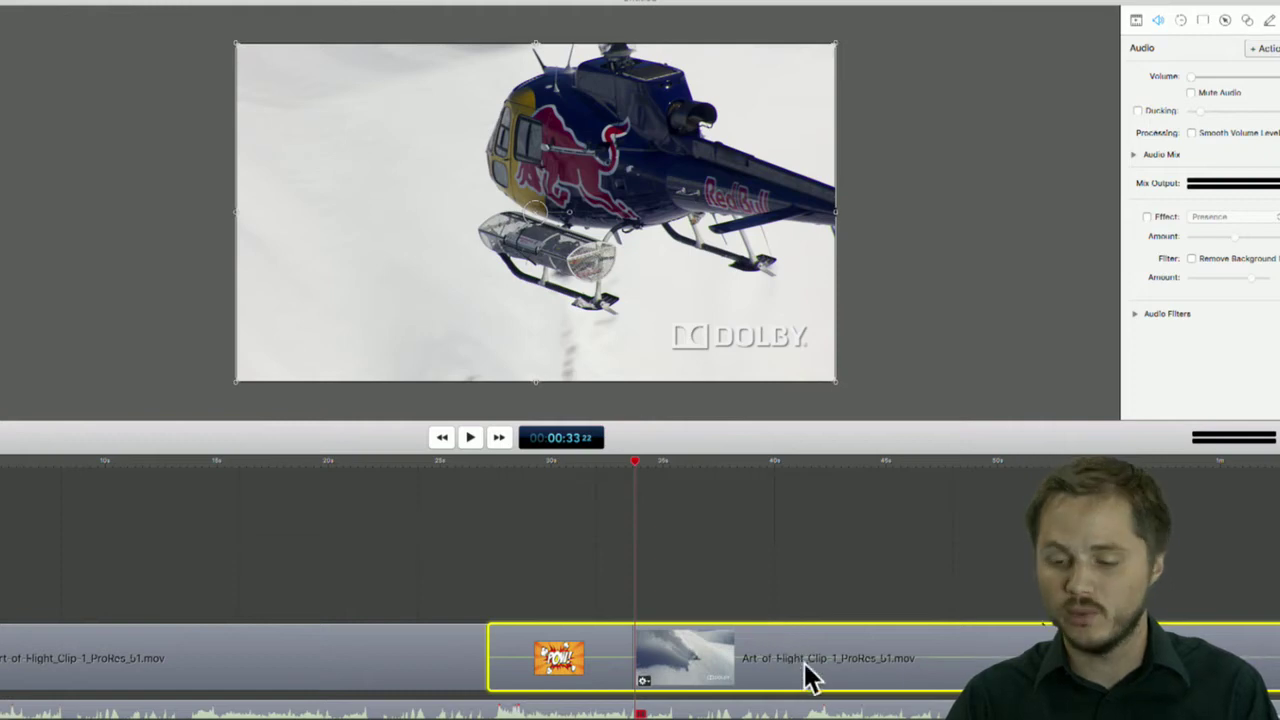
{"action": "left_click_drag", "start_coordinate": [198, 463], "coordinate": [121, 465]}
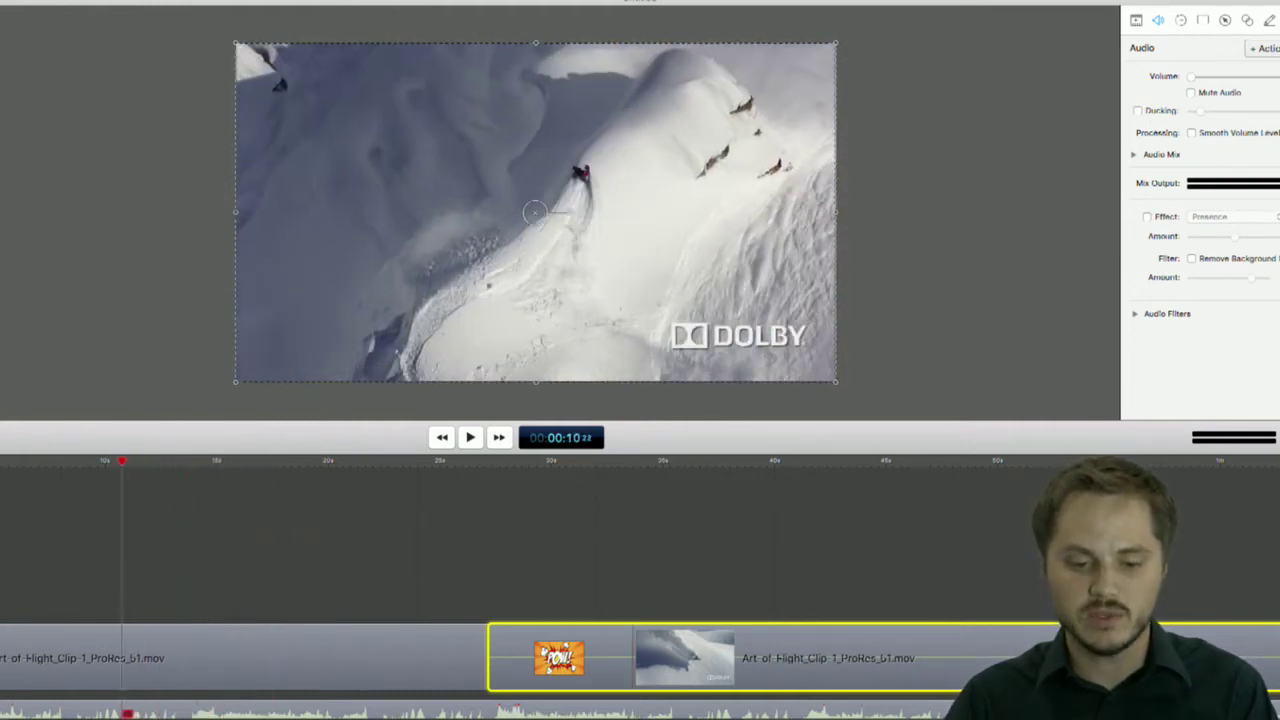
Select the first Art-of-Flight clip on the timeline in place of the second clip
{"action": "key", "text": "super+minus"}
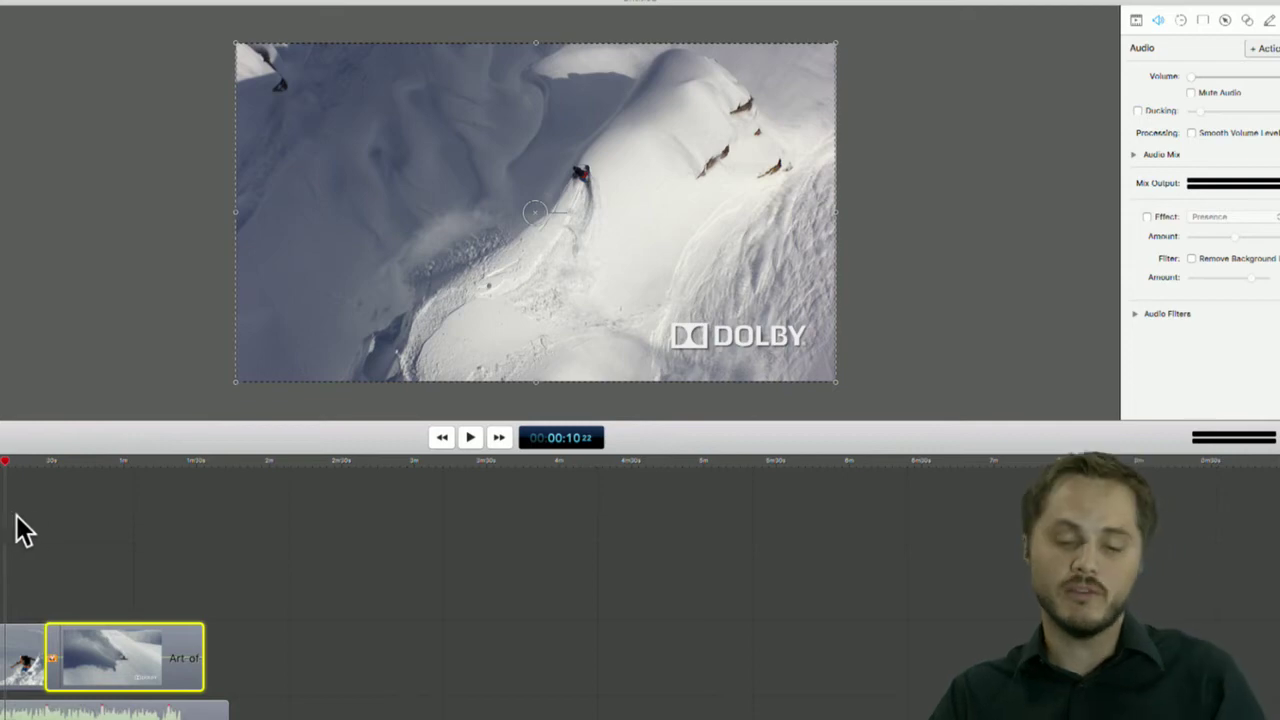
{"action": "key", "text": "super+equal"}
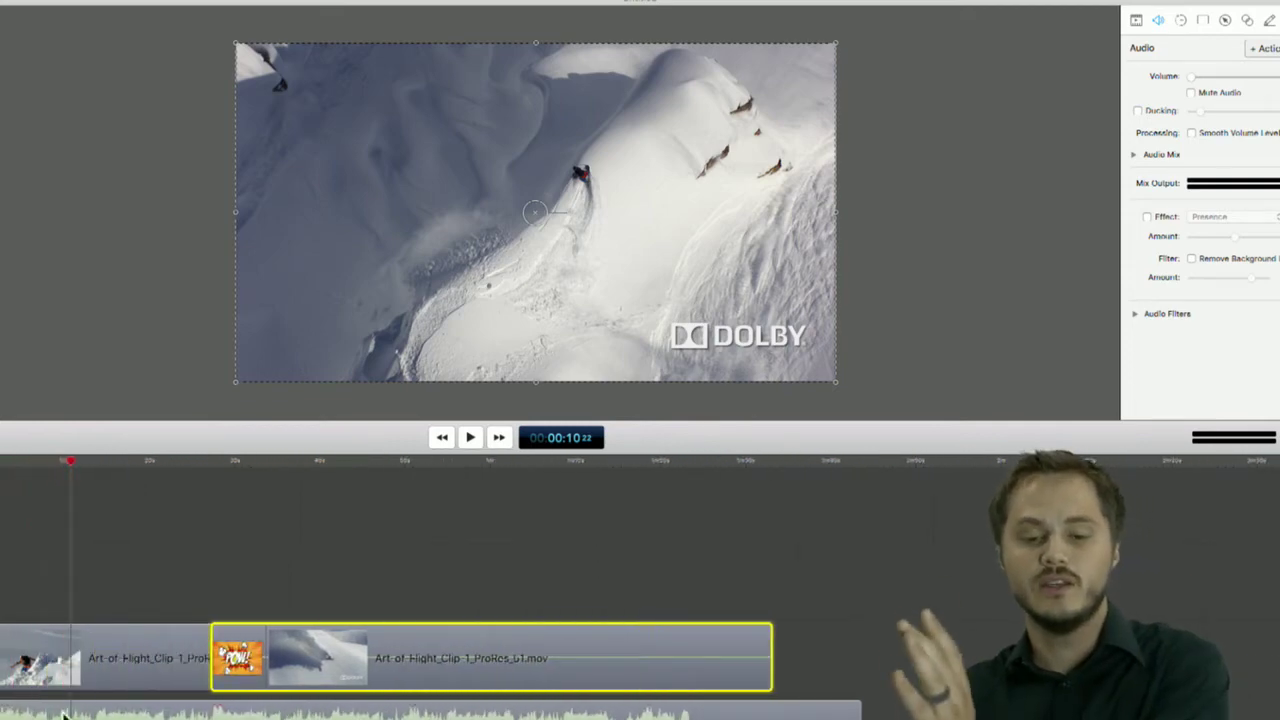
{"action": "left_click", "coordinate": [135, 545]}
{"action": "left_click_drag", "start_coordinate": [155, 530], "coordinate": [70, 580]}
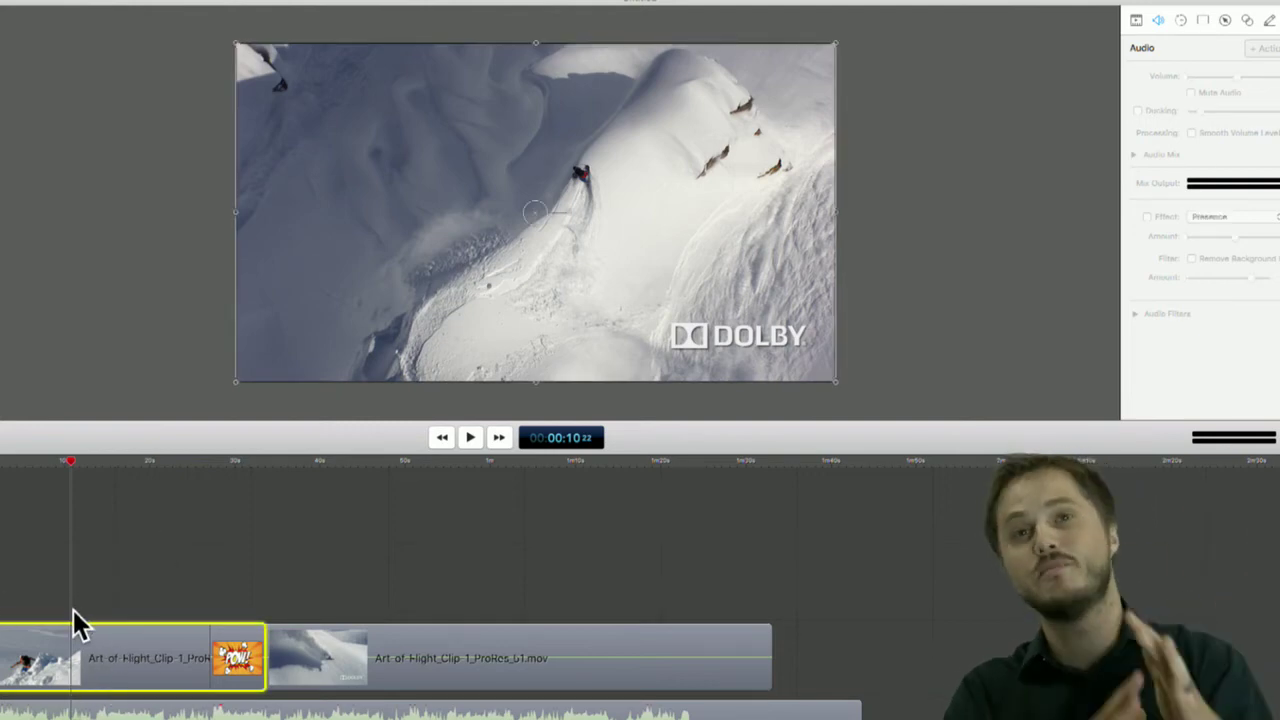
Move the second Art-of-Flight clip away from the first until only a short Comic POW overlap of about one second remains
{"action": "mouse_move", "coordinate": [82, 615]}
{"action": "left_mouse_down"}
{"action": "mouse_move", "coordinate": [142, 637]}
{"action": "mouse_move", "coordinate": [65, 634]}
{"action": "left_mouse_up"}
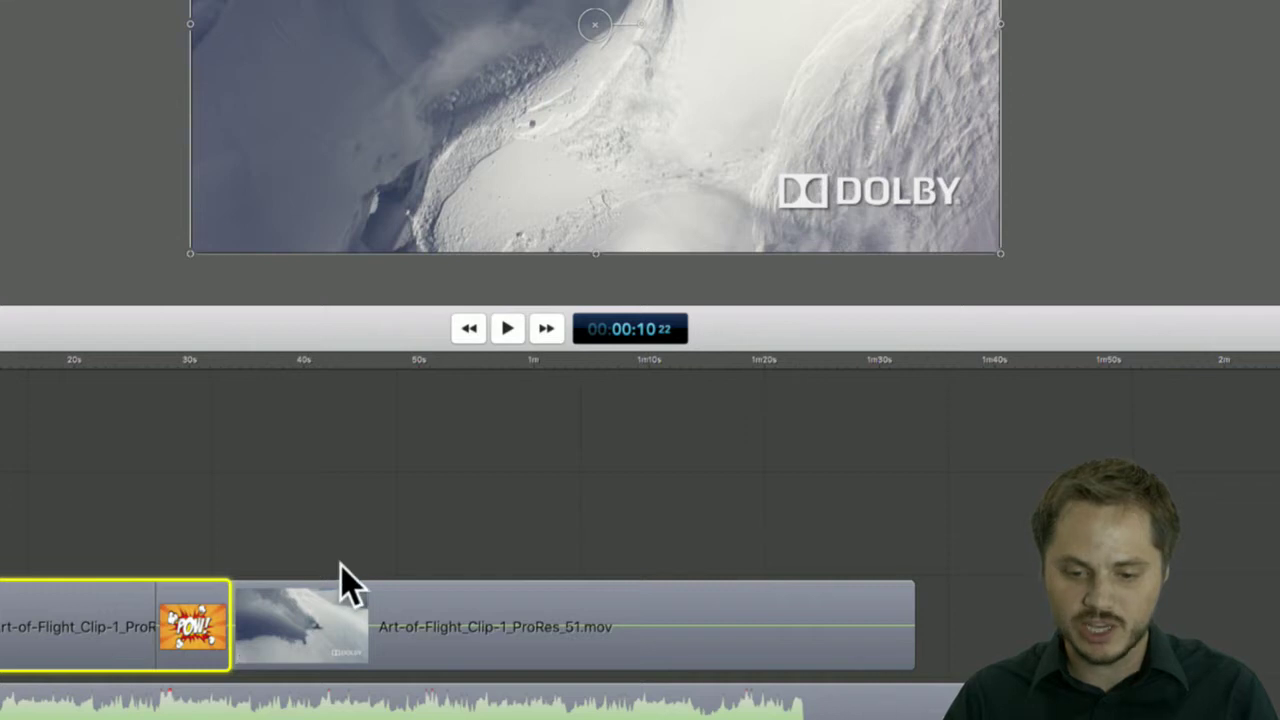
{"action": "mouse_move", "coordinate": [340, 585]}
{"action": "left_mouse_down"}
{"action": "mouse_move", "coordinate": [386, 606]}
{"action": "mouse_move", "coordinate": [351, 606]}
{"action": "mouse_move", "coordinate": [386, 608]}
{"action": "mouse_move", "coordinate": [331, 606]}
{"action": "left_mouse_up"}
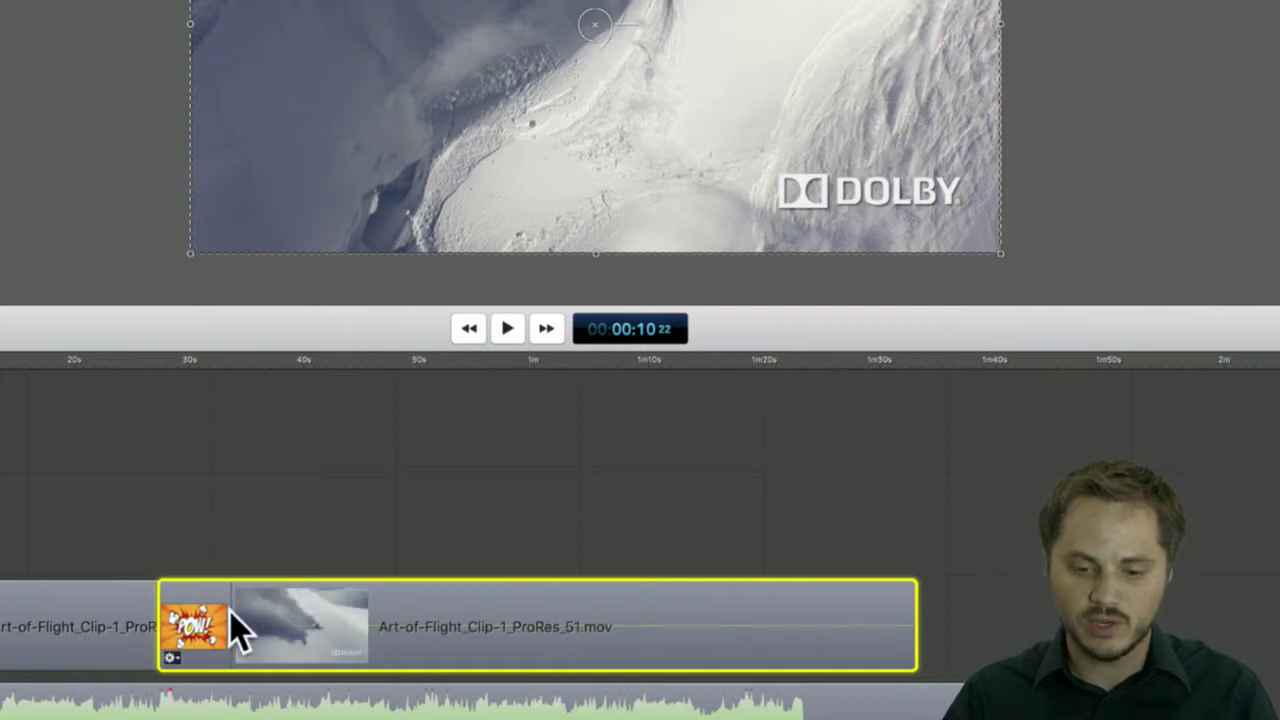
{"action": "left_click_drag", "start_coordinate": [318, 617], "coordinate": [380, 608]}
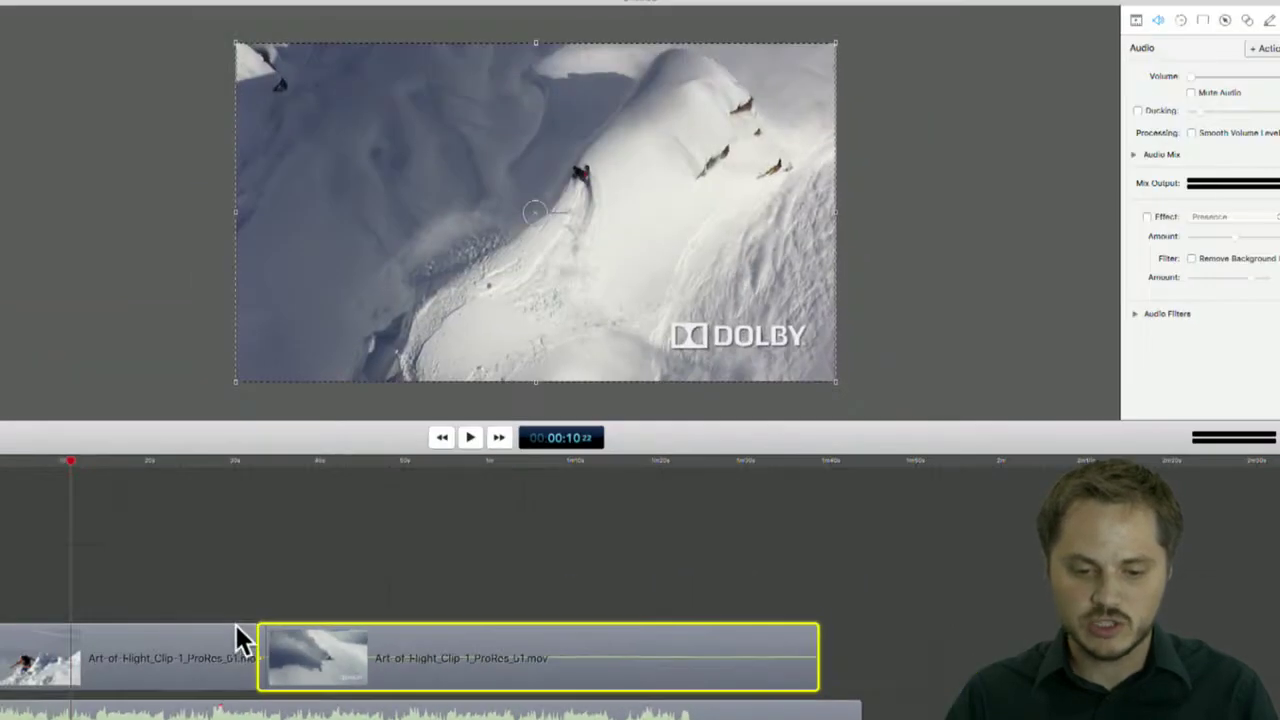
Play the timeline from about 31 seconds through the shortened Comic POW transition, stopping just after 34 seconds
{"action": "left_click", "coordinate": [247, 467]}
{"action": "left_click", "coordinate": [248, 461]}
{"action": "key", "text": "space"}
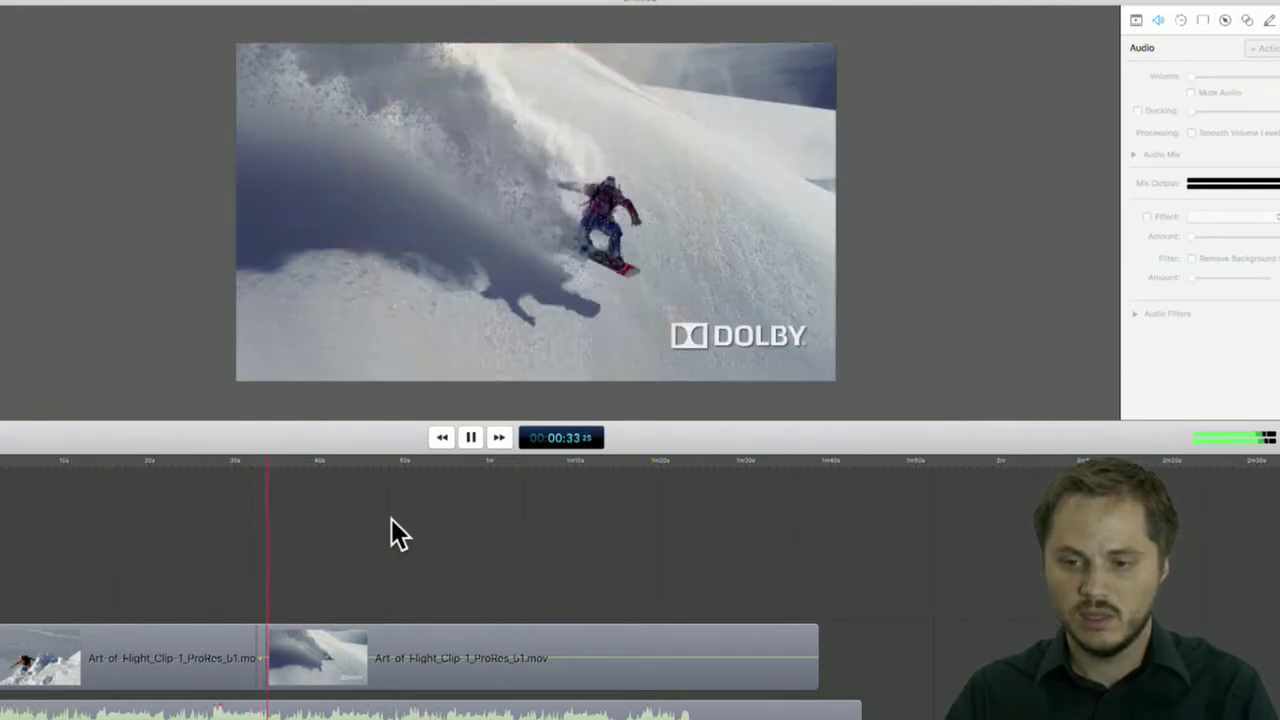
{"action": "key", "text": "space"}
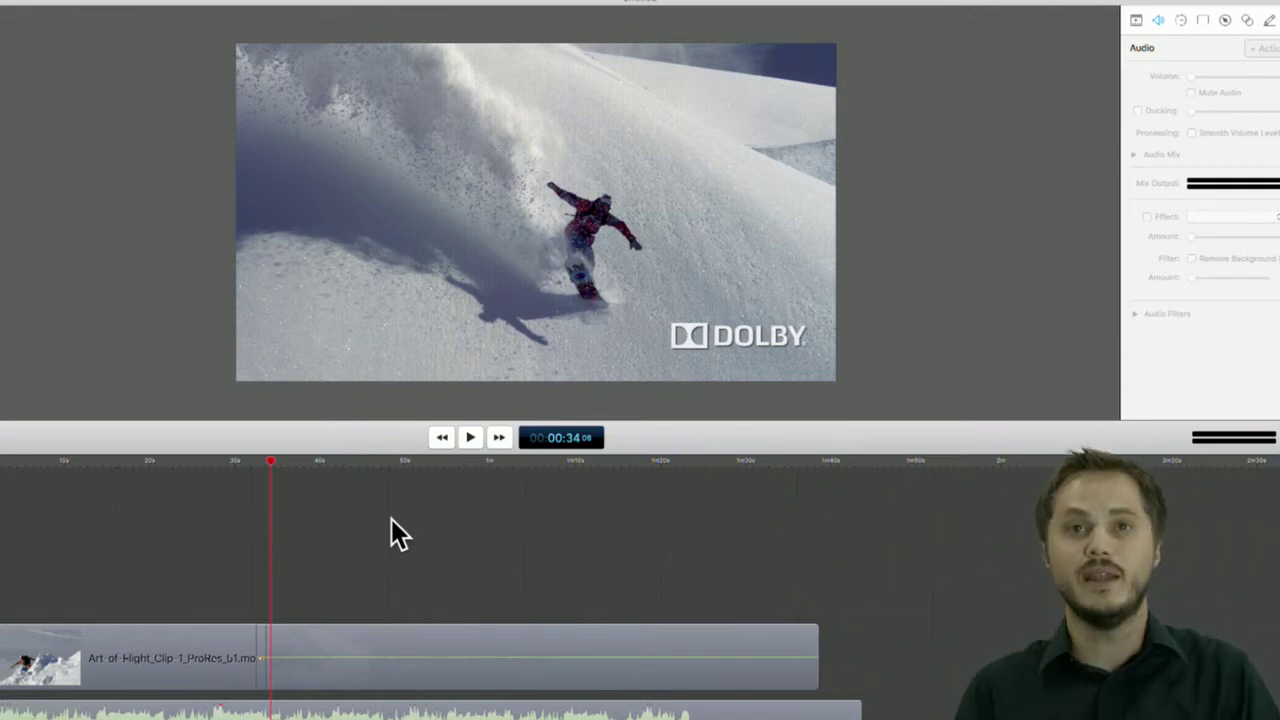
Lengthen the Comic POW overlap between the two clips, and shorten it again to about three seconds
{"action": "mouse_move", "coordinate": [314, 686]}
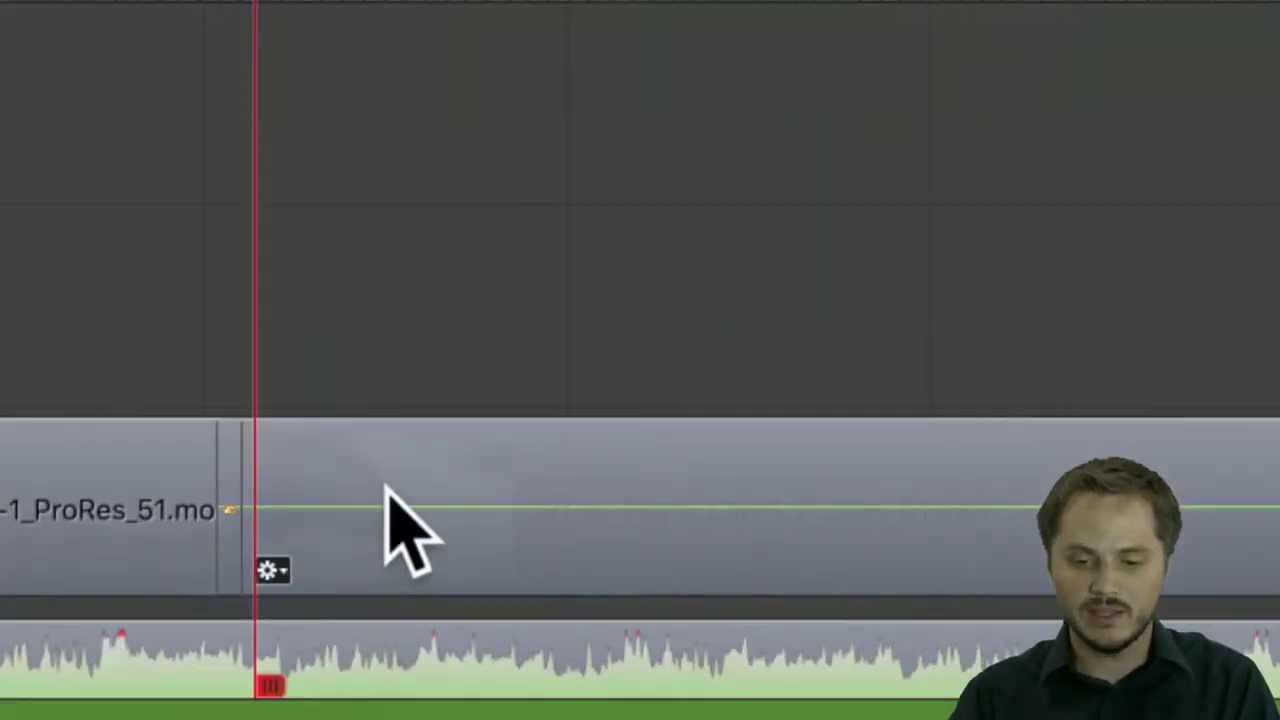
{"action": "left_click_drag", "start_coordinate": [386, 629], "coordinate": [273, 596]}
{"action": "left_click_drag", "start_coordinate": [283, 470], "coordinate": [263, 471]}
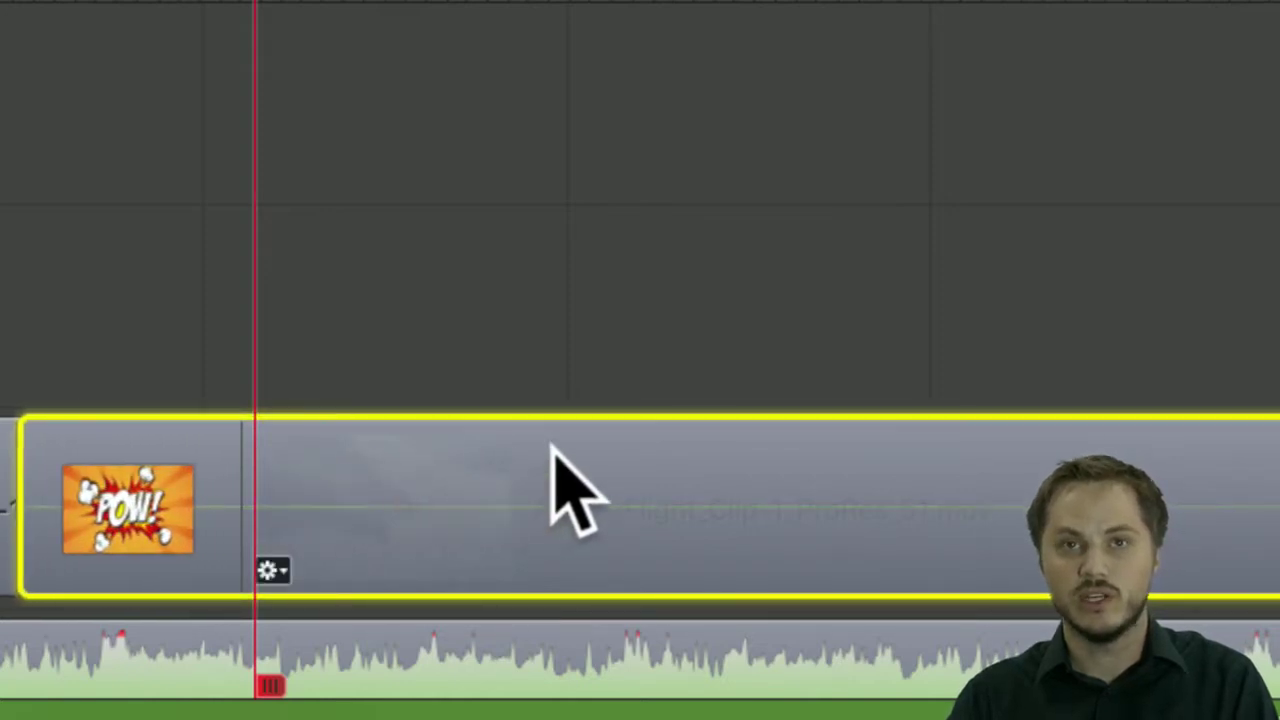
{"action": "left_click_drag", "start_coordinate": [521, 451], "coordinate": [723, 449]}
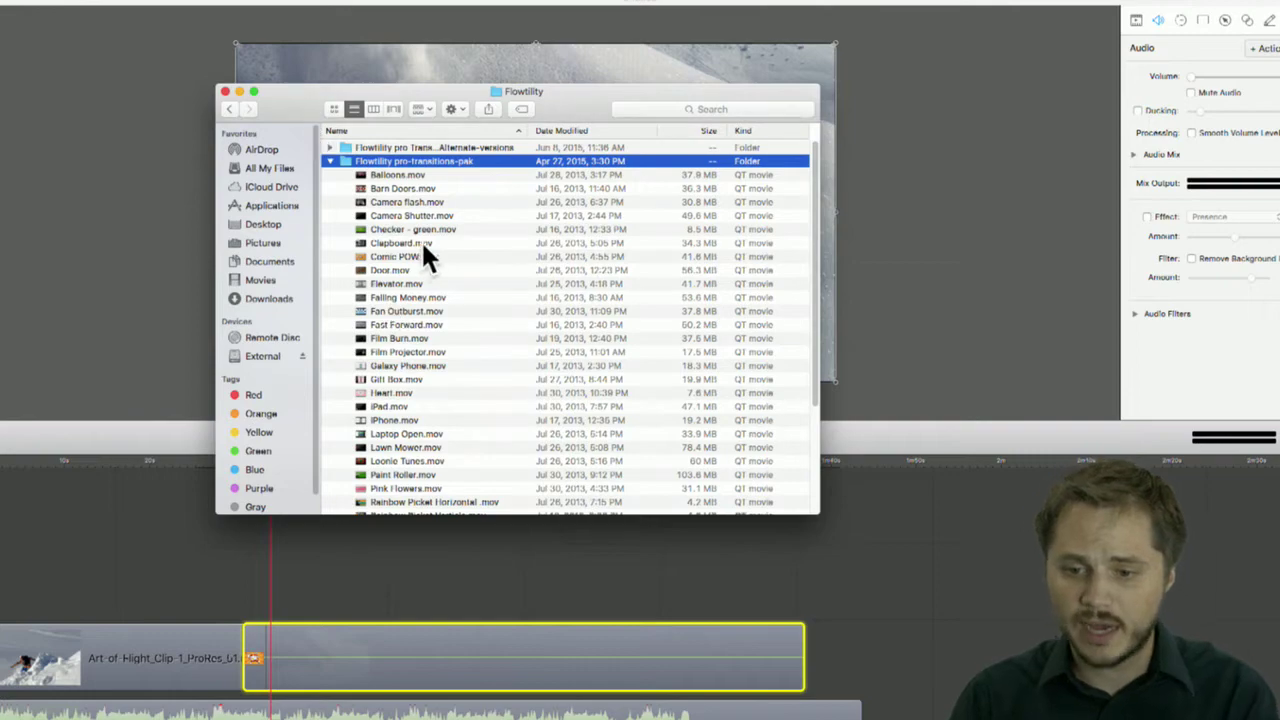
Preview Comic POW.mov in the Flowtility pro-transitions-pak folder, and close the preview and the Finder window
{"action": "left_click", "coordinate": [423, 256]}
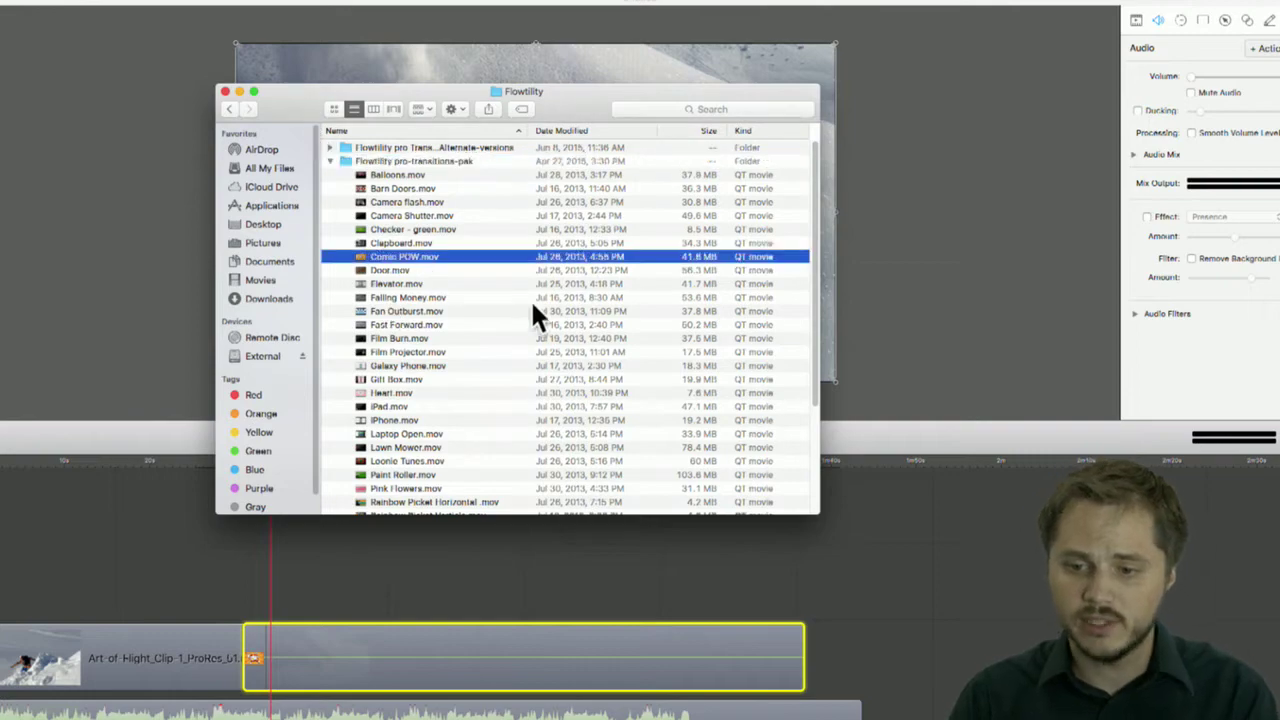
{"action": "key", "text": "space"}
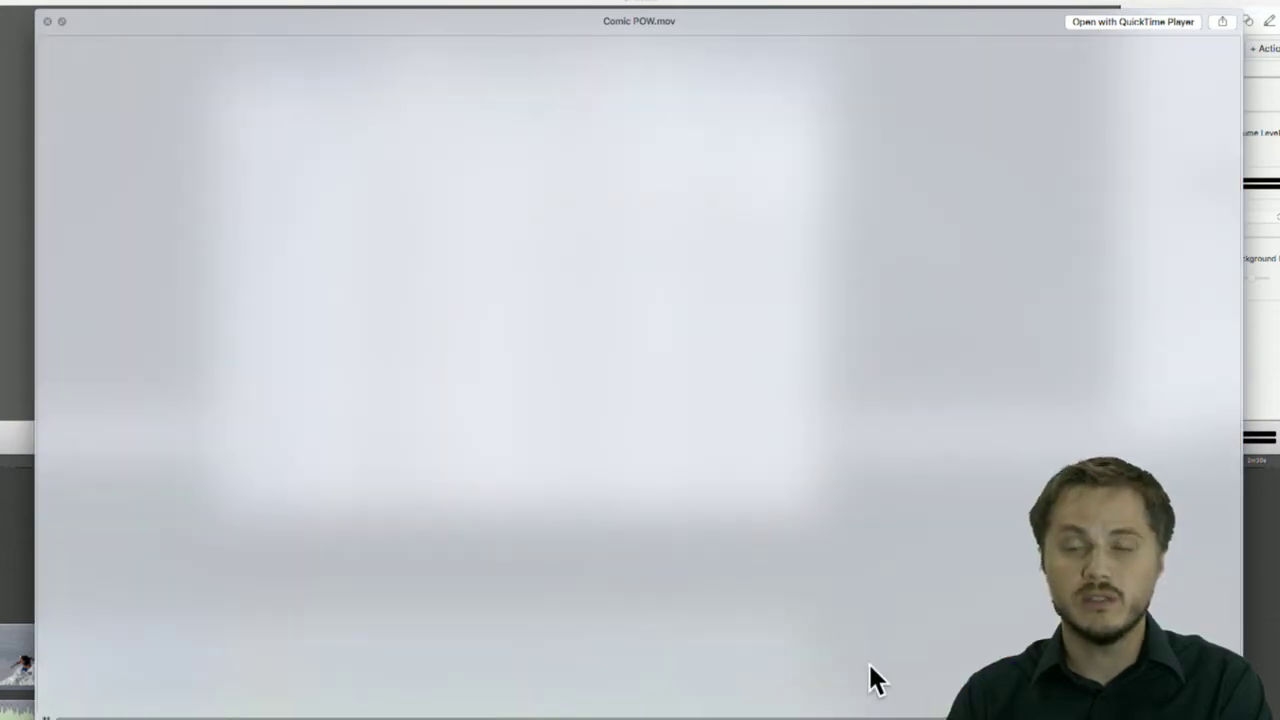
{"action": "key", "text": "space"}
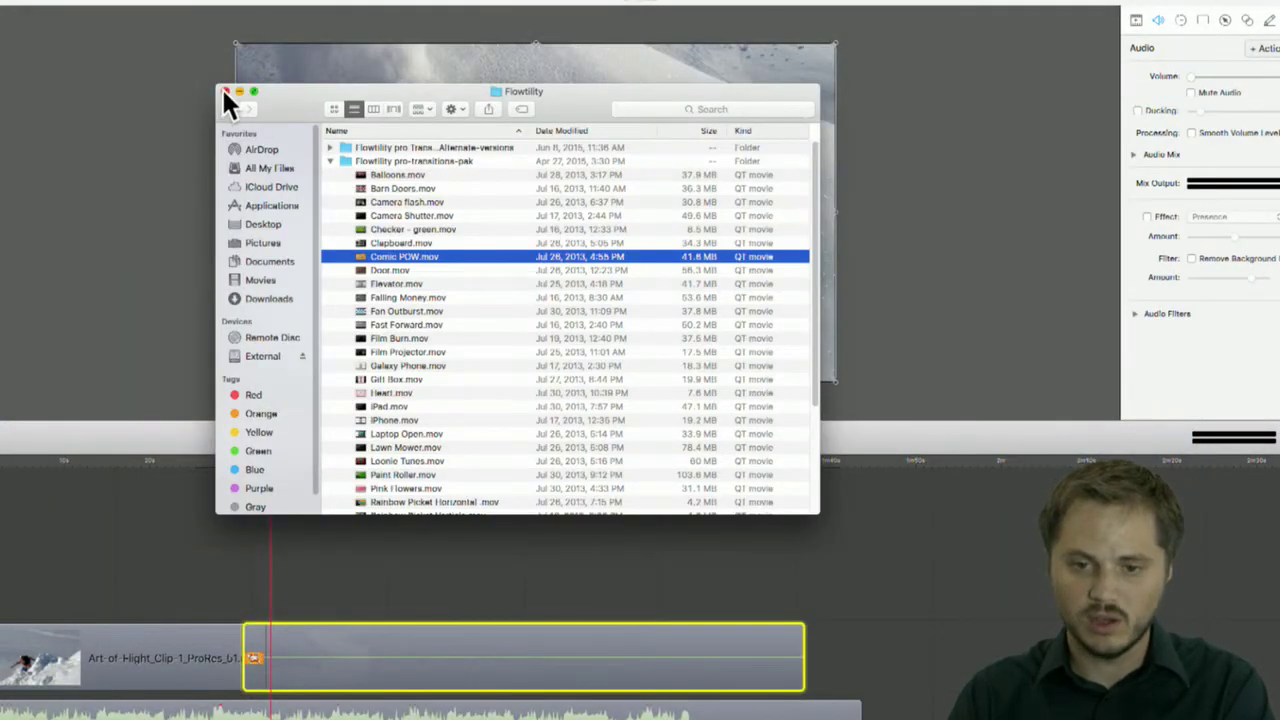
{"action": "left_click", "coordinate": [225, 91]}
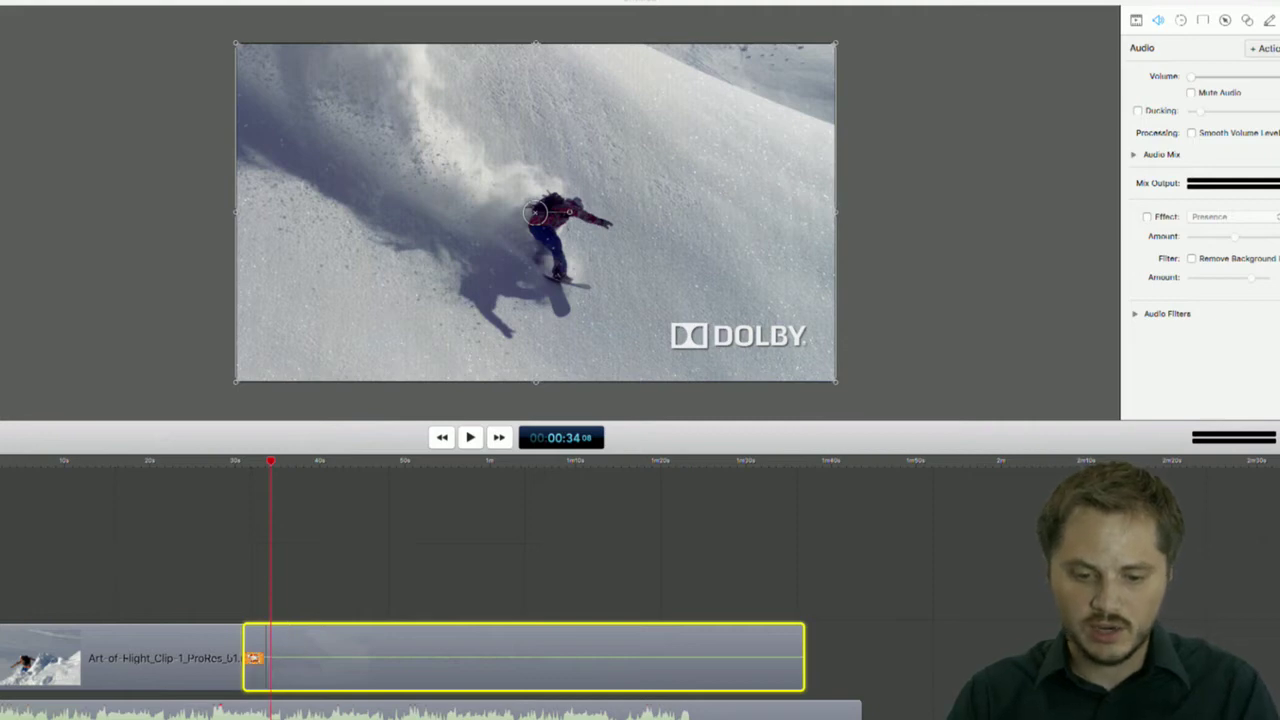
Lift the second clip onto an empty track above, and drop it back overlapping the first clip with the default transition
{"action": "key", "text": "super+equal"}
{"action": "key", "text": "super+equal"}
{"action": "key", "text": "super+equal"}
{"action": "key", "text": "super+equal"}
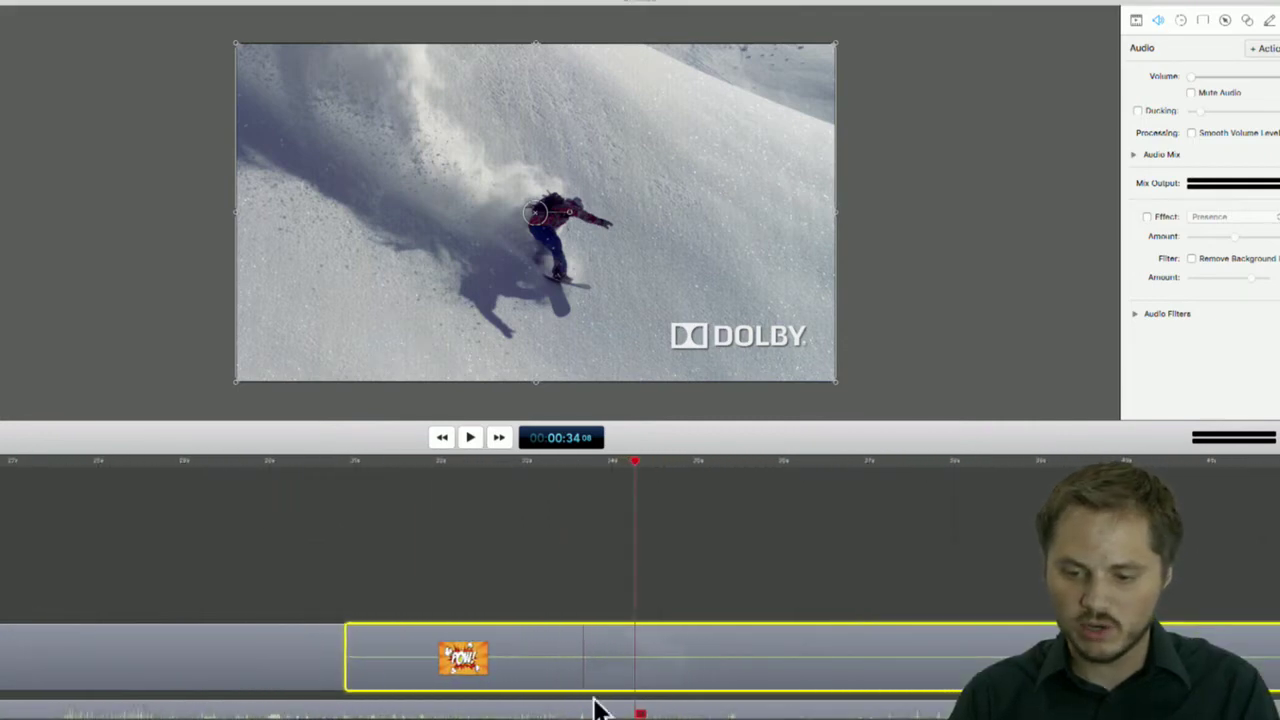
{"action": "left_click_drag", "start_coordinate": [688, 648], "coordinate": [747, 572]}
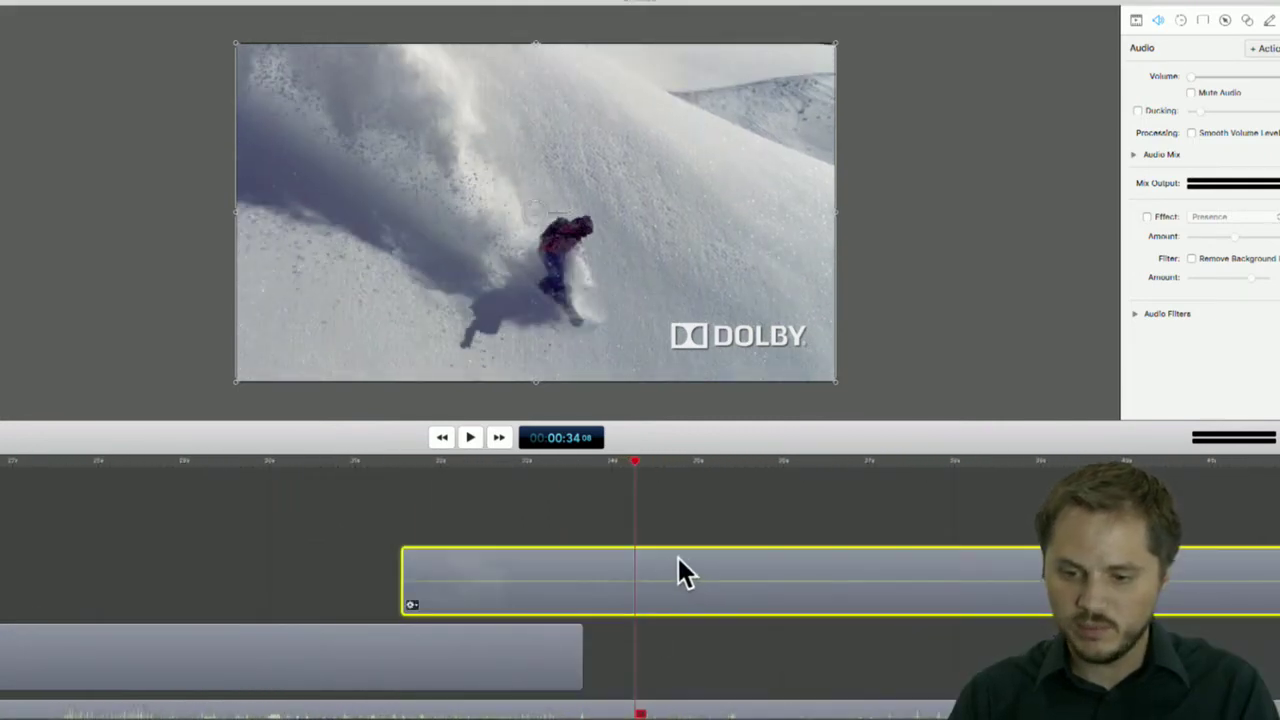
{"action": "left_click_drag", "start_coordinate": [678, 618], "coordinate": [677, 680]}
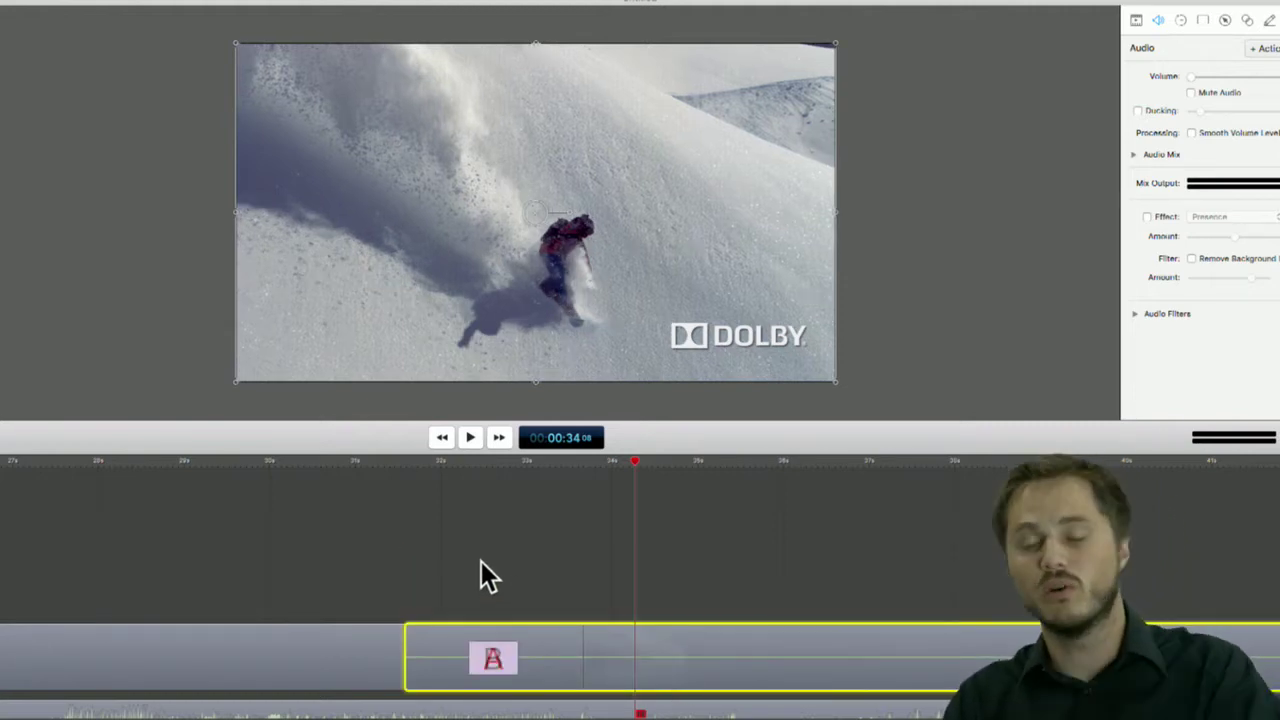
Move the second clip clear of the first, trim the first clip's end back to 33 seconds, and place the playhead there
{"action": "left_click", "coordinate": [440, 462]}
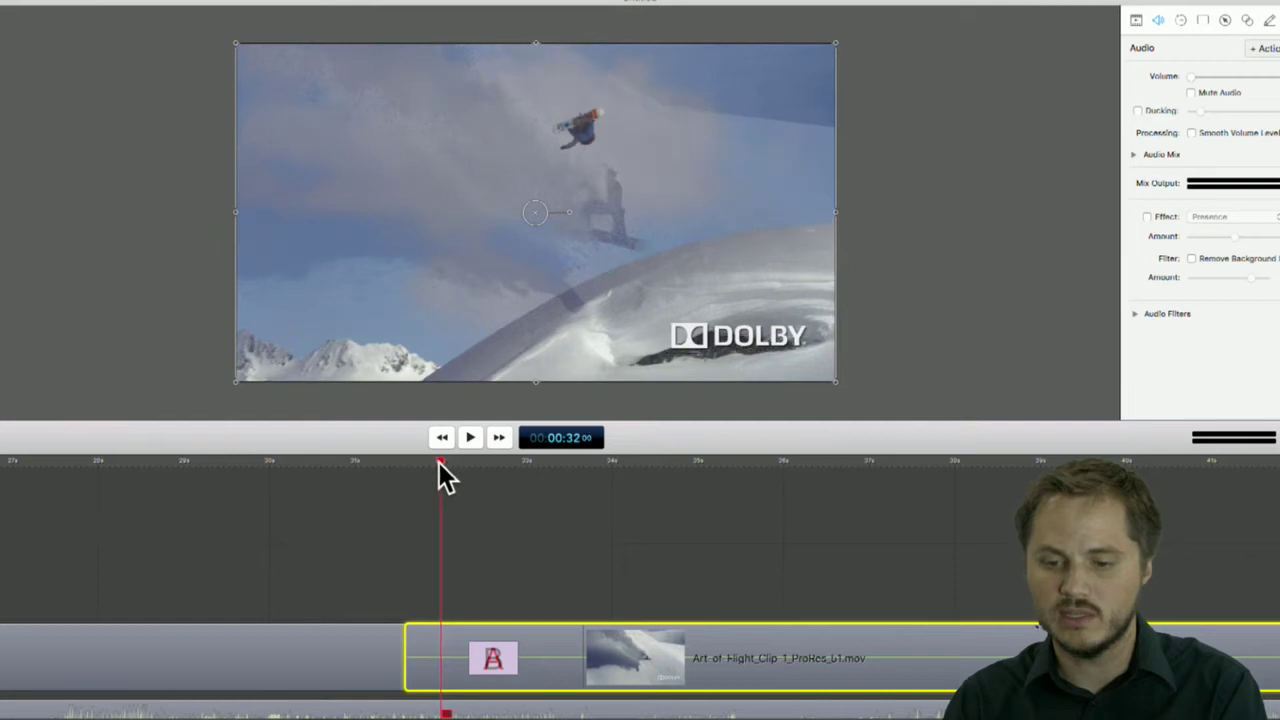
{"action": "key", "text": "Right"}
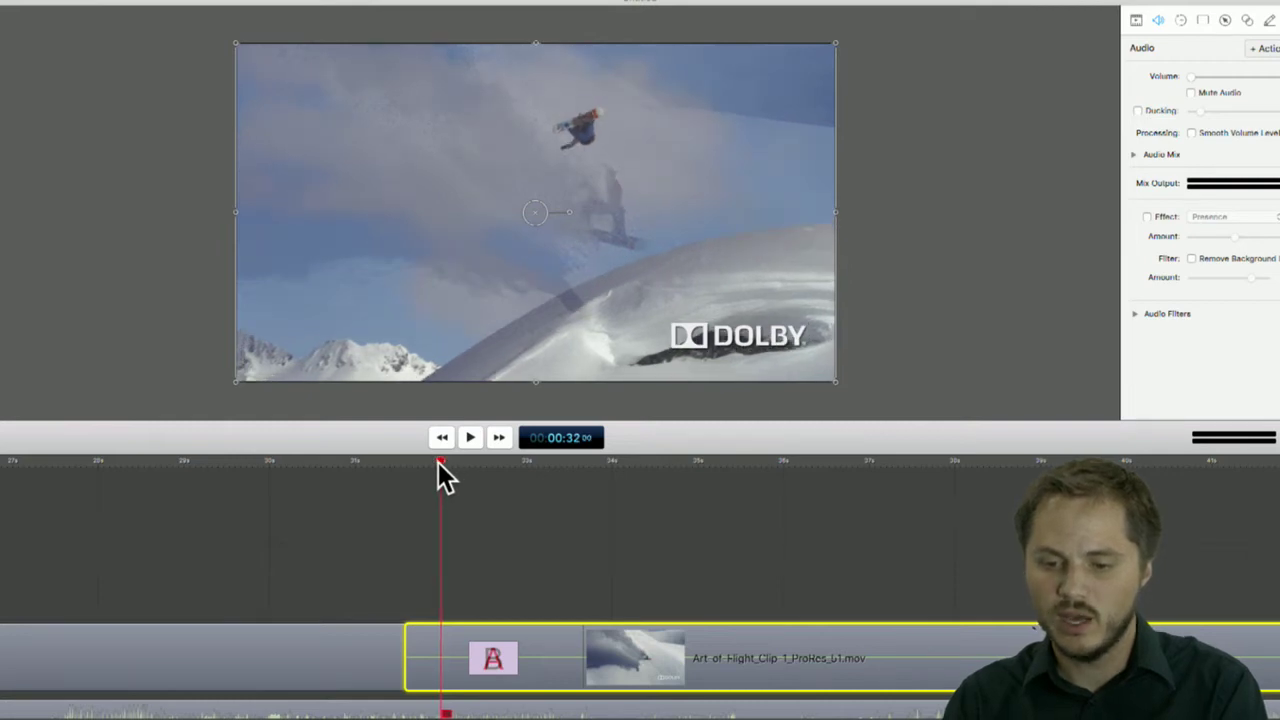
{"action": "left_click_drag", "start_coordinate": [438, 462], "coordinate": [581, 466]}
{"action": "left_click_drag", "start_coordinate": [843, 643], "coordinate": [1022, 645]}
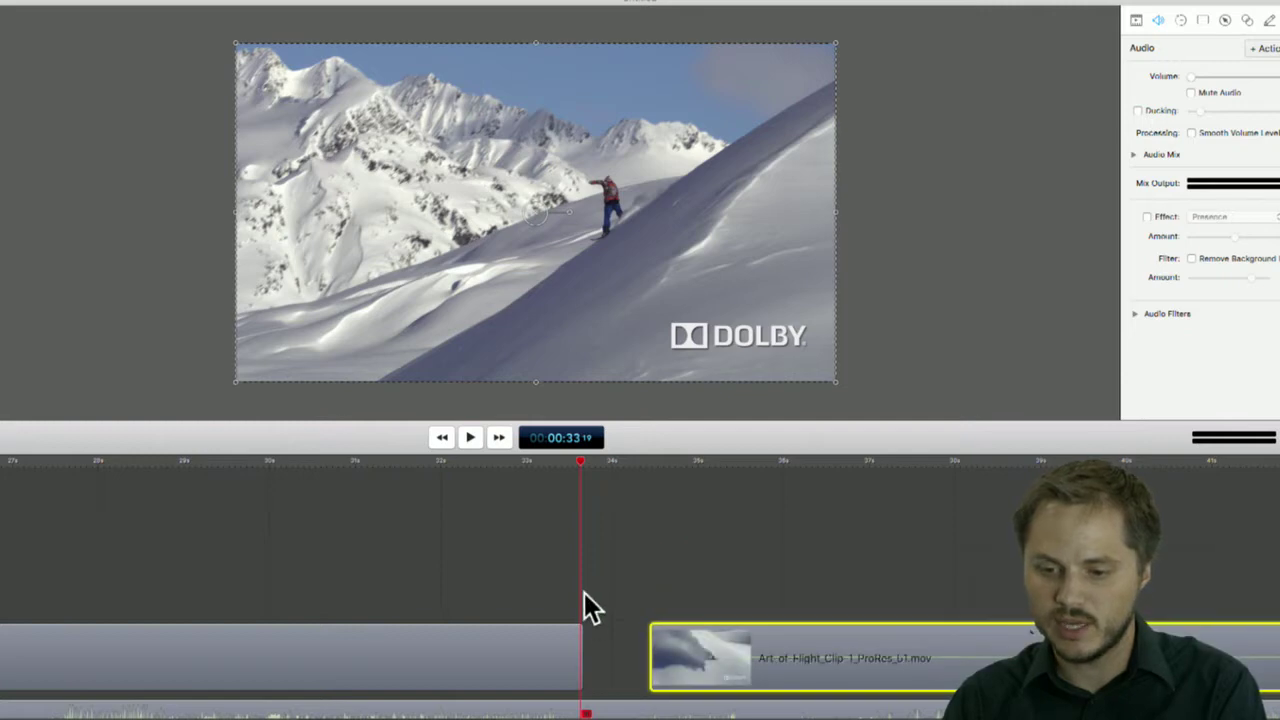
{"action": "left_click_drag", "start_coordinate": [580, 637], "coordinate": [527, 637]}
{"action": "left_click", "coordinate": [541, 489]}
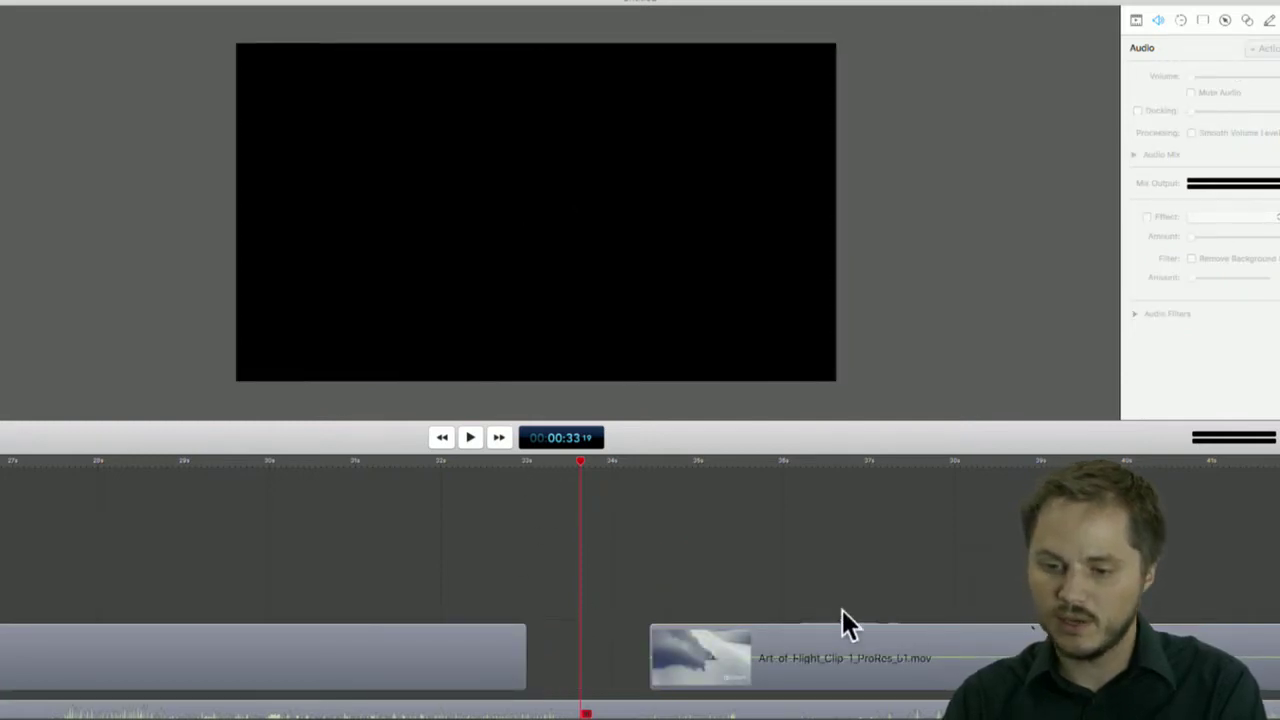
{"action": "left_click_drag", "start_coordinate": [538, 461], "coordinate": [527, 462]}
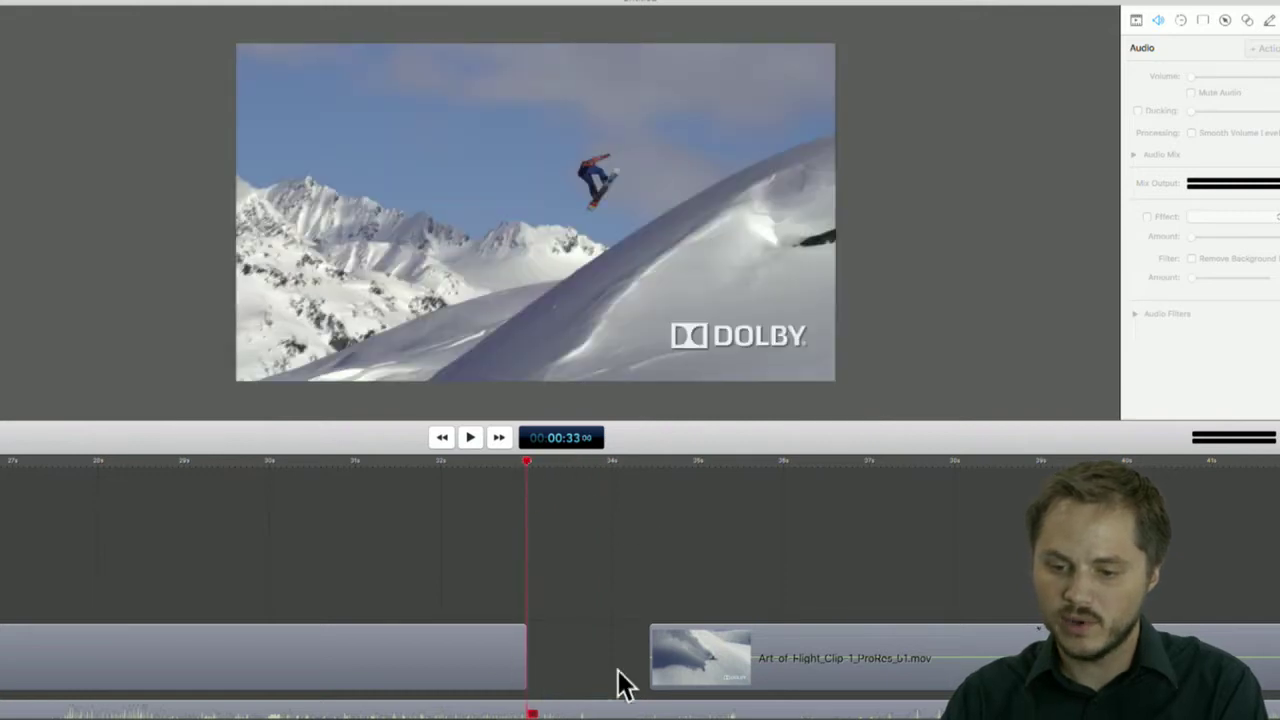
Overlap the second clip onto the first by 1.0 sec, and change the Cross Dissolve transition to Comic POW
{"action": "left_click_drag", "start_coordinate": [889, 660], "coordinate": [742, 641]}
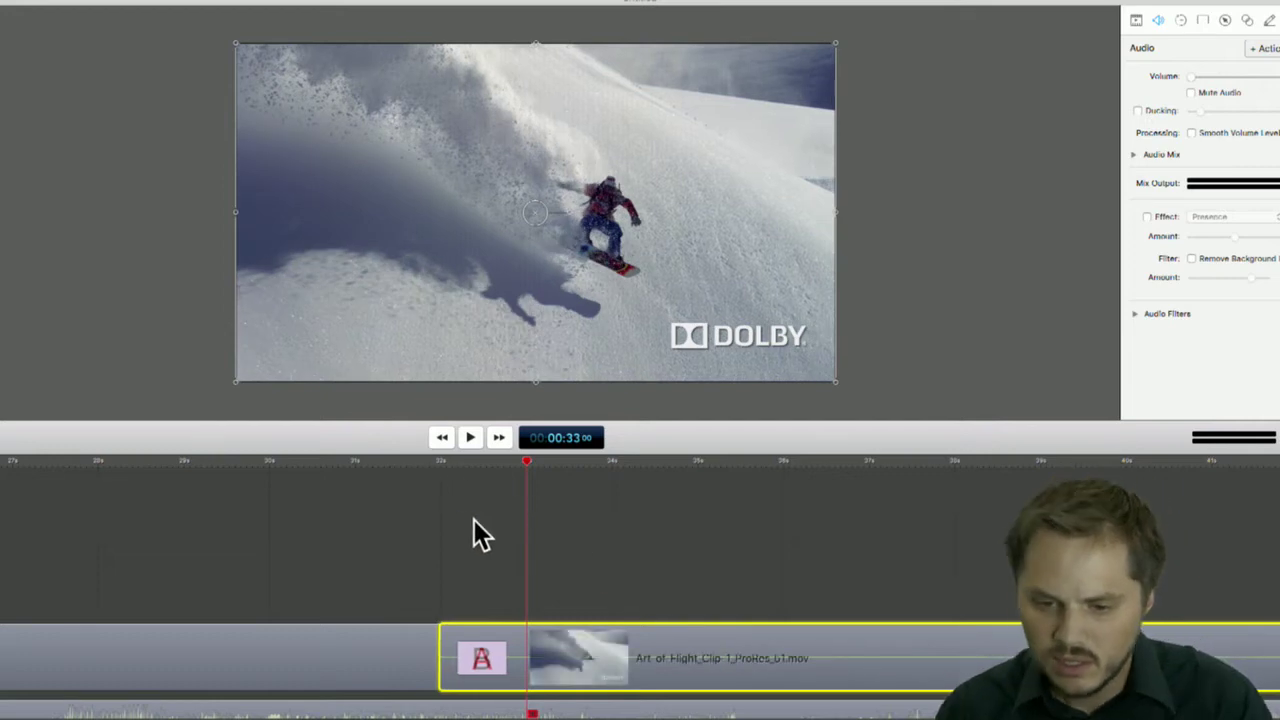
{"action": "double_click", "coordinate": [477, 647]}
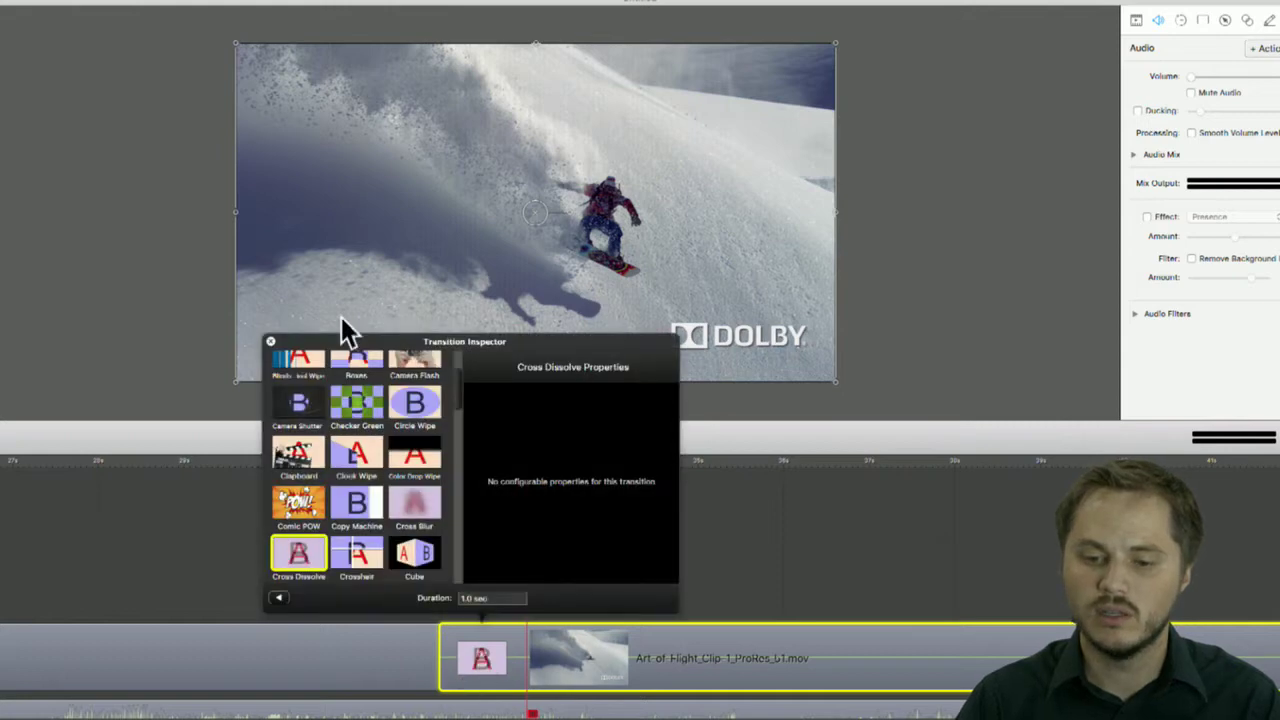
{"action": "left_click", "coordinate": [297, 495]}
{"action": "left_click", "coordinate": [804, 528]}
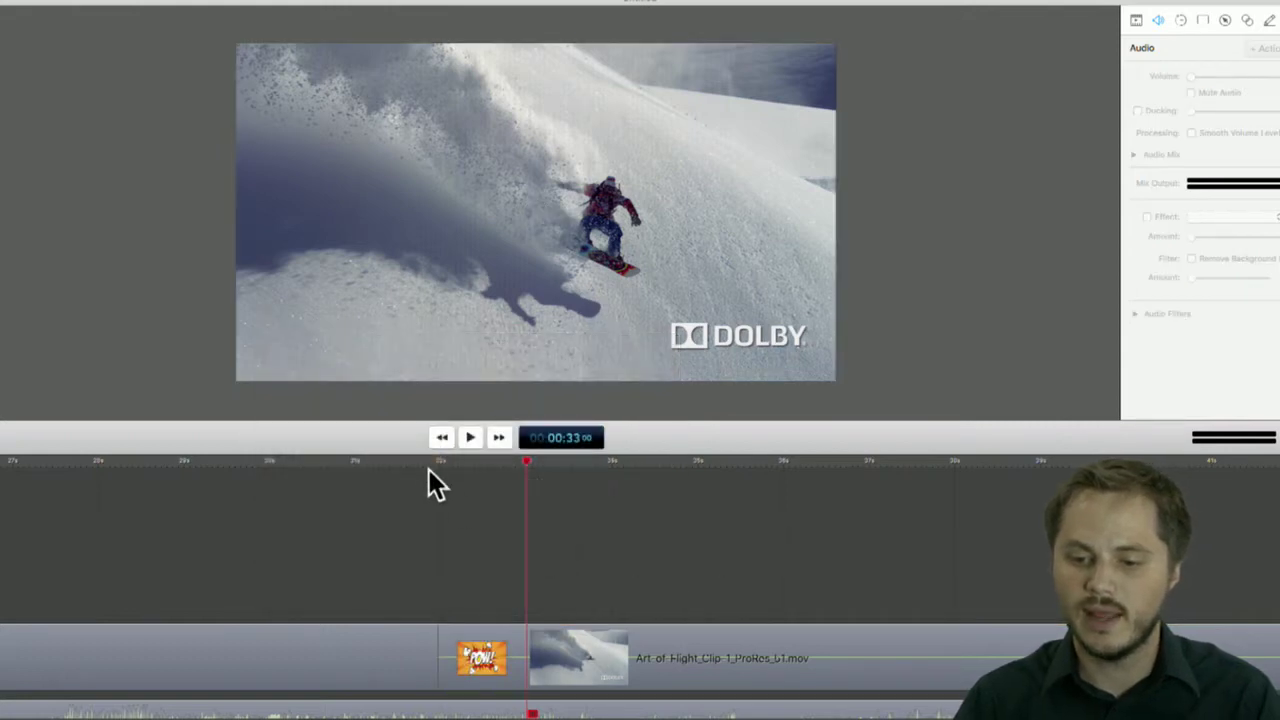
Play the timeline from about 31 seconds through the one-second Comic POW transition, stopping at about 34 seconds
{"action": "left_click", "coordinate": [368, 462]}
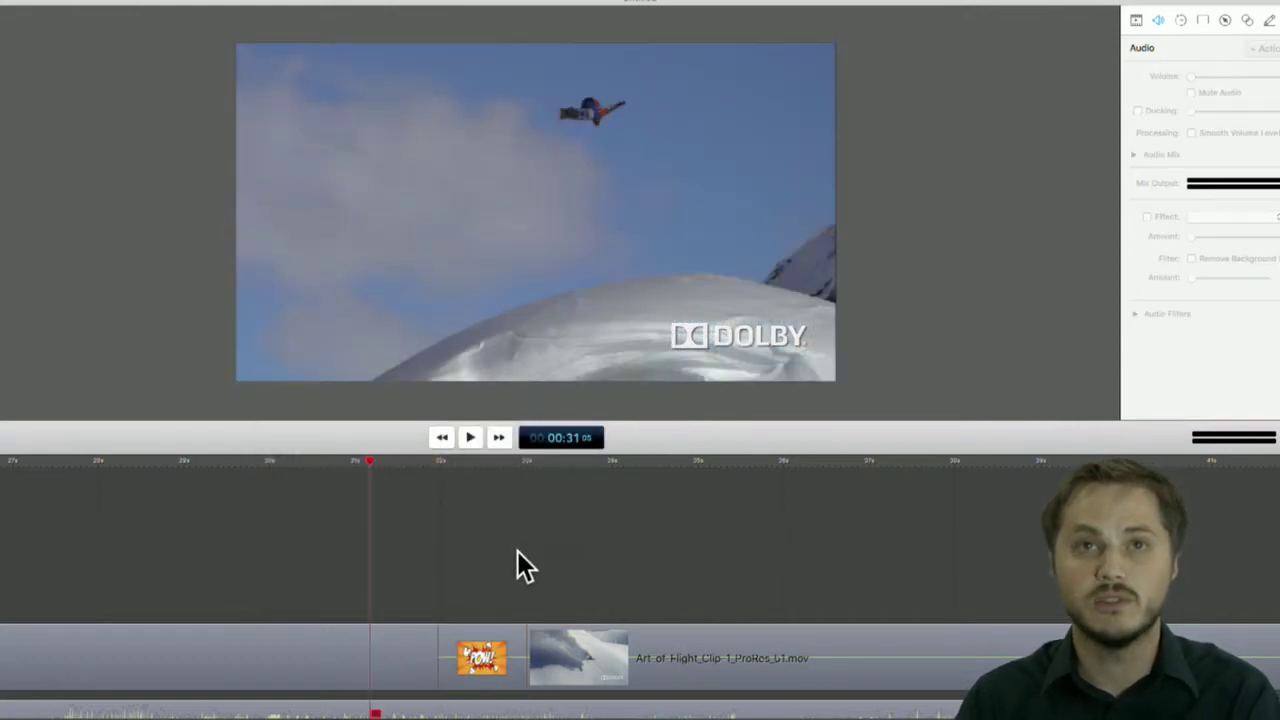
{"action": "key", "text": "space"}
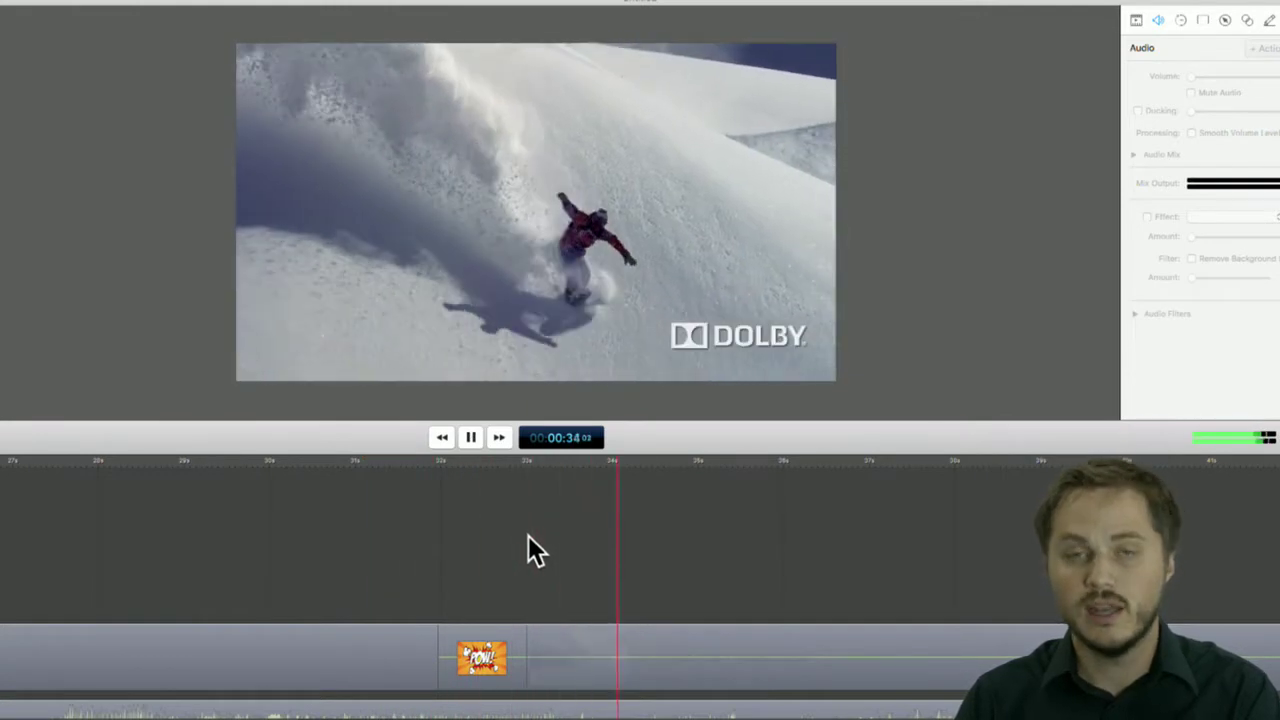
{"action": "key", "text": "space"}
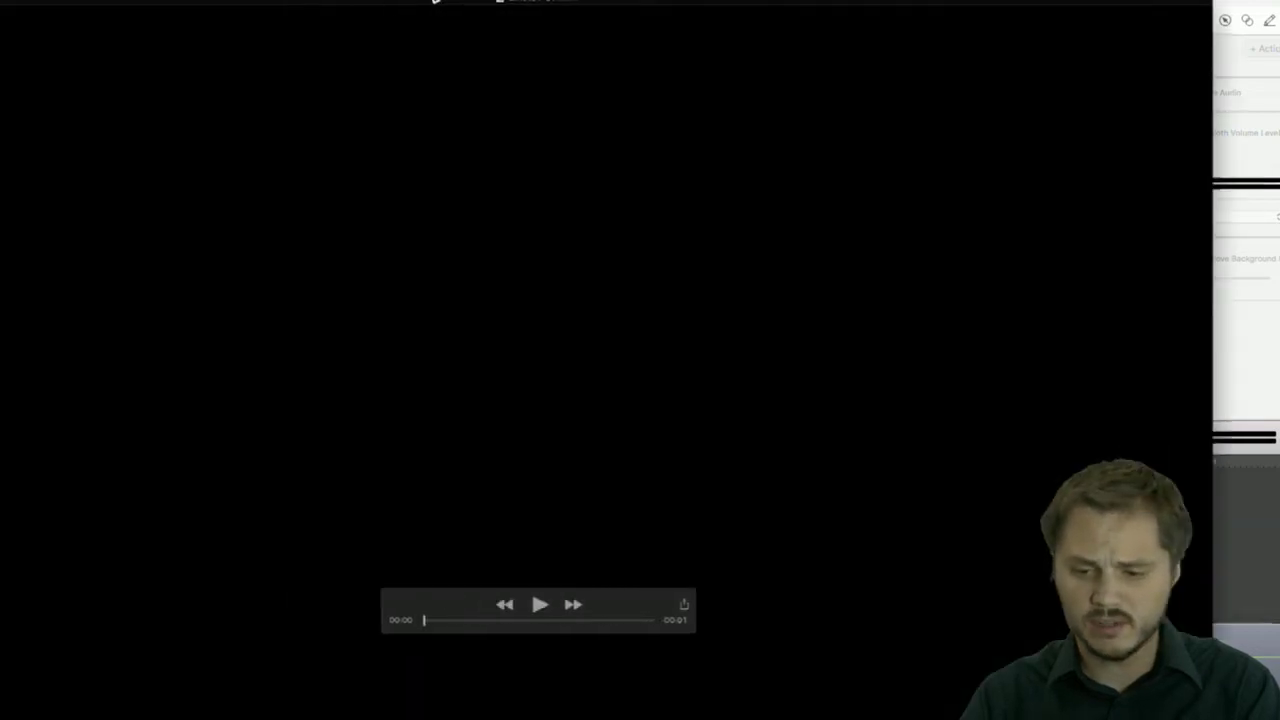
Play Comic POW.mov in QuickTime Player, examine its format and frame rate in the movie inspector, and close the inspector
{"action": "key", "text": "space"}
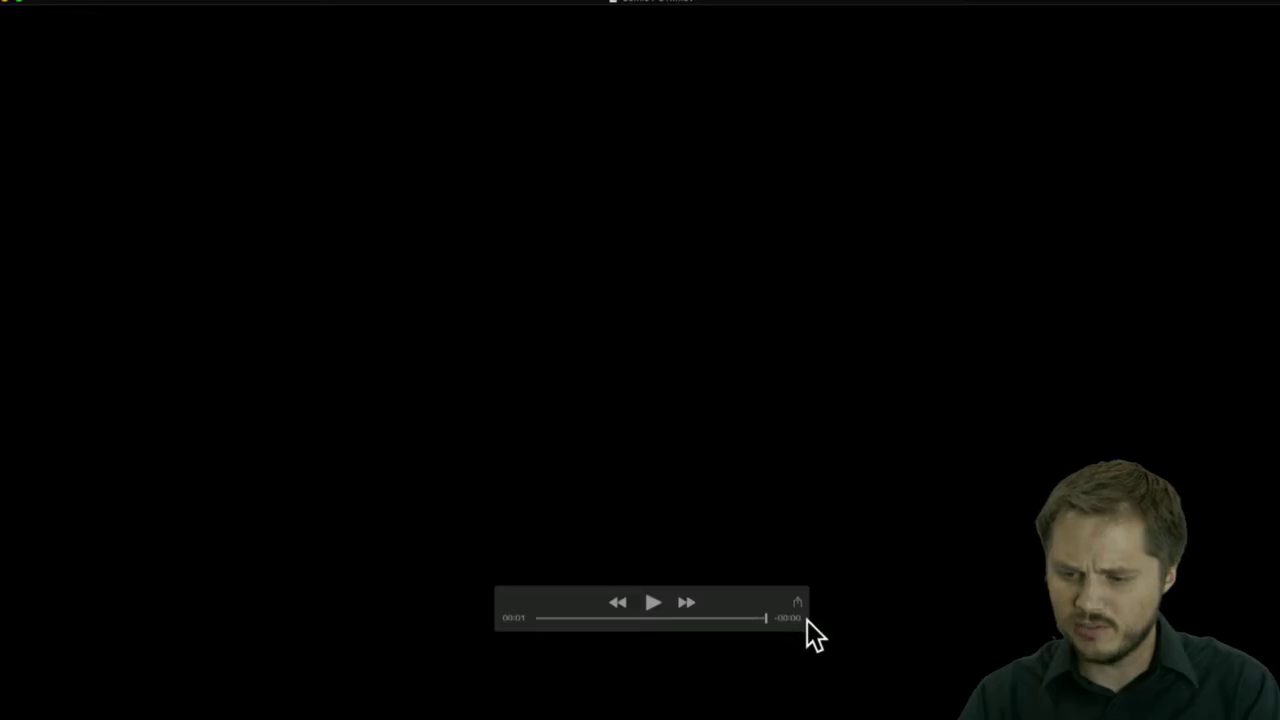
{"action": "key", "text": "space"}
{"action": "key", "text": "super+i"}
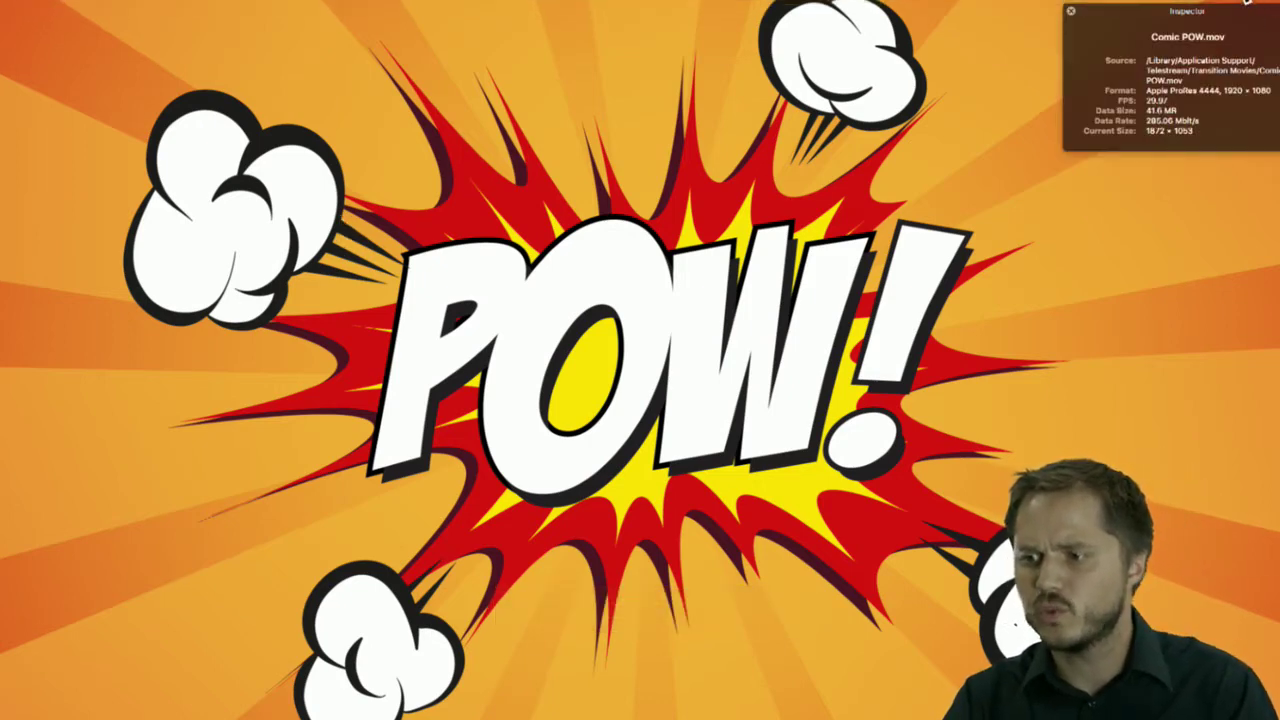
{"action": "left_click", "coordinate": [1071, 11]}
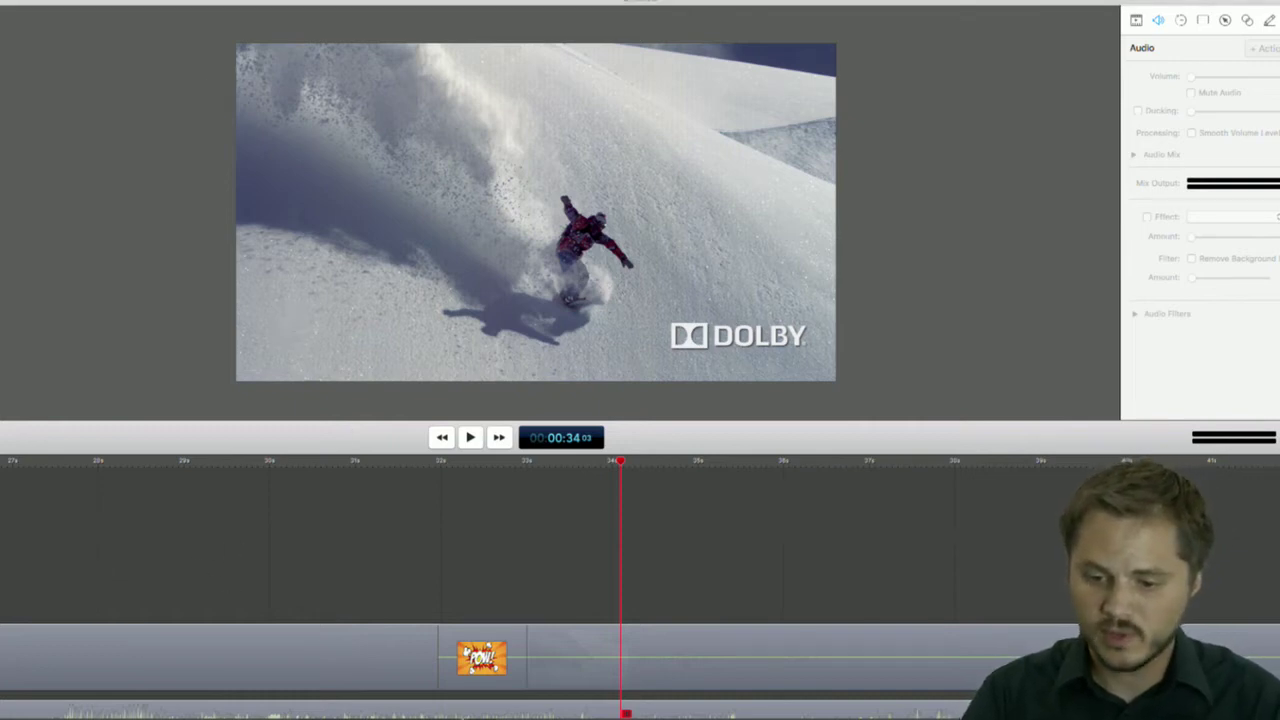
In ScreenFlow, pull the second clip off the first, and overlap them again by about 1.2 seconds with the default transition
{"action": "left_click", "coordinate": [686, 648]}
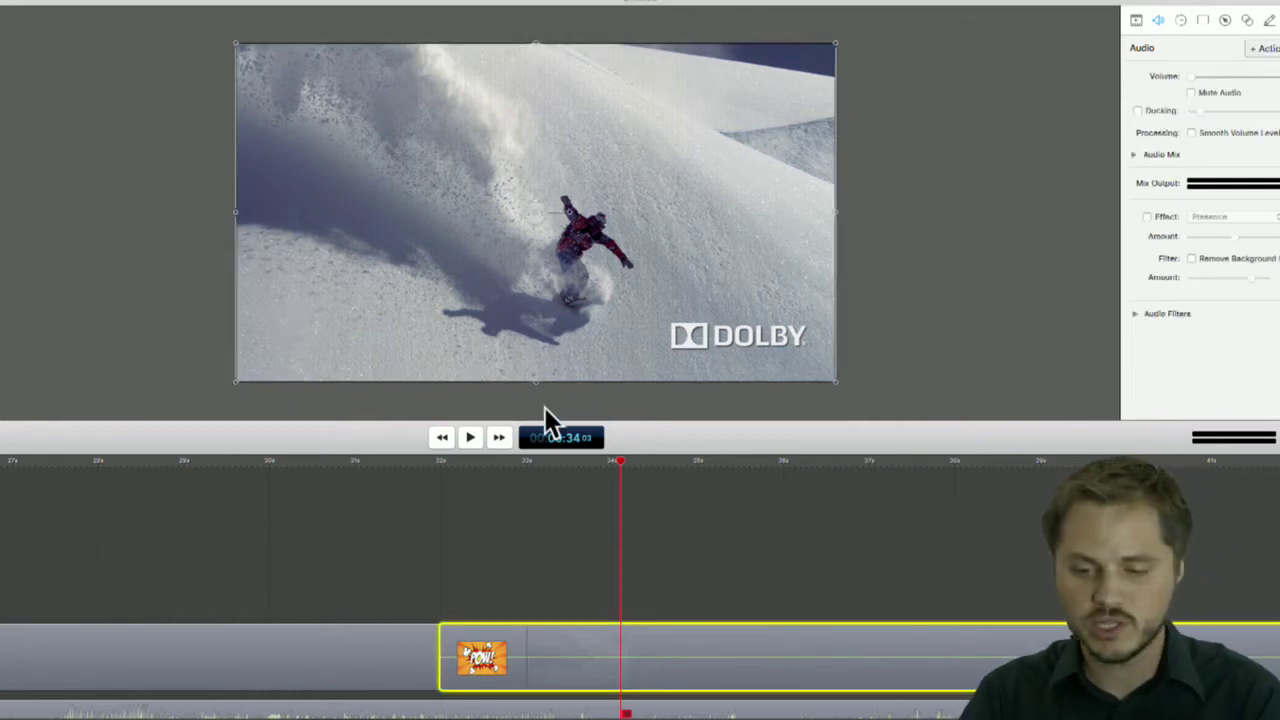
{"action": "left_click_drag", "start_coordinate": [690, 645], "coordinate": [755, 630]}
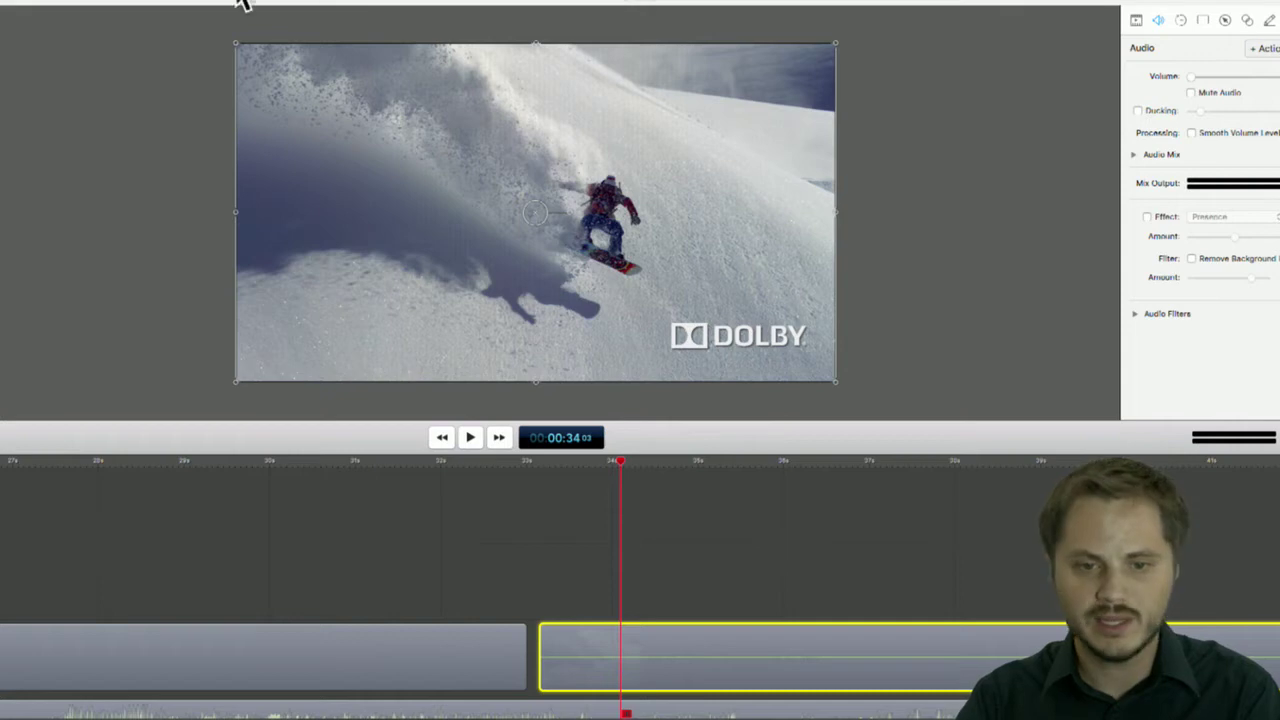
{"action": "left_click", "coordinate": [563, 570]}
{"action": "left_click_drag", "start_coordinate": [735, 648], "coordinate": [653, 636]}
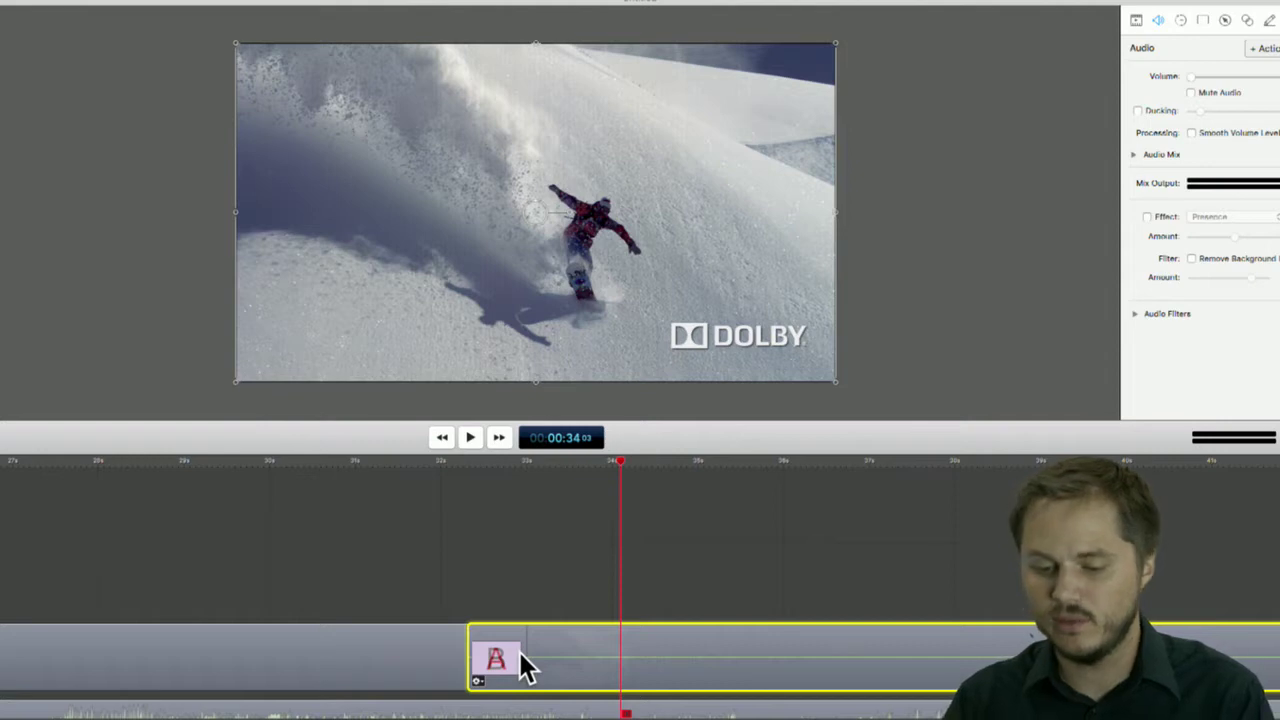
{"action": "left_click_drag", "start_coordinate": [588, 635], "coordinate": [542, 638]}
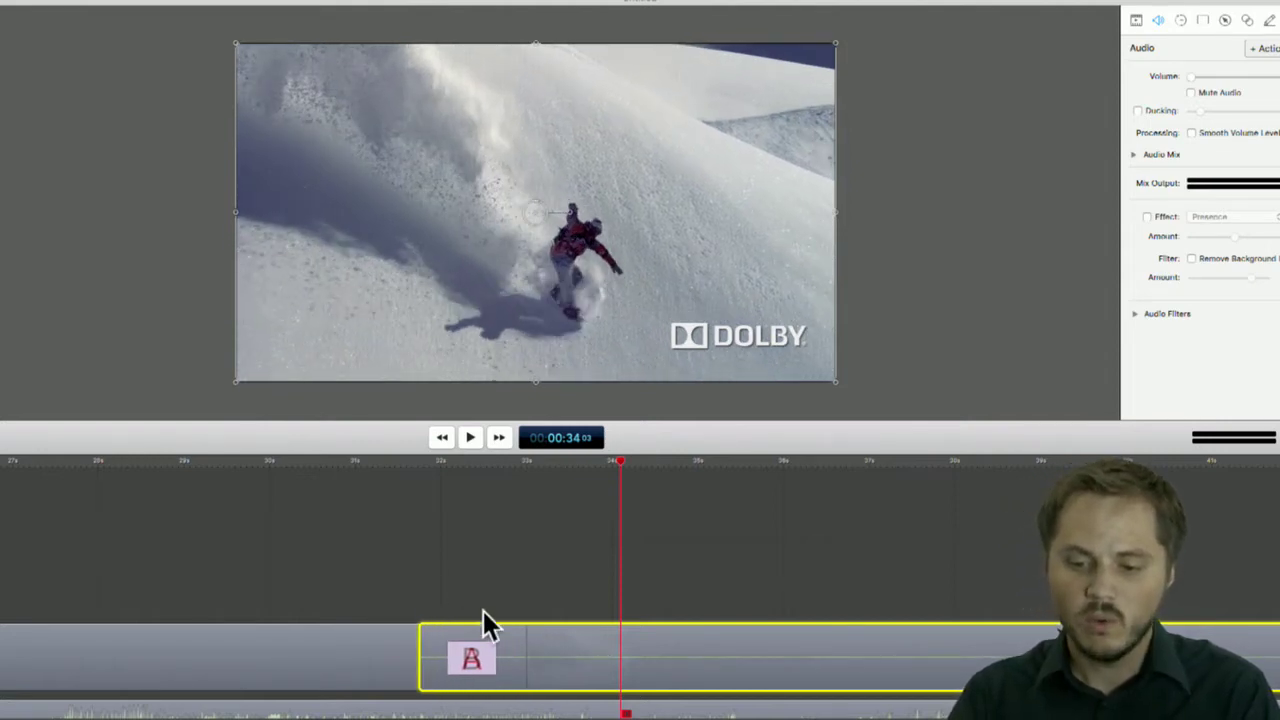
{"action": "left_click_drag", "start_coordinate": [456, 464], "coordinate": [481, 480]}
{"action": "left_click_drag", "start_coordinate": [430, 495], "coordinate": [503, 500]}
Move the second clip clear of the first, and trim its start to the playhead set at about 39 seconds
{"action": "left_click_drag", "start_coordinate": [657, 645], "coordinate": [771, 571]}
{"action": "left_click_drag", "start_coordinate": [648, 466], "coordinate": [678, 462]}
{"action": "left_click_drag", "start_coordinate": [854, 455], "coordinate": [1036, 456]}
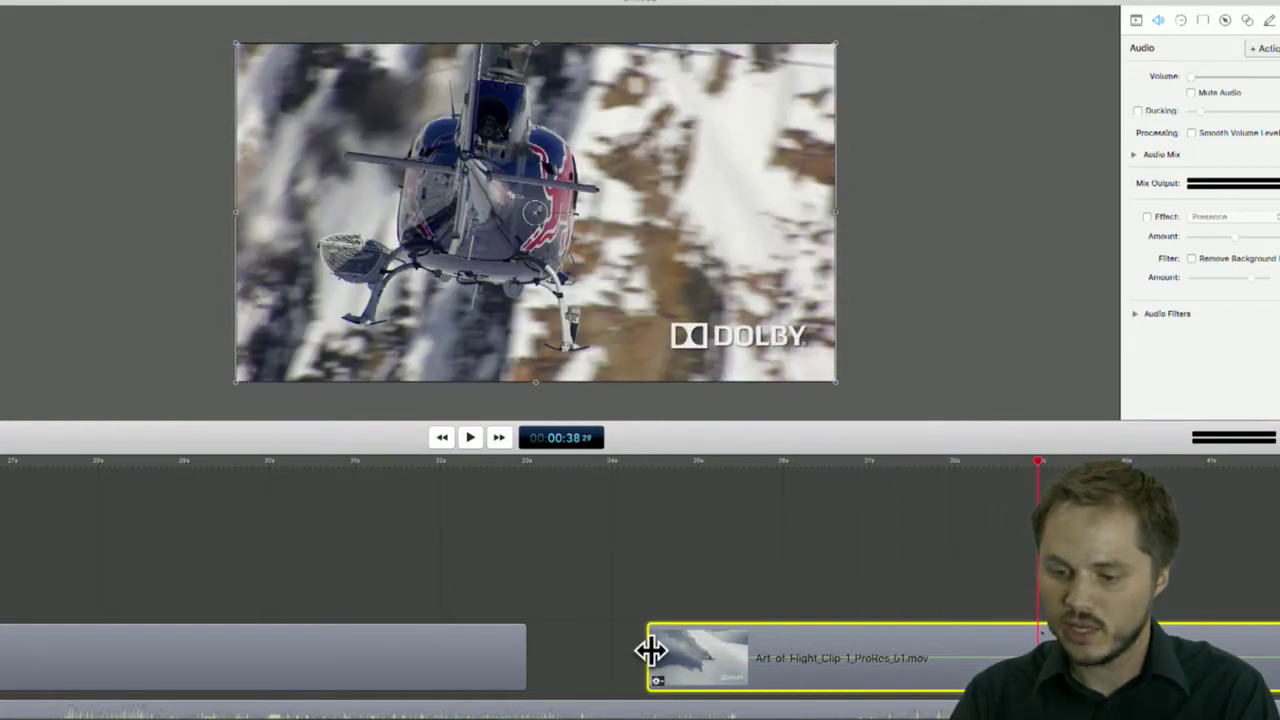
{"action": "left_click_drag", "start_coordinate": [649, 655], "coordinate": [1038, 635]}
Move the trimmed second clip back to start at about 34.5 seconds, and place the playhead at its start
{"action": "left_click_drag", "start_coordinate": [1150, 645], "coordinate": [769, 645]}
{"action": "left_click", "coordinate": [647, 464]}
{"action": "left_click_drag", "start_coordinate": [647, 464], "coordinate": [659, 468]}
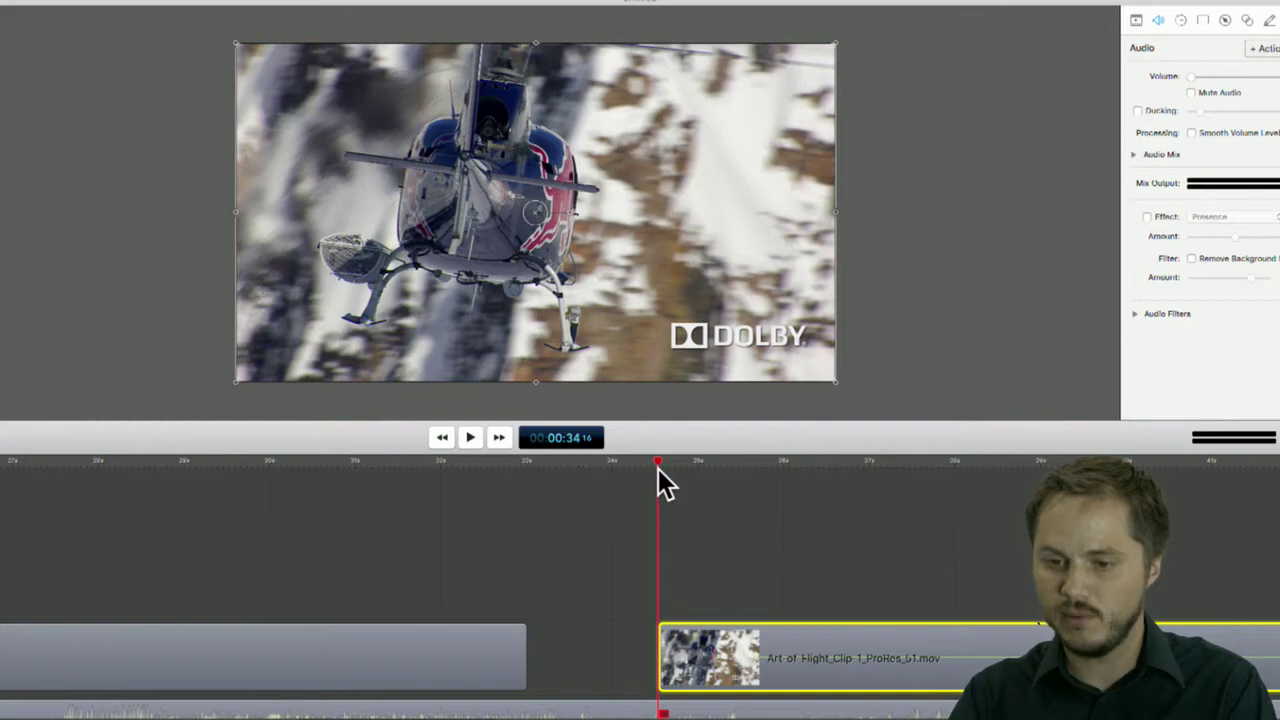
Play the timeline from the second clip's start twice to review its opening, stopping at about 35 seconds
{"action": "key", "text": "space"}
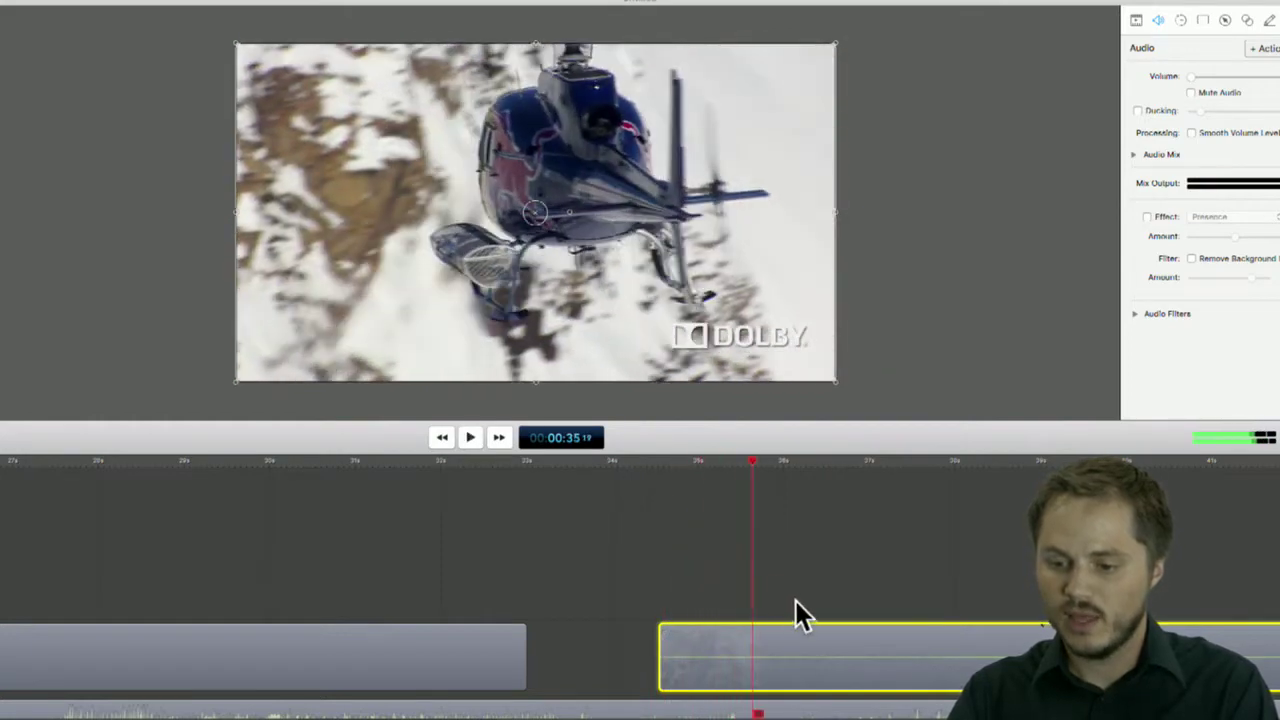
{"action": "left_click", "coordinate": [637, 463]}
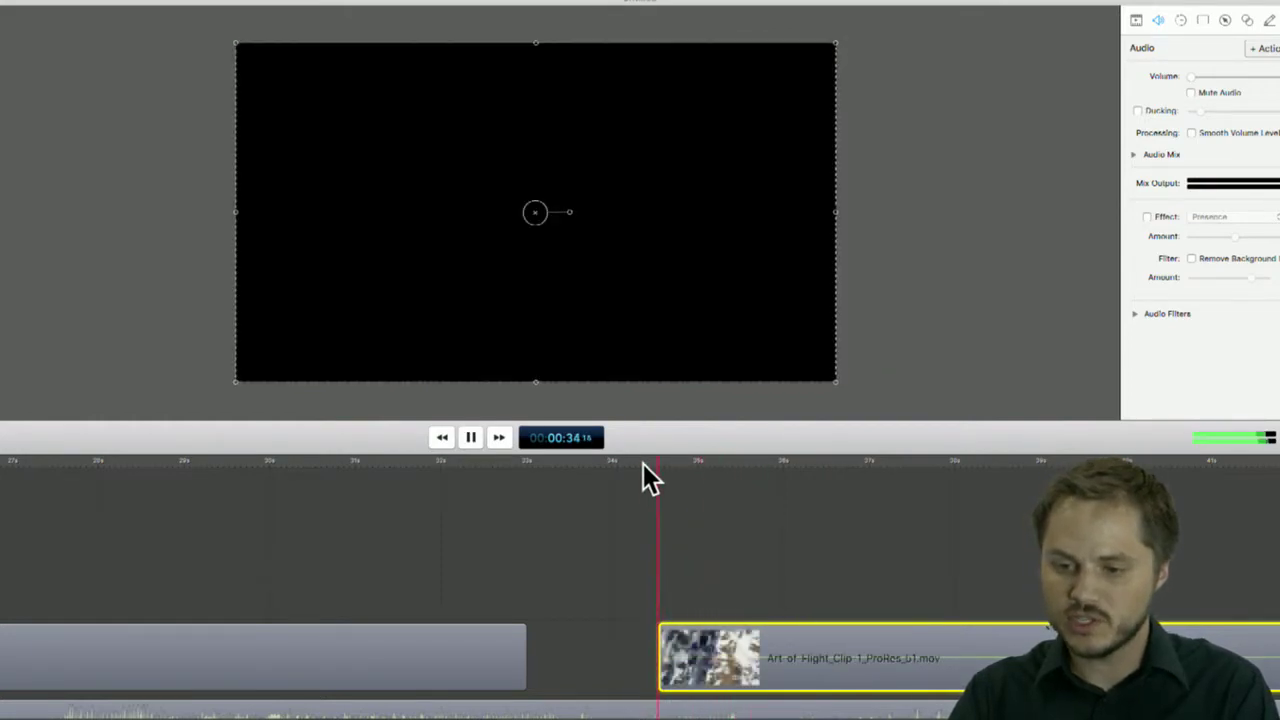
{"action": "key", "text": "space"}
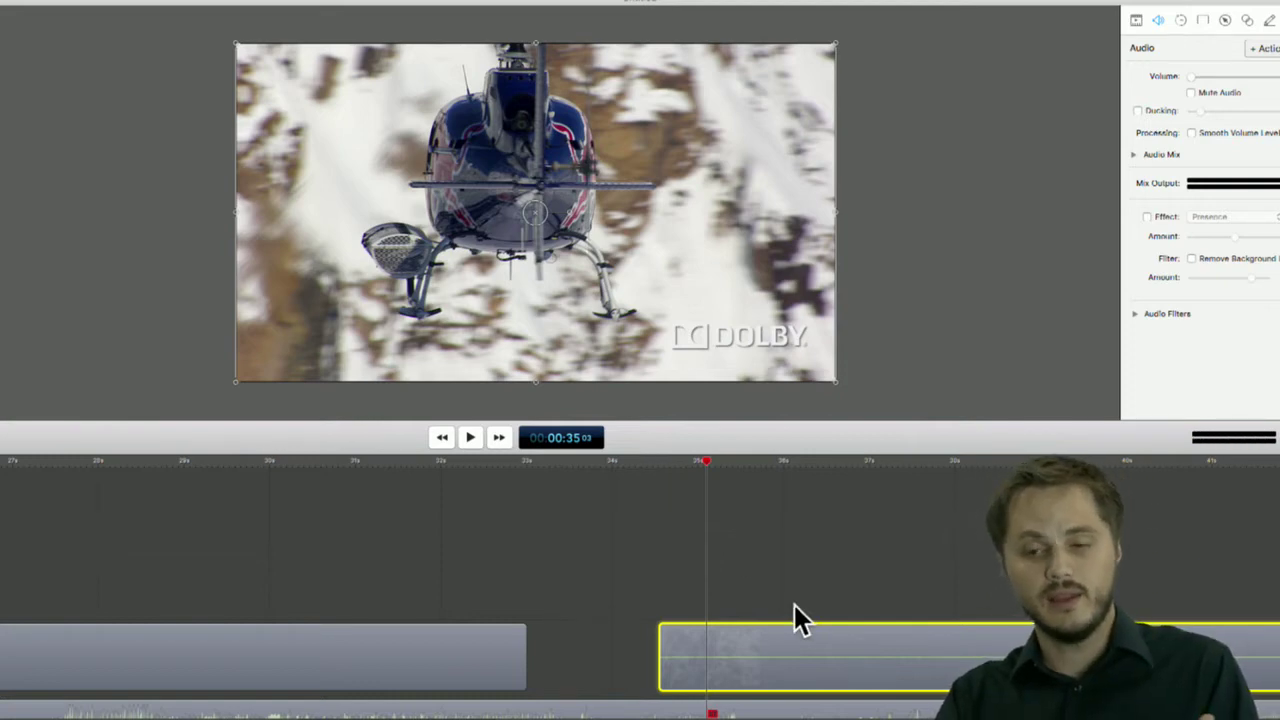
Overlap the second clip with the first clip's end by about 0.7 seconds, and change the transition to Comic POW
{"action": "left_click_drag", "start_coordinate": [771, 640], "coordinate": [606, 629]}
{"action": "left_click_drag", "start_coordinate": [425, 460], "coordinate": [466, 463]}
{"action": "right_click", "coordinate": [502, 633]}
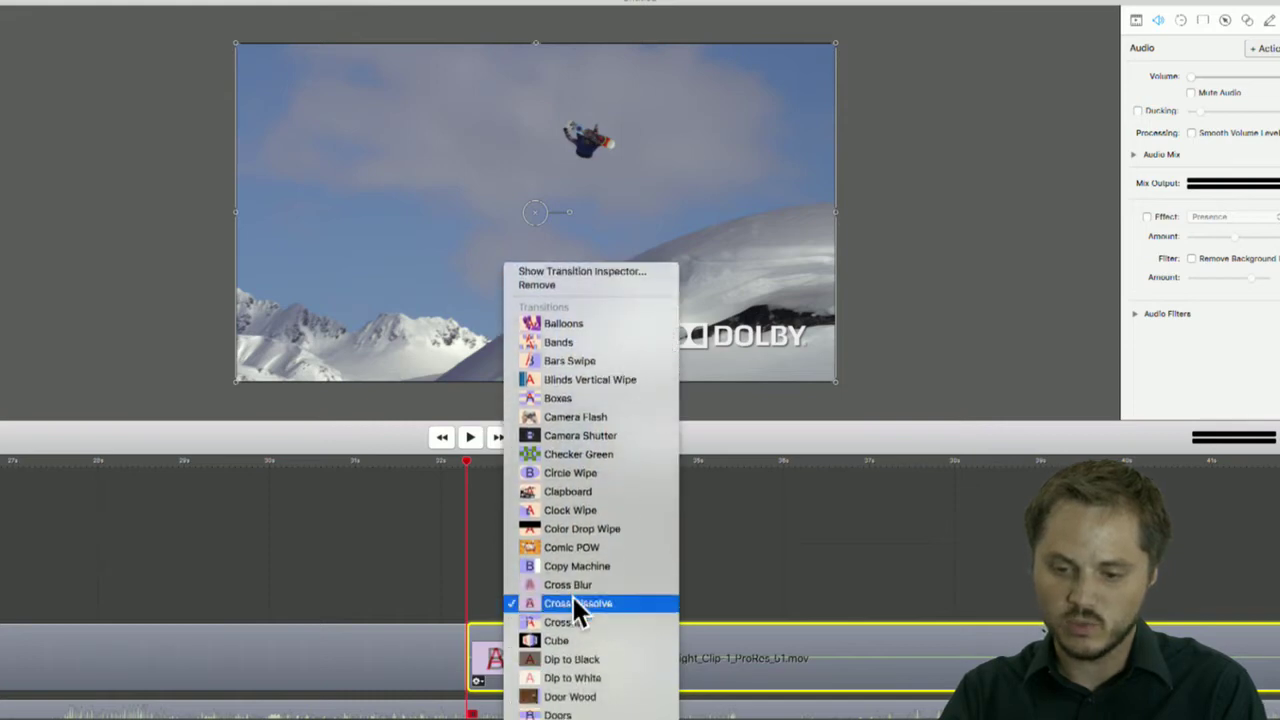
{"action": "left_click", "coordinate": [559, 544]}
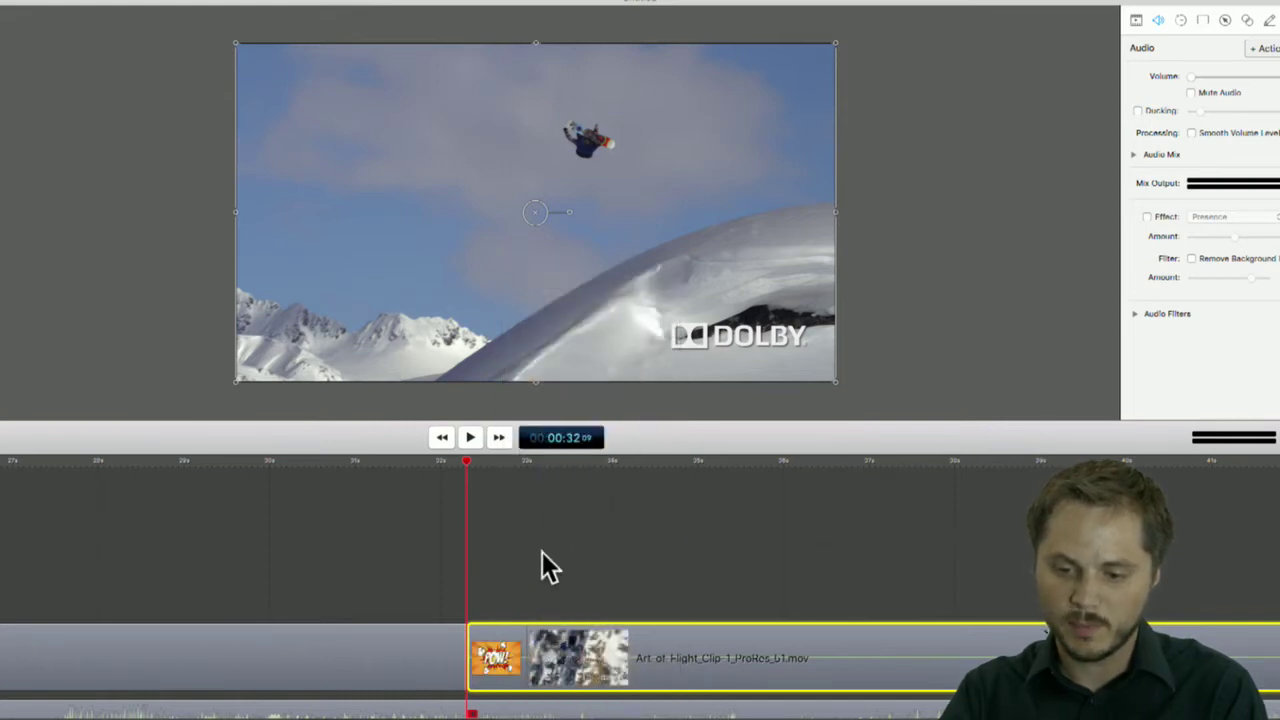
Scrub through the Comic POW transition until the playhead reaches the end of the overlap at 33:00
{"action": "mouse_move", "coordinate": [467, 462]}
{"action": "left_mouse_down"}
{"action": "mouse_move", "coordinate": [549, 468]}
{"action": "mouse_move", "coordinate": [491, 468]}
{"action": "left_mouse_up"}
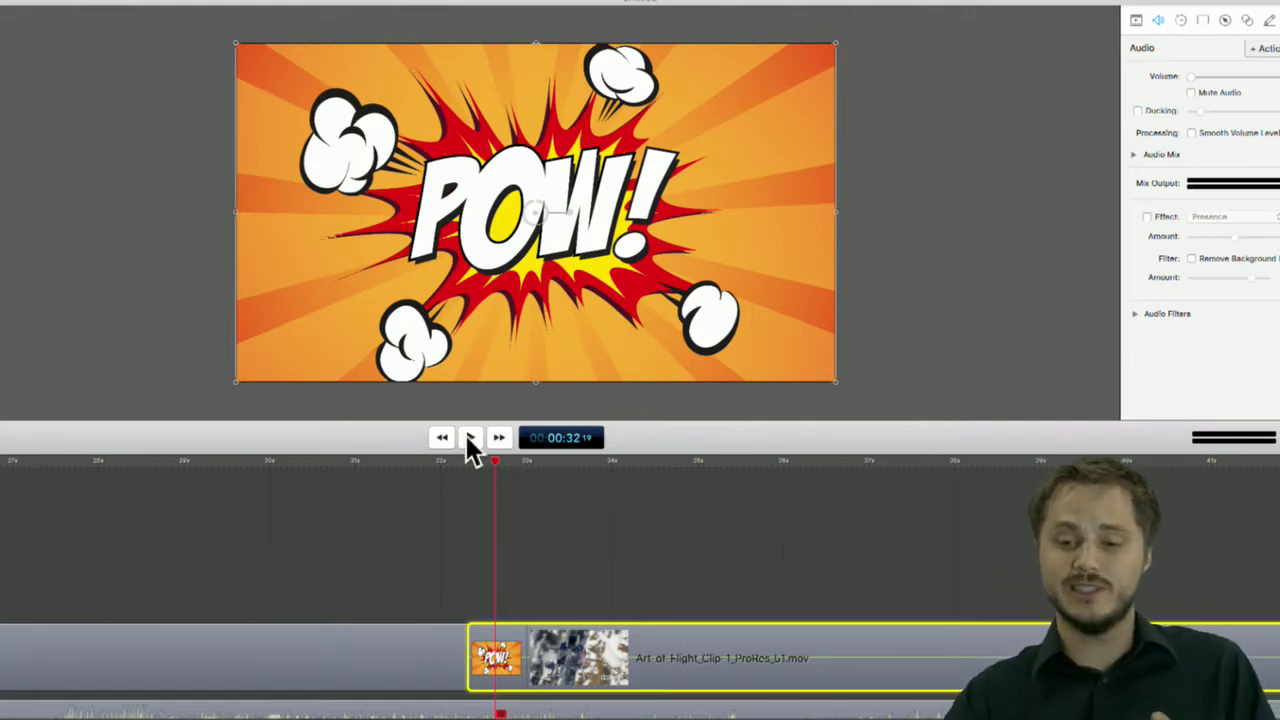
{"action": "left_click", "coordinate": [500, 462]}
{"action": "left_click_drag", "start_coordinate": [500, 462], "coordinate": [523, 463]}
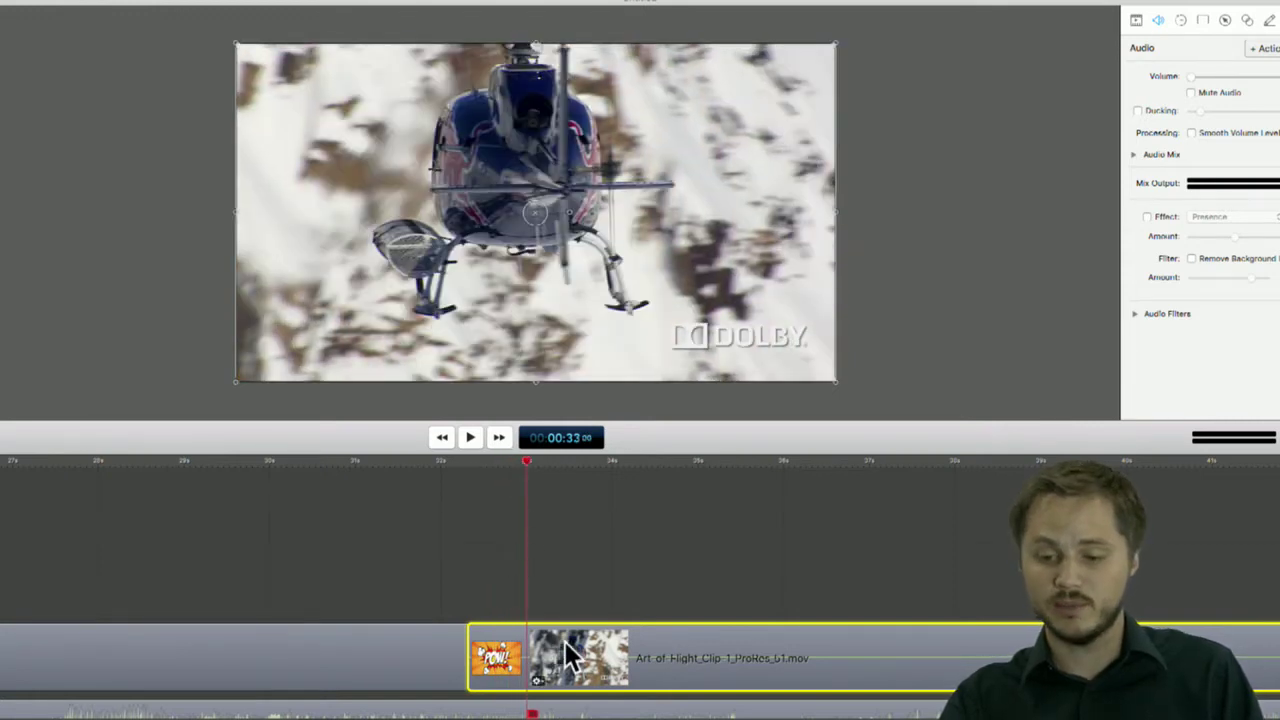
Pull the second clip clear of the first, and trim its start to the playhead set at 34:21
{"action": "left_click_drag", "start_coordinate": [576, 634], "coordinate": [668, 630]}
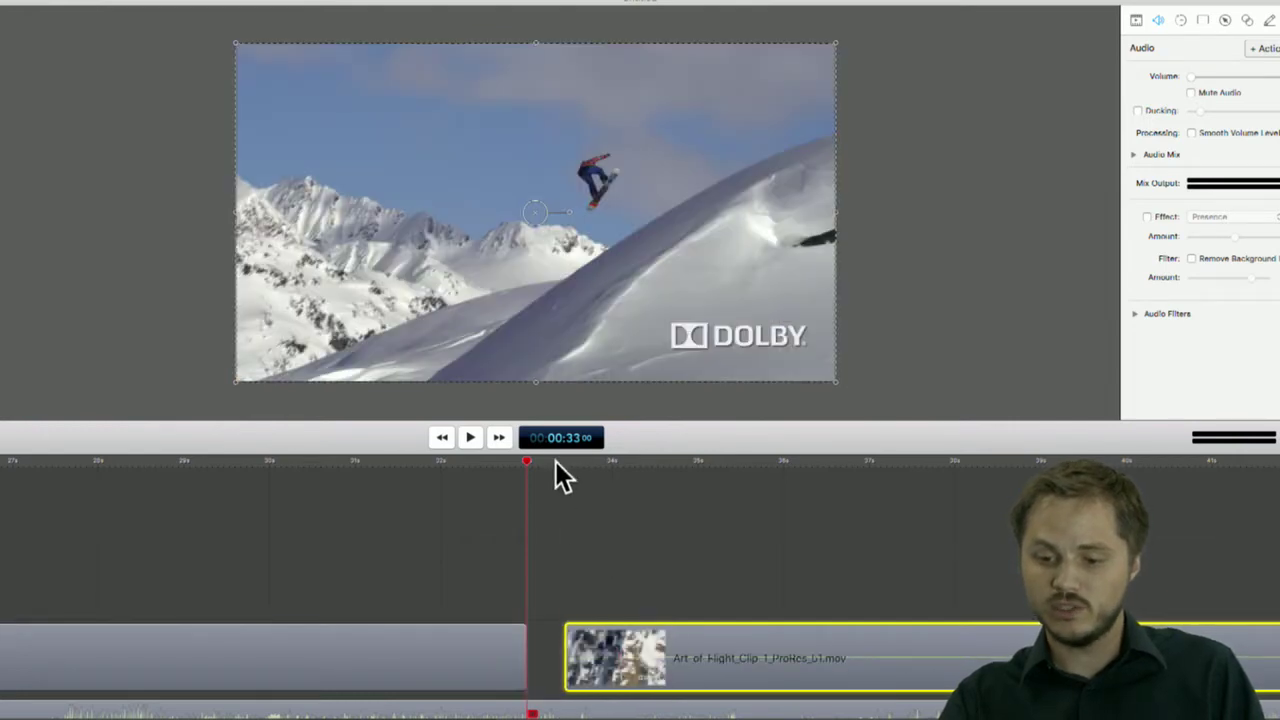
{"action": "left_click", "coordinate": [557, 462]}
{"action": "left_click_drag", "start_coordinate": [558, 463], "coordinate": [671, 463]}
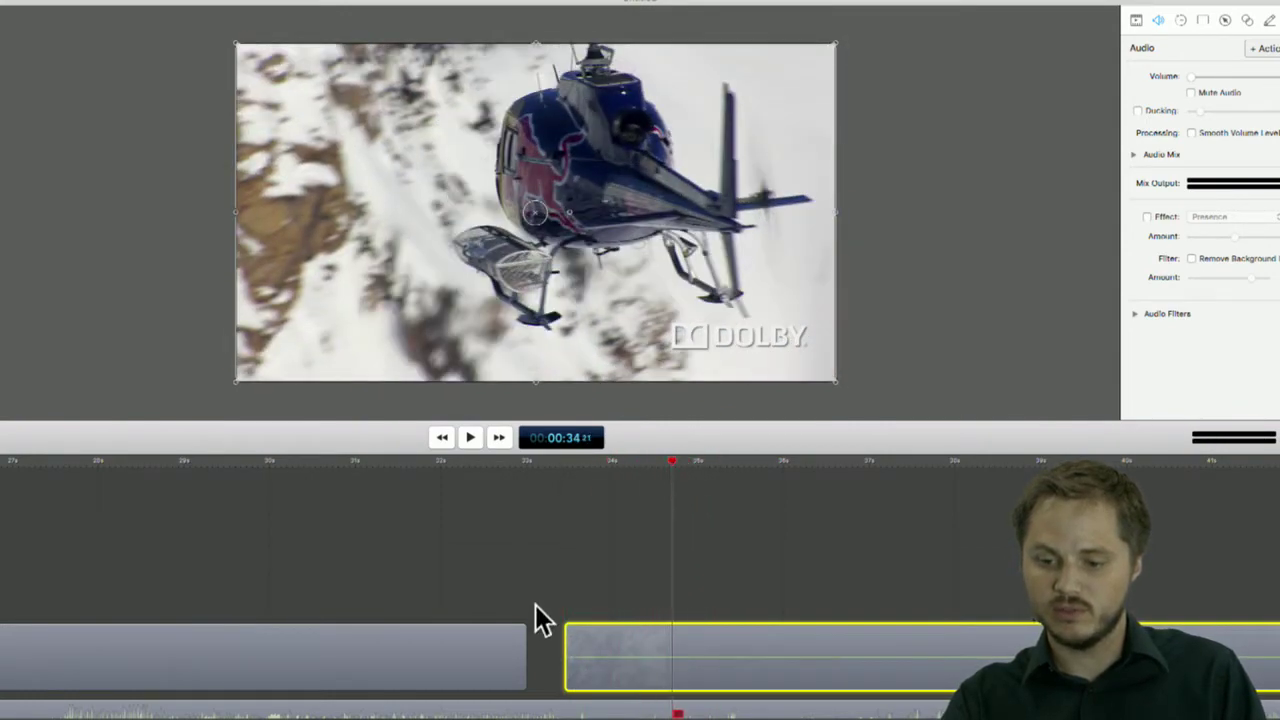
{"action": "left_click_drag", "start_coordinate": [565, 636], "coordinate": [674, 634]}
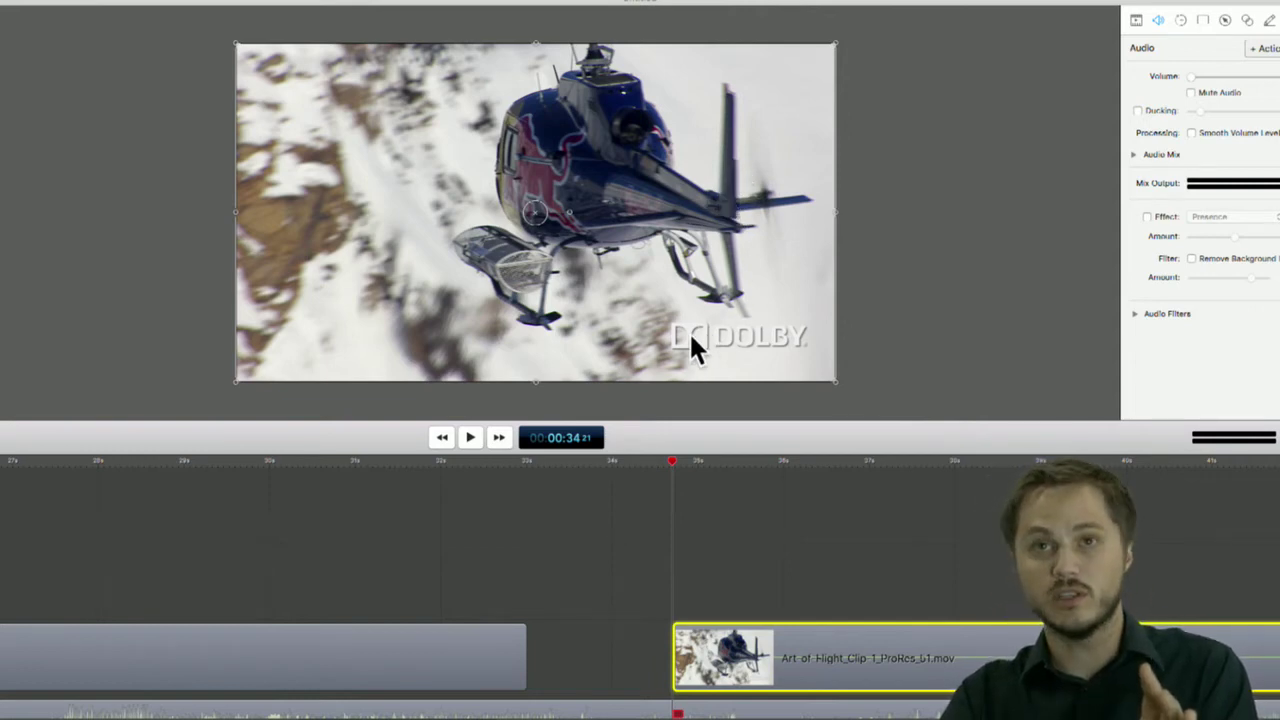
Overlap the trimmed second clip with the first by about 0.65 seconds, and change the transition to Comic POW
{"action": "left_click_drag", "start_coordinate": [825, 641], "coordinate": [631, 632]}
{"action": "right_click", "coordinate": [500, 652]}
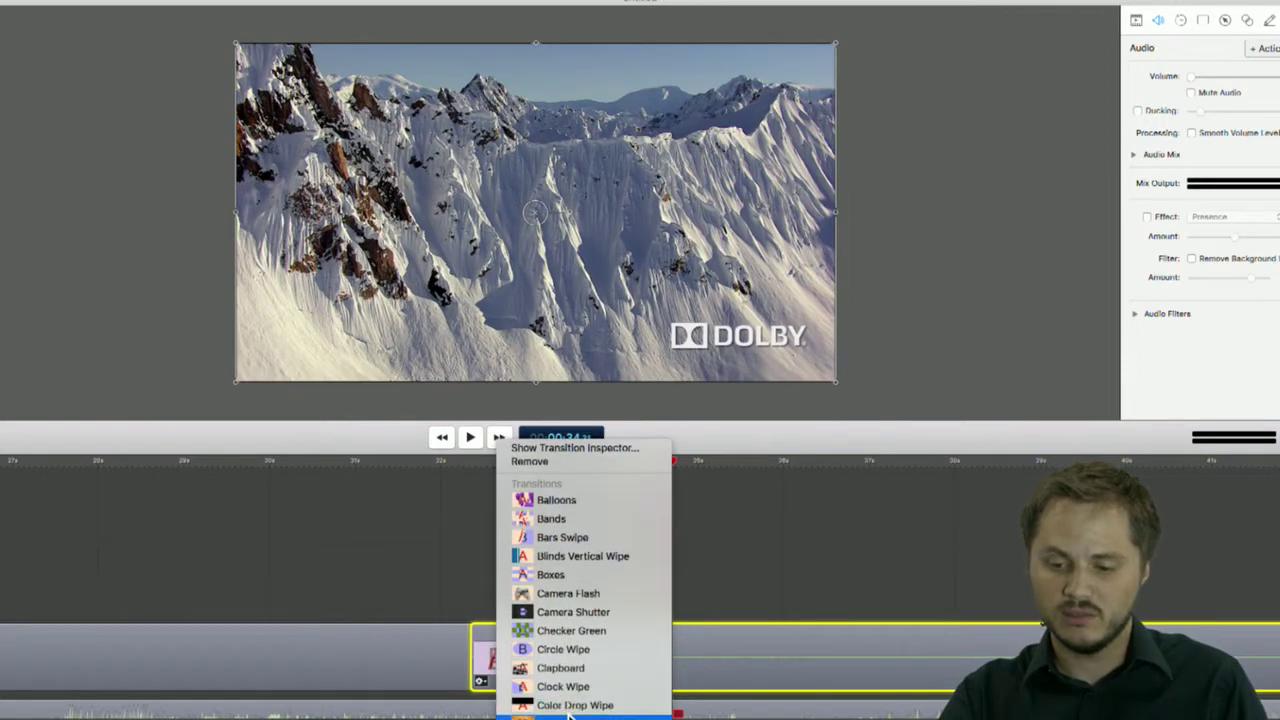
{"action": "left_click", "coordinate": [517, 630]}
Play the timeline through the Comic POW transition and stop shortly after it, at about 33.6 seconds
{"action": "mouse_move", "coordinate": [486, 463]}
{"action": "left_mouse_down"}
{"action": "mouse_move", "coordinate": [462, 462]}
{"action": "mouse_move", "coordinate": [531, 463]}
{"action": "mouse_move", "coordinate": [487, 464]}
{"action": "left_mouse_up"}
{"action": "key", "text": "space"}
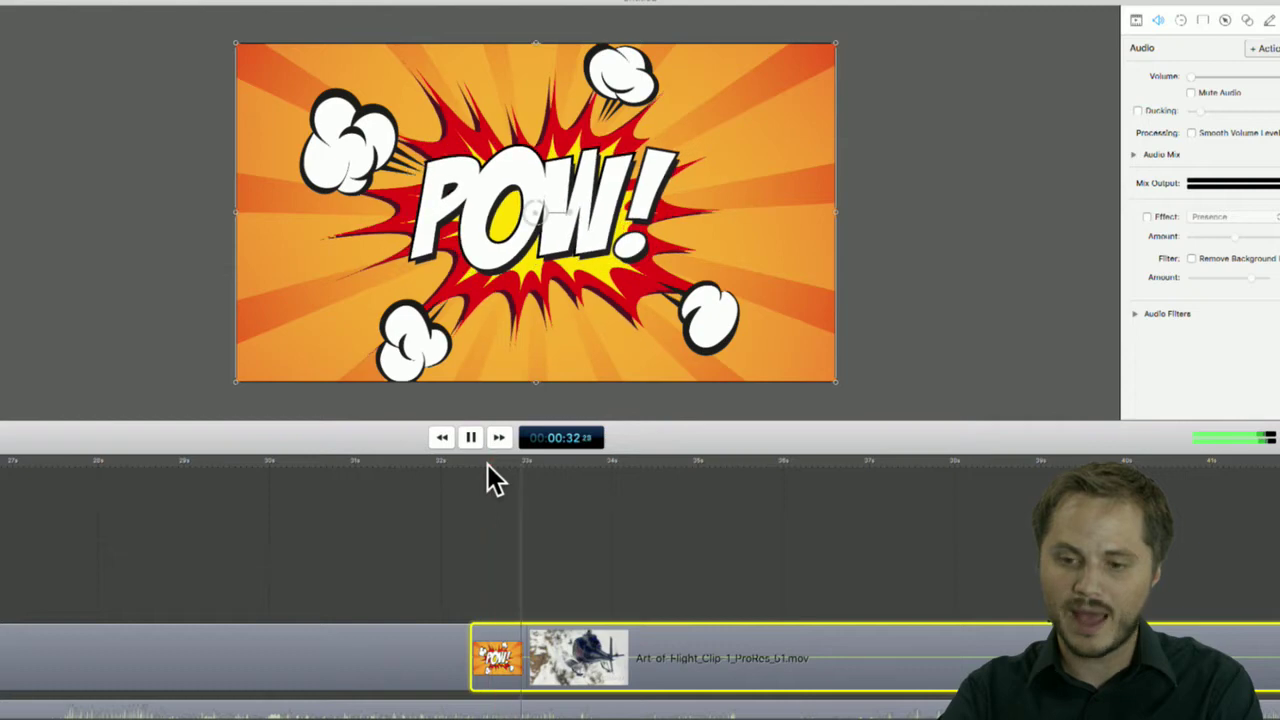
{"action": "key", "text": "space"}
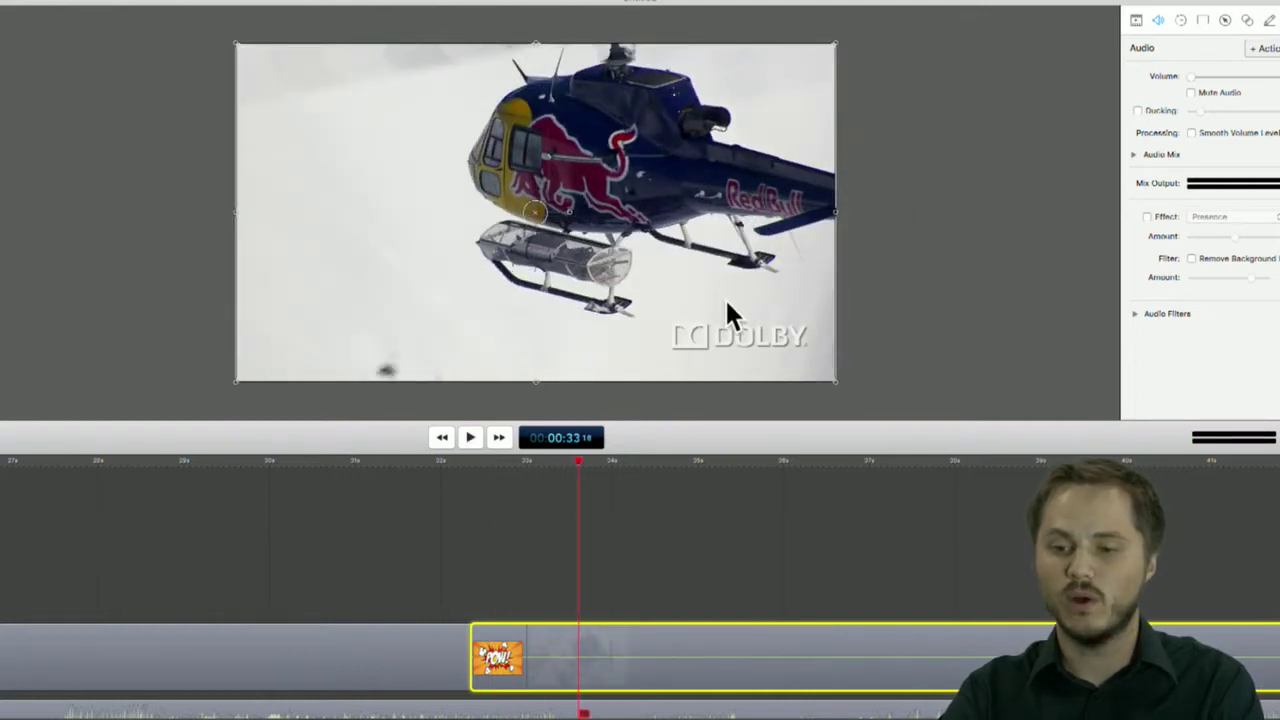
Pull the second clip off the first to about 33.9 seconds, and extend its trimmed start back by about 0.2 seconds
{"action": "mouse_move", "coordinate": [555, 645]}
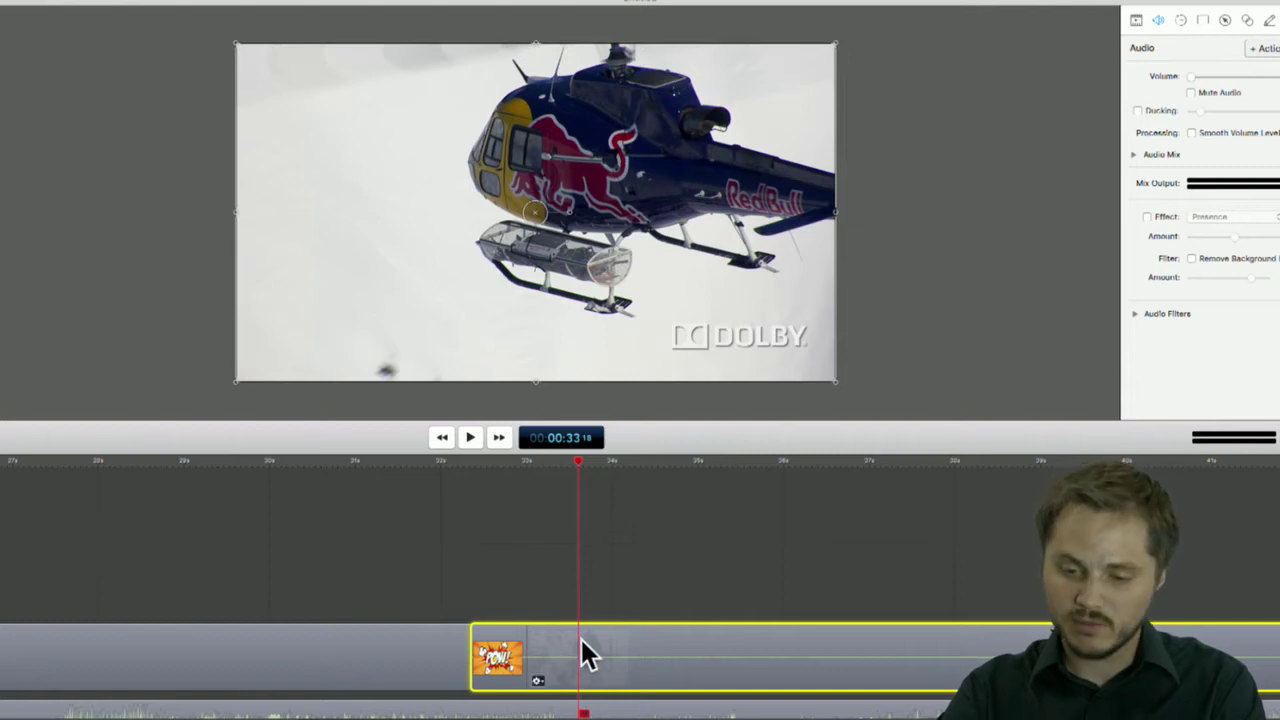
{"action": "left_click", "coordinate": [474, 650]}
{"action": "key", "text": "Delete"}
{"action": "mouse_move", "coordinate": [540, 645]}
{"action": "left_mouse_down"}
{"action": "mouse_move", "coordinate": [589, 640]}
{"action": "mouse_move", "coordinate": [543, 648]}
{"action": "left_mouse_up"}
{"action": "left_click_drag", "start_coordinate": [737, 651], "coordinate": [804, 625]}
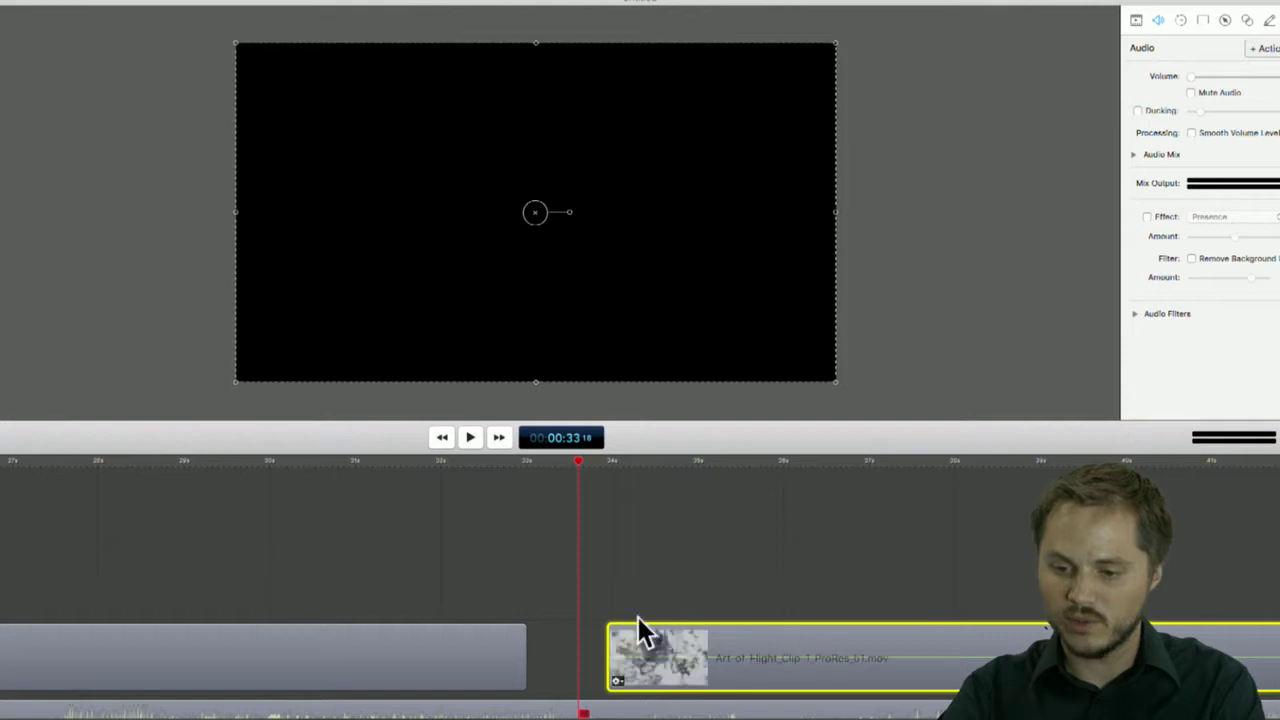
{"action": "left_click_drag", "start_coordinate": [608, 464], "coordinate": [644, 466]}
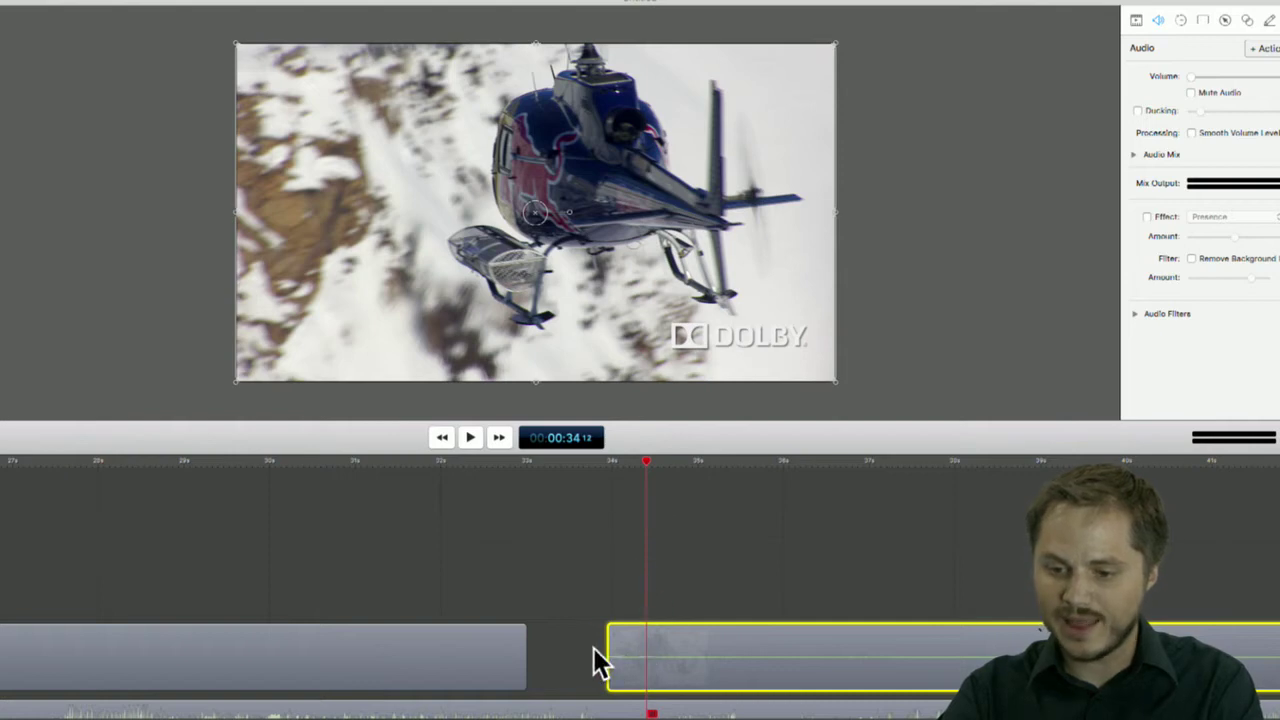
{"action": "left_click_drag", "start_coordinate": [608, 651], "coordinate": [590, 651]}
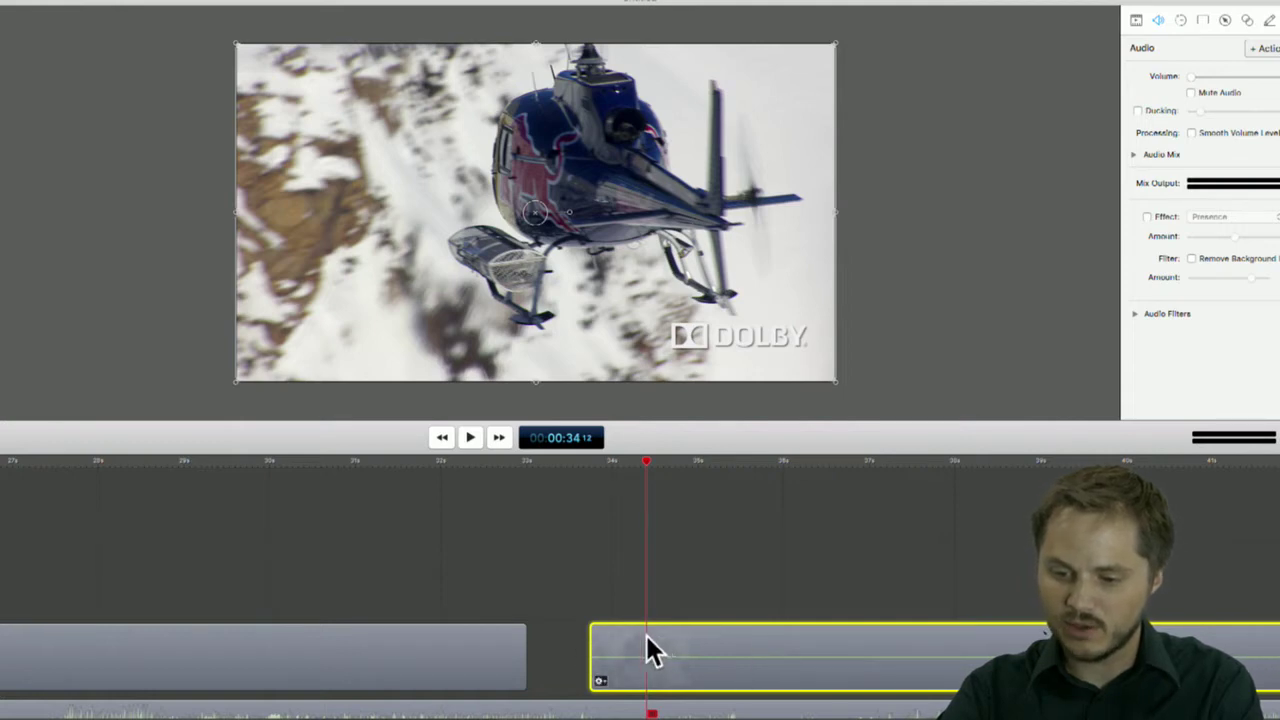
Overlap the second clip with the first by about 0.65 seconds, look through the transition choices, and pull the clip clear again
{"action": "left_click_drag", "start_coordinate": [646, 635], "coordinate": [526, 635]}
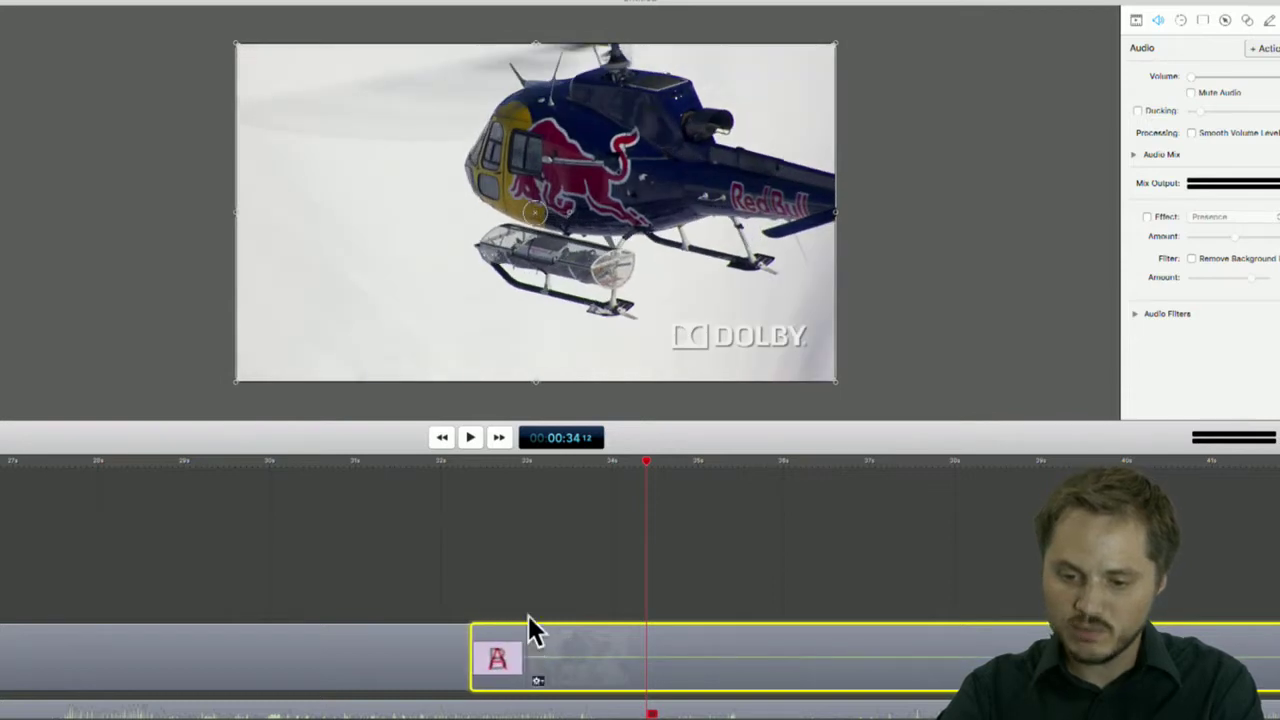
{"action": "left_click", "coordinate": [523, 463]}
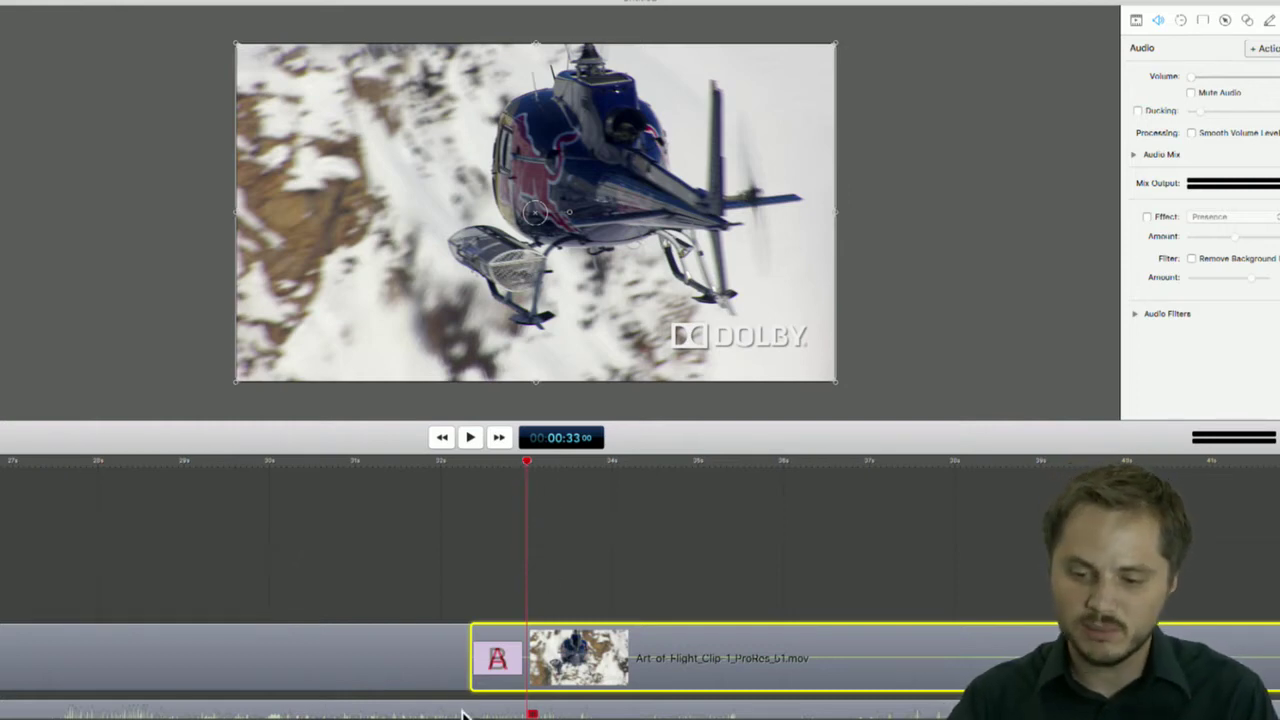
{"action": "right_click", "coordinate": [505, 640]}
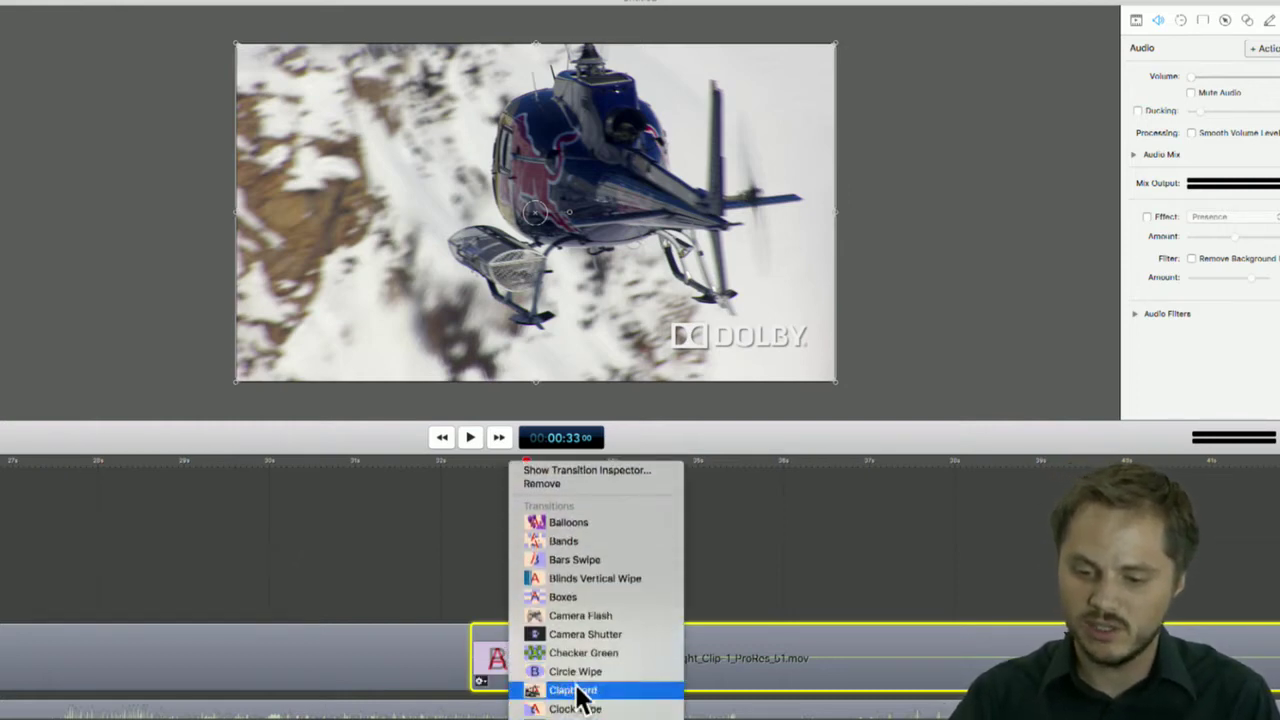
{"action": "left_click", "coordinate": [556, 578]}
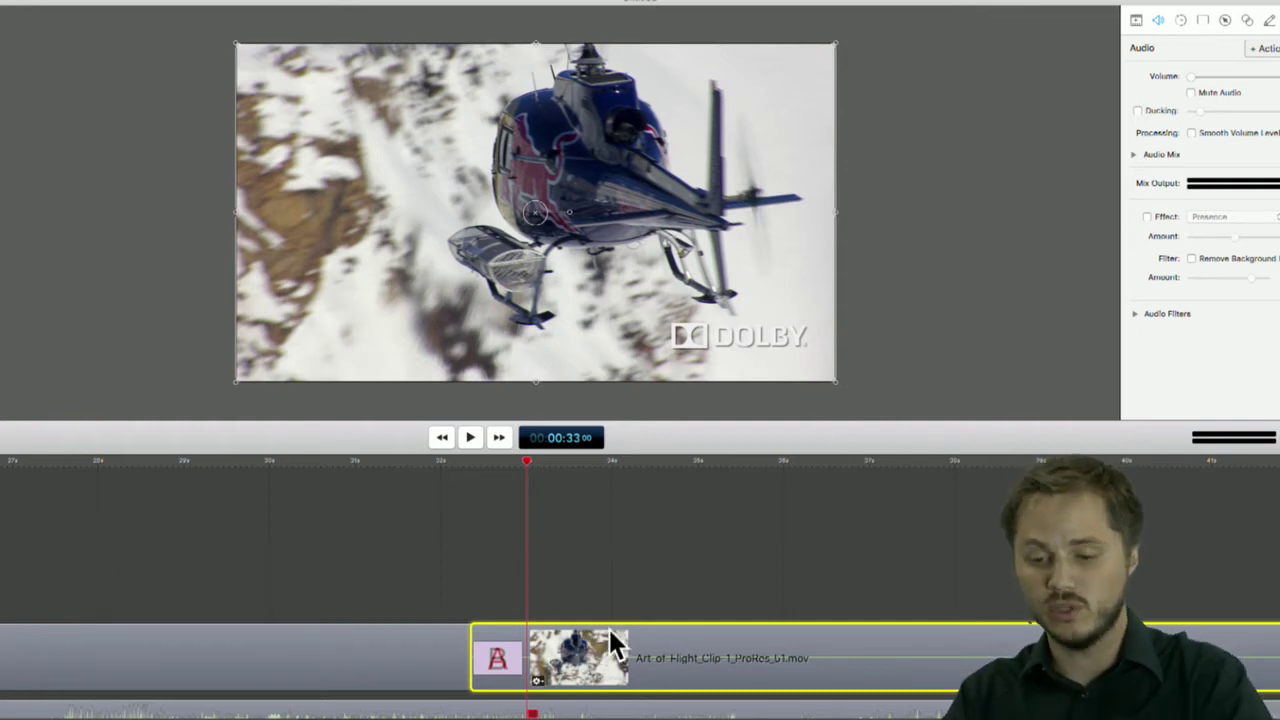
{"action": "left_click_drag", "start_coordinate": [609, 629], "coordinate": [698, 630]}
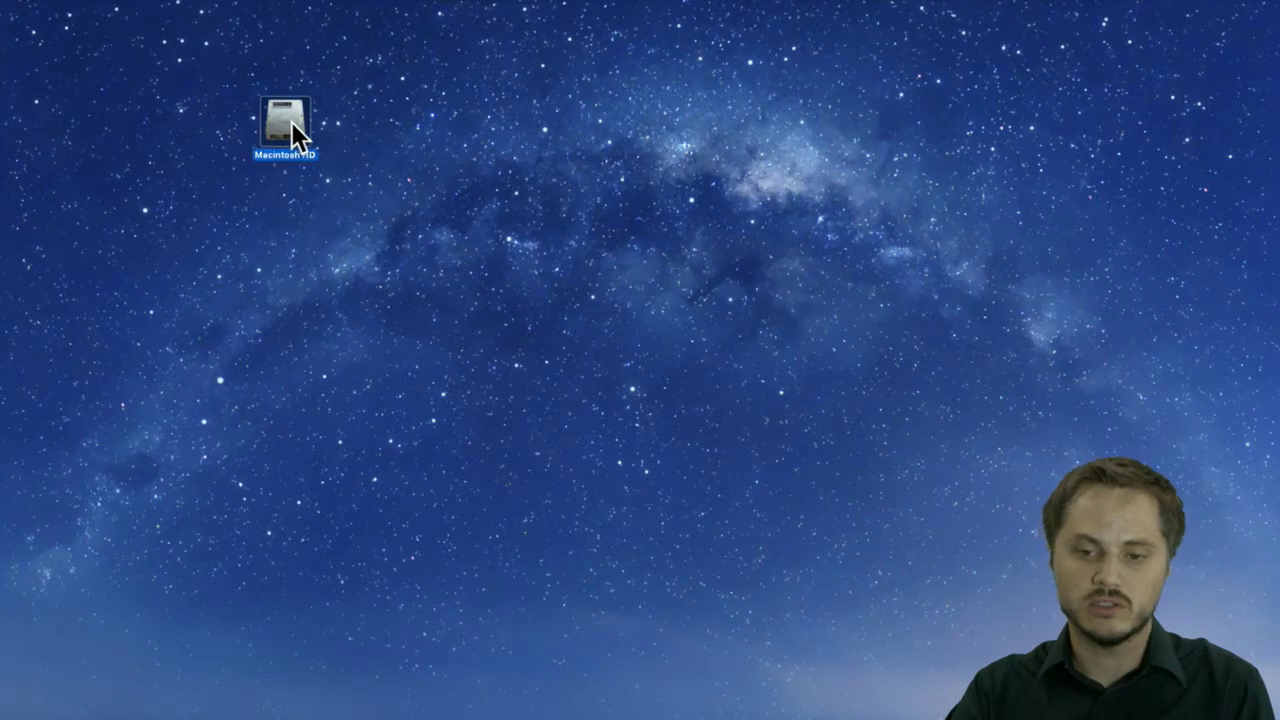
In Finder, open Macintosh HD/Library/Application Support/Telestream, and add Comic POW.mov from Transition Movies to the ScreenFlow media library
{"action": "double_click", "coordinate": [291, 122]}
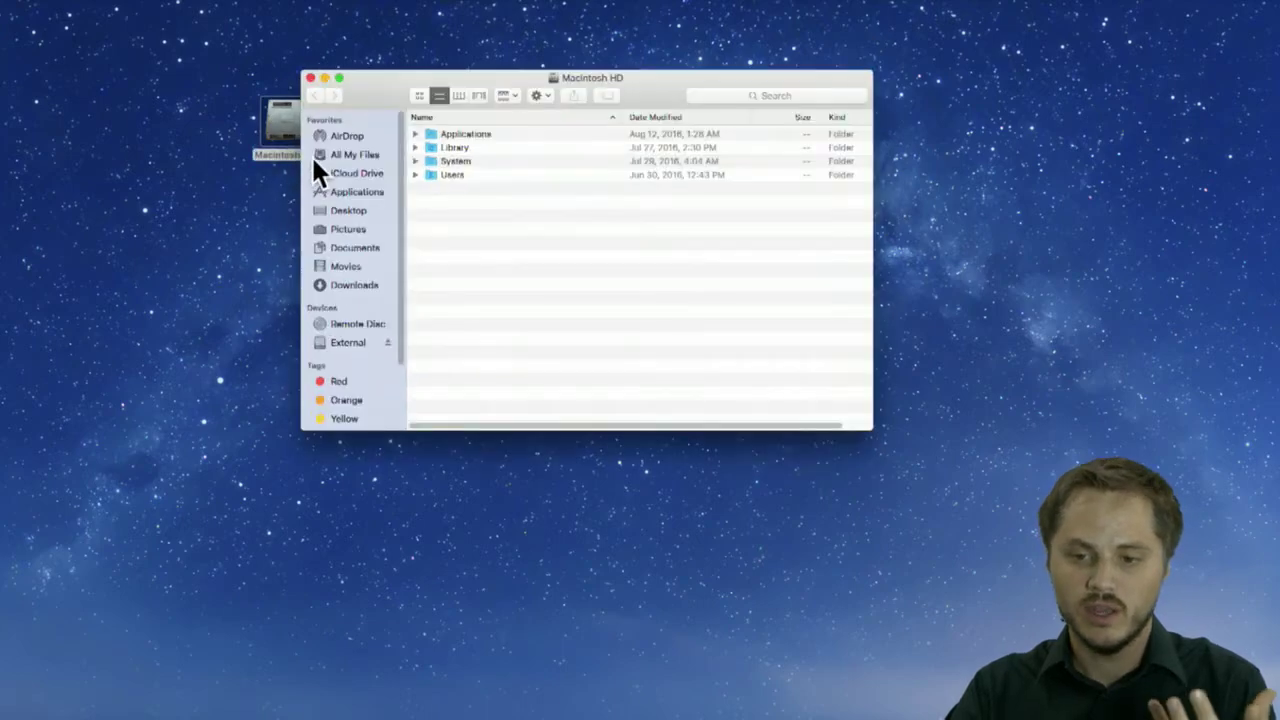
{"action": "double_click", "coordinate": [457, 147]}
{"action": "double_click", "coordinate": [459, 133]}
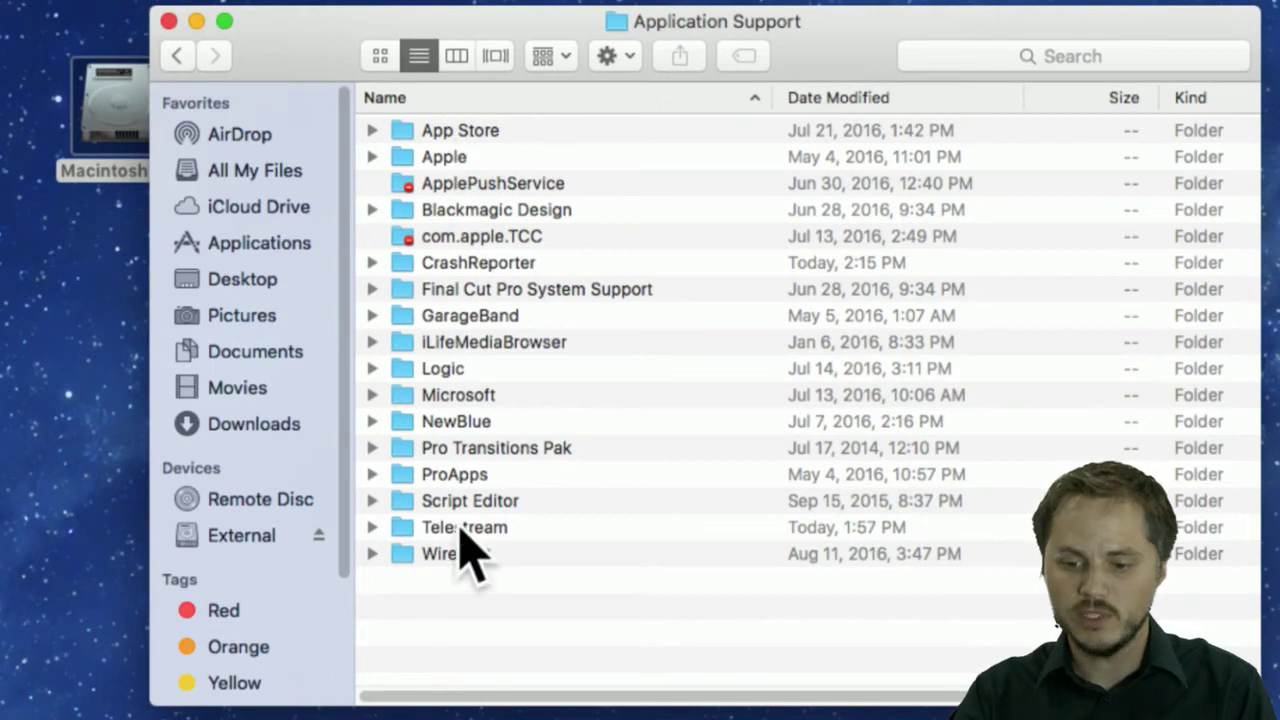
{"action": "double_click", "coordinate": [462, 530]}
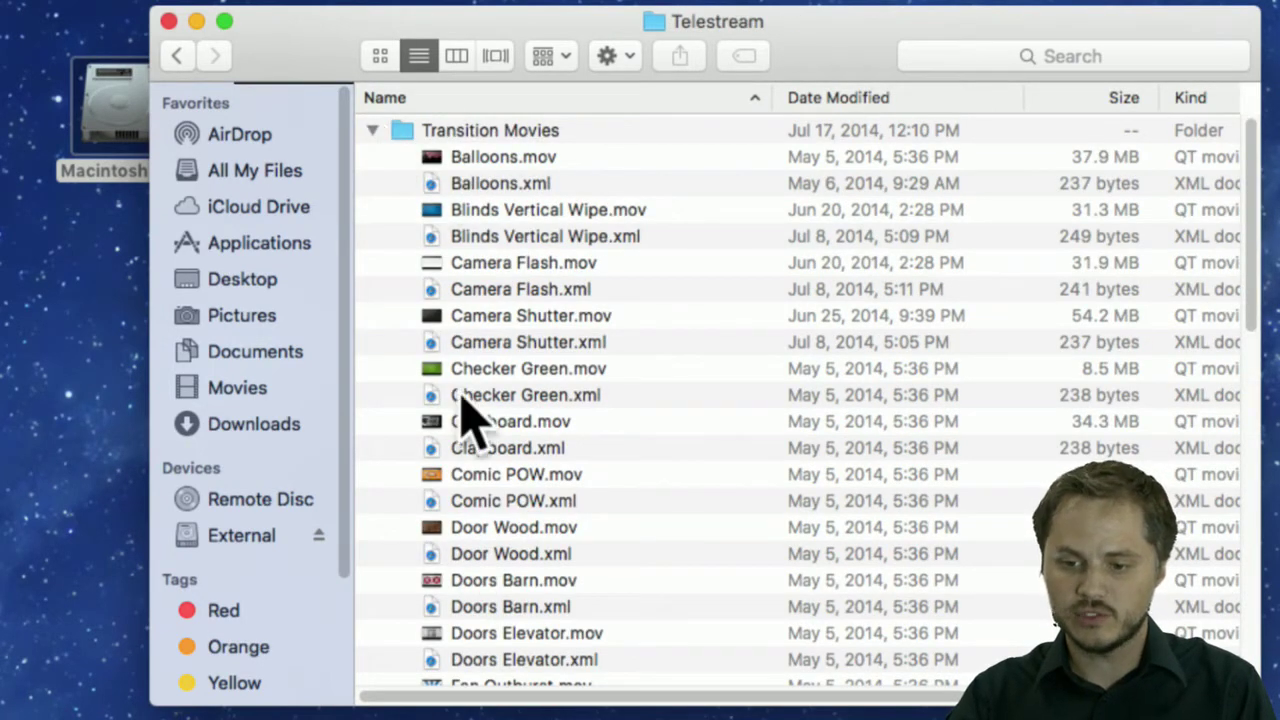
{"action": "left_click", "coordinate": [495, 474]}
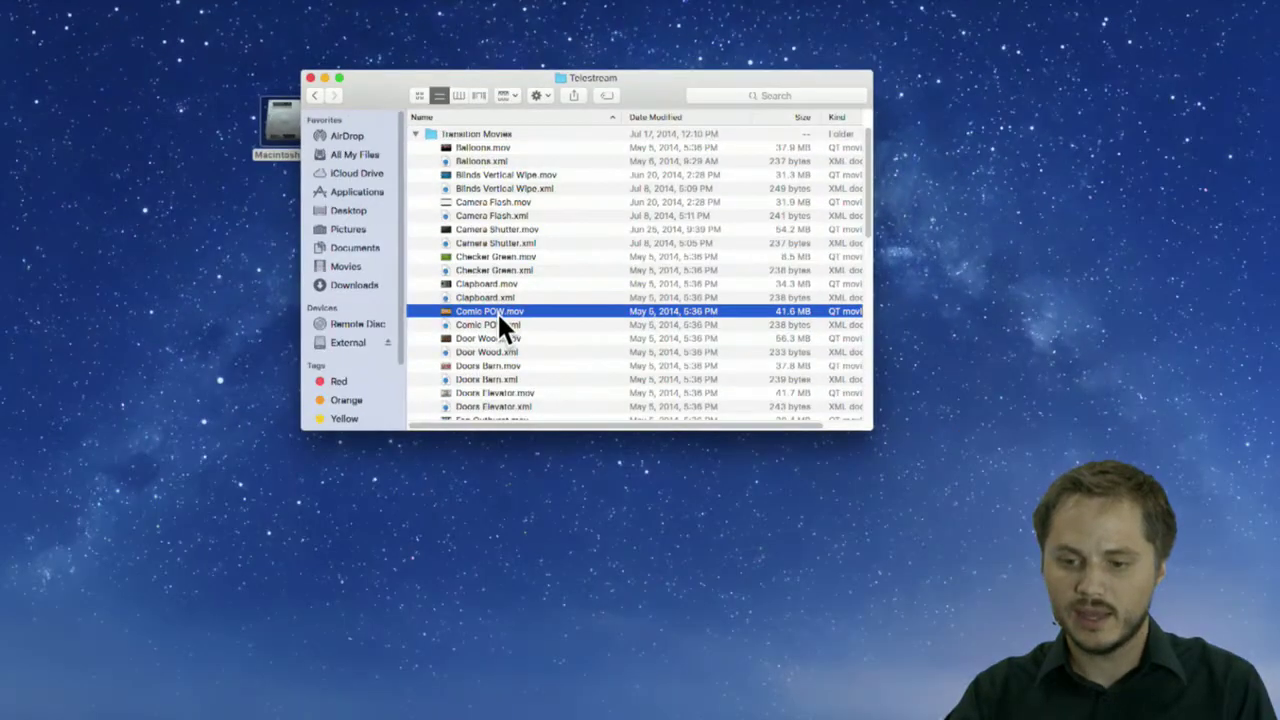
{"action": "left_click_drag", "start_coordinate": [479, 318], "coordinate": [569, 608]}
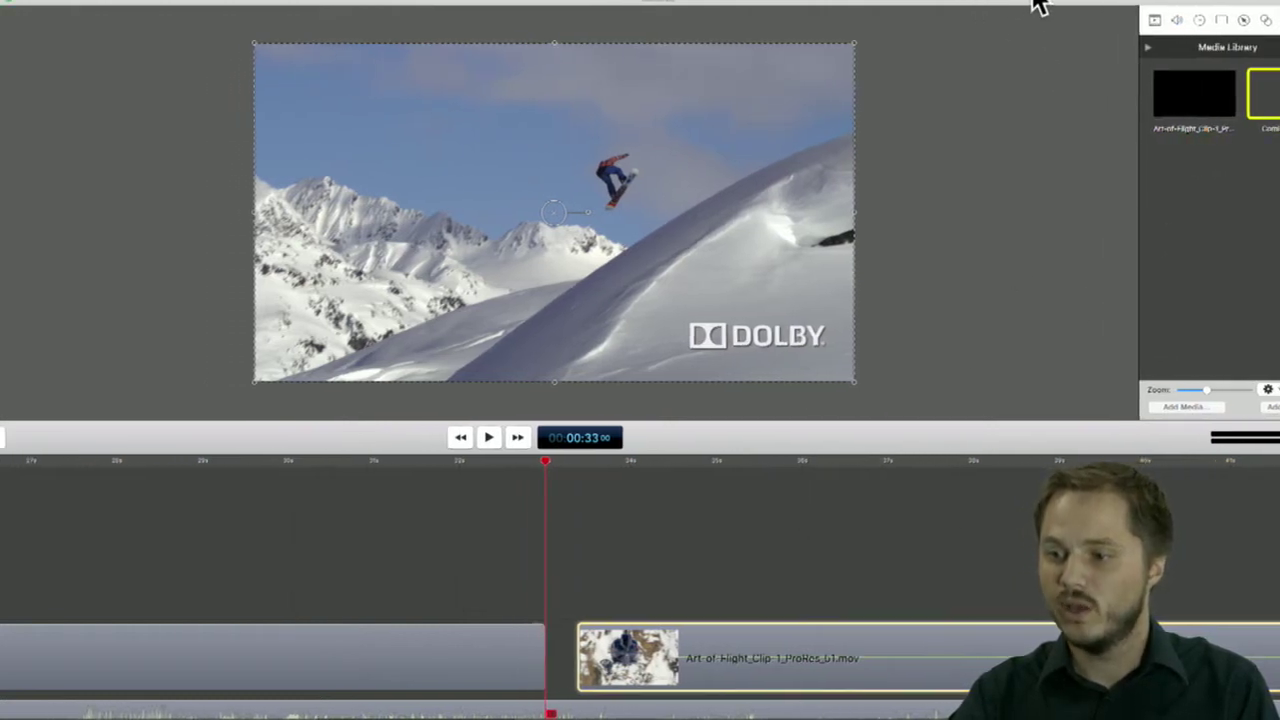
Add the Comic POW clip on the track above the gap between the clips, and shift the second clip to start at about 33.7 seconds
{"action": "left_click_drag", "start_coordinate": [1252, 82], "coordinate": [527, 582]}
{"action": "left_click", "coordinate": [590, 595]}
{"action": "mouse_move", "coordinate": [537, 462]}
{"action": "left_mouse_down"}
{"action": "mouse_move", "coordinate": [509, 468]}
{"action": "mouse_move", "coordinate": [615, 465]}
{"action": "mouse_move", "coordinate": [550, 467]}
{"action": "left_mouse_up"}
{"action": "mouse_move", "coordinate": [669, 635]}
{"action": "left_mouse_down"}
{"action": "mouse_move", "coordinate": [696, 632]}
{"action": "mouse_move", "coordinate": [679, 630]}
{"action": "left_mouse_up"}
{"action": "left_click_drag", "start_coordinate": [551, 467], "coordinate": [507, 470]}
{"action": "left_click_drag", "start_coordinate": [486, 465], "coordinate": [476, 465]}
Move the Comic POW clip aside to start at about 35 seconds, and place the playhead at 32:28
{"action": "left_click_drag", "start_coordinate": [597, 575], "coordinate": [797, 575]}
{"action": "left_click", "coordinate": [478, 465]}
{"action": "left_click_drag", "start_coordinate": [478, 465], "coordinate": [545, 483]}
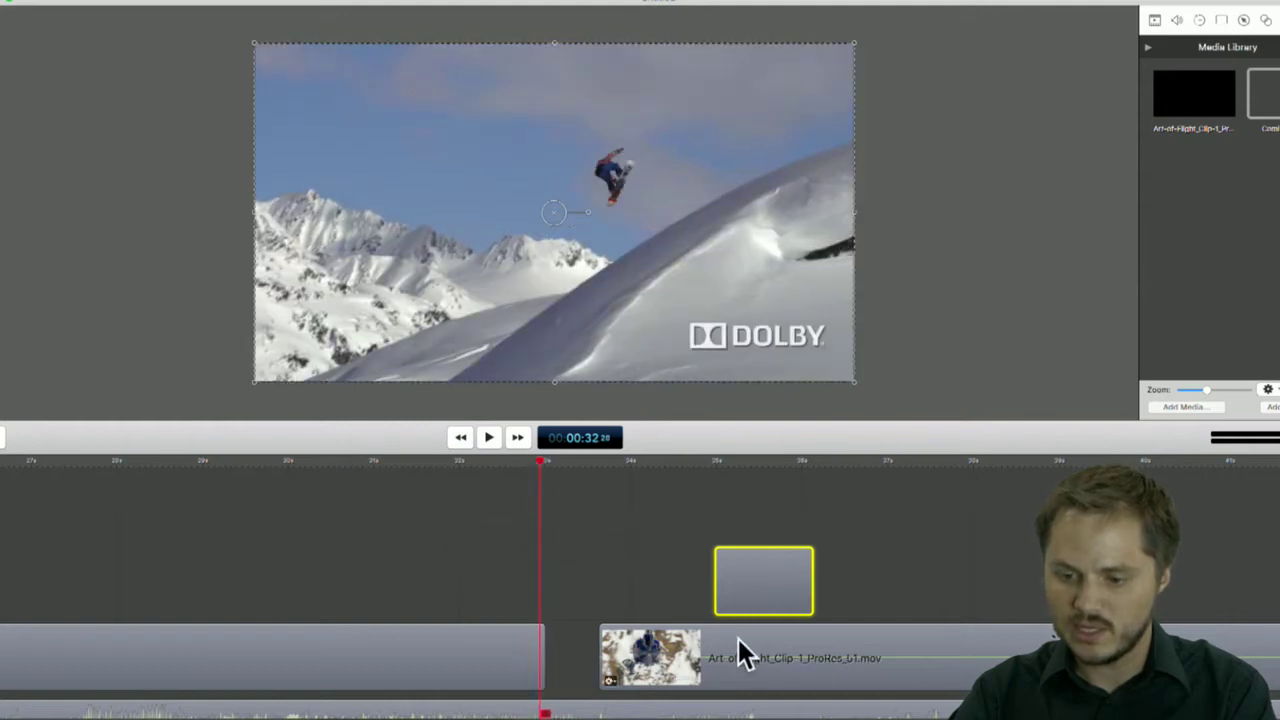
Move the second clip to start at about 34.5 seconds, and extend the first clip's end to about 33.6 seconds
{"action": "left_click_drag", "start_coordinate": [737, 654], "coordinate": [814, 654]}
{"action": "left_click", "coordinate": [545, 645]}
{"action": "left_click_drag", "start_coordinate": [545, 645], "coordinate": [590, 646]}
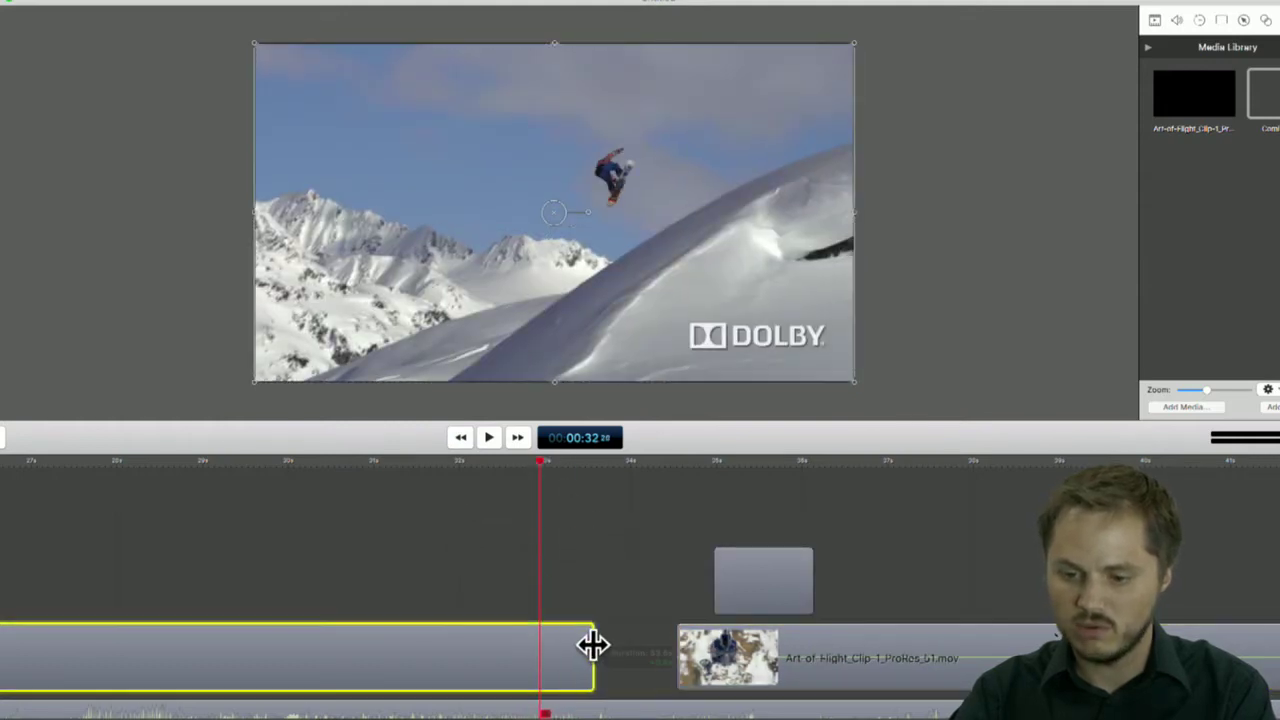
Start the Comic POW clip at the first clip's end at 33:17, and extend the first clip beneath it to about 33.8 seconds
{"action": "left_click_drag", "start_coordinate": [542, 466], "coordinate": [589, 475]}
{"action": "left_click_drag", "start_coordinate": [752, 560], "coordinate": [628, 564]}
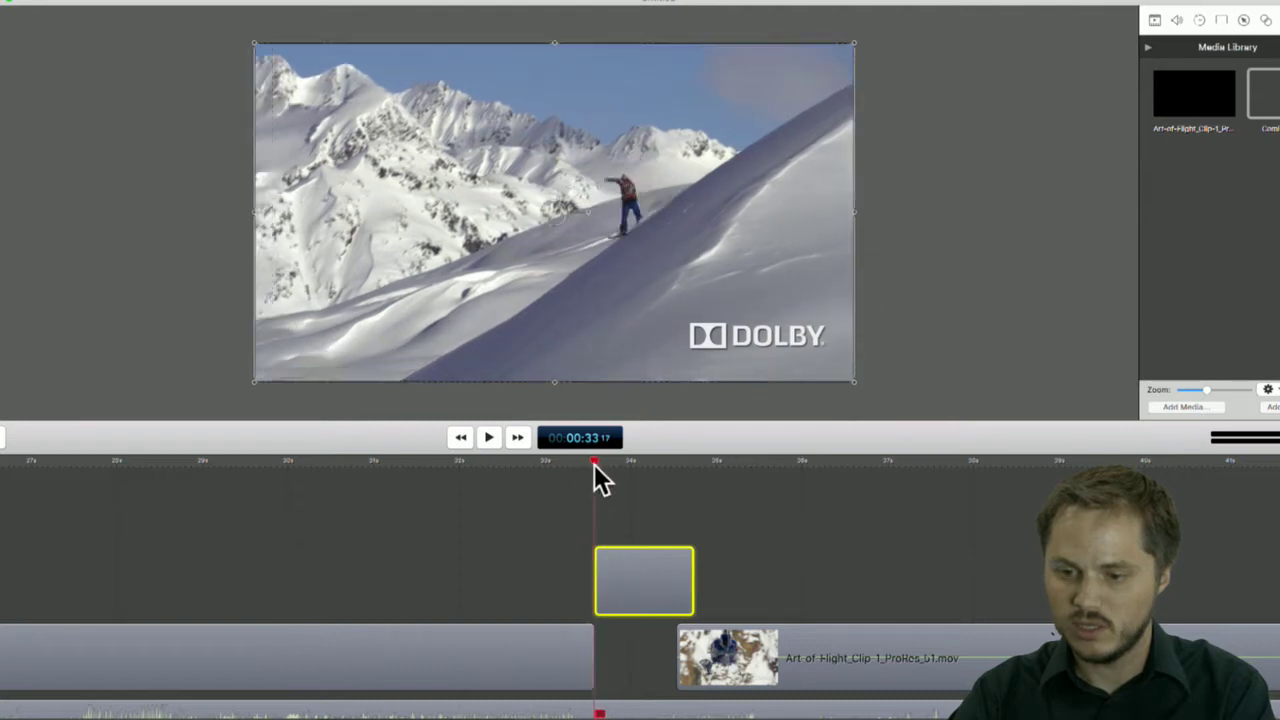
{"action": "left_click_drag", "start_coordinate": [590, 636], "coordinate": [608, 634]}
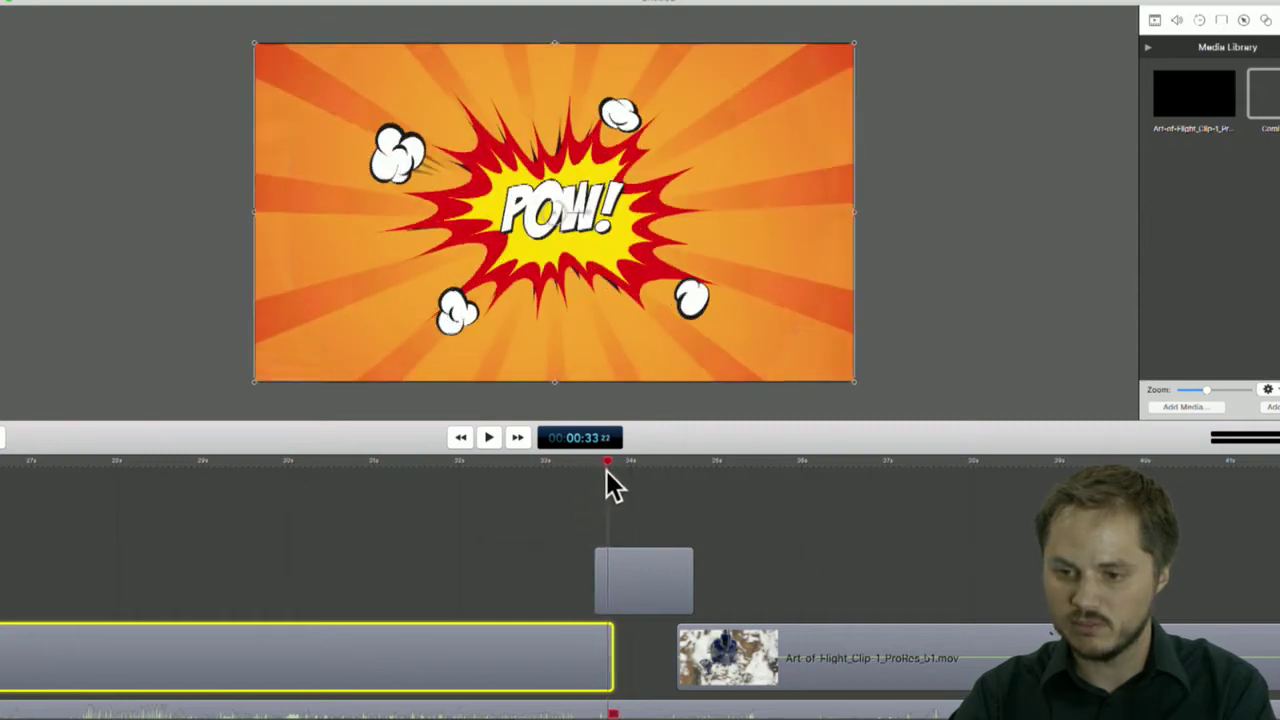
{"action": "left_click_drag", "start_coordinate": [591, 473], "coordinate": [606, 475]}
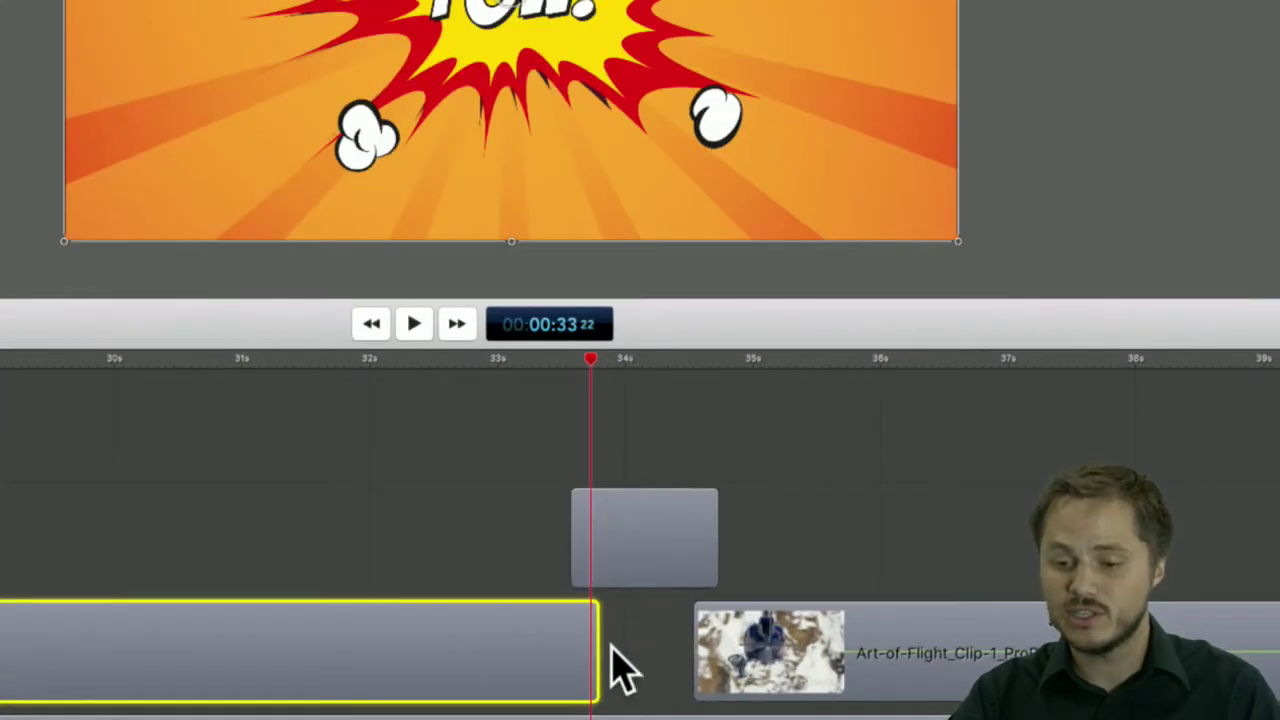
{"action": "left_click_drag", "start_coordinate": [591, 367], "coordinate": [621, 368]}
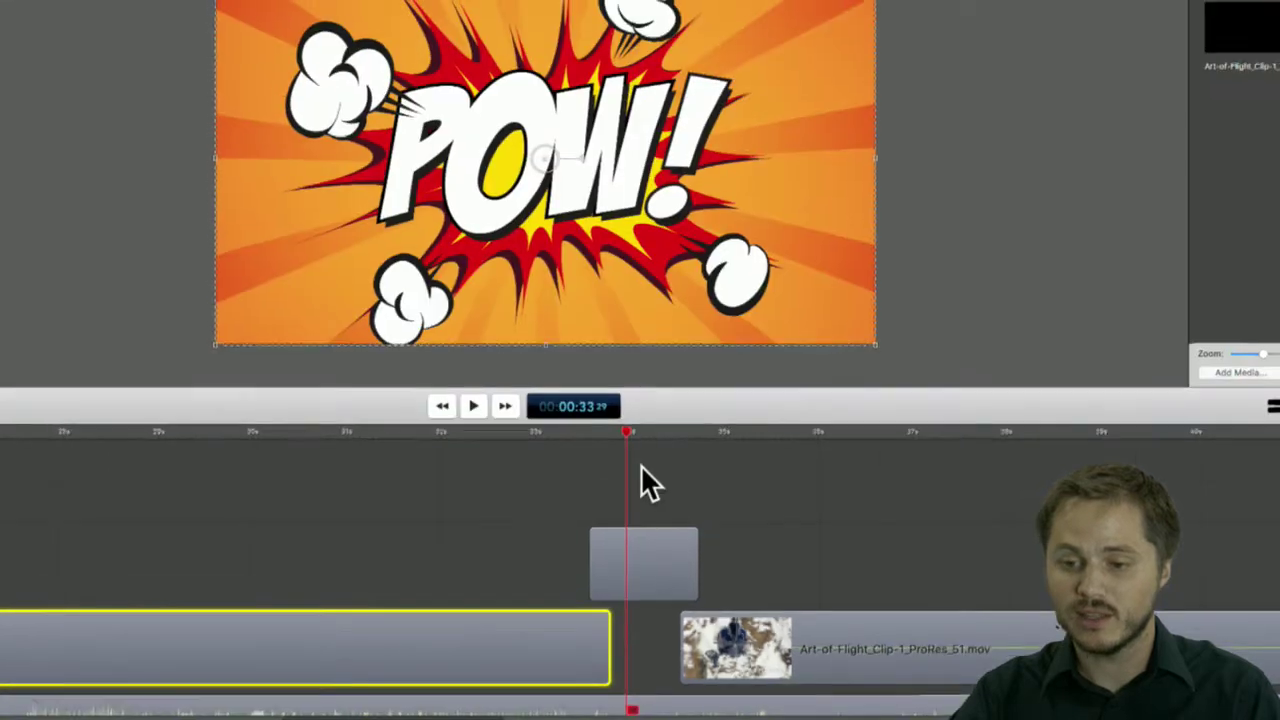
Move the second clip to start at about 35.1 seconds, and place the playhead near the Comic POW clip's end at 34:17
{"action": "scroll", "coordinate": [643, 700], "scroll_direction": "down", "scroll_amount": 2}
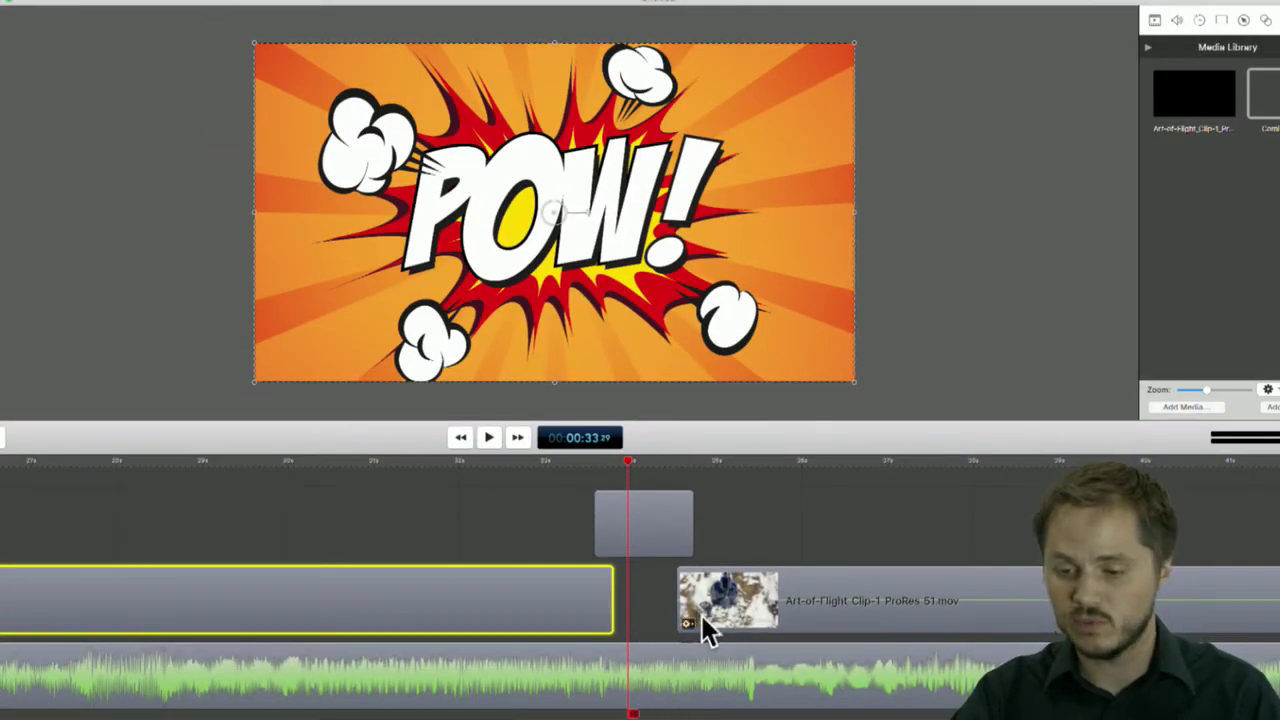
{"action": "mouse_move", "coordinate": [618, 538]}
{"action": "left_click_drag", "start_coordinate": [634, 459], "coordinate": [674, 468]}
{"action": "left_click_drag", "start_coordinate": [786, 586], "coordinate": [852, 584]}
{"action": "left_click", "coordinate": [681, 462]}
{"action": "left_click_drag", "start_coordinate": [681, 462], "coordinate": [677, 462]}
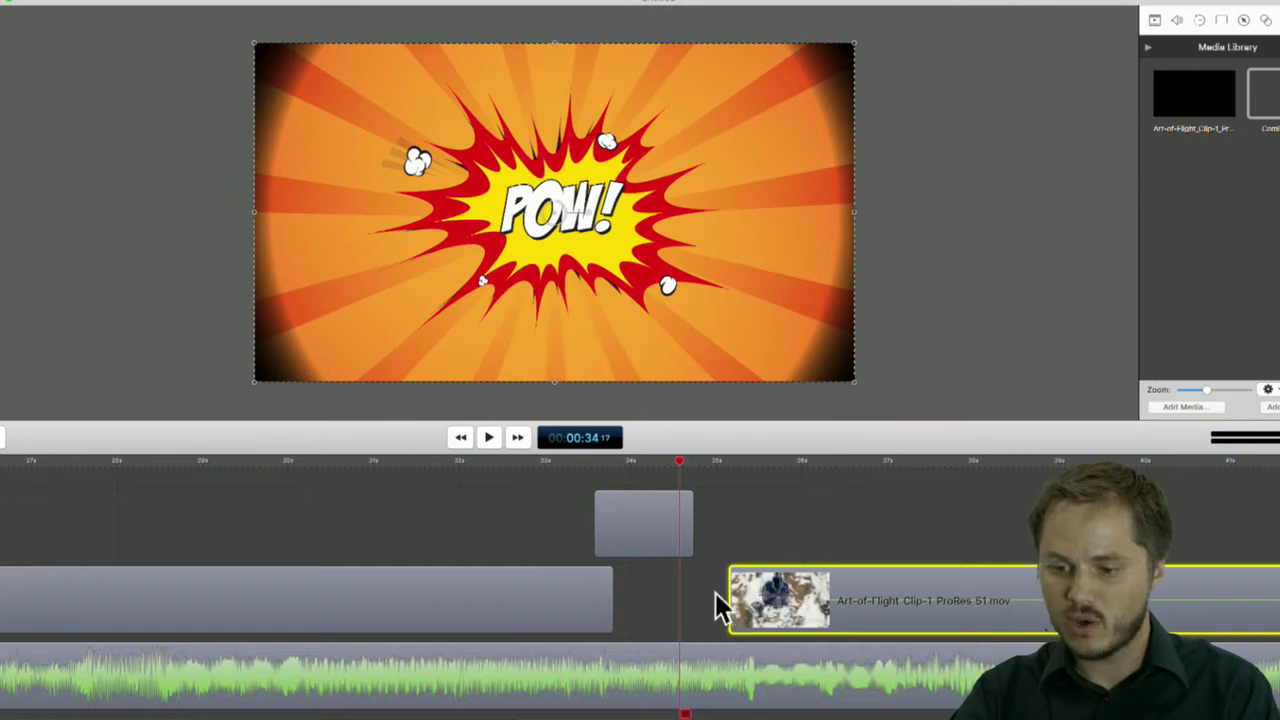
Move the second clip to start at about 34.5 seconds, beneath the end of the Comic POW clip, and place the playhead at 34:16
{"action": "left_click_drag", "start_coordinate": [829, 573], "coordinate": [796, 577]}
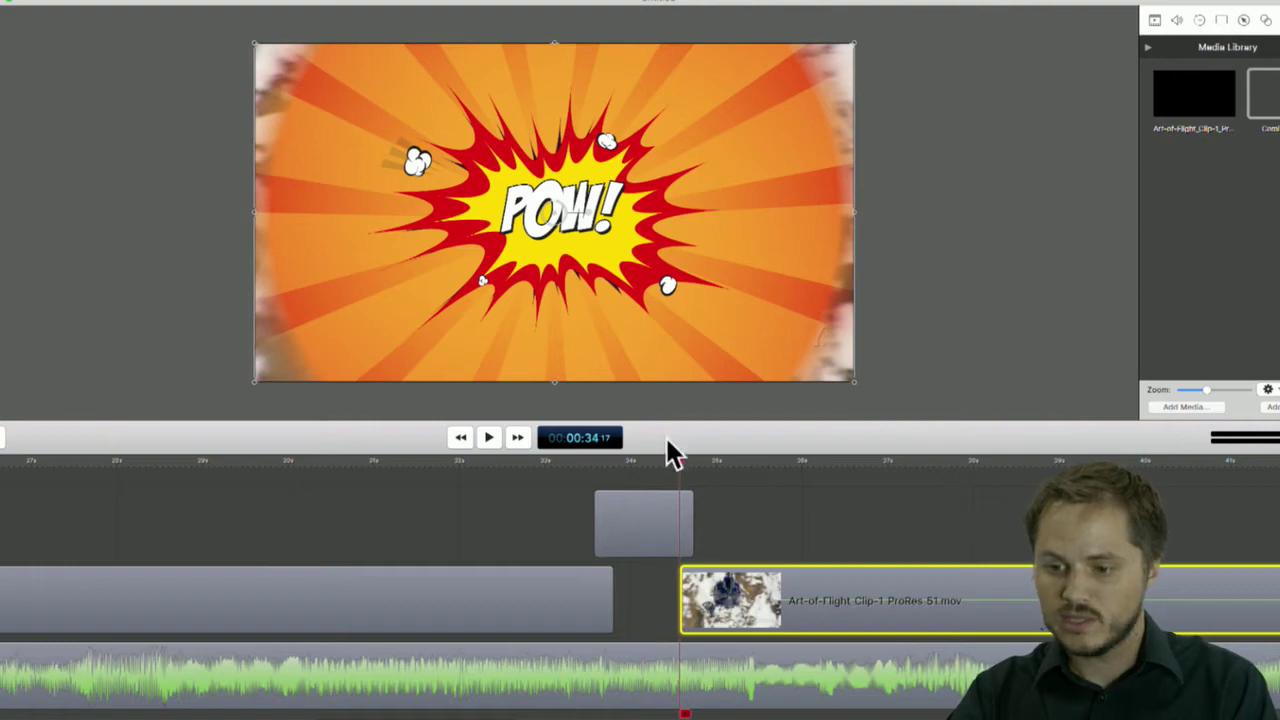
{"action": "left_click_drag", "start_coordinate": [682, 458], "coordinate": [725, 464]}
{"action": "left_click_drag", "start_coordinate": [676, 590], "coordinate": [720, 583]}
{"action": "key", "text": "super+z"}
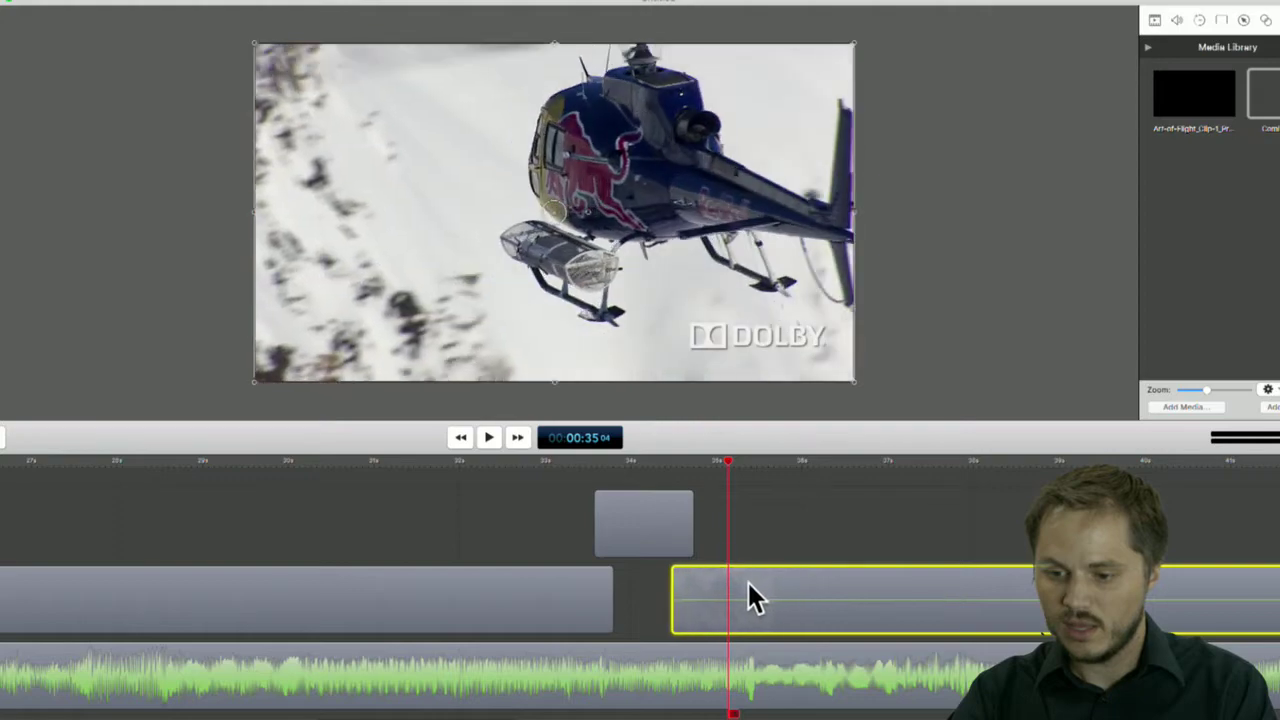
{"action": "left_click_drag", "start_coordinate": [655, 461], "coordinate": [674, 463]}
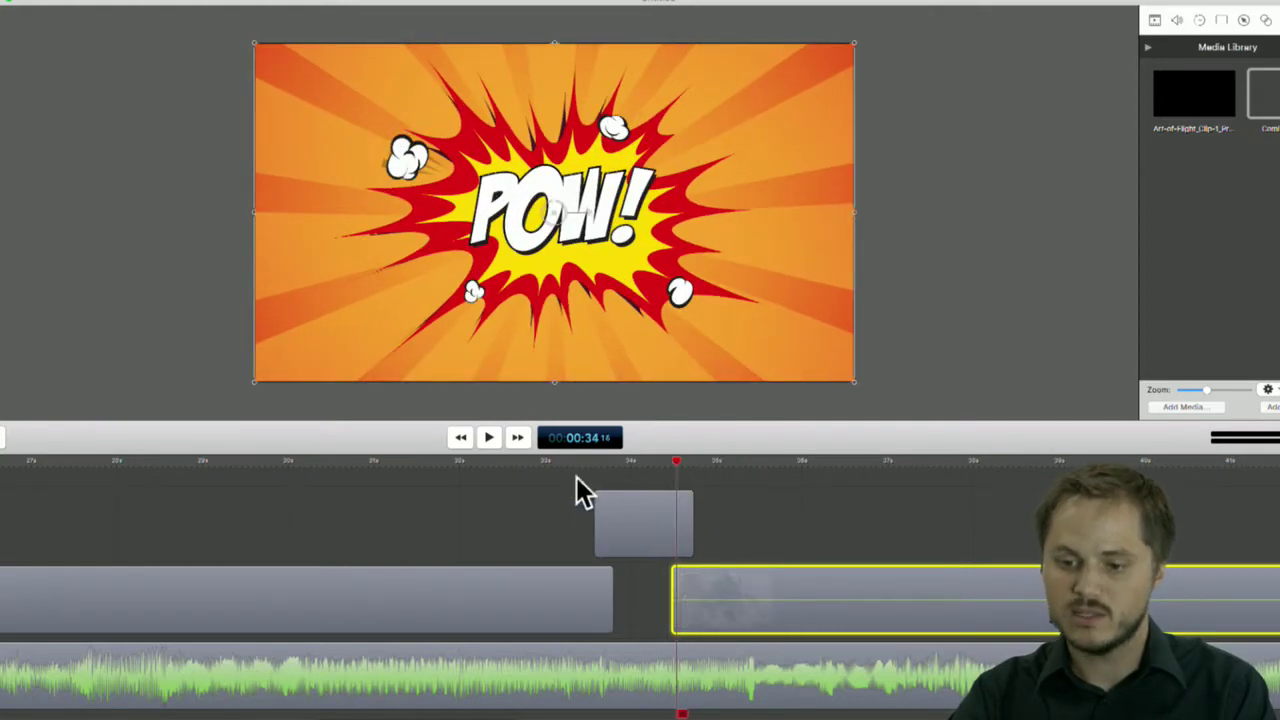
Select the Comic POW clip and play the timeline from 33:02 through the manually placed transition
{"action": "left_click", "coordinate": [635, 572]}
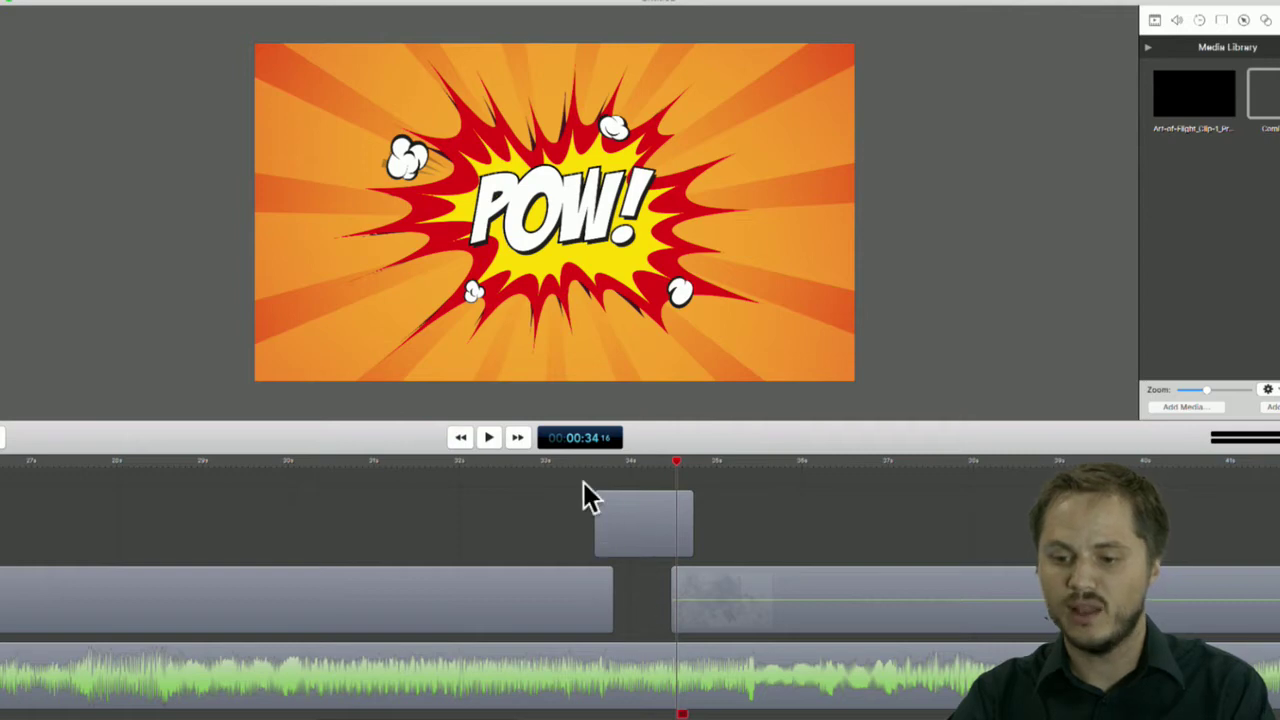
{"action": "left_click", "coordinate": [628, 520]}
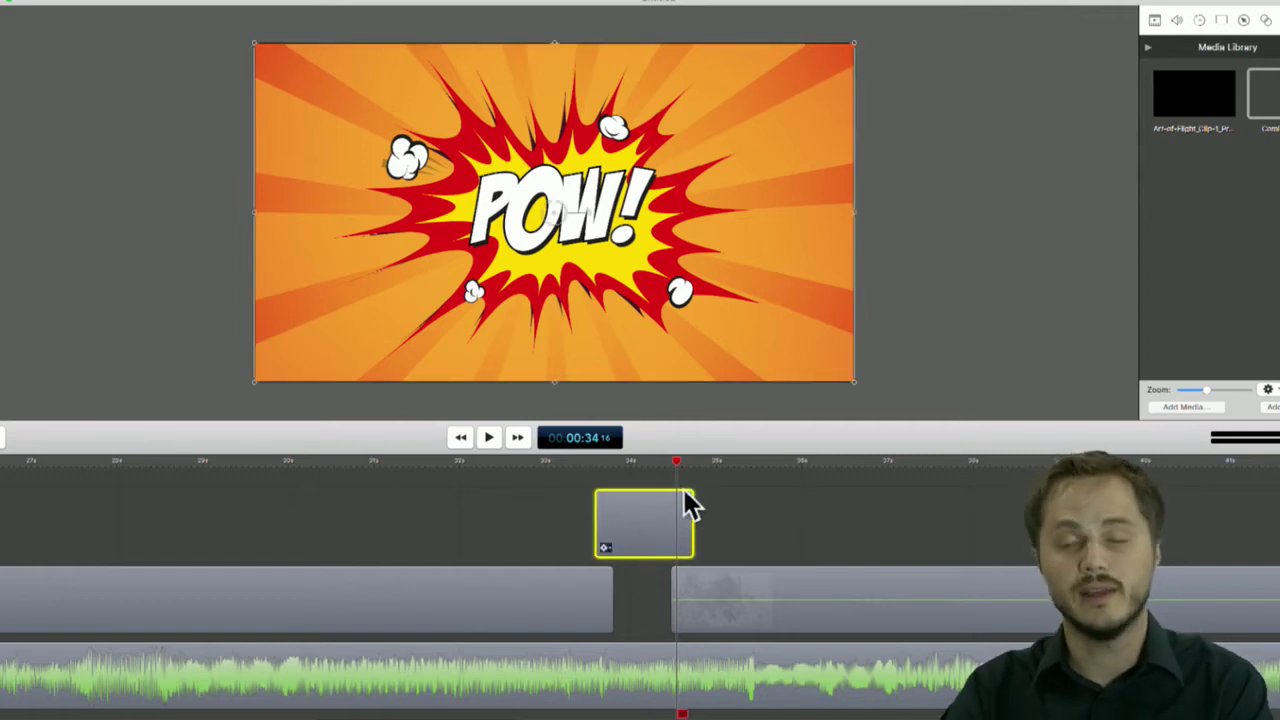
{"action": "left_click", "coordinate": [550, 462]}
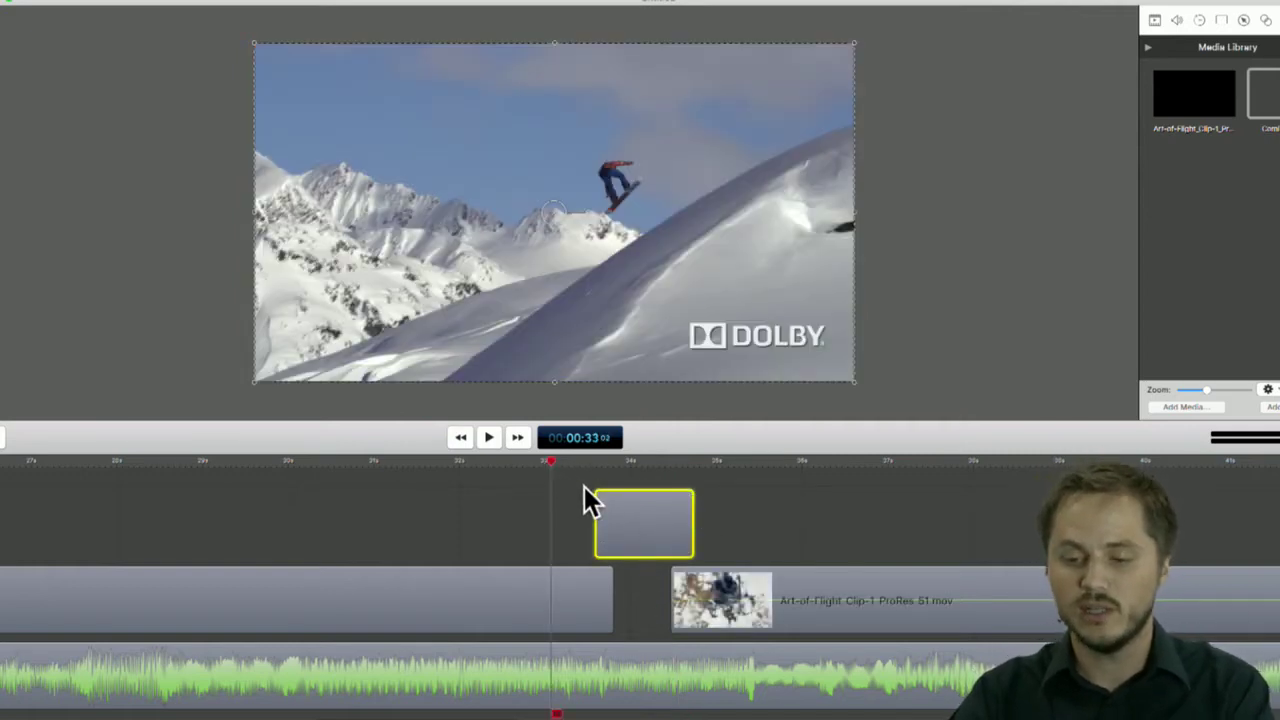
{"action": "key", "text": "space"}
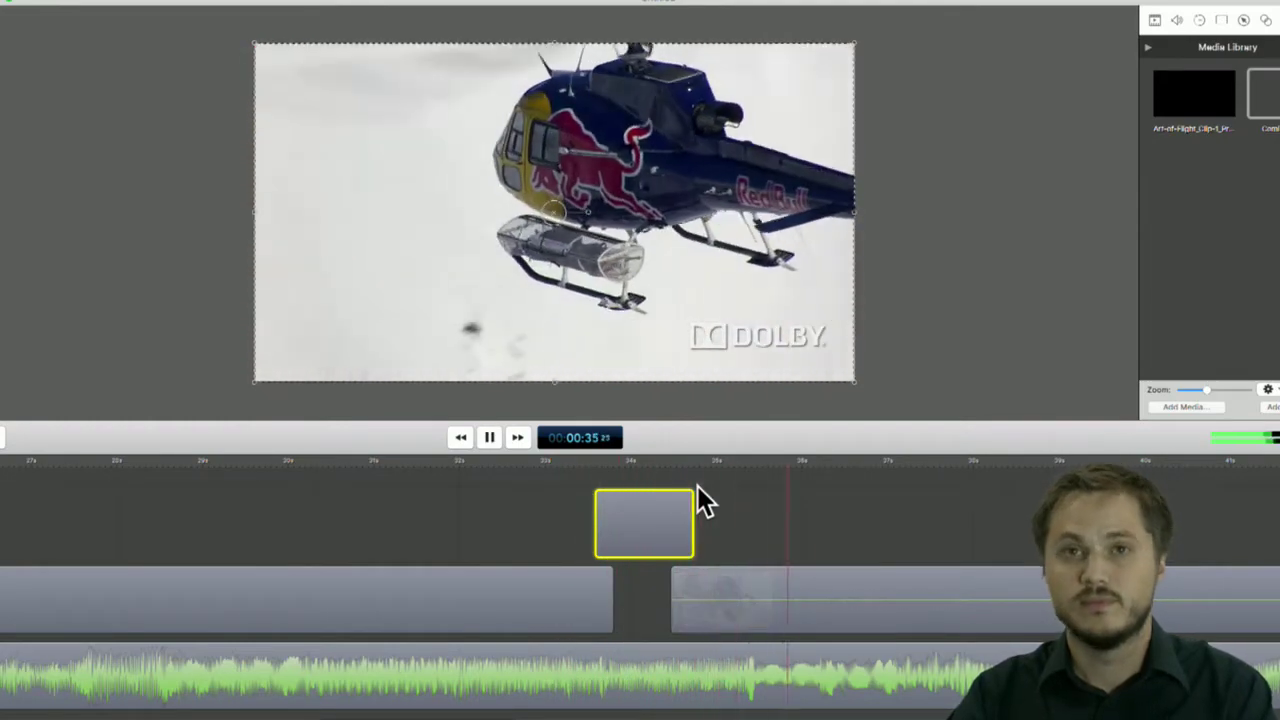
{"action": "key", "text": "space"}
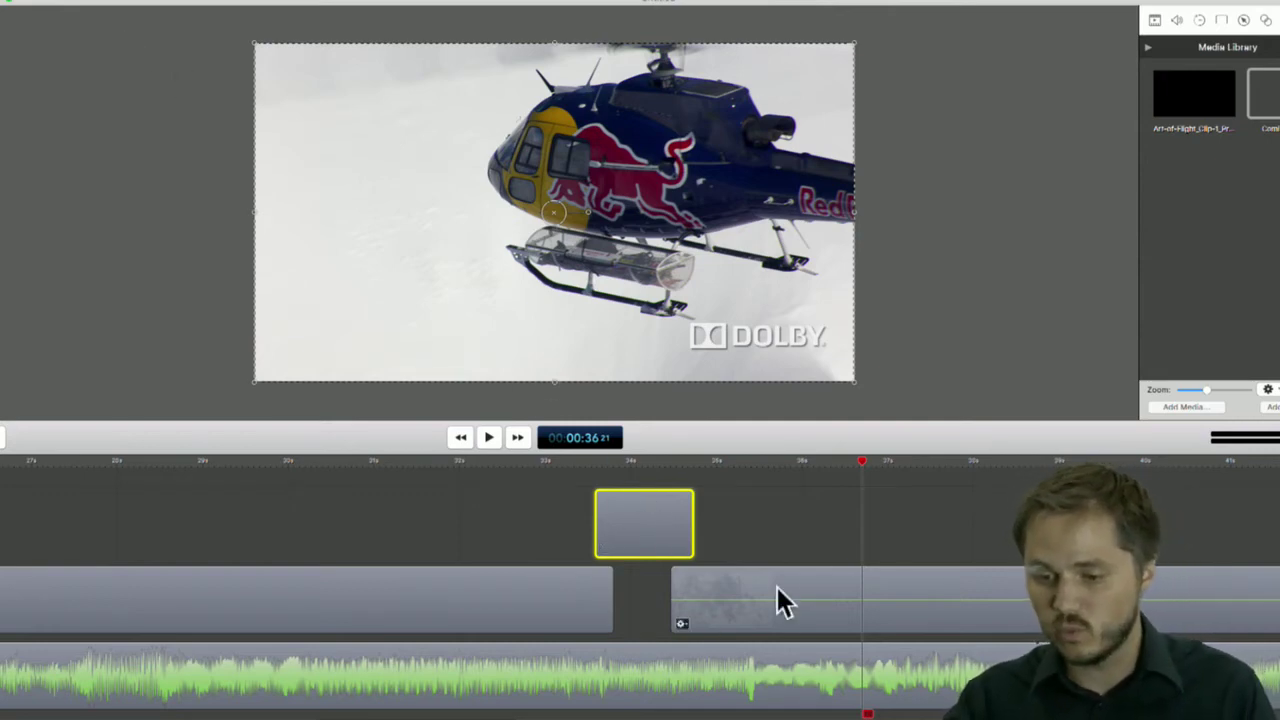
Overlap the second clip onto the first from about 32.8 seconds, and browse the available transitions in the Transition Inspector
{"action": "left_click_drag", "start_coordinate": [791, 589], "coordinate": [650, 600]}
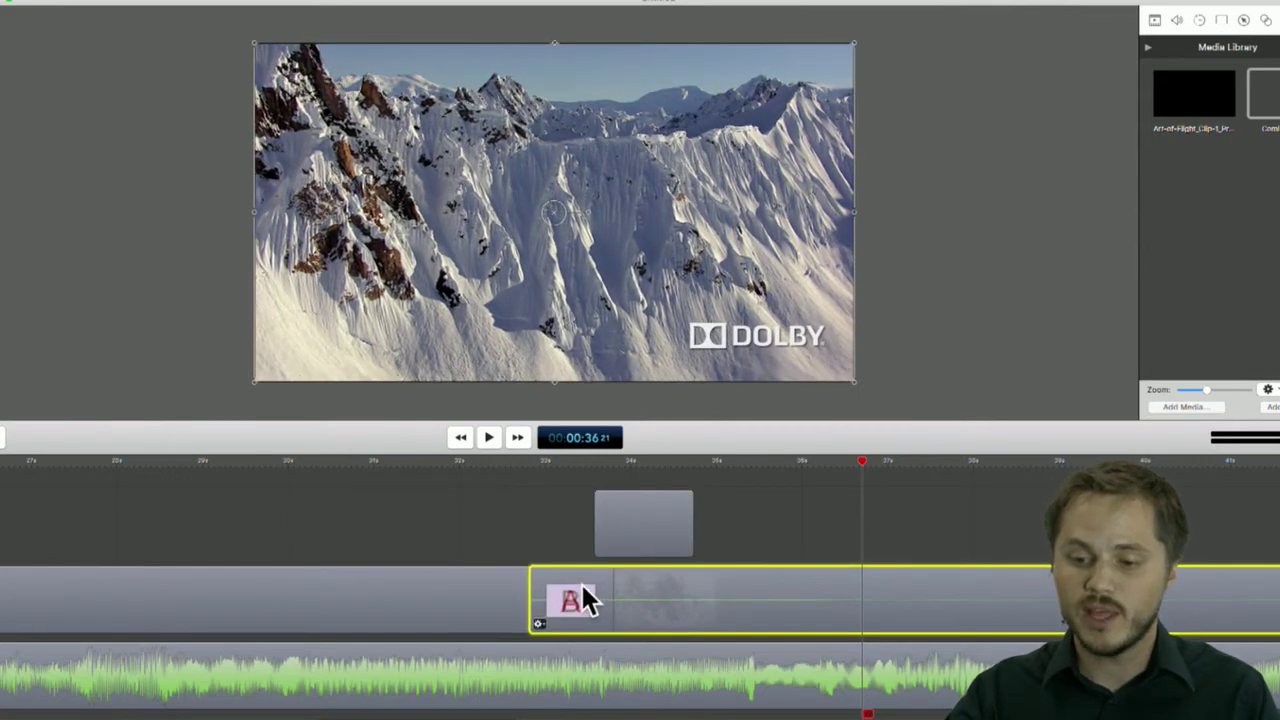
{"action": "double_click", "coordinate": [577, 592]}
{"action": "scroll", "coordinate": [441, 419], "scroll_direction": "down", "scroll_amount": 3}
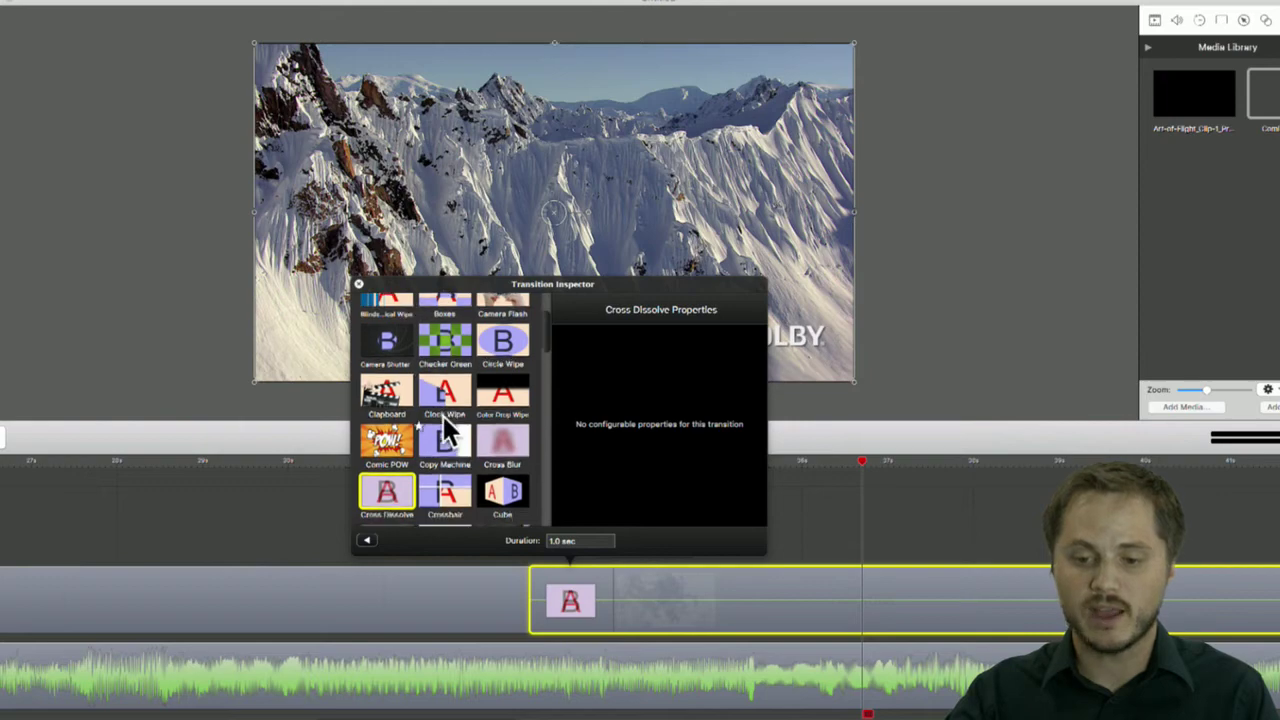
{"action": "scroll", "coordinate": [441, 419], "scroll_direction": "up", "scroll_amount": 3}
{"action": "scroll", "coordinate": [441, 419], "scroll_direction": "down", "scroll_amount": 3}
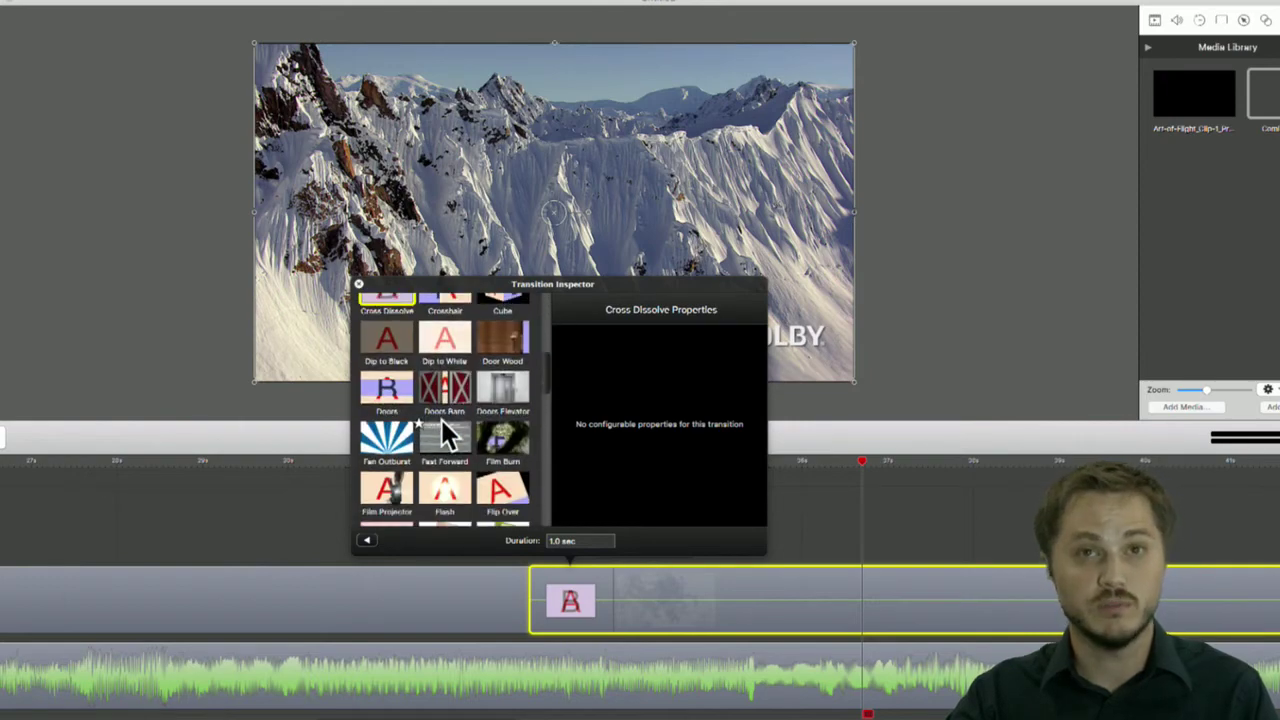
{"action": "left_click", "coordinate": [296, 504]}
Move the second clip back to start at about 34.5 seconds, place the playhead at 33:22, and select the Comic POW clip
{"action": "left_click_drag", "start_coordinate": [782, 590], "coordinate": [889, 587]}
{"action": "mouse_move", "coordinate": [625, 462]}
{"action": "left_mouse_down"}
{"action": "mouse_move", "coordinate": [574, 463]}
{"action": "mouse_move", "coordinate": [631, 461]}
{"action": "mouse_move", "coordinate": [607, 463]}
{"action": "left_mouse_up"}
{"action": "left_click", "coordinate": [655, 520]}
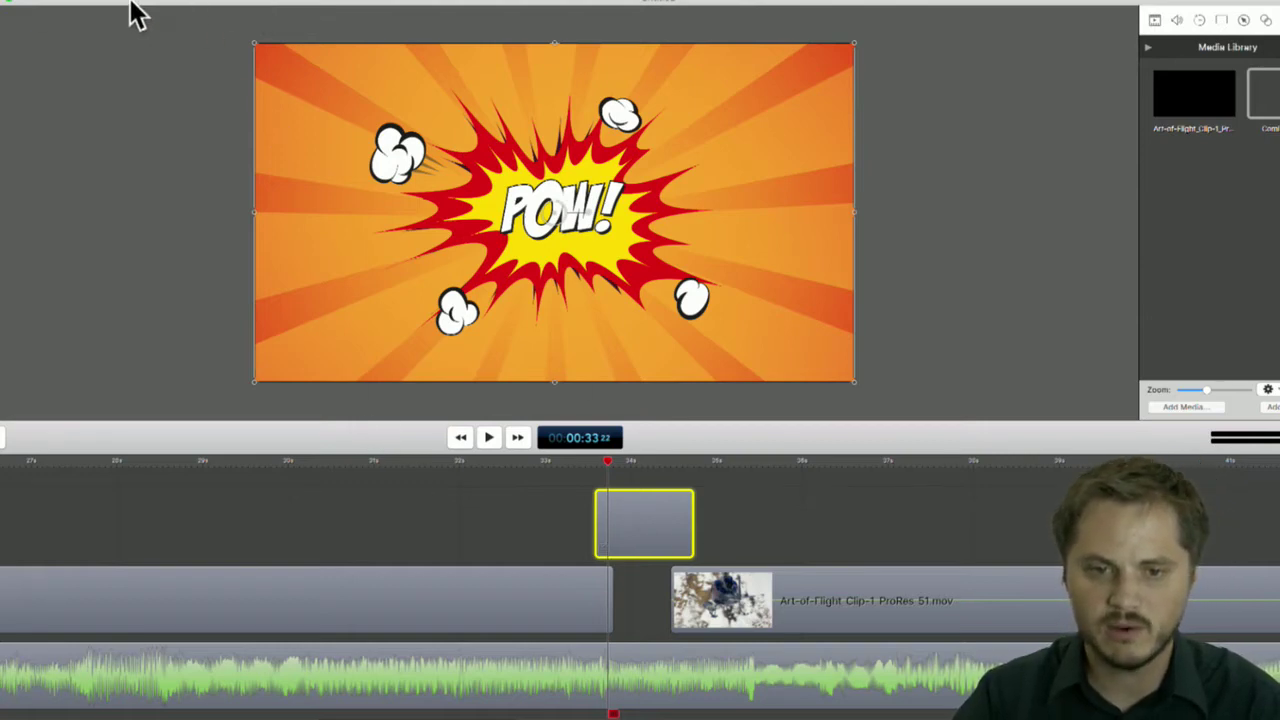
Switch to Finder and preview Balloons.mov from the Transition Movies folder in the Telestream window
{"action": "left_click", "coordinate": [2, 12]}
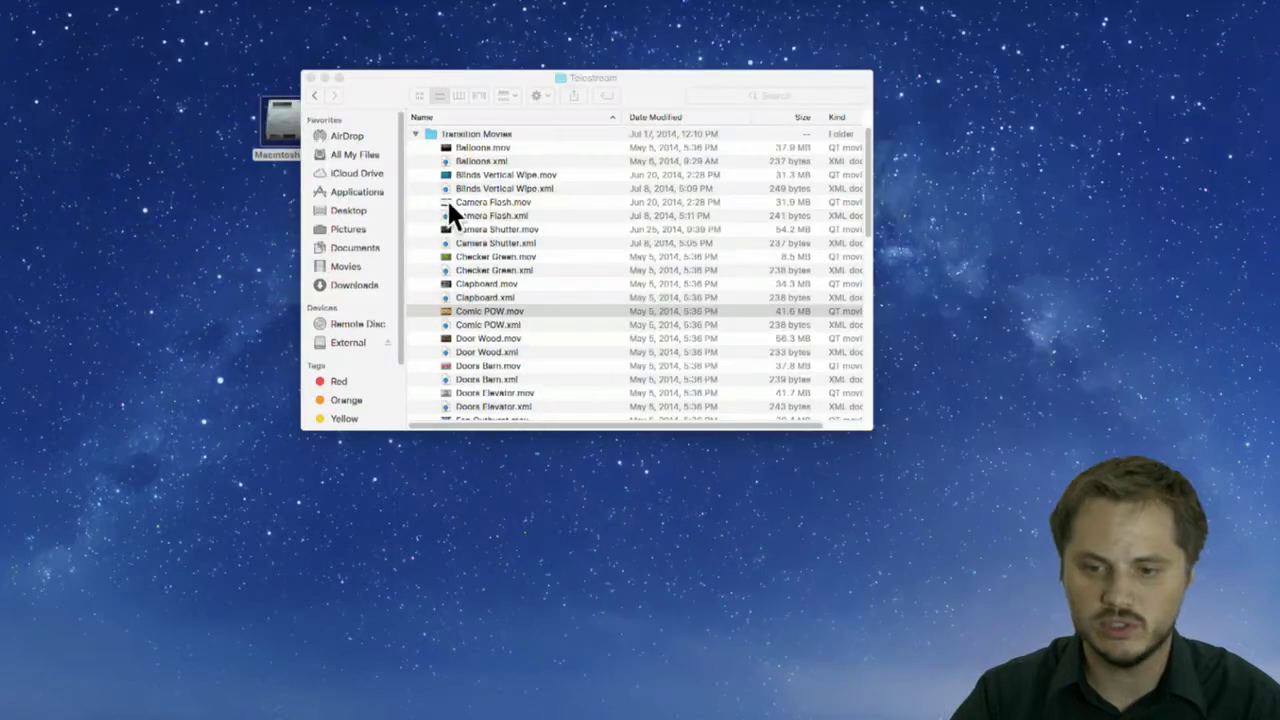
{"action": "left_click_drag", "start_coordinate": [418, 95], "coordinate": [266, 91]}
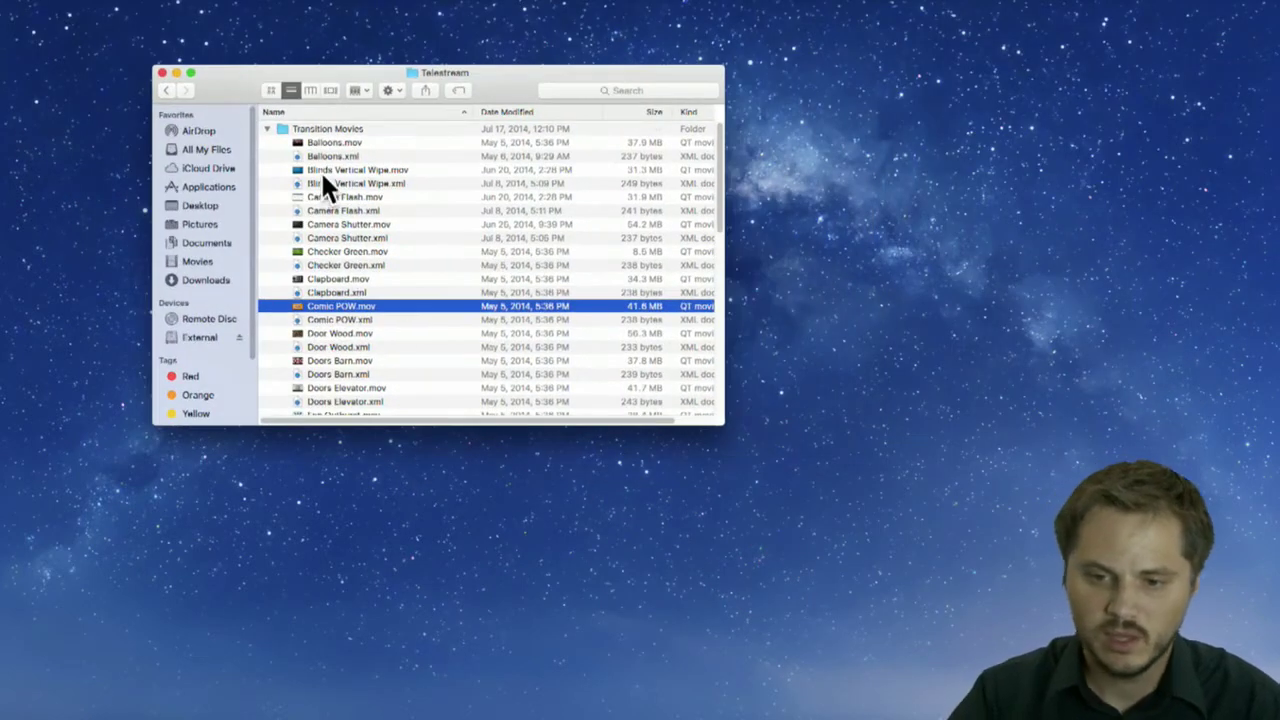
{"action": "left_click", "coordinate": [312, 140]}
{"action": "key", "text": "space"}
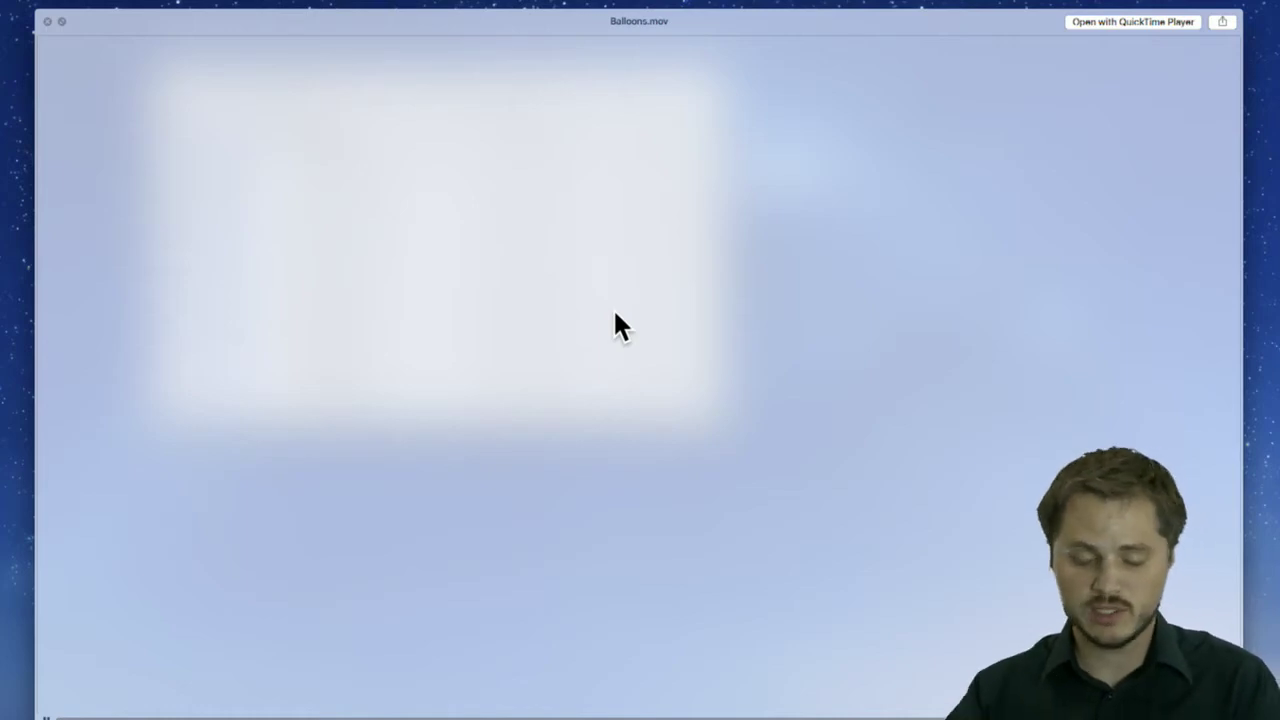
{"action": "key", "text": "space"}
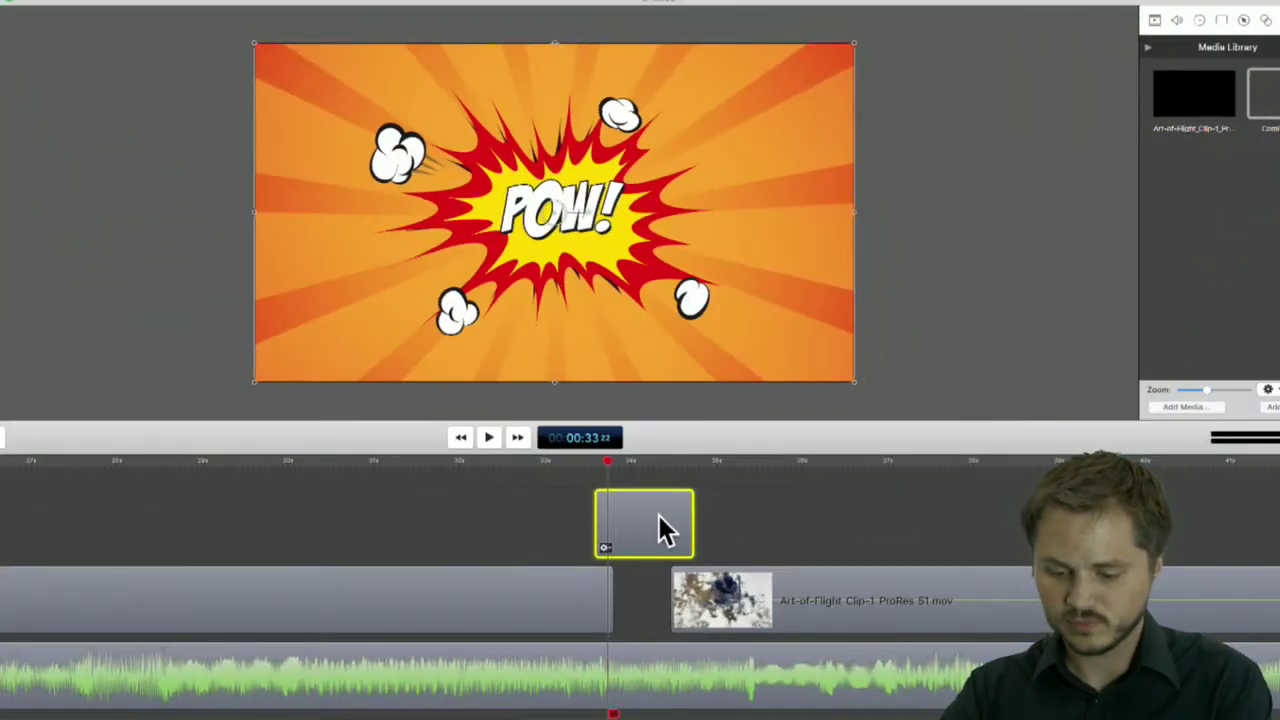
Delete the Comic POW clip and overlap the second clip onto the first, starting at about 33.1 seconds
{"action": "key", "text": "Delete"}
{"action": "left_click_drag", "start_coordinate": [856, 569], "coordinate": [749, 573]}
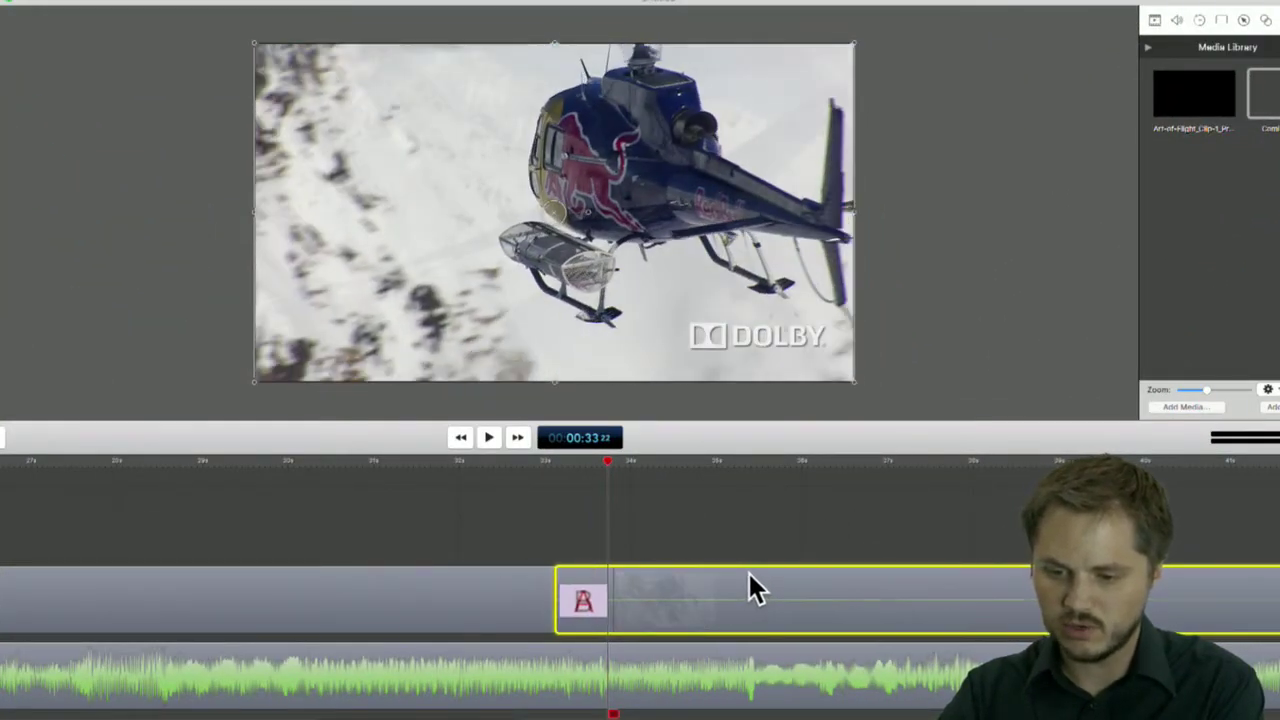
Change the transition between the two clips to Balloons and play it back from about 33 seconds
{"action": "right_click", "coordinate": [600, 610]}
{"action": "scroll", "coordinate": [630, 620], "scroll_direction": "down", "scroll_amount": 5}
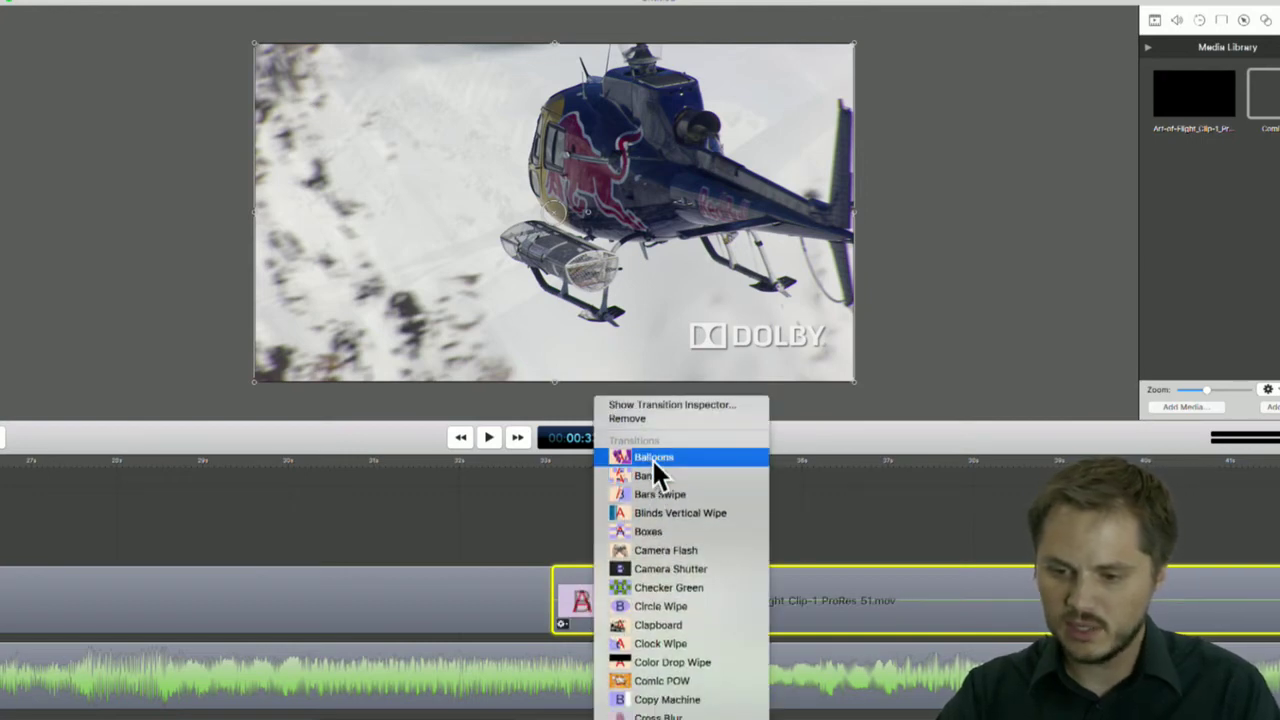
{"action": "left_click", "coordinate": [651, 457]}
{"action": "left_click", "coordinate": [544, 462]}
{"action": "key", "text": "space"}
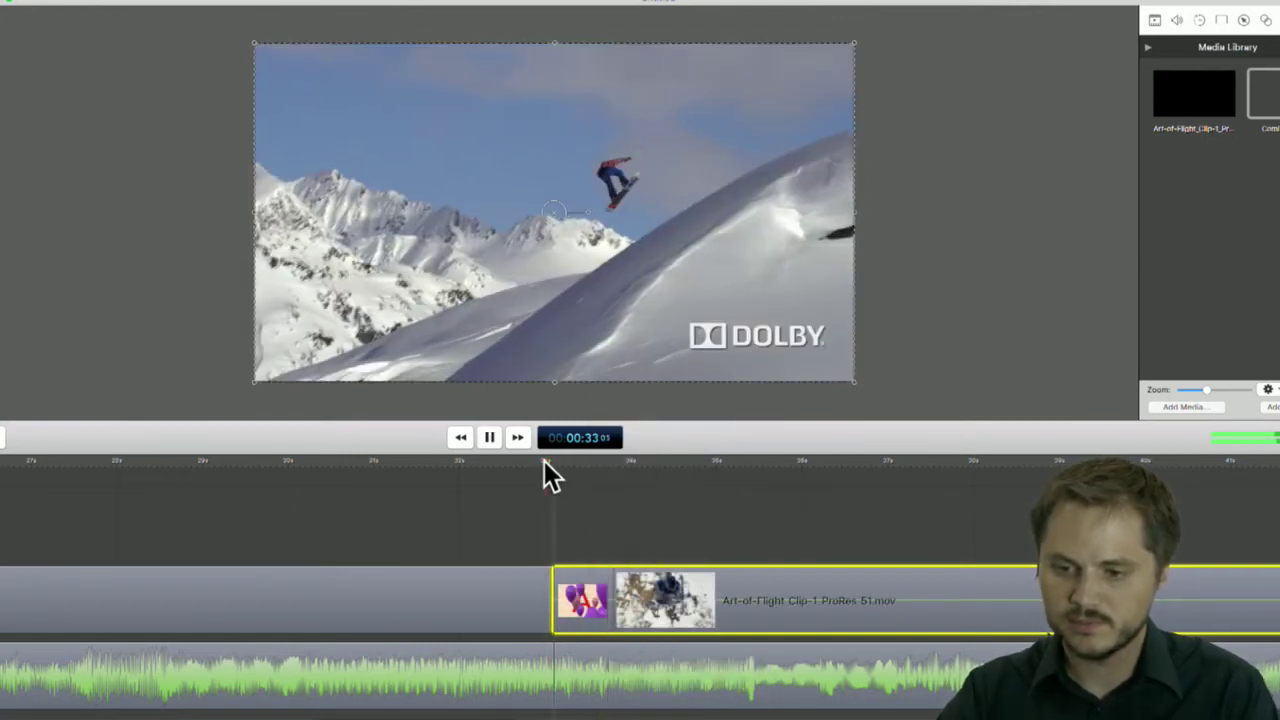
{"action": "key", "text": "space"}
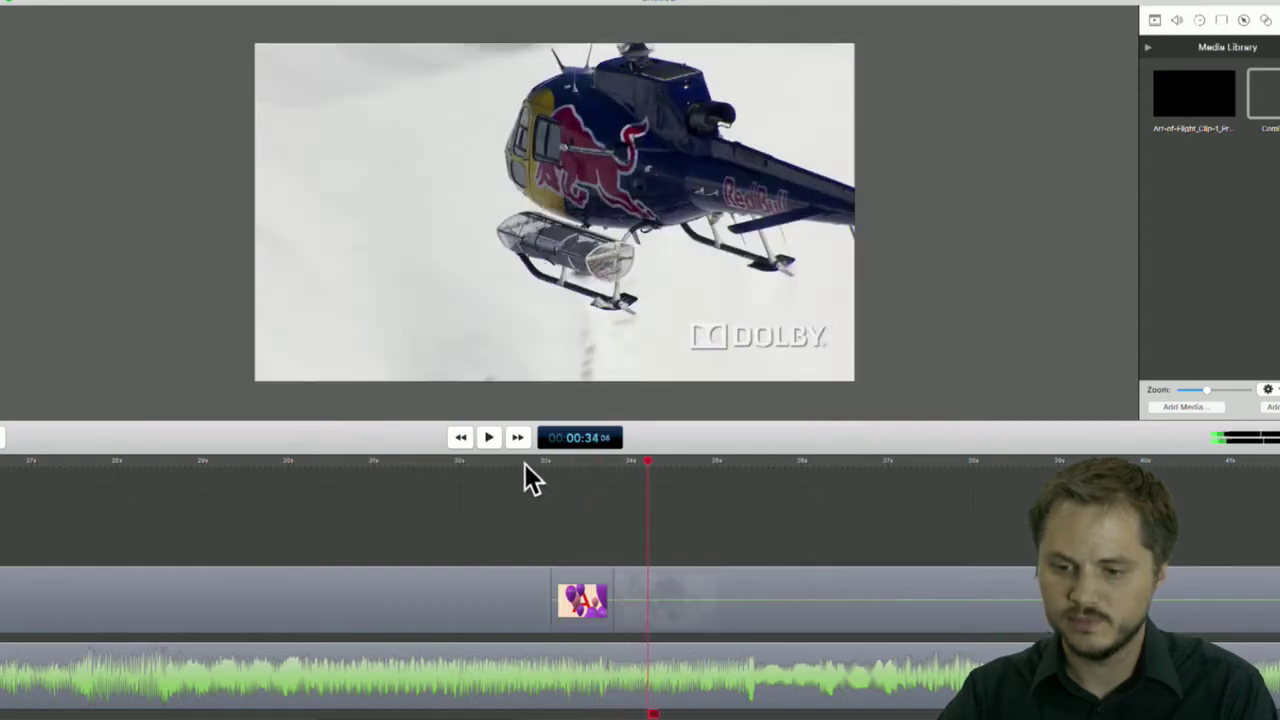
Lengthen the overlap by moving the second clip to start at about 32.8 seconds, and play back the Balloons transition
{"action": "left_click", "coordinate": [524, 466]}
{"action": "key", "text": "space"}
{"action": "key", "text": "space"}
{"action": "left_click", "coordinate": [725, 588]}
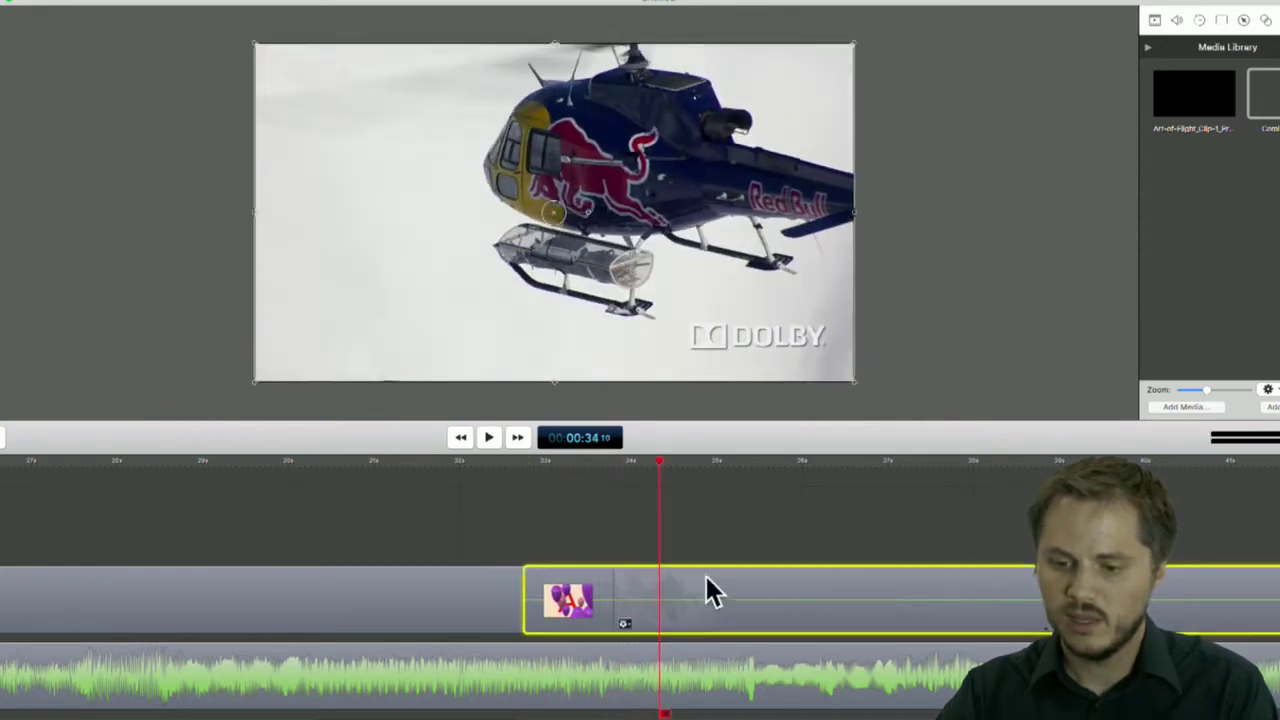
{"action": "left_click", "coordinate": [503, 463]}
{"action": "key", "text": "space"}
{"action": "key", "text": "space"}
Change the transition between the two clips to Clapboard and play it back from just before the overlap
{"action": "right_click", "coordinate": [565, 592]}
{"action": "scroll", "coordinate": [610, 620], "scroll_direction": "down", "scroll_amount": 5}
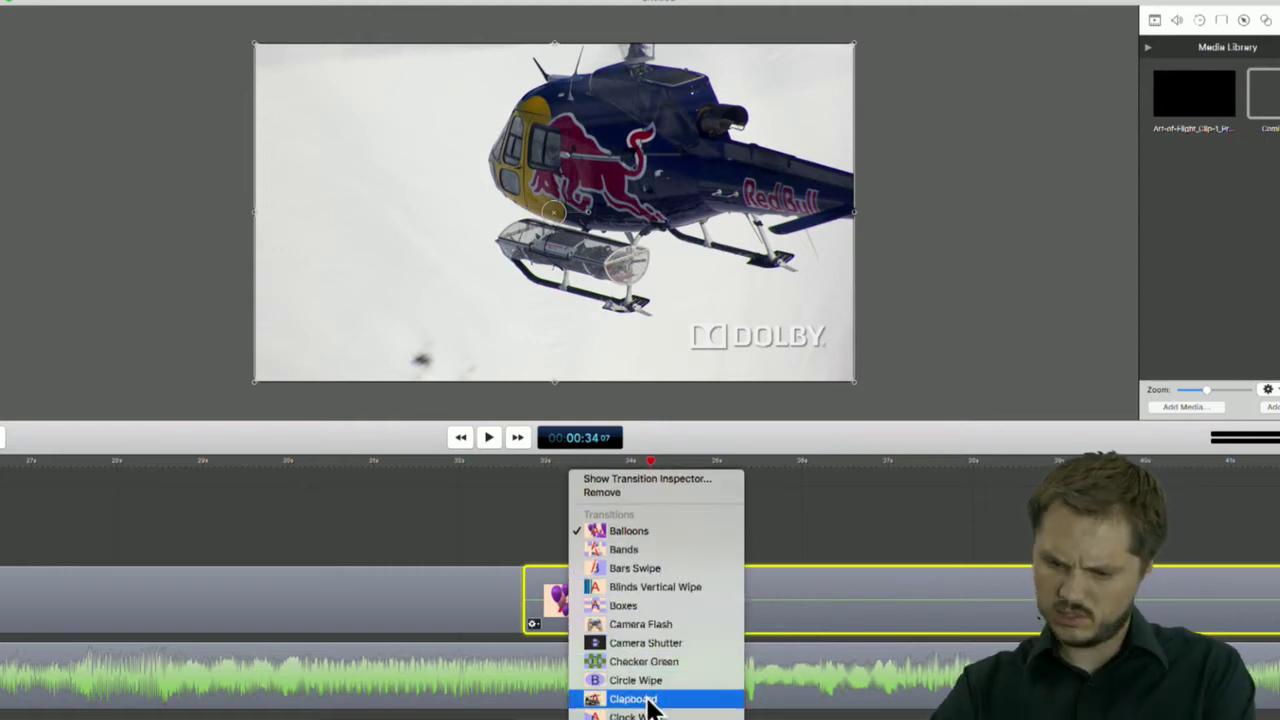
{"action": "scroll", "coordinate": [650, 680], "scroll_direction": "down", "scroll_amount": 3}
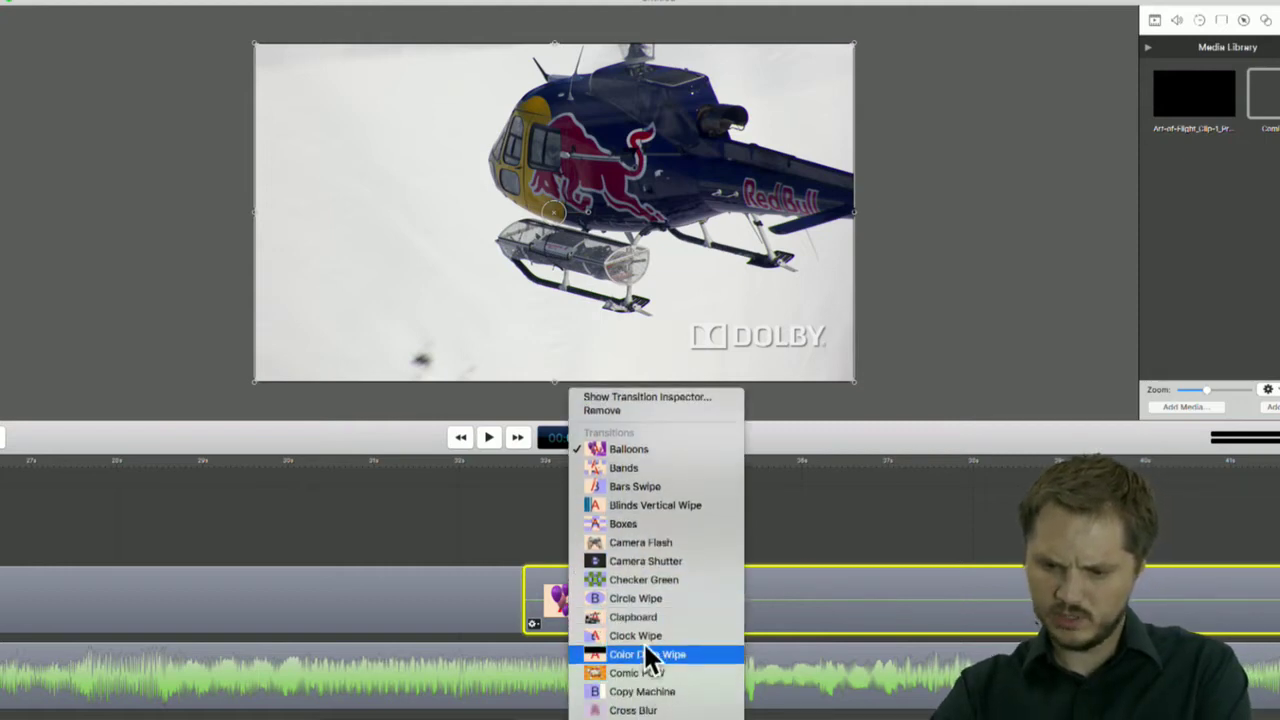
{"action": "left_click", "coordinate": [644, 616]}
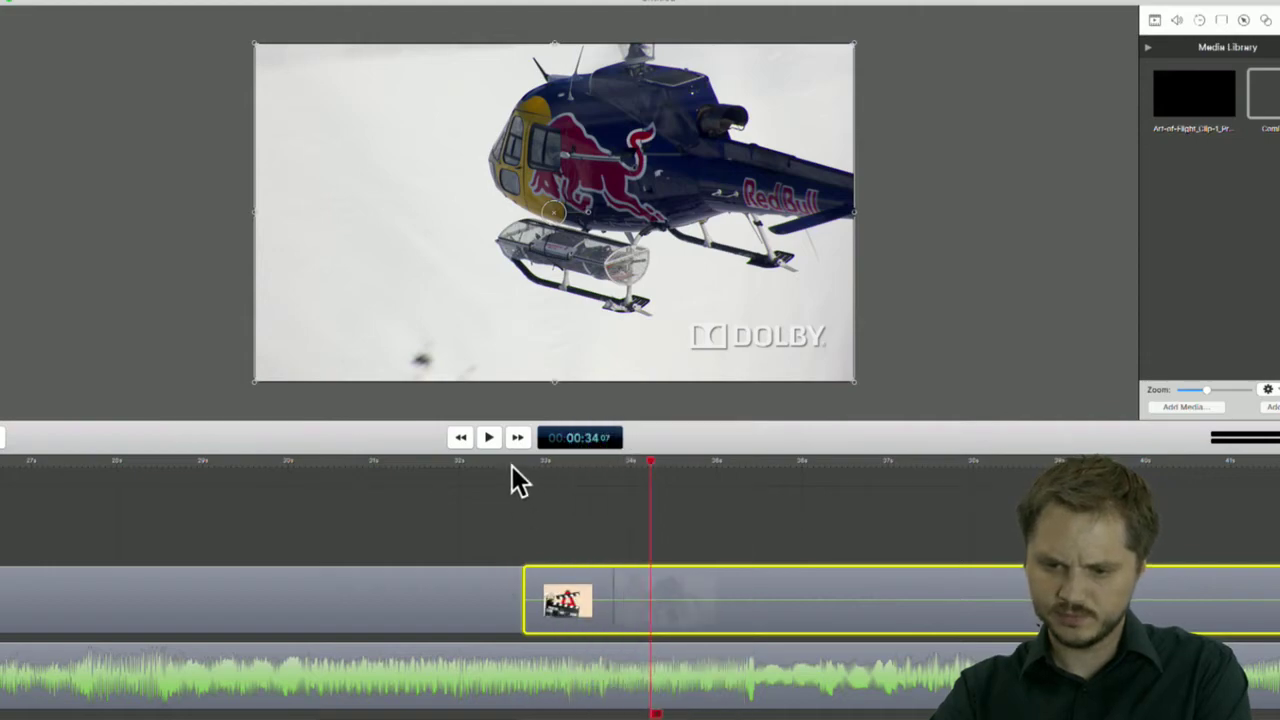
{"action": "left_click", "coordinate": [501, 463]}
{"action": "key", "text": "space"}
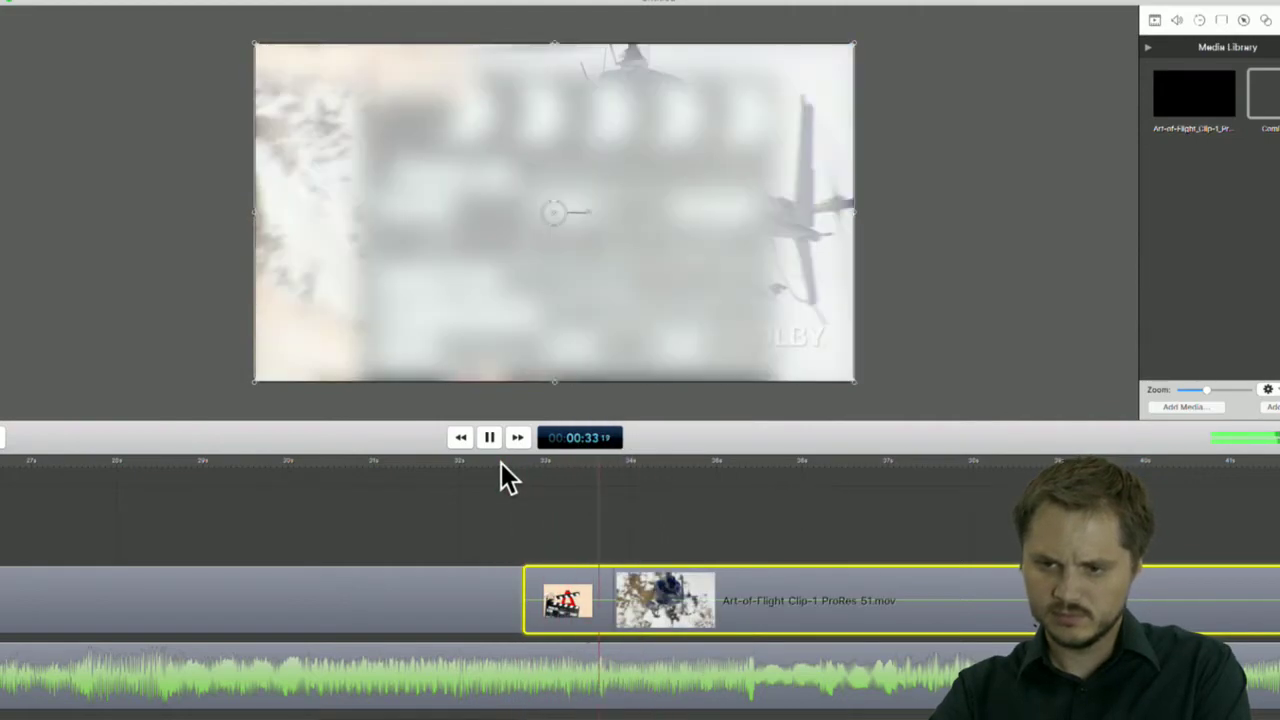
{"action": "key", "text": "space"}
Scrub and replay the Clapboard transition, and place the playhead on the clapboard image at 33:04
{"action": "left_click", "coordinate": [530, 463]}
{"action": "left_click_drag", "start_coordinate": [532, 463], "coordinate": [570, 461]}
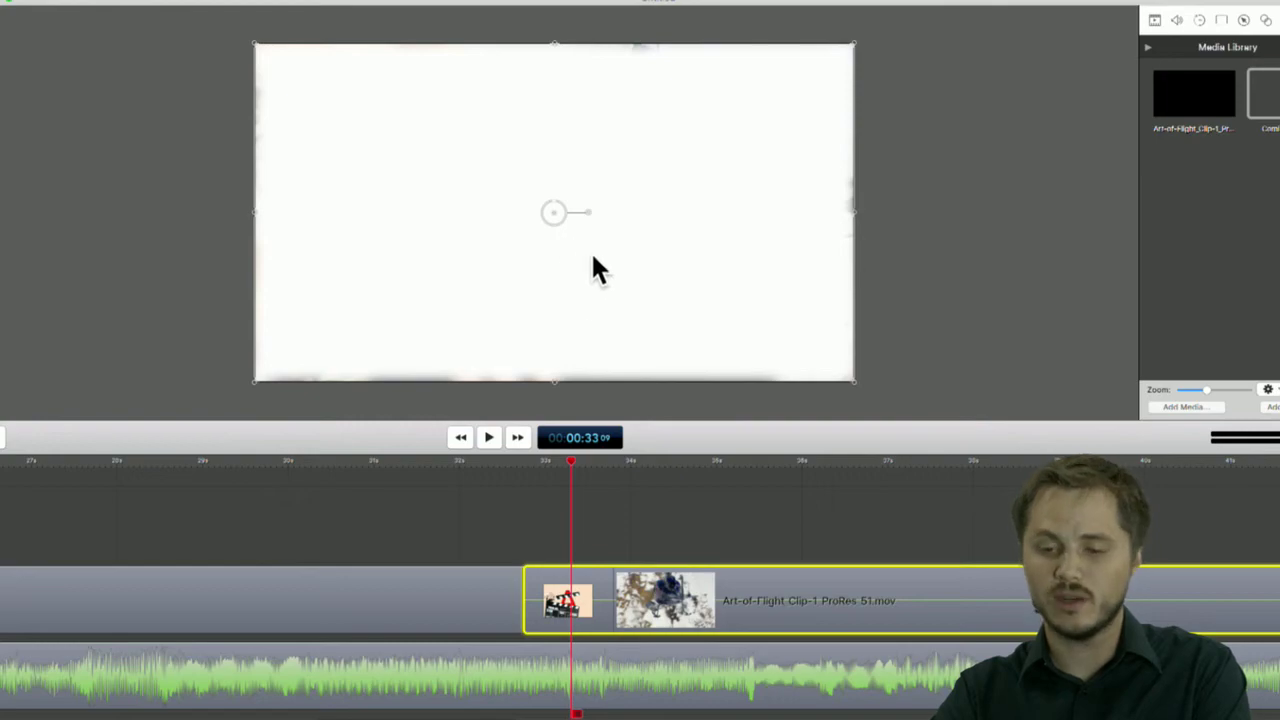
{"action": "key", "text": "space"}
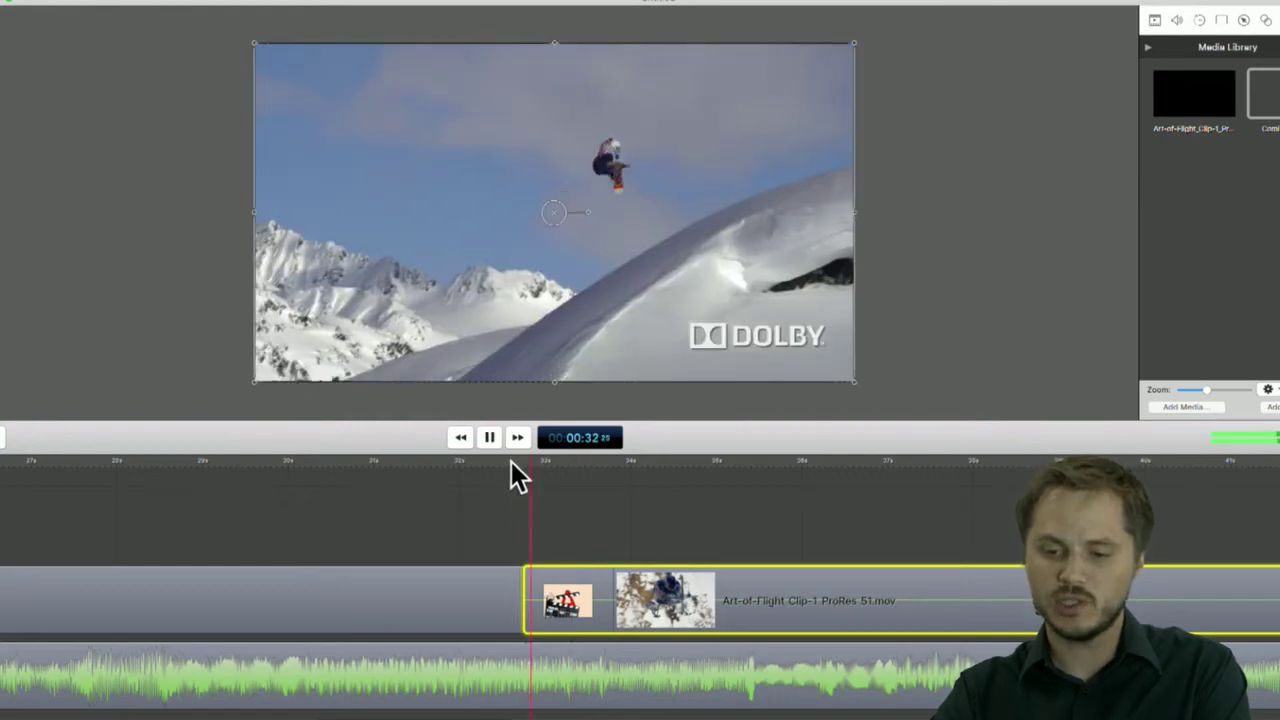
{"action": "key", "text": "space"}
{"action": "left_click", "coordinate": [556, 462]}
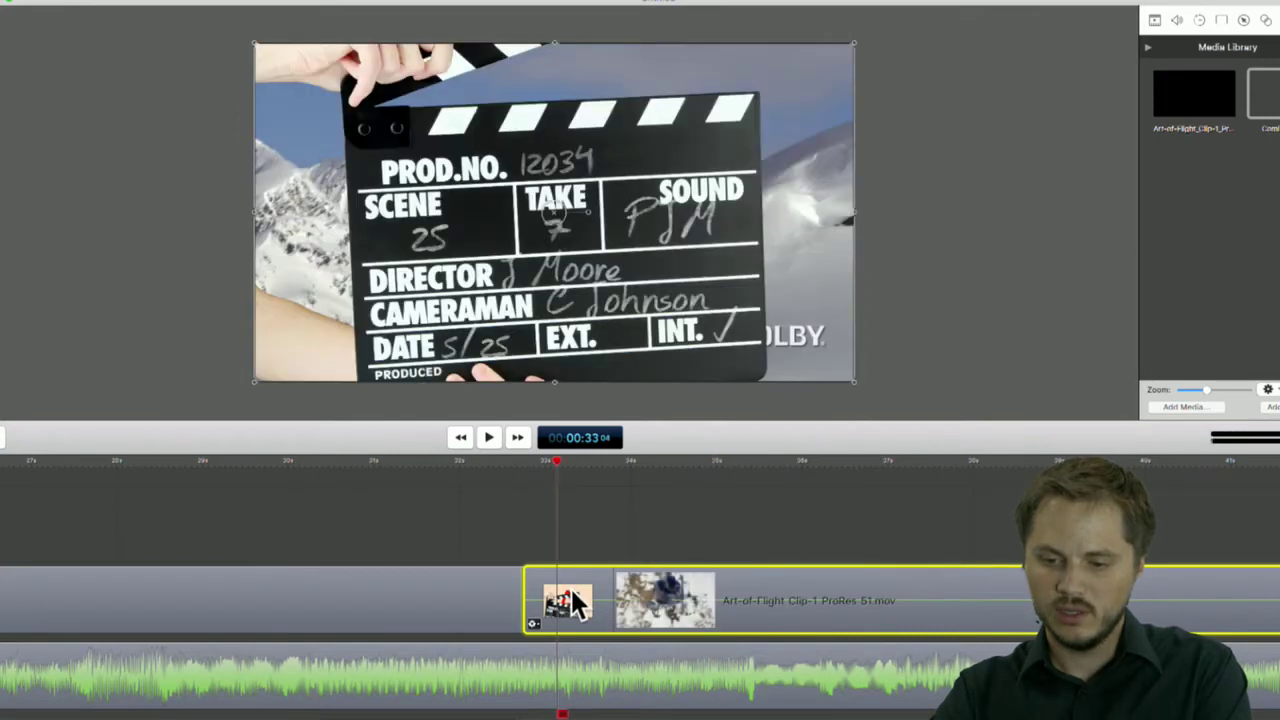
Change the transition between the two clips to Fan Outburst and play it back from 32:17
{"action": "right_click", "coordinate": [569, 586]}
{"action": "scroll", "coordinate": [659, 680], "scroll_direction": "down", "scroll_amount": 10}
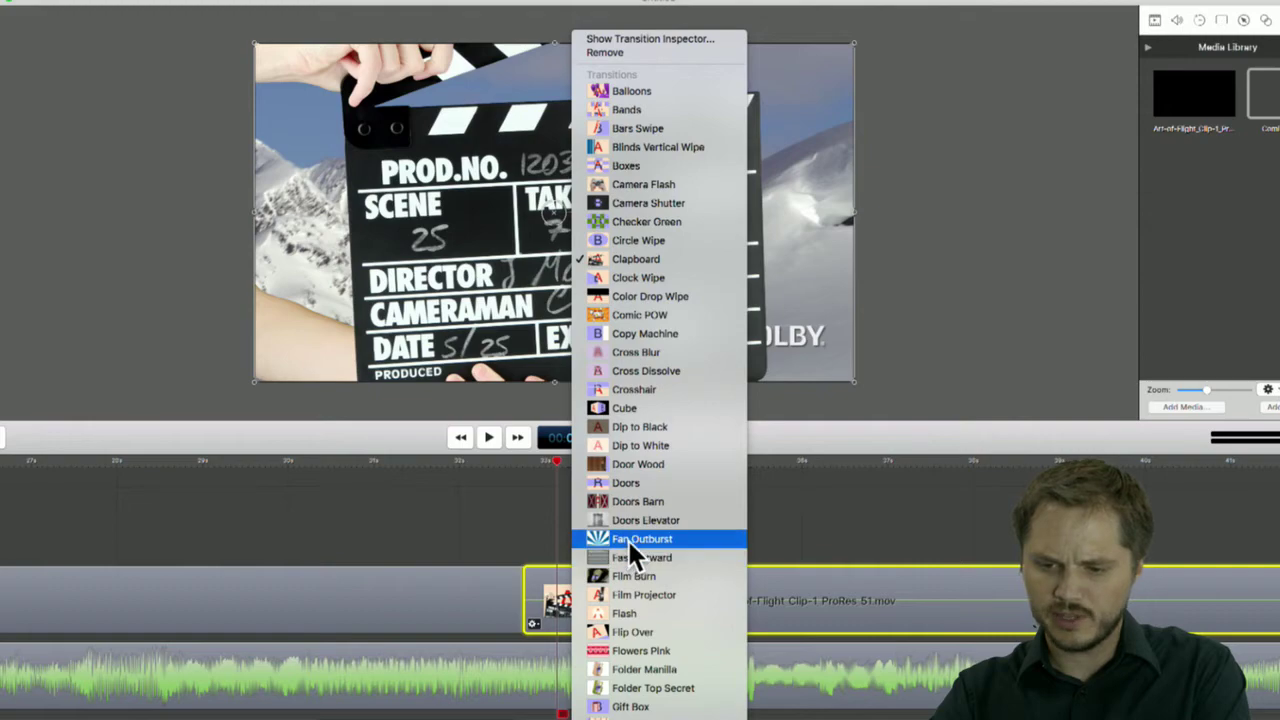
{"action": "left_click", "coordinate": [627, 538]}
{"action": "left_click", "coordinate": [507, 464]}
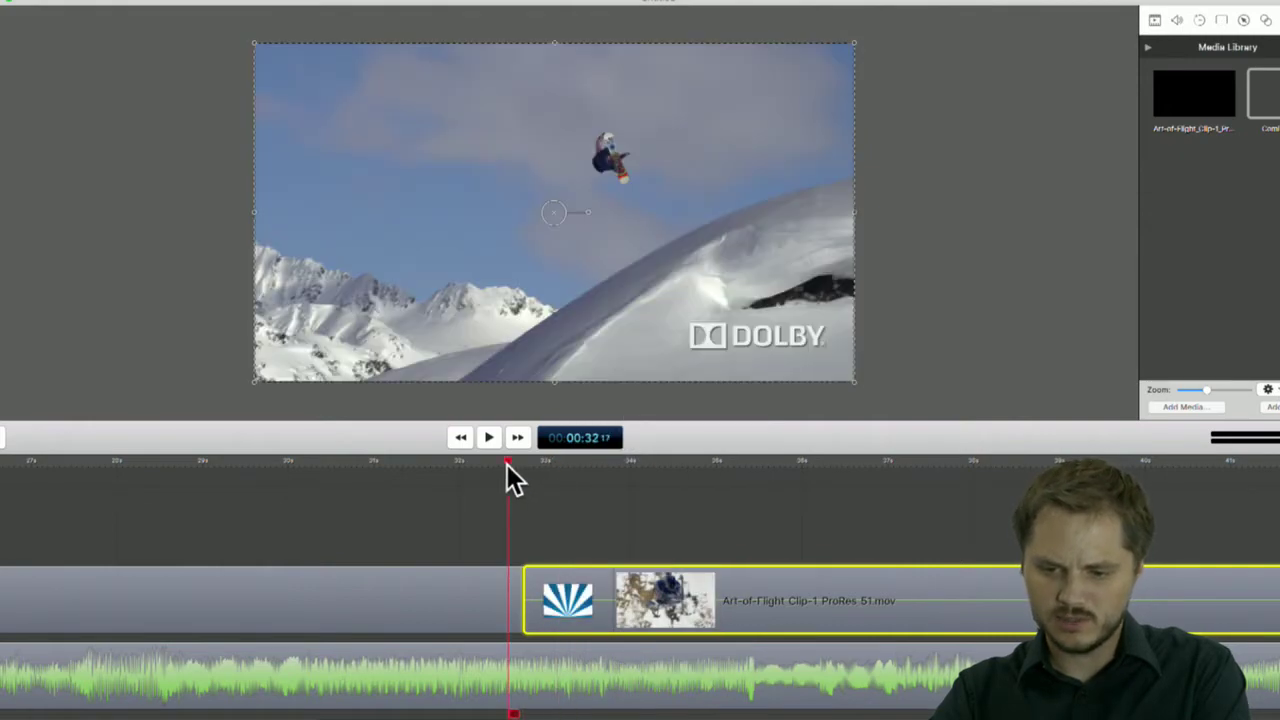
{"action": "key", "text": "space"}
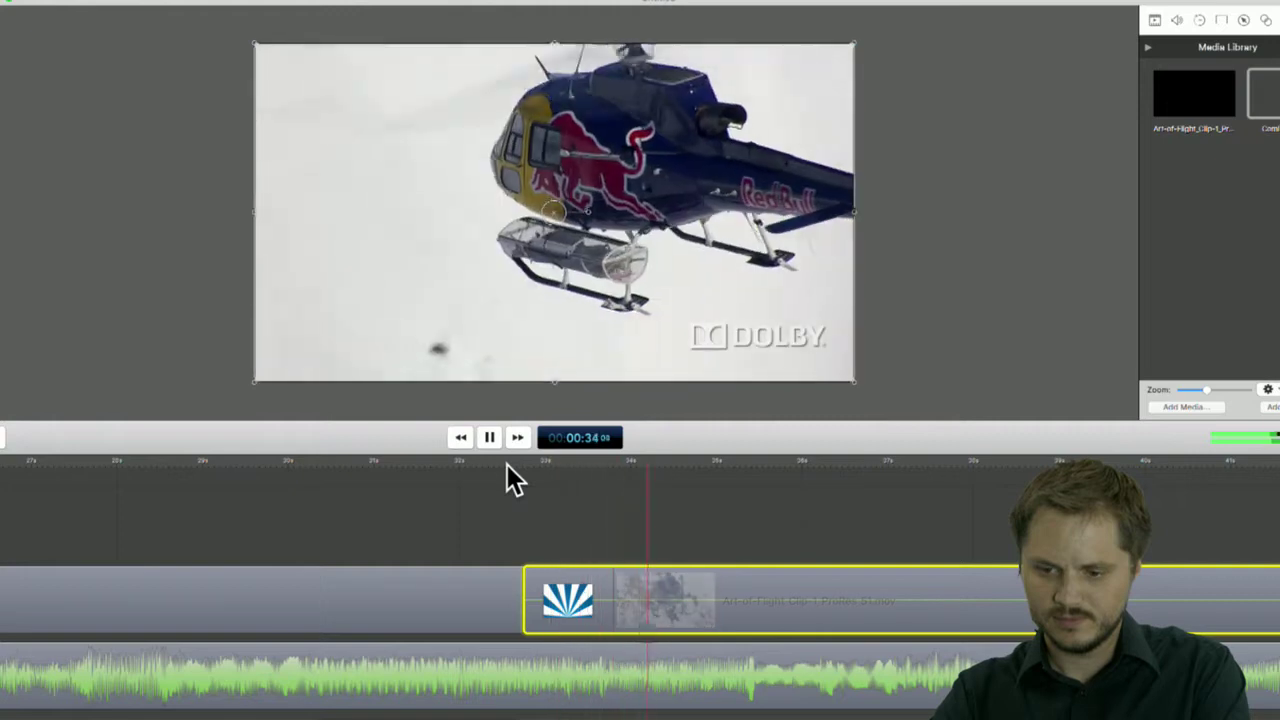
{"action": "key", "text": "space"}
Change the transition between the two clips to Zany Exit
{"action": "right_click", "coordinate": [579, 601]}
{"action": "scroll", "coordinate": [643, 712], "scroll_direction": "down", "scroll_amount": 10}
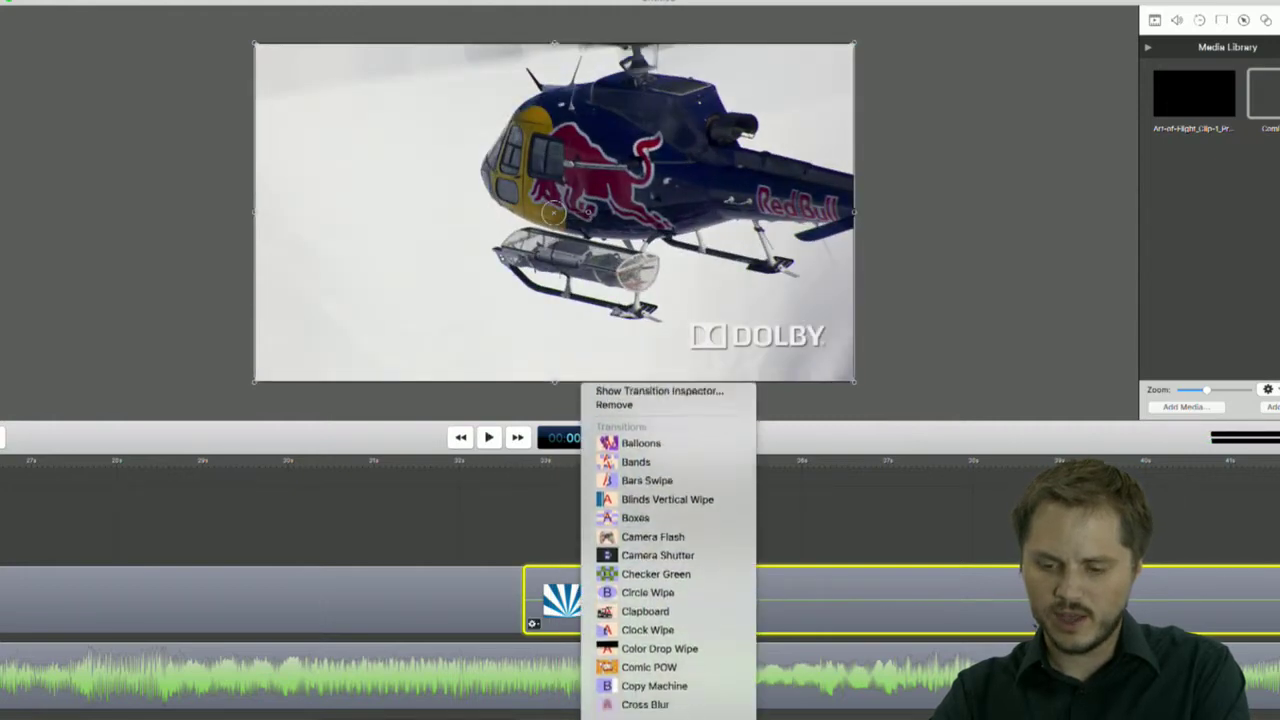
{"action": "scroll", "coordinate": [643, 712], "scroll_direction": "down", "scroll_amount": 15}
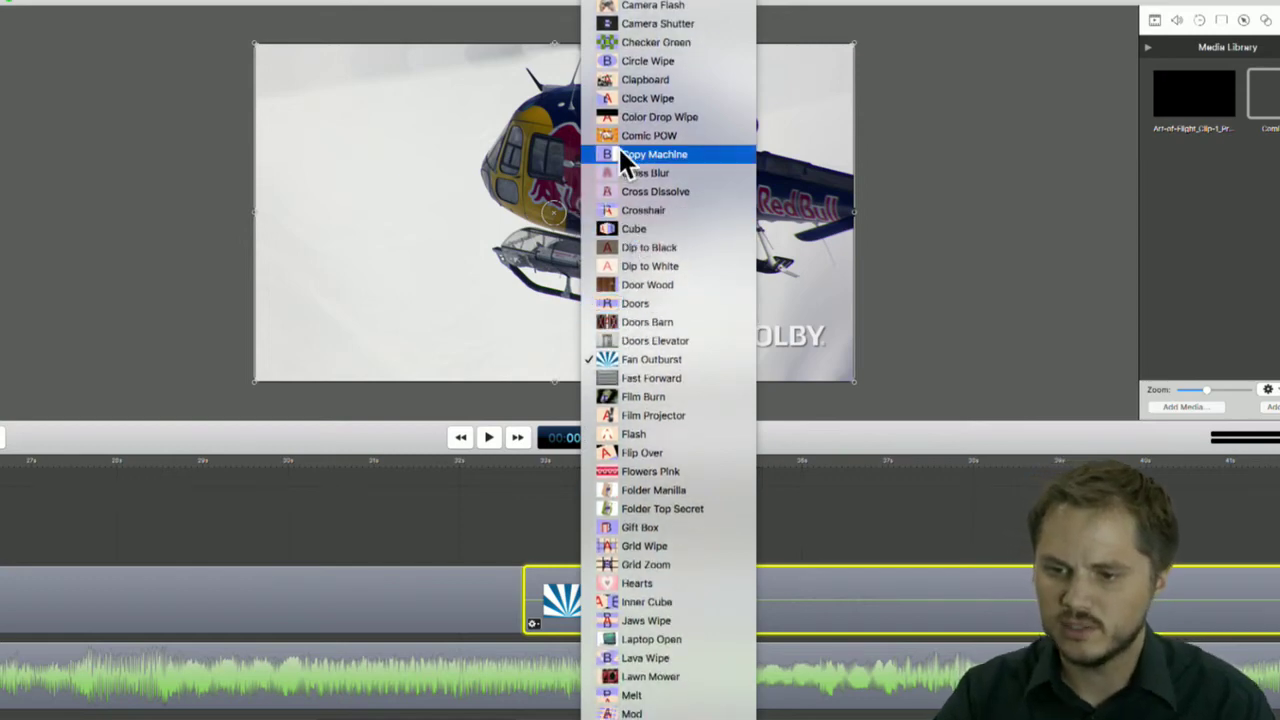
{"action": "scroll", "coordinate": [620, 680], "scroll_direction": "down", "scroll_amount": 2}
{"action": "scroll", "coordinate": [668, 400], "scroll_direction": "down", "scroll_amount": 15}
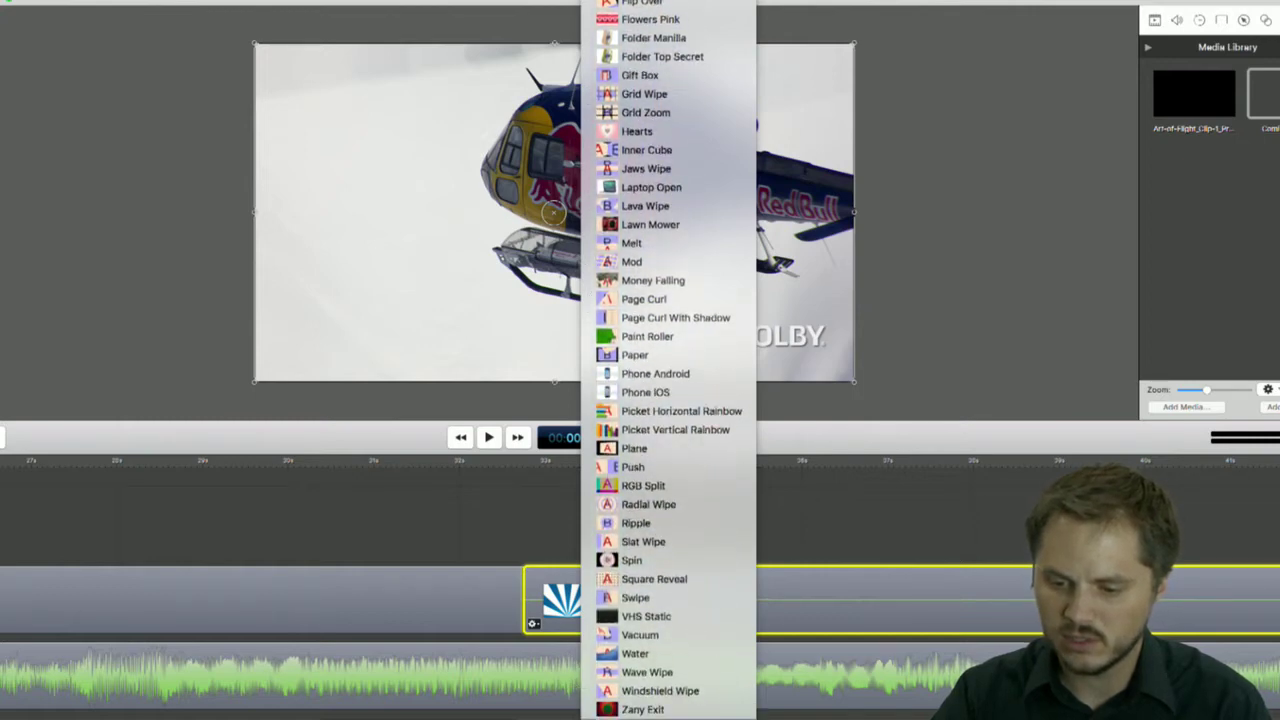
{"action": "left_click", "coordinate": [650, 710]}
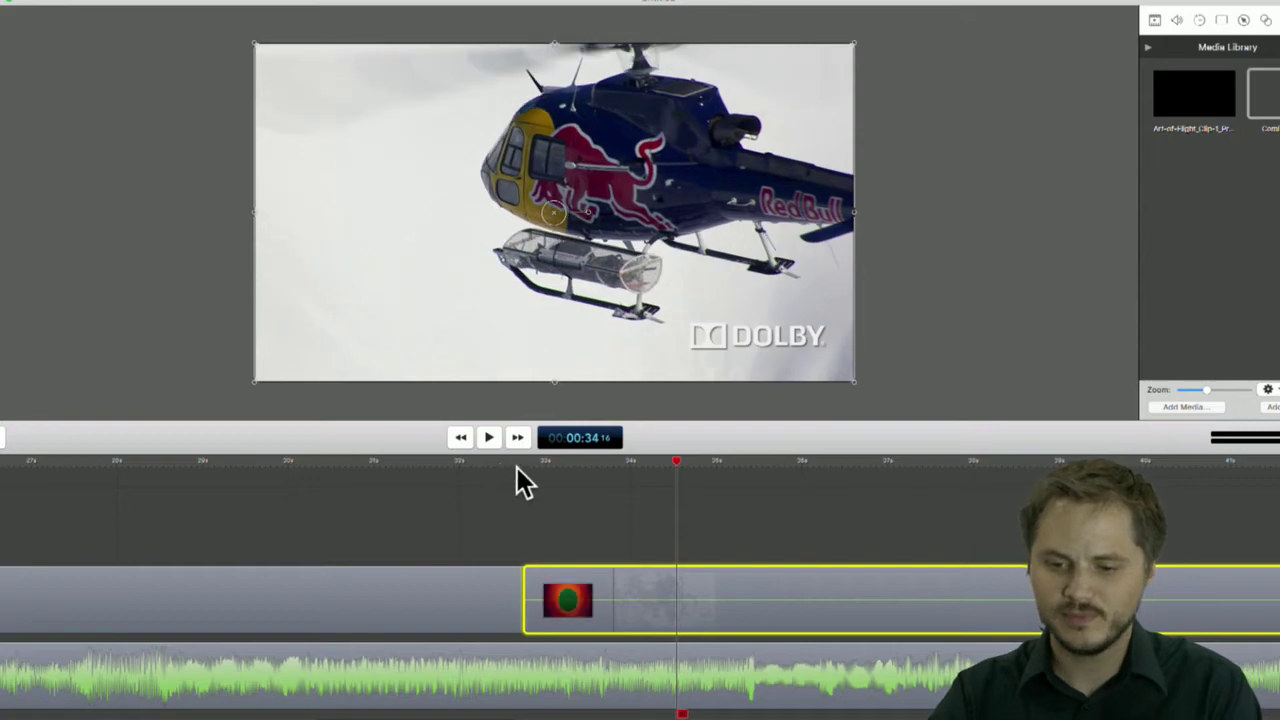
Play back the Zany Exit transition from just before the overlap and scrub through its green circle section
{"action": "left_click", "coordinate": [492, 464]}
{"action": "key", "text": "space"}
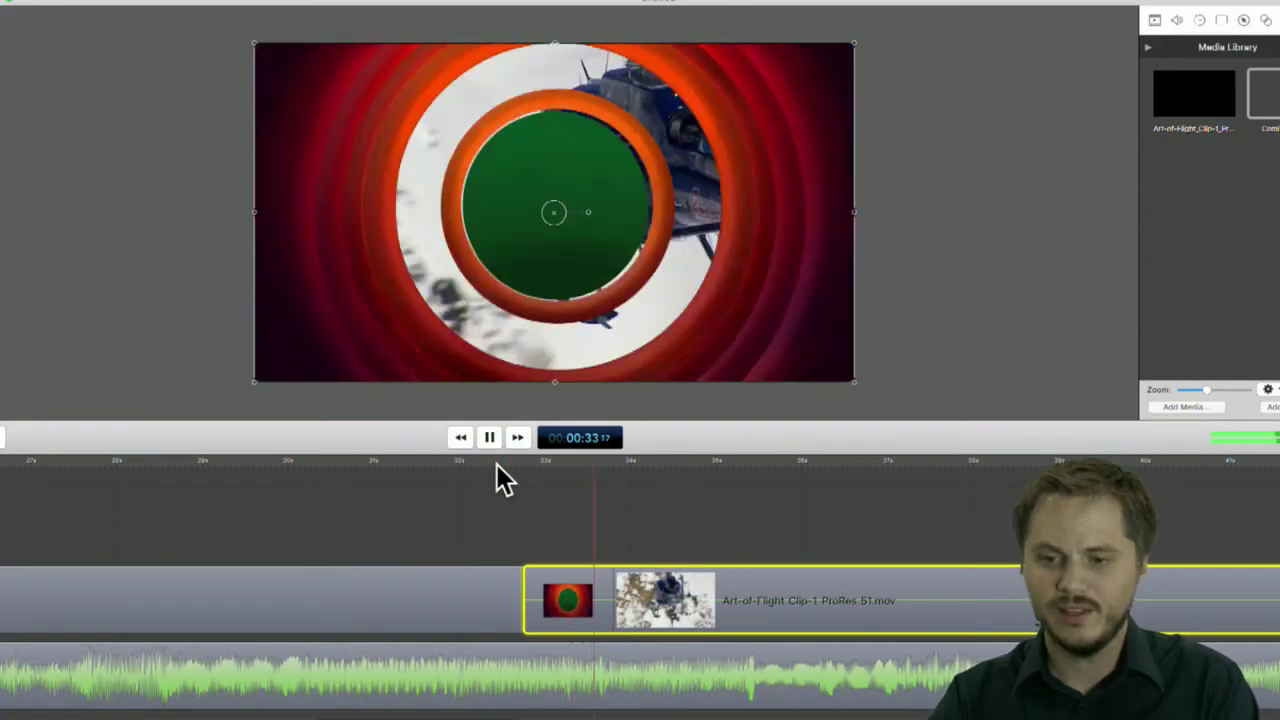
{"action": "key", "text": "space"}
{"action": "left_click_drag", "start_coordinate": [540, 472], "coordinate": [568, 462]}
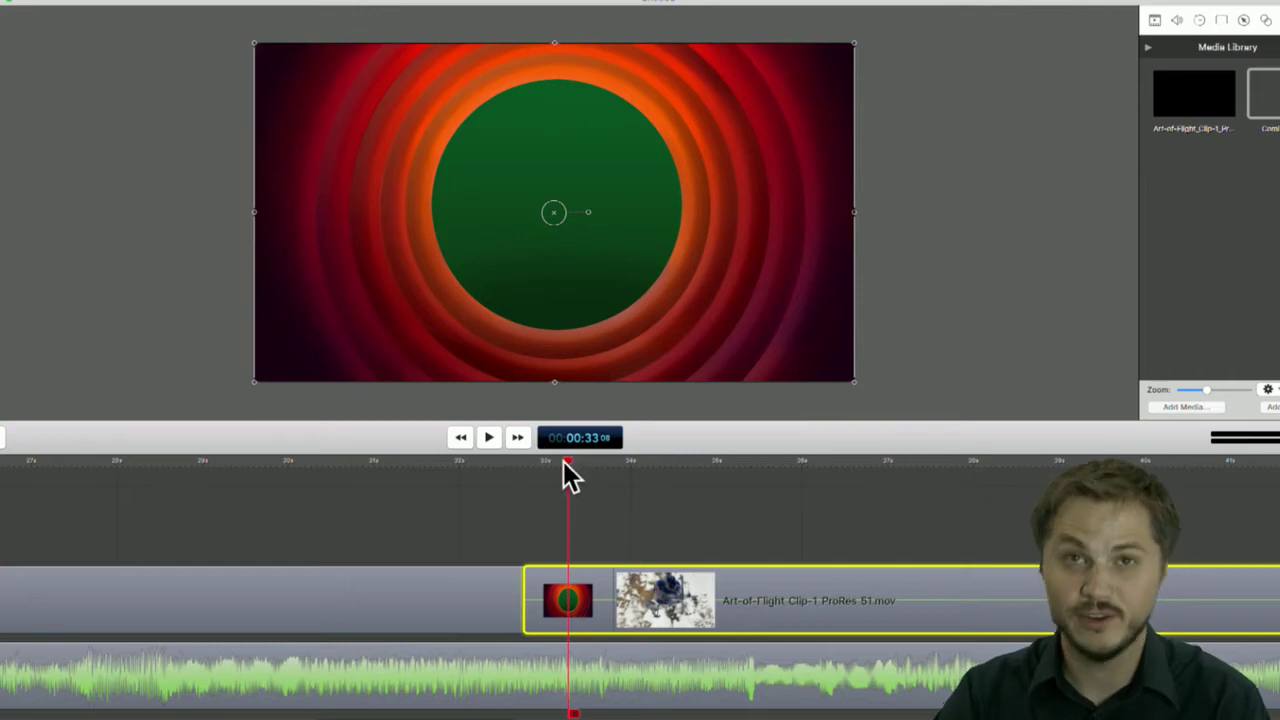
{"action": "mouse_move", "coordinate": [565, 461]}
{"action": "left_mouse_down"}
{"action": "mouse_move", "coordinate": [536, 461]}
{"action": "mouse_move", "coordinate": [574, 463]}
{"action": "left_mouse_up"}
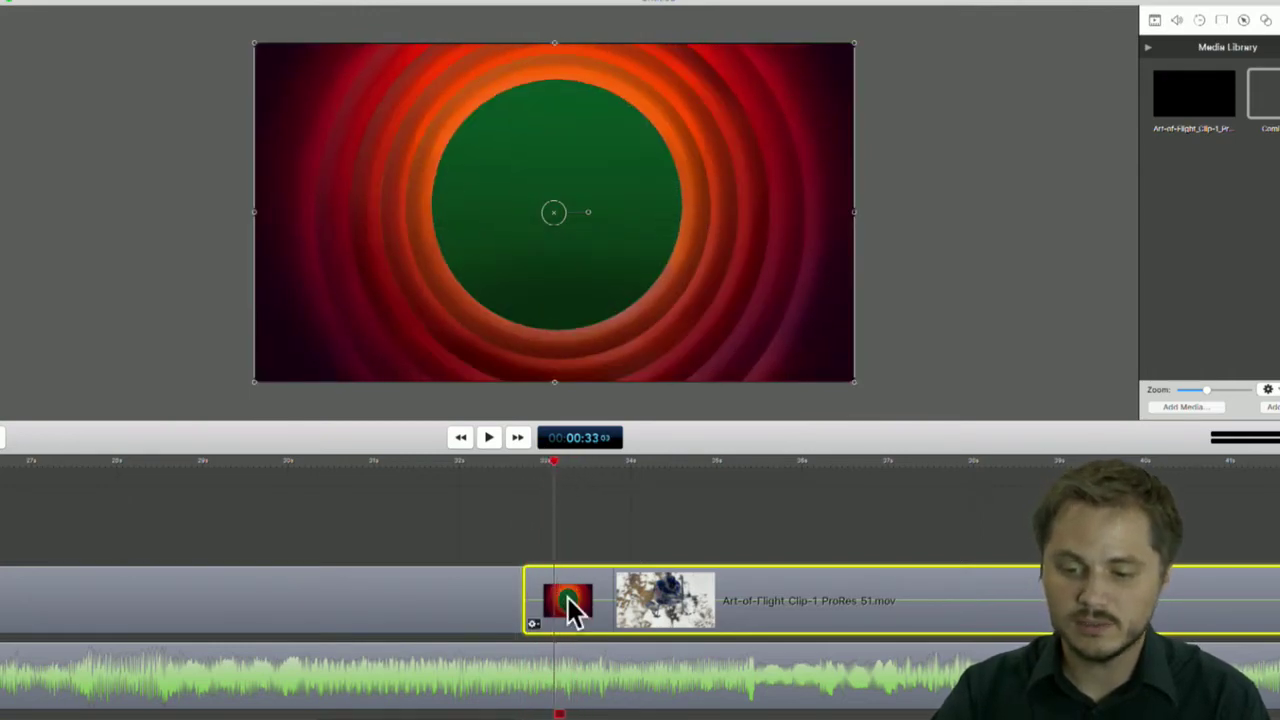
Change the transition between the two clips to Film Burn and play it back from just before the overlap
{"action": "right_click", "coordinate": [566, 598]}
{"action": "scroll", "coordinate": [657, 600], "scroll_direction": "down", "scroll_amount": 8}
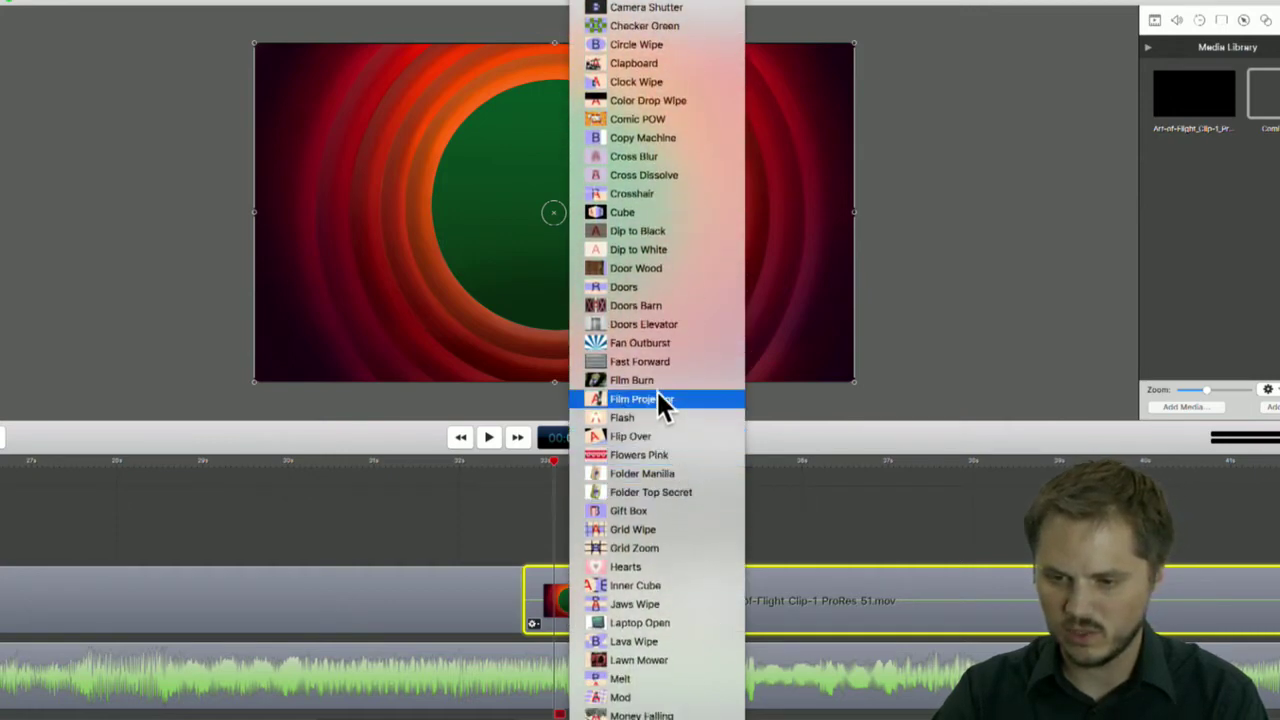
{"action": "left_click", "coordinate": [657, 396]}
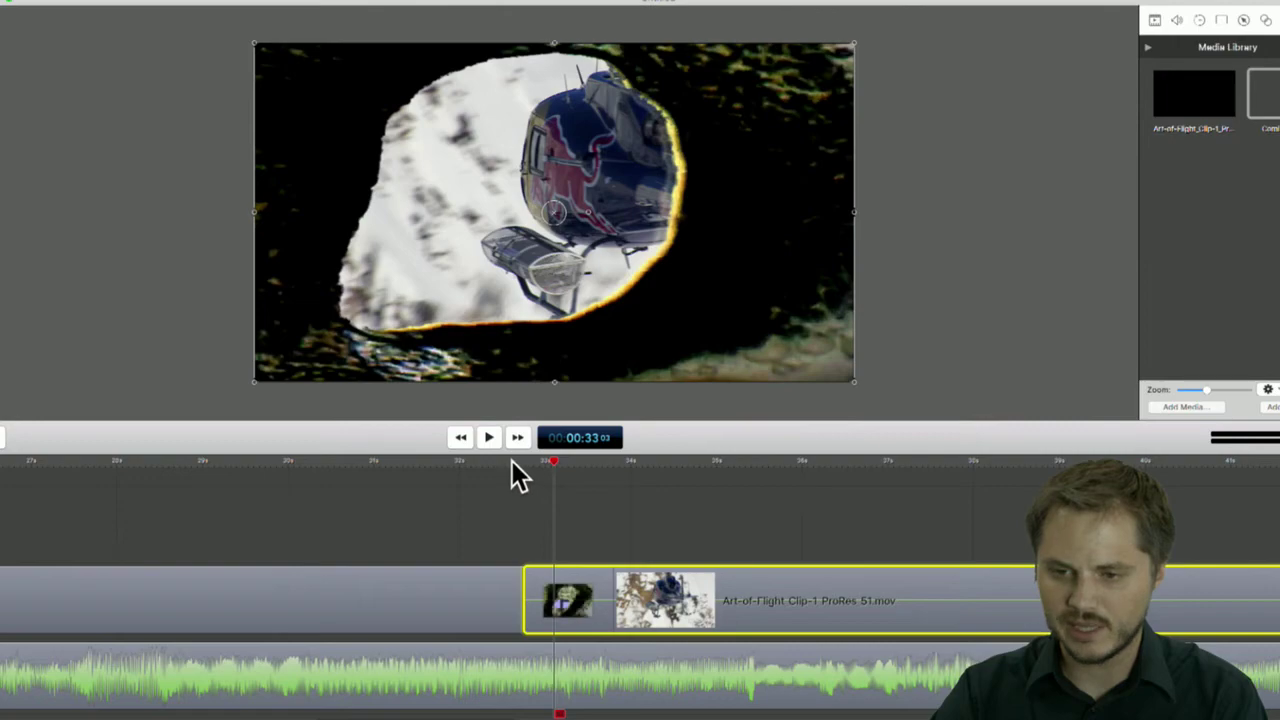
{"action": "mouse_move", "coordinate": [553, 461]}
{"action": "left_mouse_down"}
{"action": "mouse_move", "coordinate": [501, 460]}
{"action": "mouse_move", "coordinate": [669, 467]}
{"action": "mouse_move", "coordinate": [520, 471]}
{"action": "mouse_move", "coordinate": [531, 470]}
{"action": "left_mouse_up"}
{"action": "key", "text": "space"}
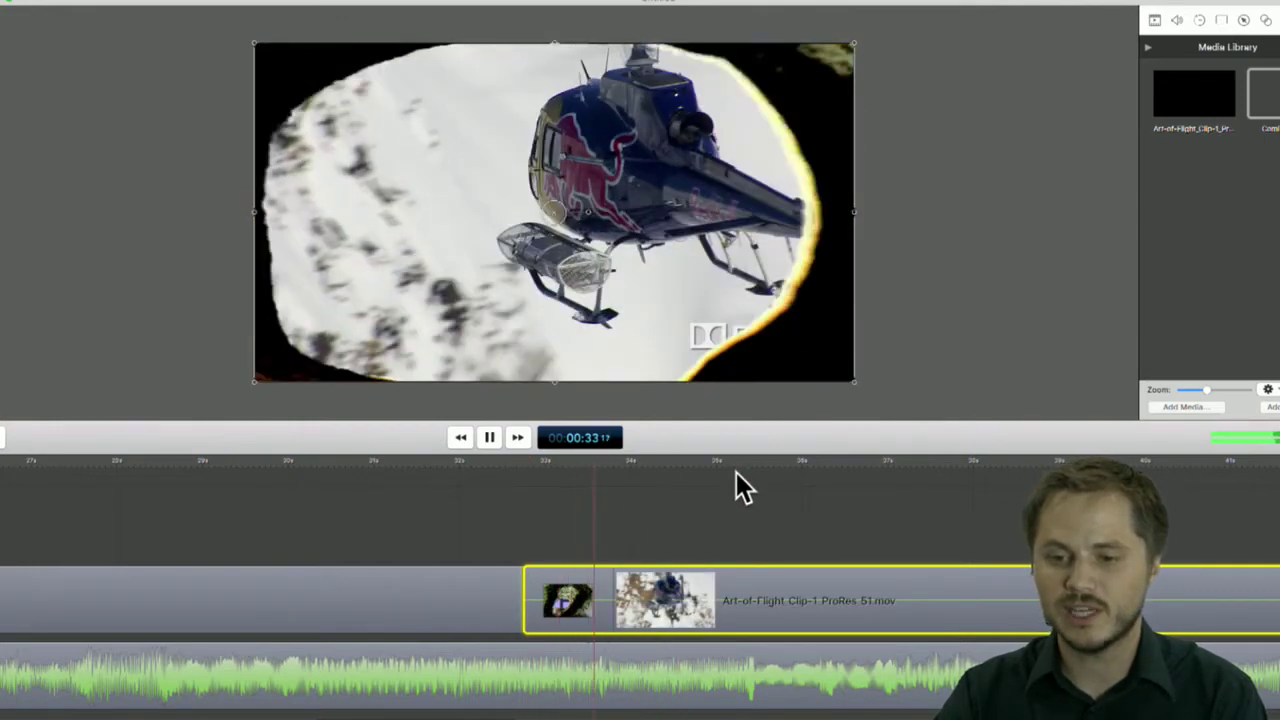
{"action": "key", "text": "space"}
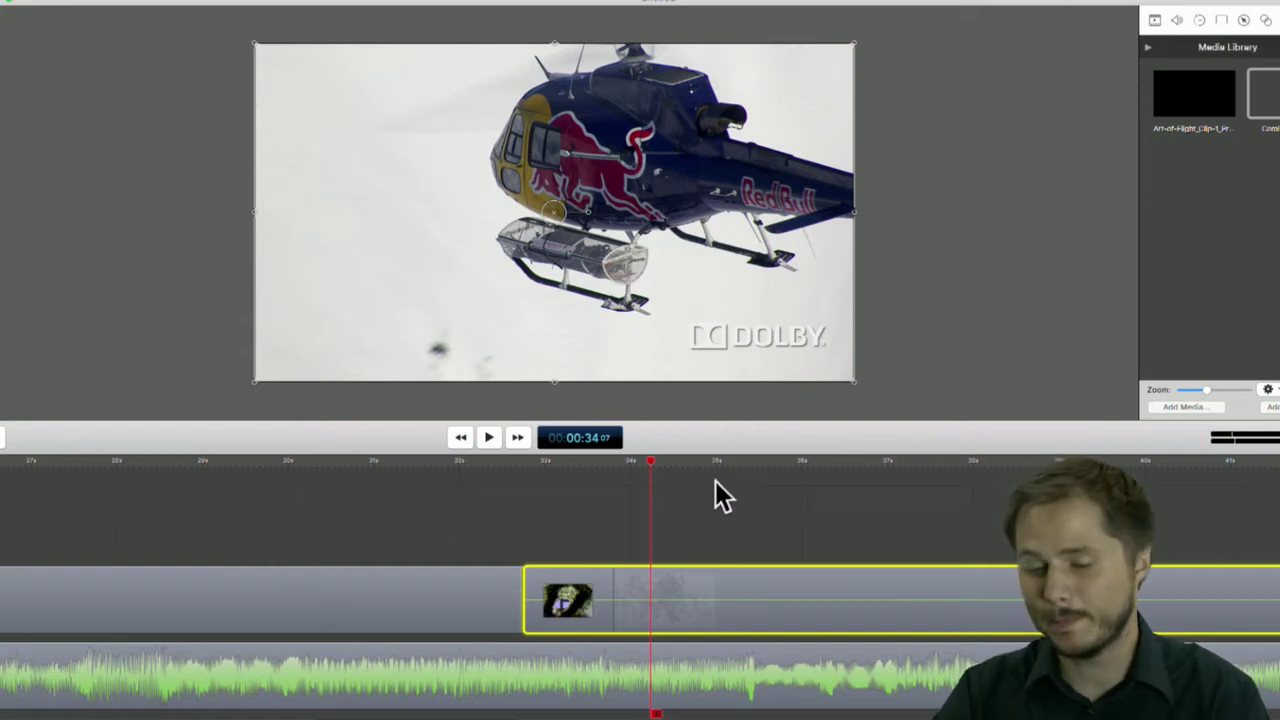
Change the transition between the two clips to Folder Top Secret and scrub through it up to 34:06
{"action": "right_click", "coordinate": [570, 610]}
{"action": "scroll", "coordinate": [650, 660], "scroll_direction": "down", "scroll_amount": 10}
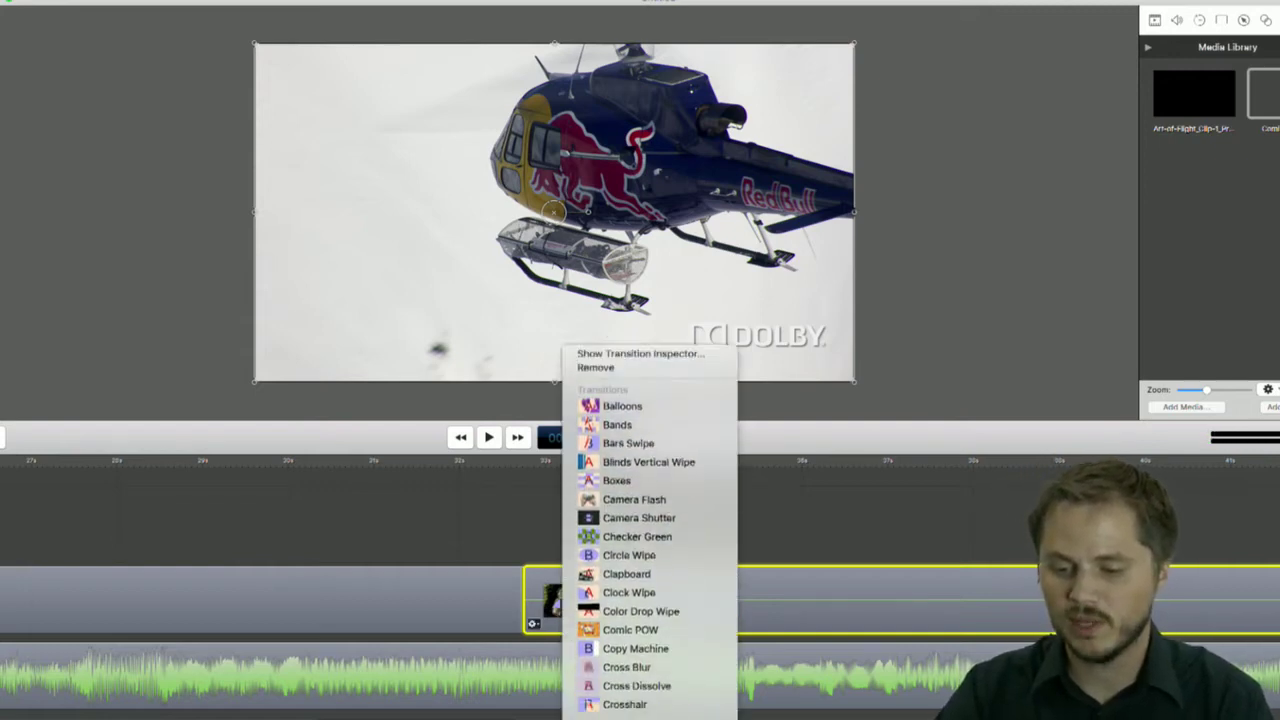
{"action": "scroll", "coordinate": [640, 540], "scroll_direction": "down", "scroll_amount": 10}
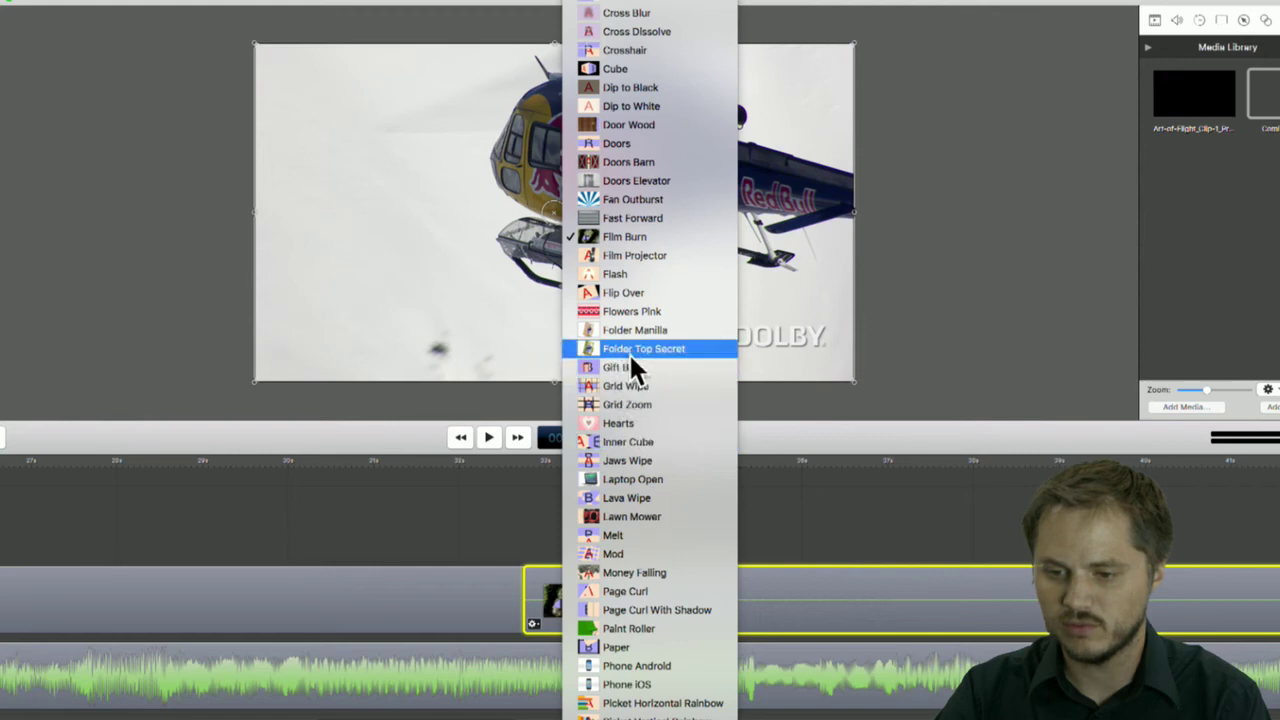
{"action": "left_click", "coordinate": [638, 348]}
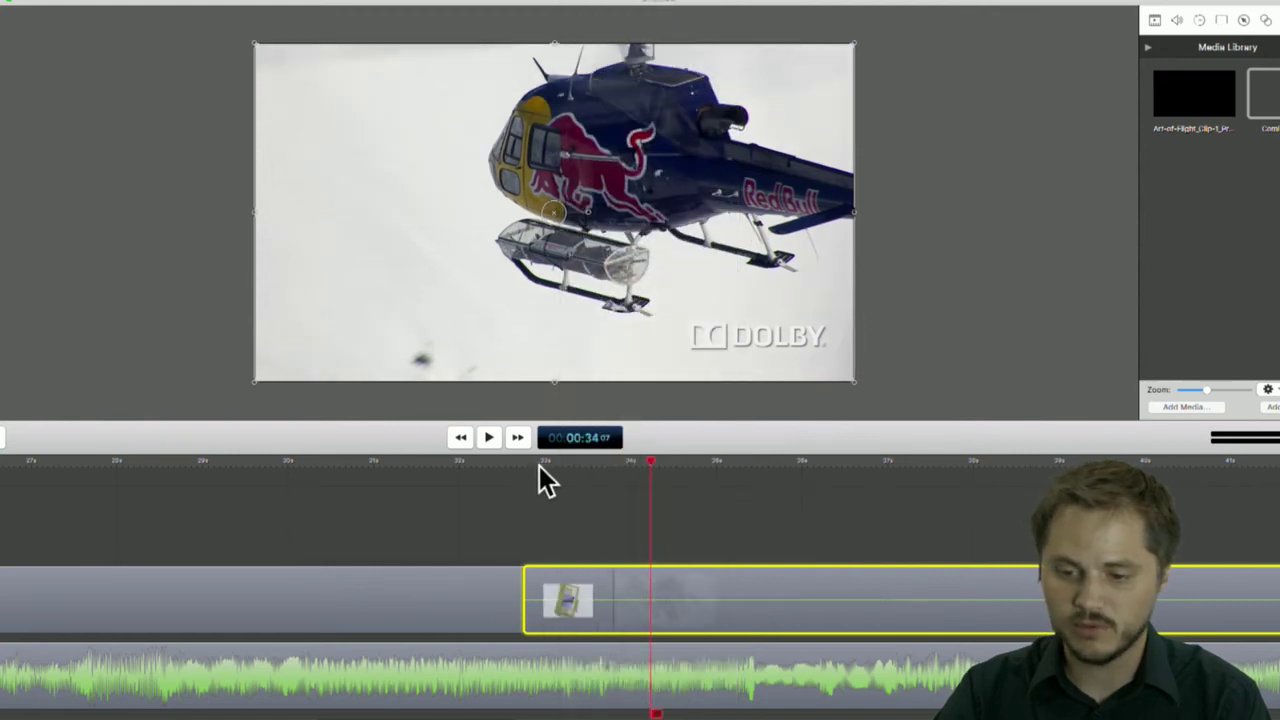
{"action": "left_click_drag", "start_coordinate": [509, 465], "coordinate": [648, 469]}
Change the transition between the two clips to Laptop Open
{"action": "left_click", "coordinate": [561, 567]}
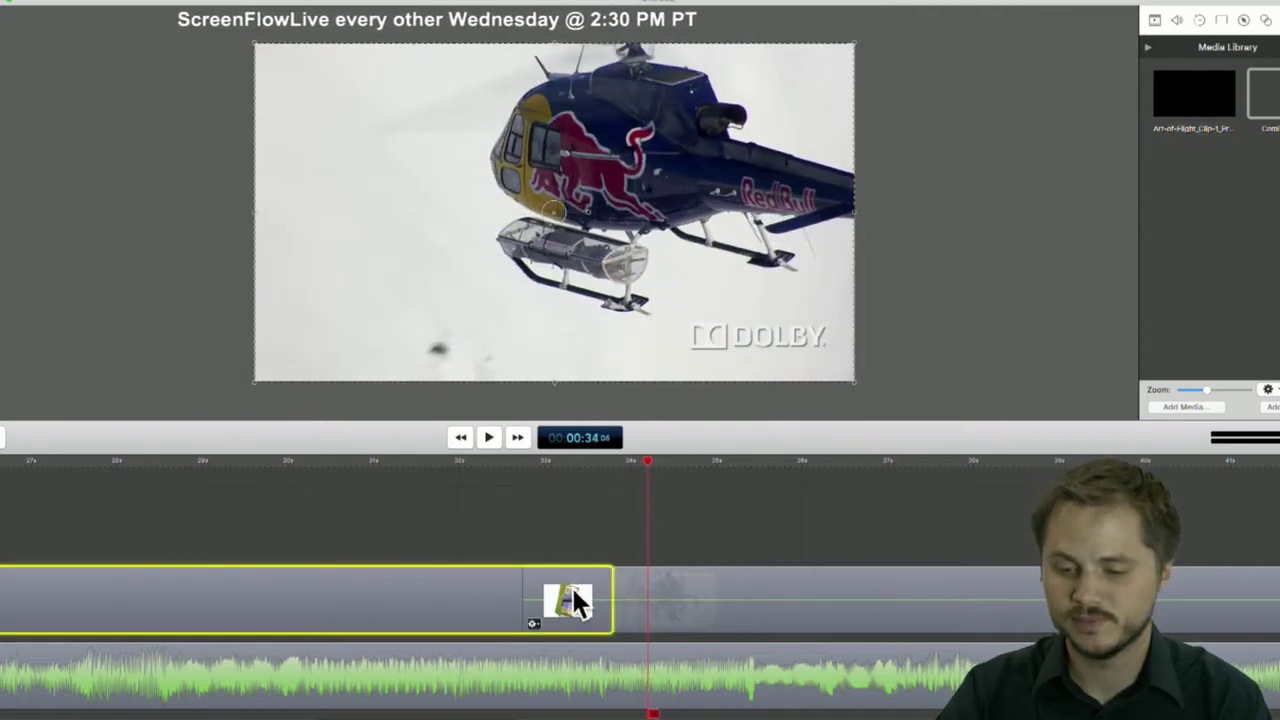
{"action": "right_click", "coordinate": [572, 587]}
{"action": "scroll", "coordinate": [662, 660], "scroll_direction": "down", "scroll_amount": 10}
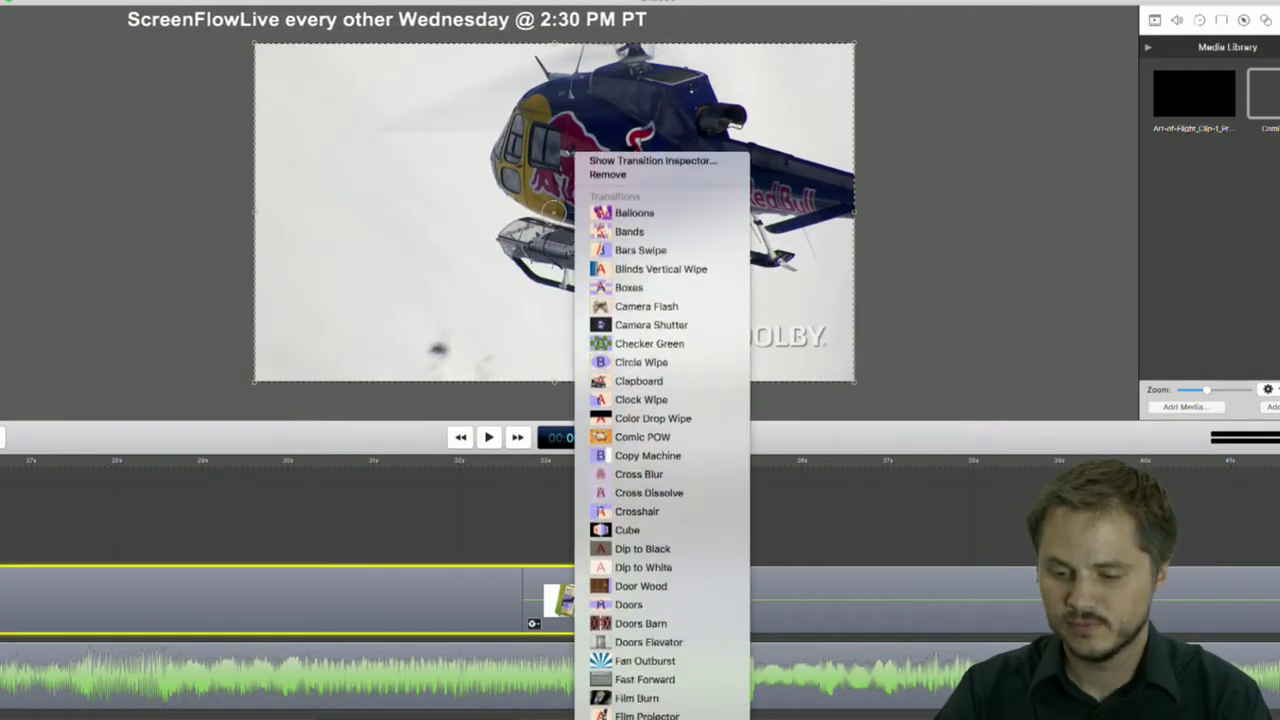
{"action": "scroll", "coordinate": [662, 700], "scroll_direction": "down", "scroll_amount": 8}
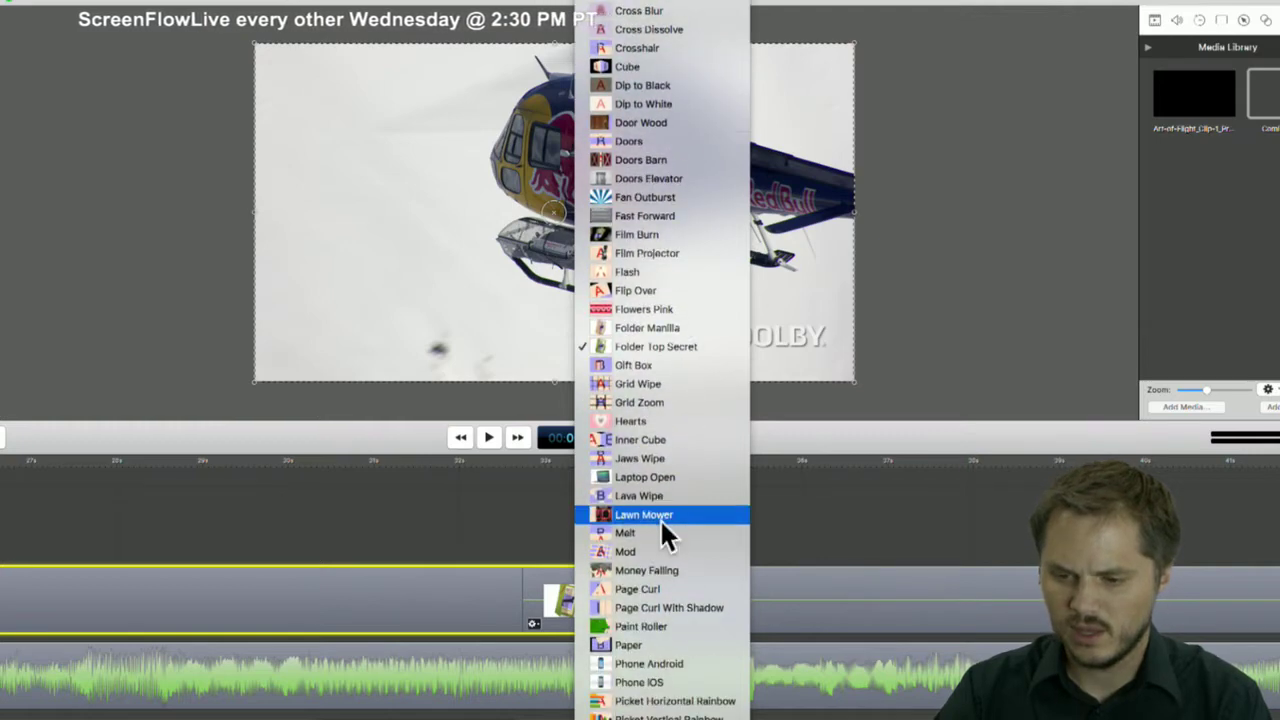
{"action": "left_click", "coordinate": [691, 476]}
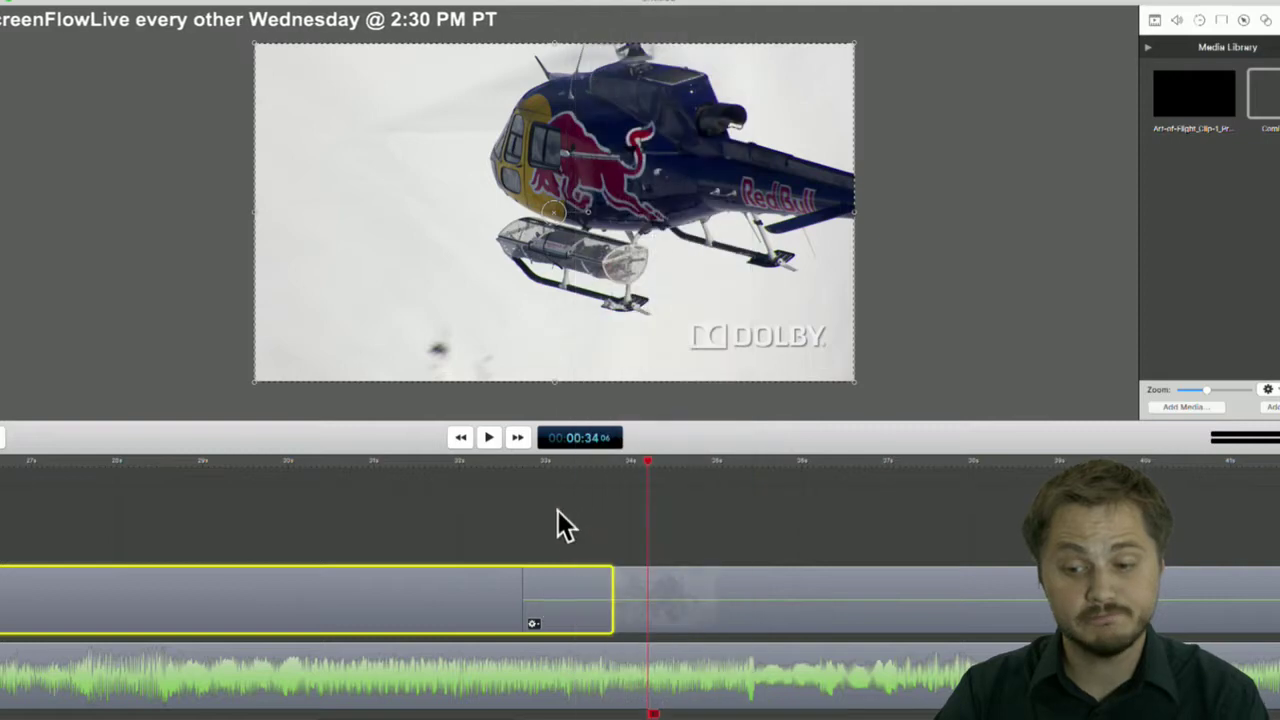
Play back the Laptop Open transition from 32:14, and scrub through it up to 33:19
{"action": "left_click", "coordinate": [489, 463]}
{"action": "left_click", "coordinate": [499, 461]}
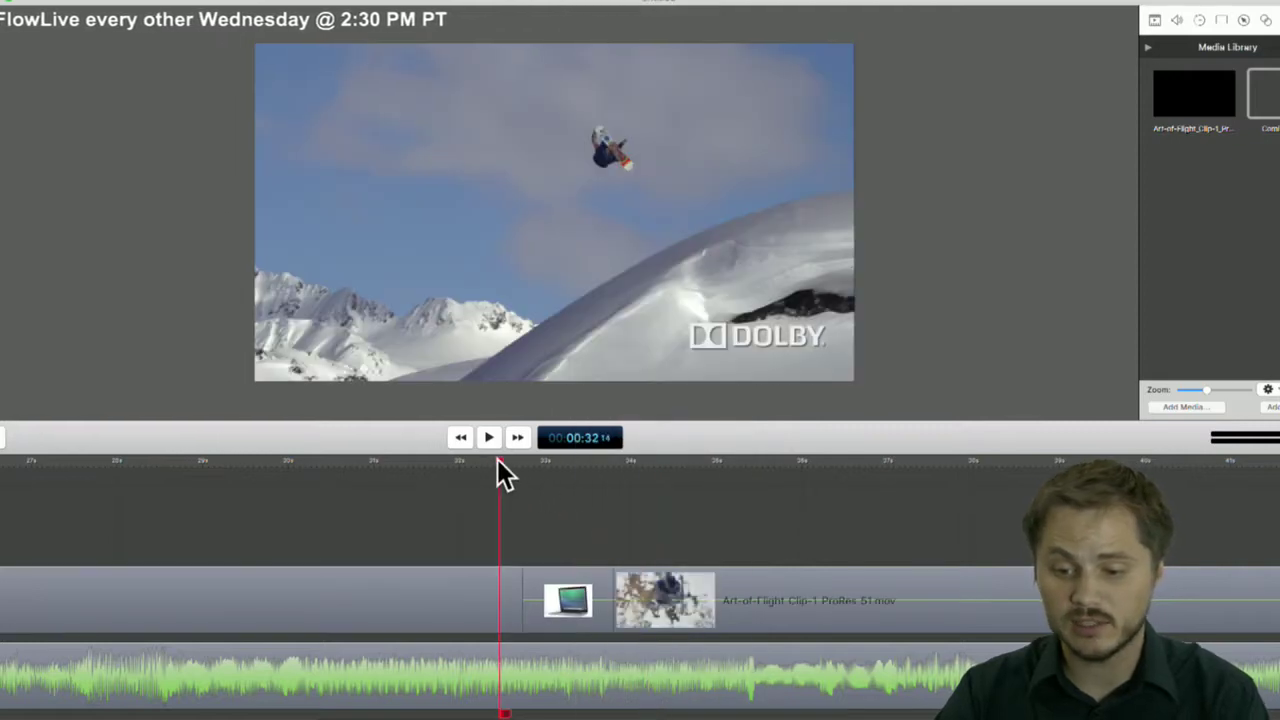
{"action": "left_click_drag", "start_coordinate": [500, 458], "coordinate": [471, 462]}
{"action": "key", "text": "space"}
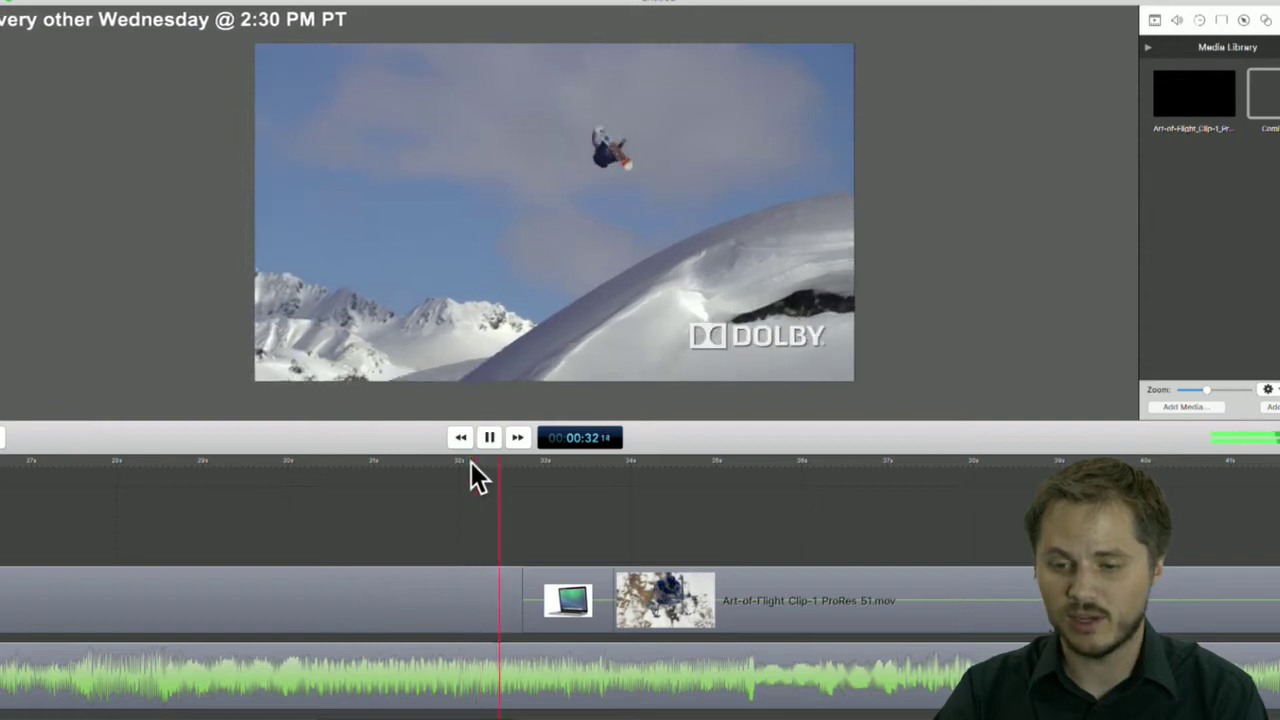
{"action": "key", "text": "space"}
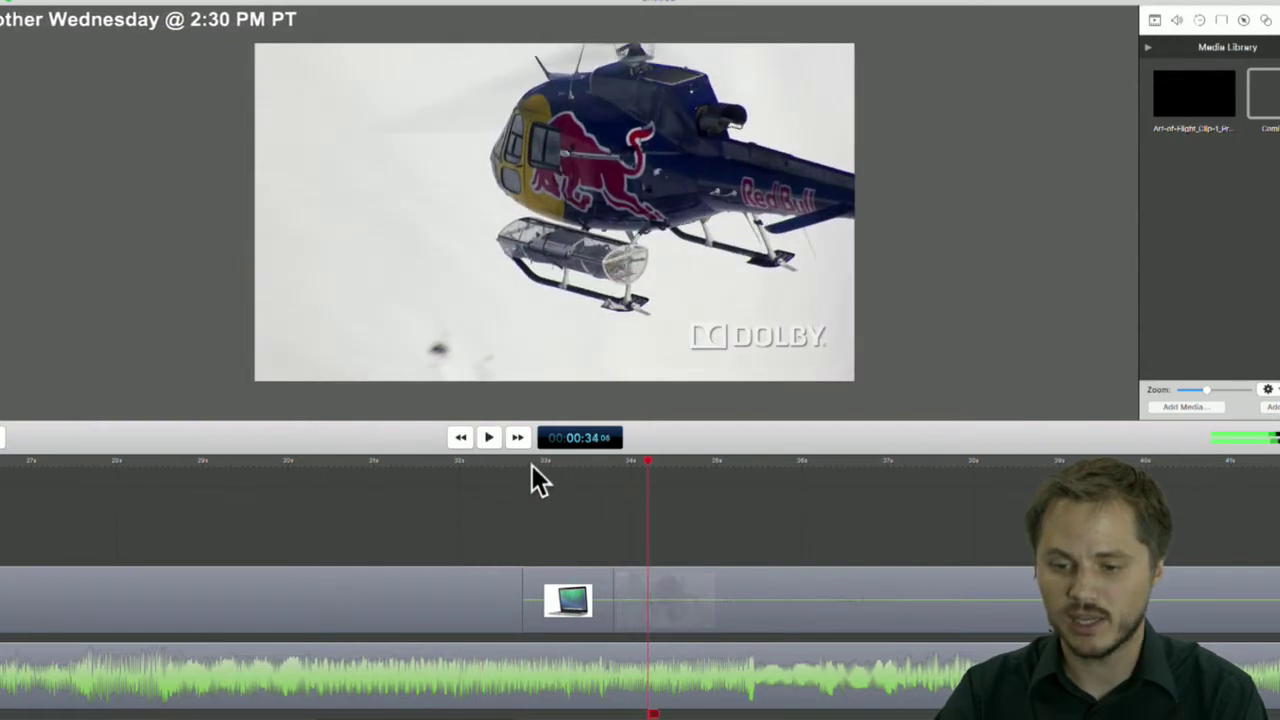
{"action": "left_click", "coordinate": [499, 461]}
{"action": "left_click_drag", "start_coordinate": [499, 461], "coordinate": [598, 470]}
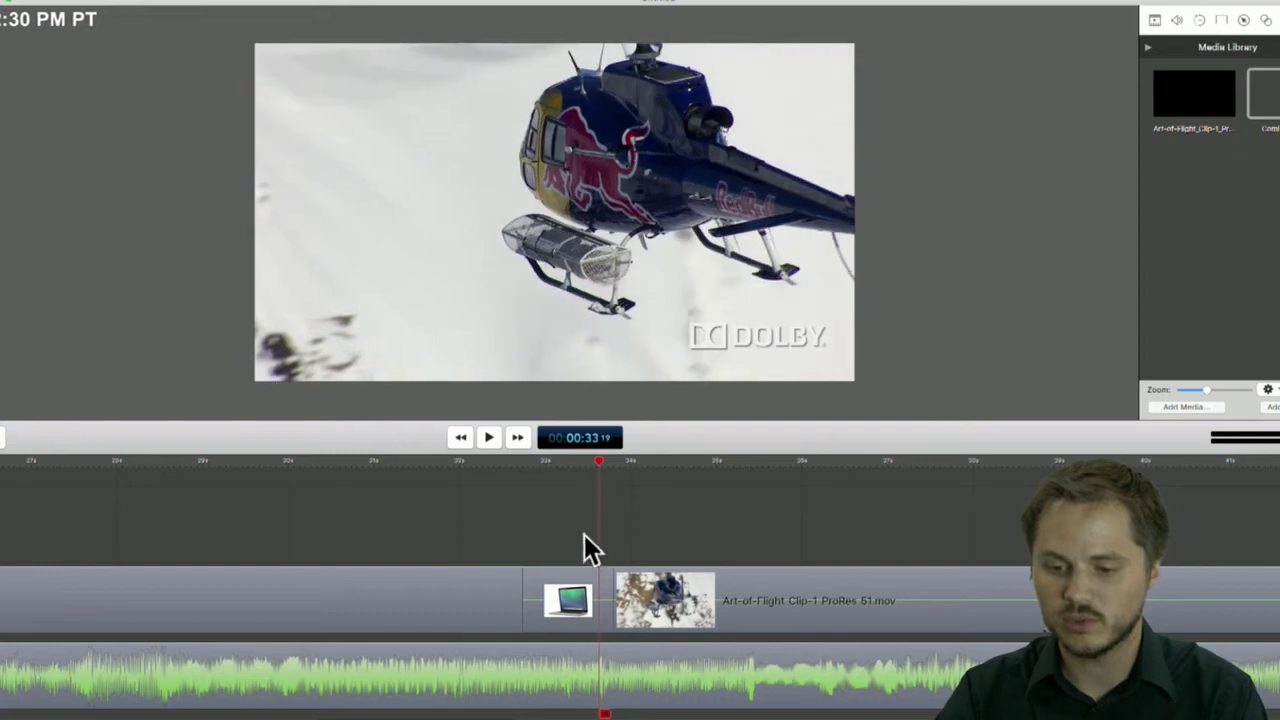
Change the transition between the two clips to Door Wood and preview it from before the overlap up to 33:24
{"action": "right_click", "coordinate": [569, 592]}
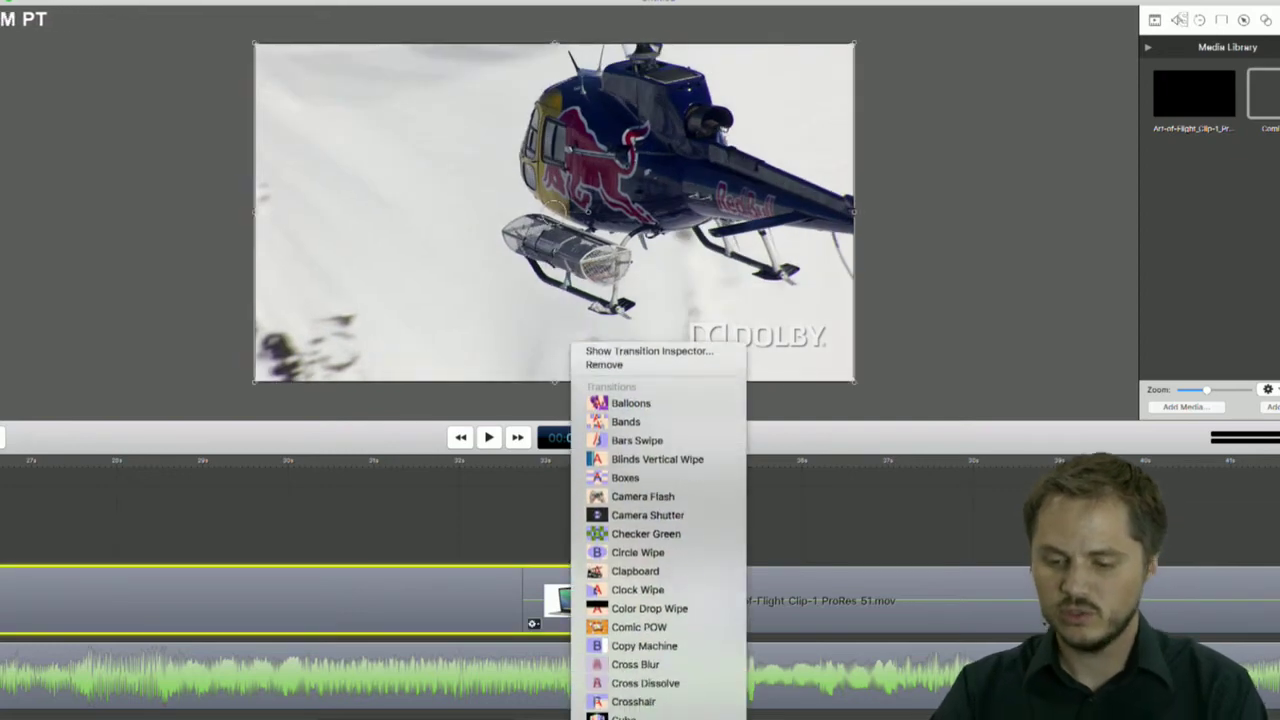
{"action": "scroll", "coordinate": [660, 560], "scroll_direction": "down", "scroll_amount": 5}
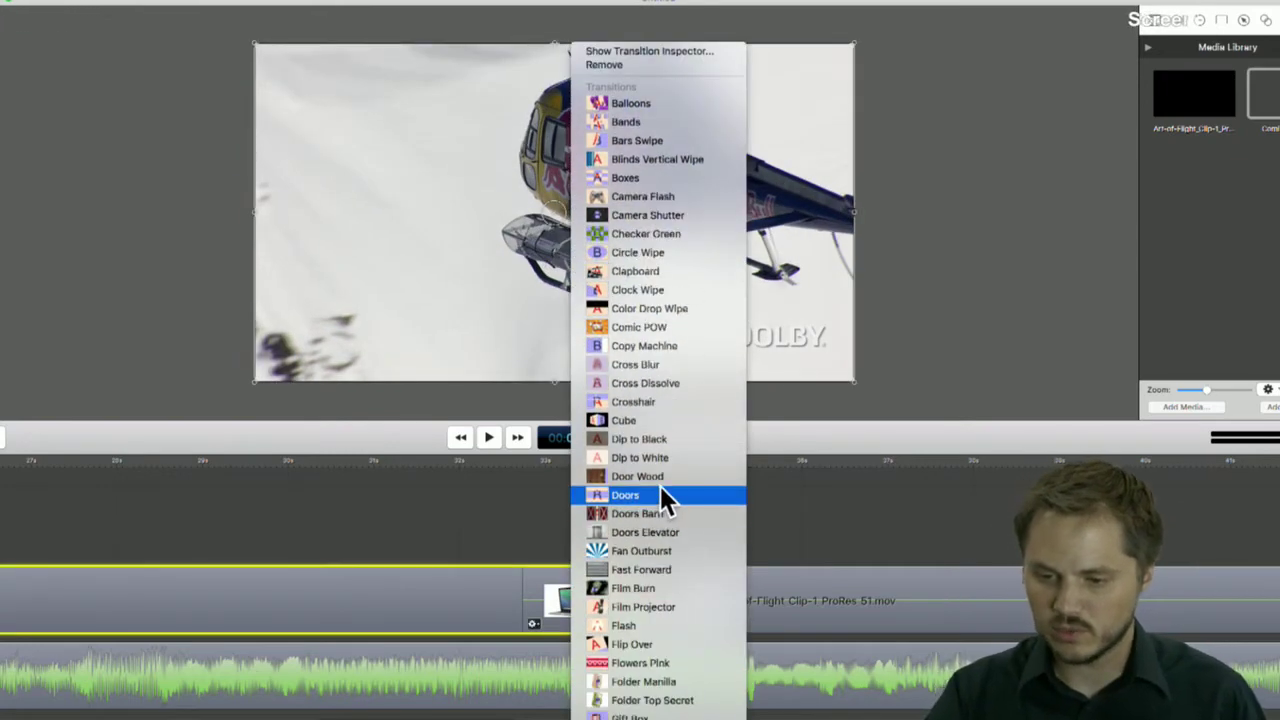
{"action": "left_click", "coordinate": [681, 475]}
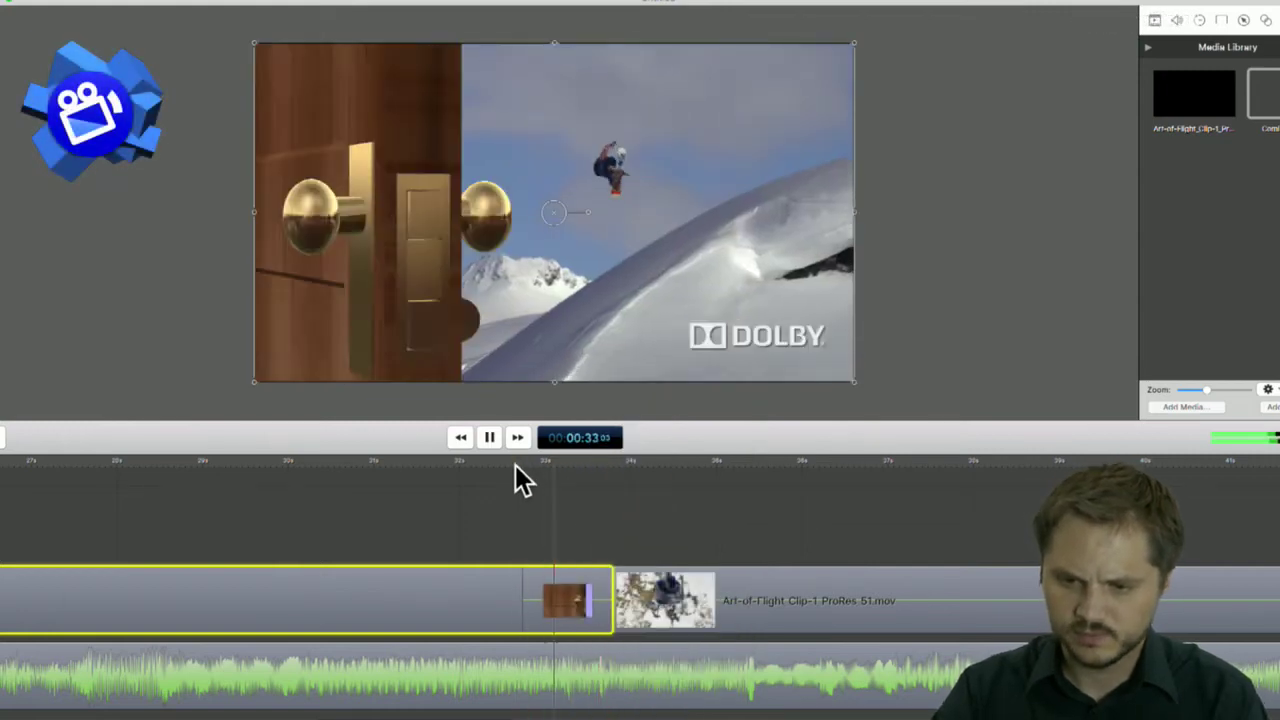
{"action": "left_click_drag", "start_coordinate": [515, 465], "coordinate": [609, 473]}
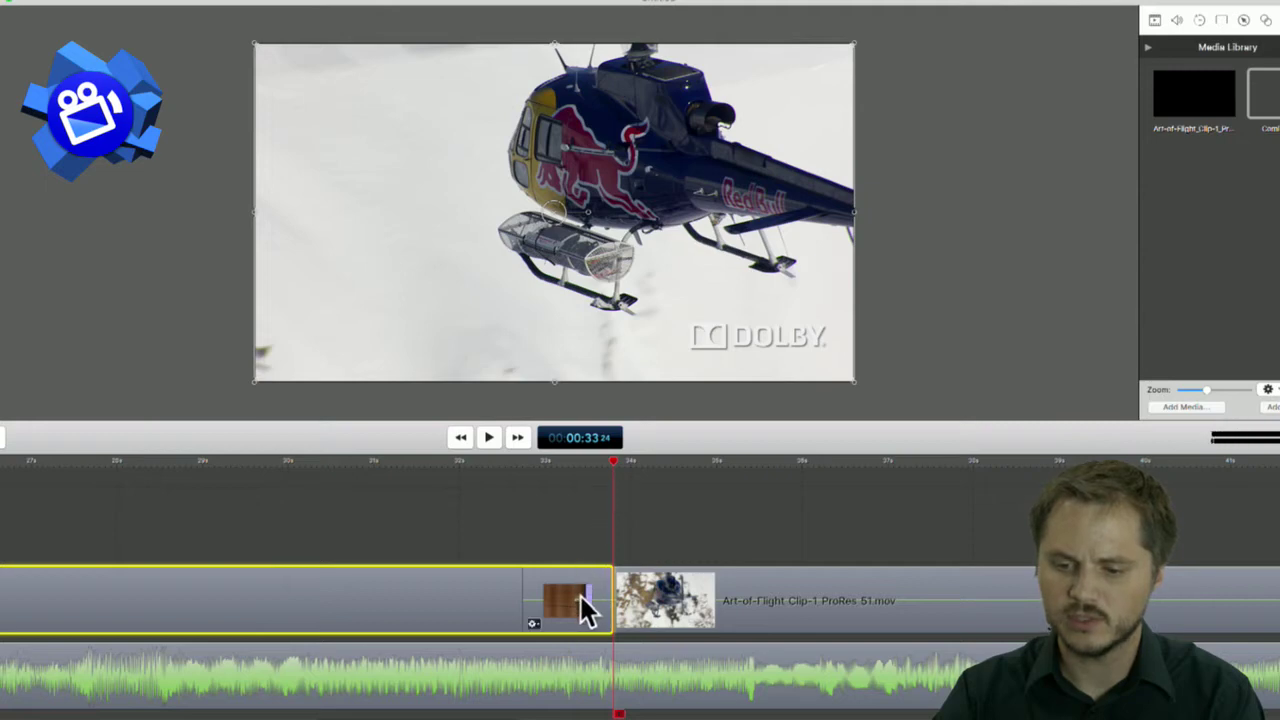
Change the transition between the two clips to Picket Vertical Rainbow
{"action": "right_click", "coordinate": [583, 598]}
{"action": "scroll", "coordinate": [670, 640], "scroll_direction": "down", "scroll_amount": 10}
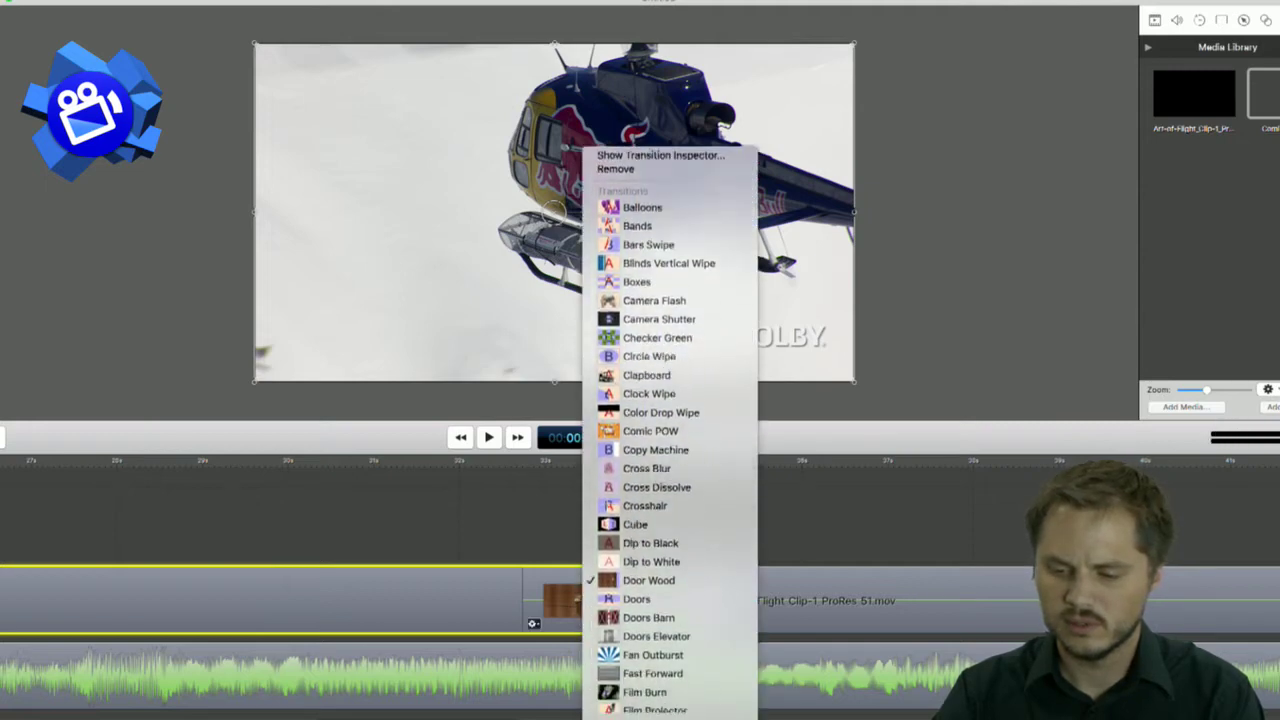
{"action": "scroll", "coordinate": [699, 650], "scroll_direction": "down", "scroll_amount": 5}
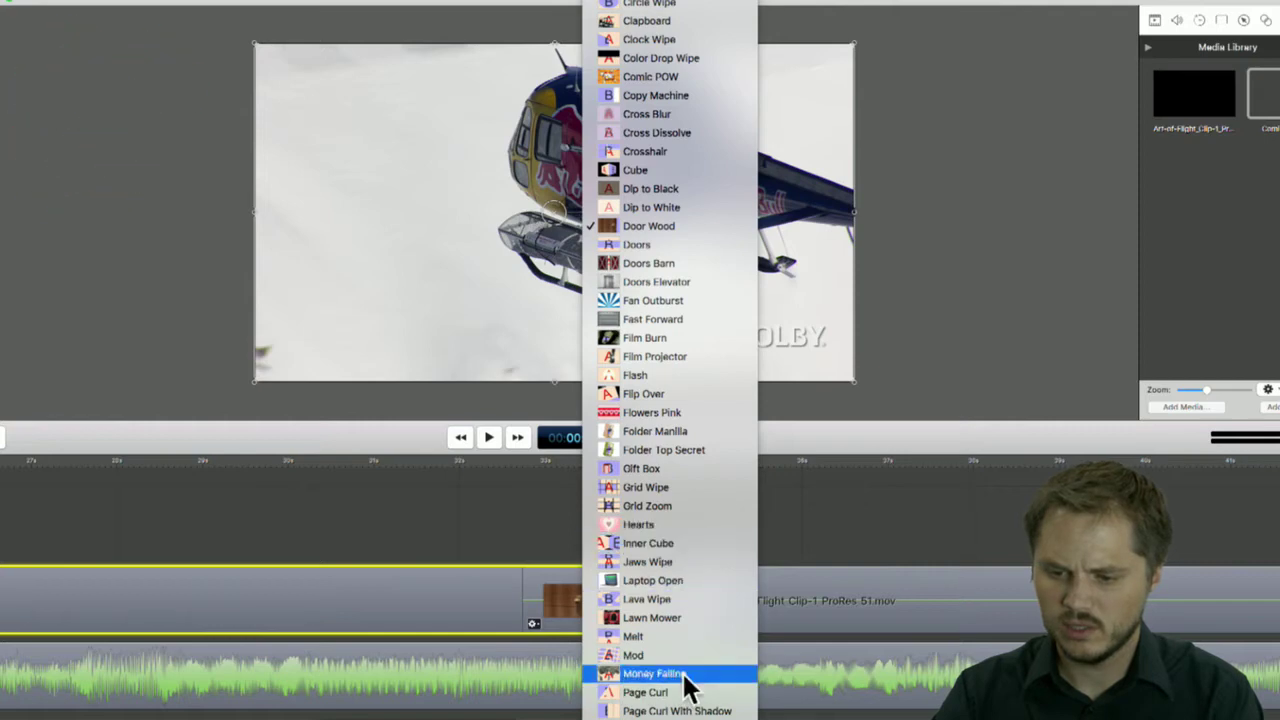
{"action": "scroll", "coordinate": [684, 665], "scroll_direction": "down", "scroll_amount": 3}
{"action": "scroll", "coordinate": [690, 598], "scroll_direction": "down", "scroll_amount": 10}
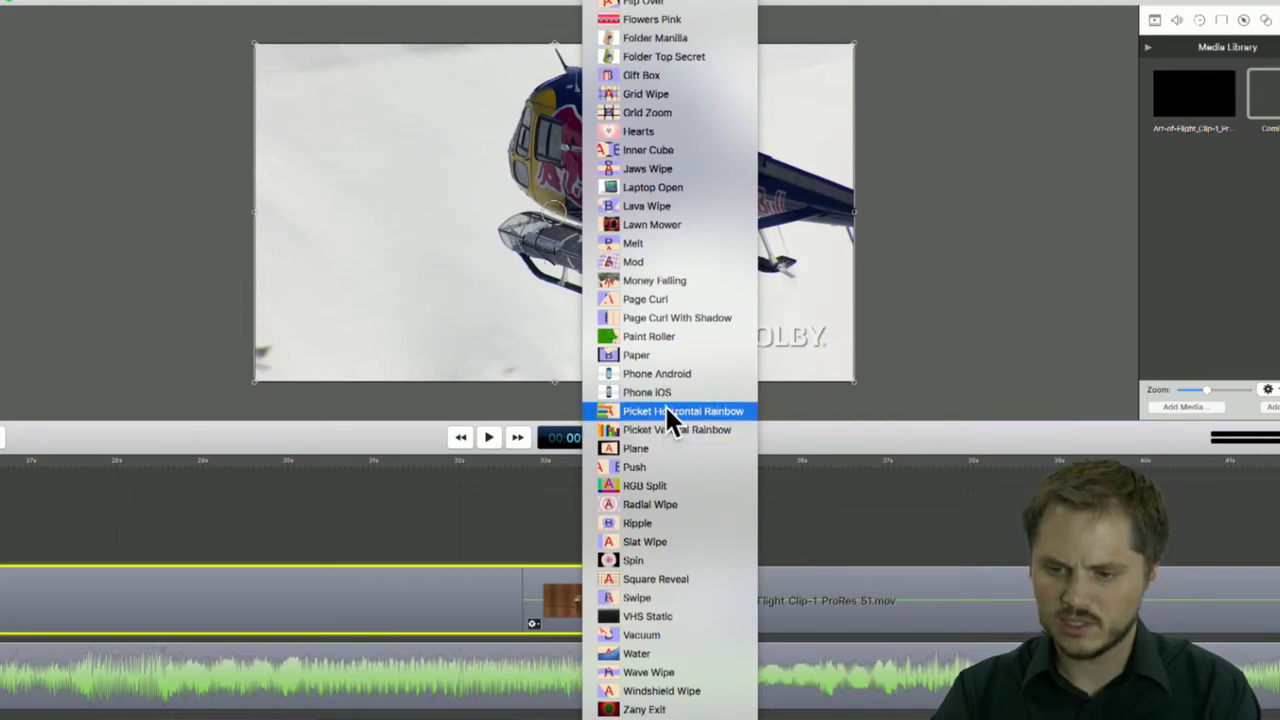
{"action": "left_click", "coordinate": [655, 430]}
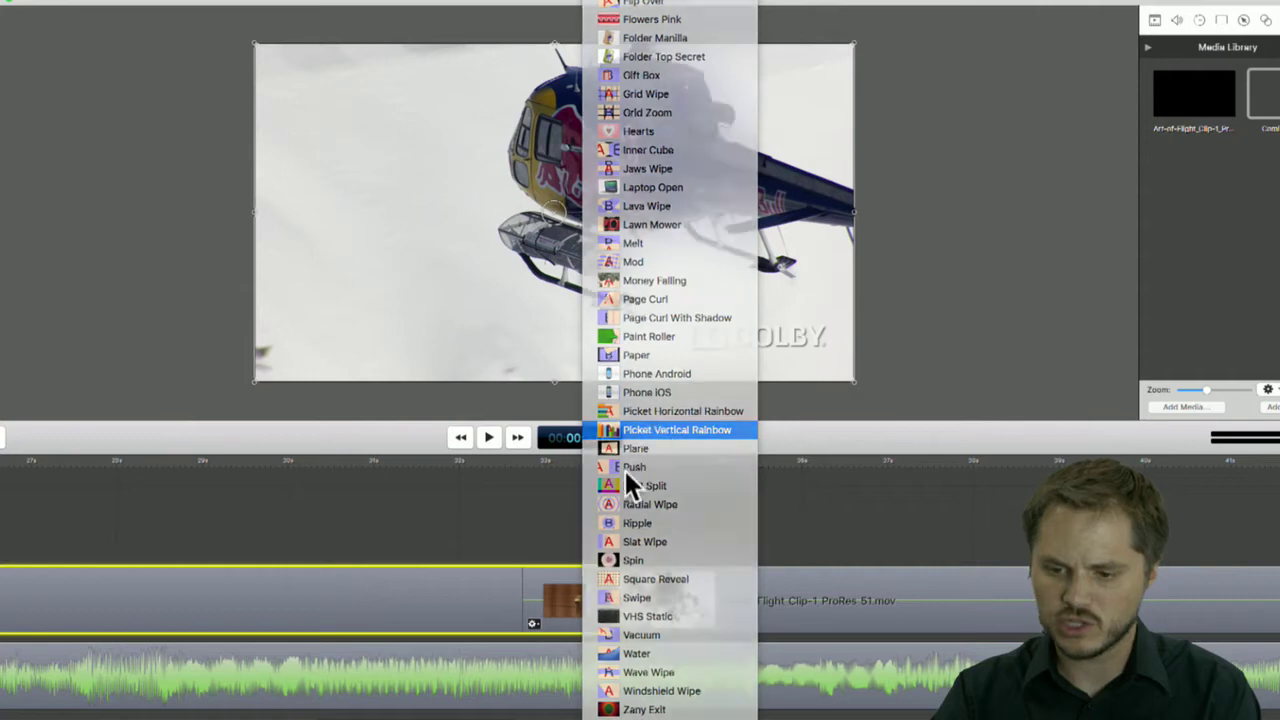
Play back the Picket Vertical Rainbow transition from 32:14, scrub to 33:16, and deselect the clip
{"action": "left_click", "coordinate": [499, 461]}
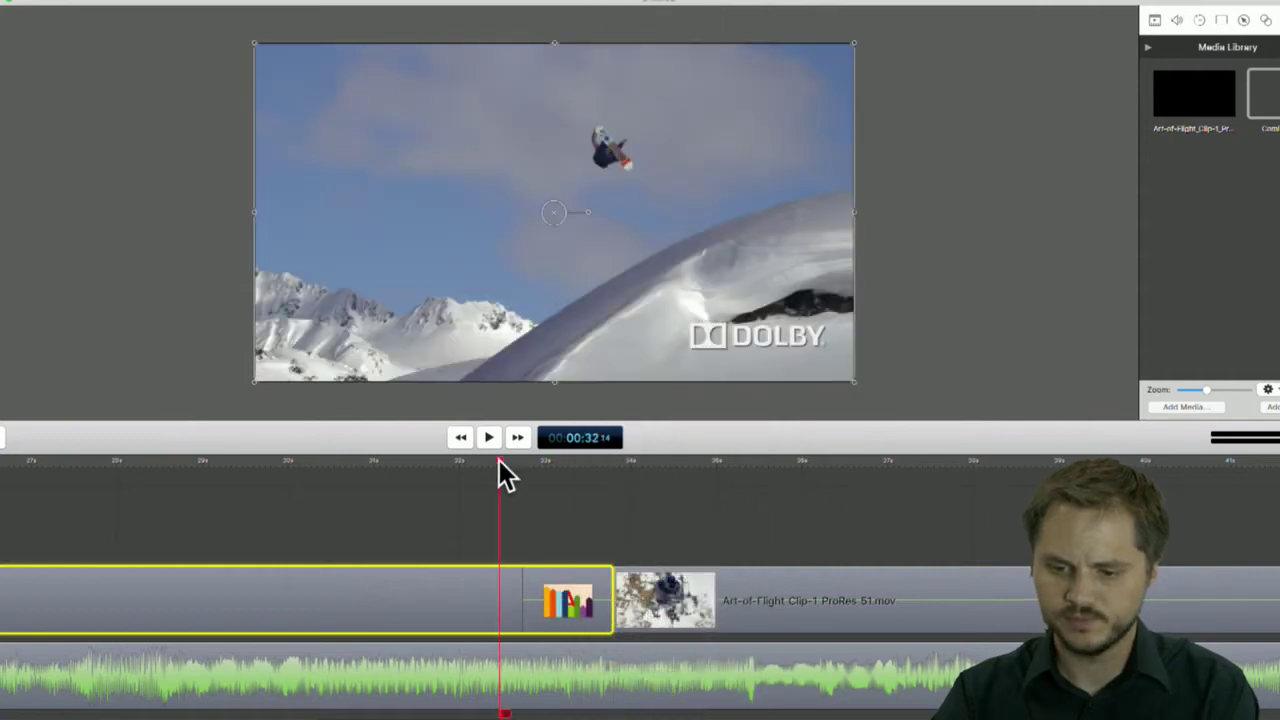
{"action": "key", "text": "space"}
{"action": "left_click_drag", "start_coordinate": [502, 460], "coordinate": [545, 461]}
{"action": "left_click_drag", "start_coordinate": [556, 463], "coordinate": [590, 465]}
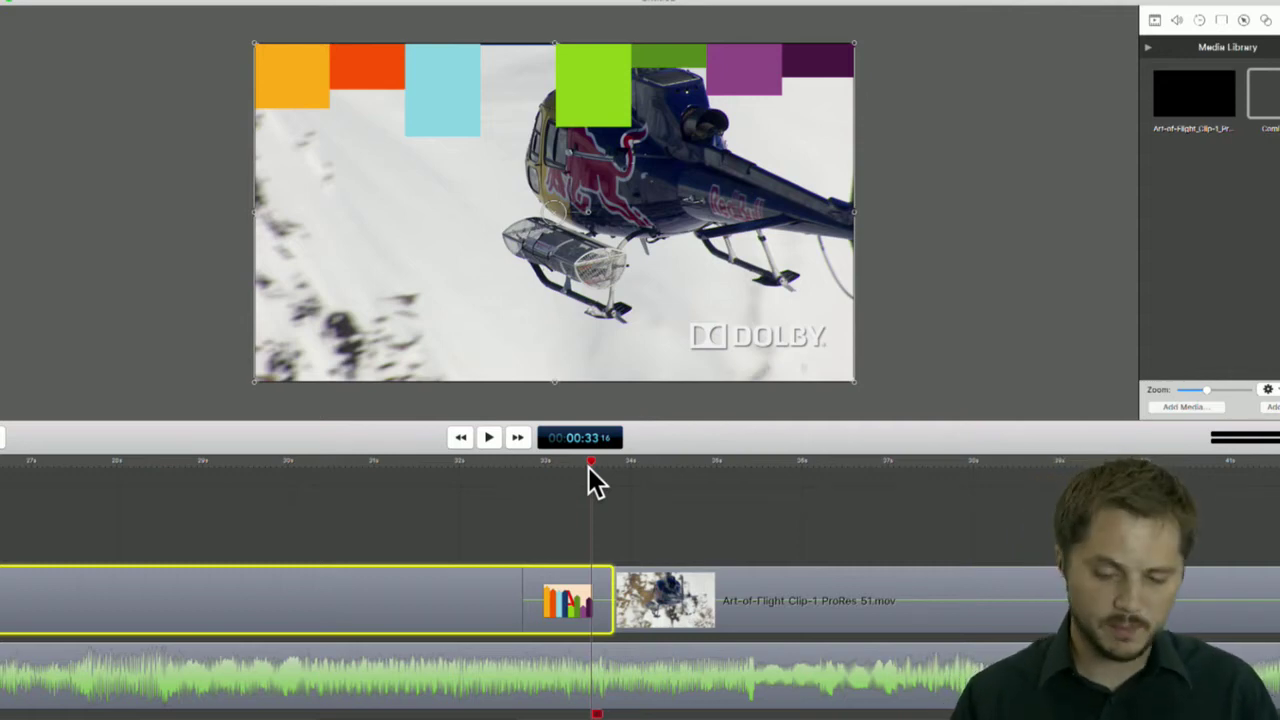
{"action": "left_click", "coordinate": [585, 545]}
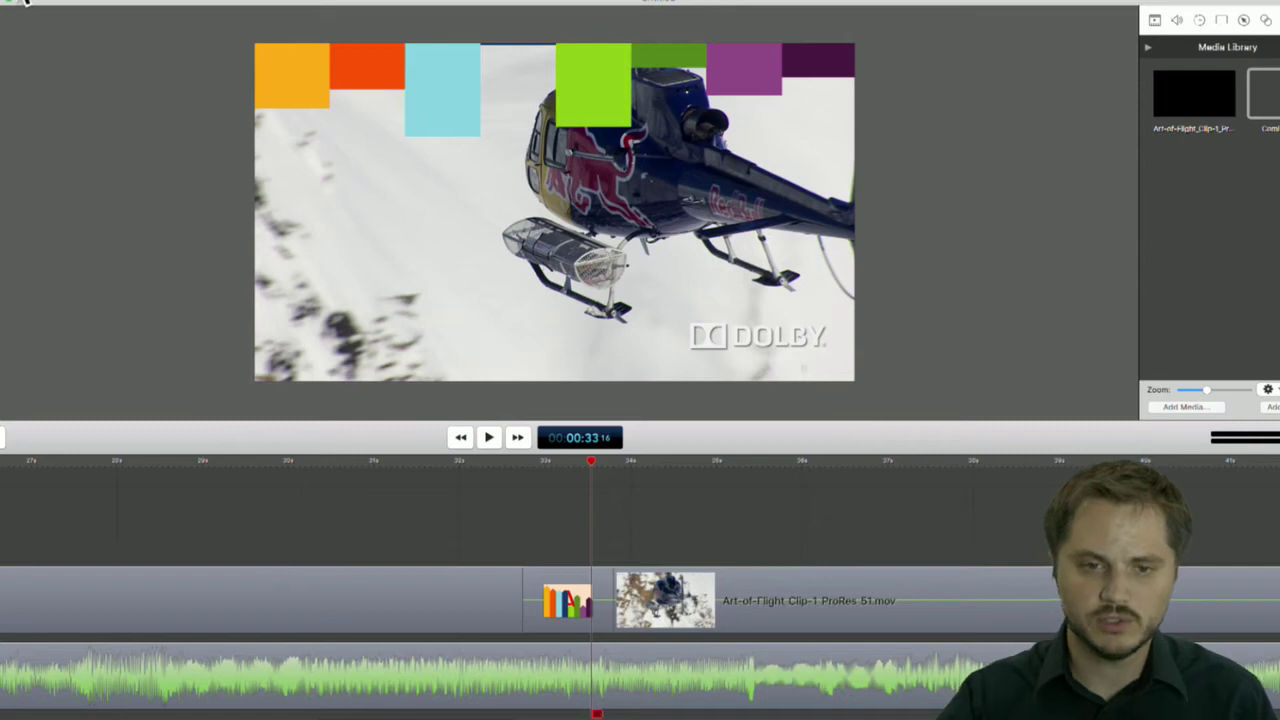
Switch to the Finder, collapse the Transition Movies folder, and close the Telestream folder window
{"action": "left_click", "coordinate": [531, 585]}
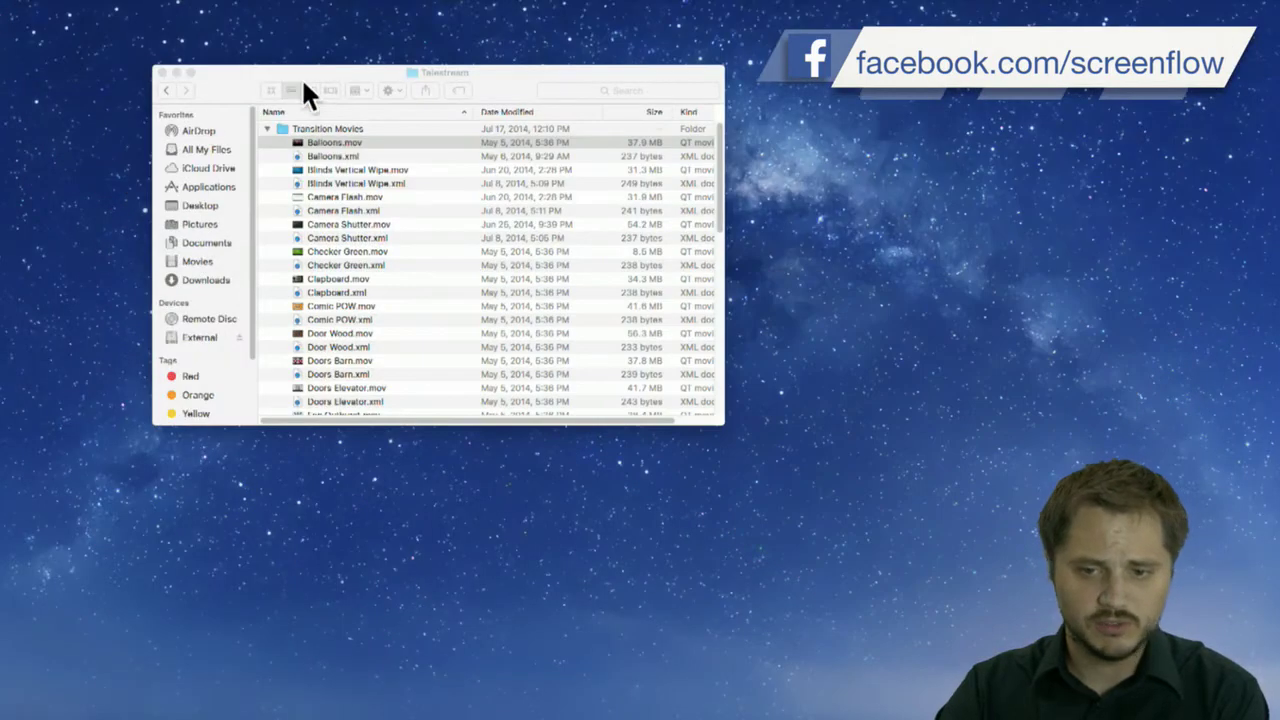
{"action": "left_click", "coordinate": [266, 129]}
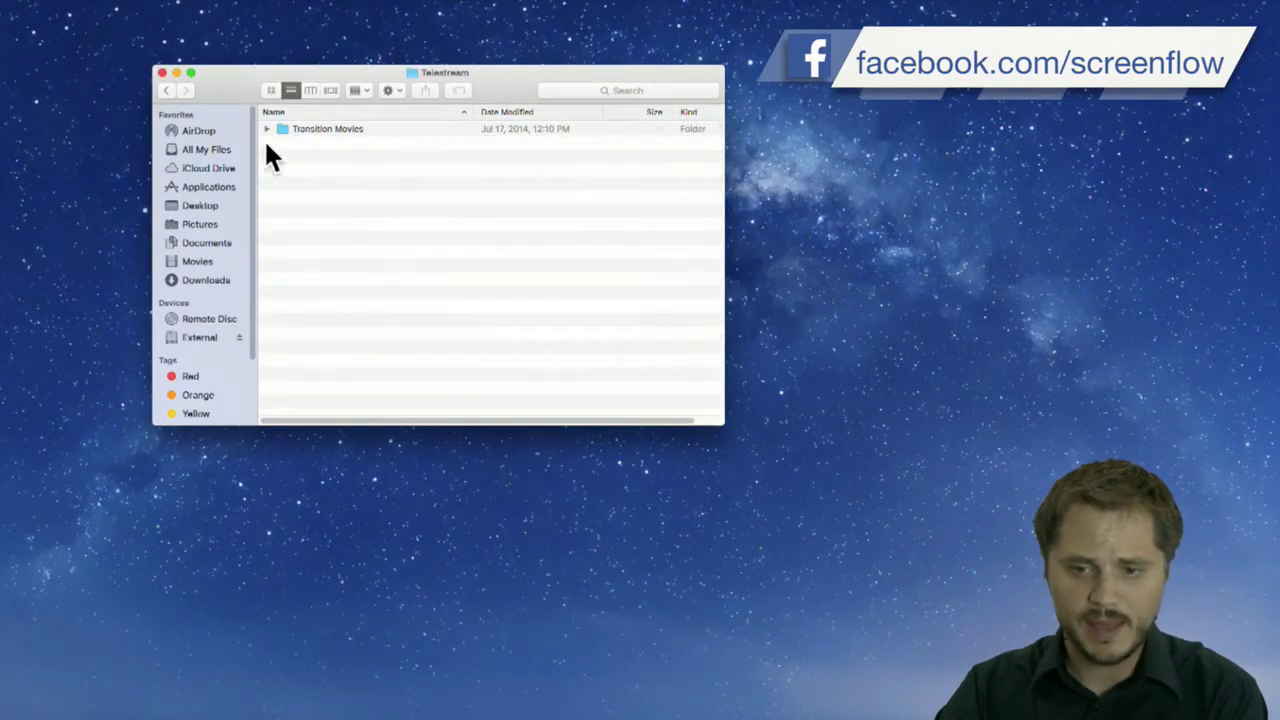
{"action": "left_click", "coordinate": [168, 74]}
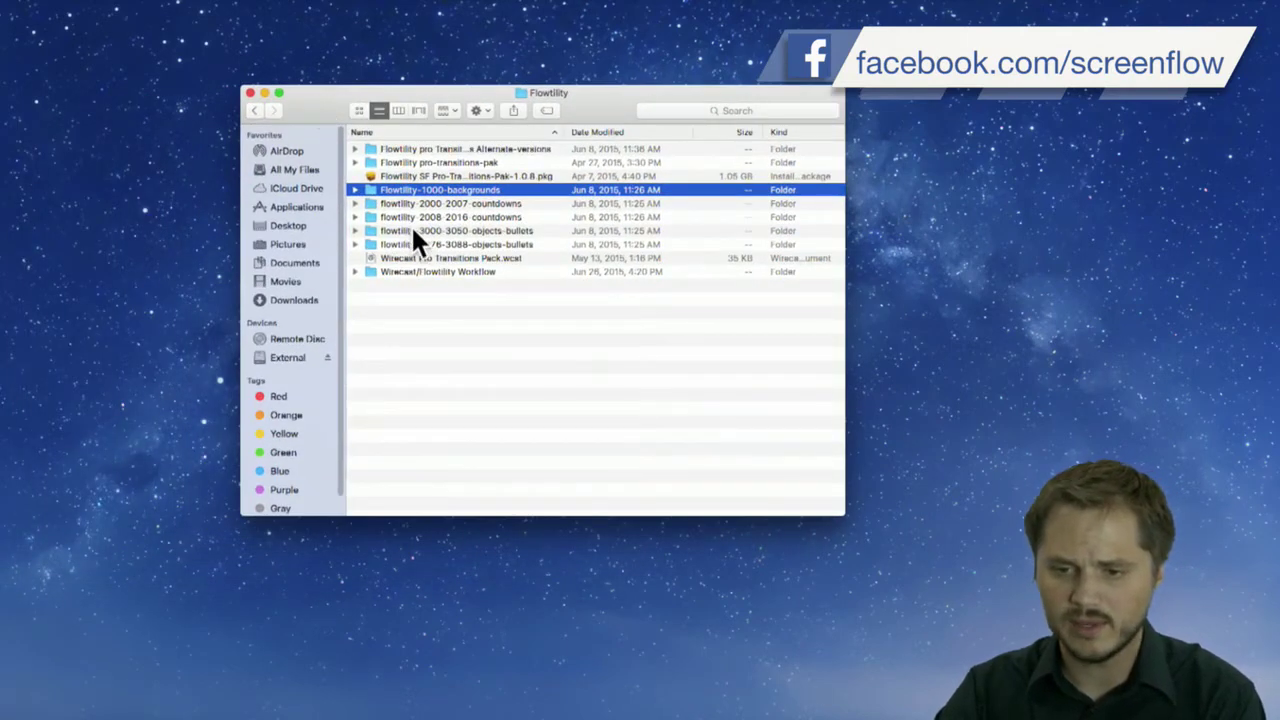
Expand the Flowtility-1000-backgrounds folder in a wider window with a wider Name column, and select the flowtility-1000 orange-sketchy movie
{"action": "left_click", "coordinate": [355, 189]}
{"action": "left_click_drag", "start_coordinate": [846, 507], "coordinate": [1045, 536]}
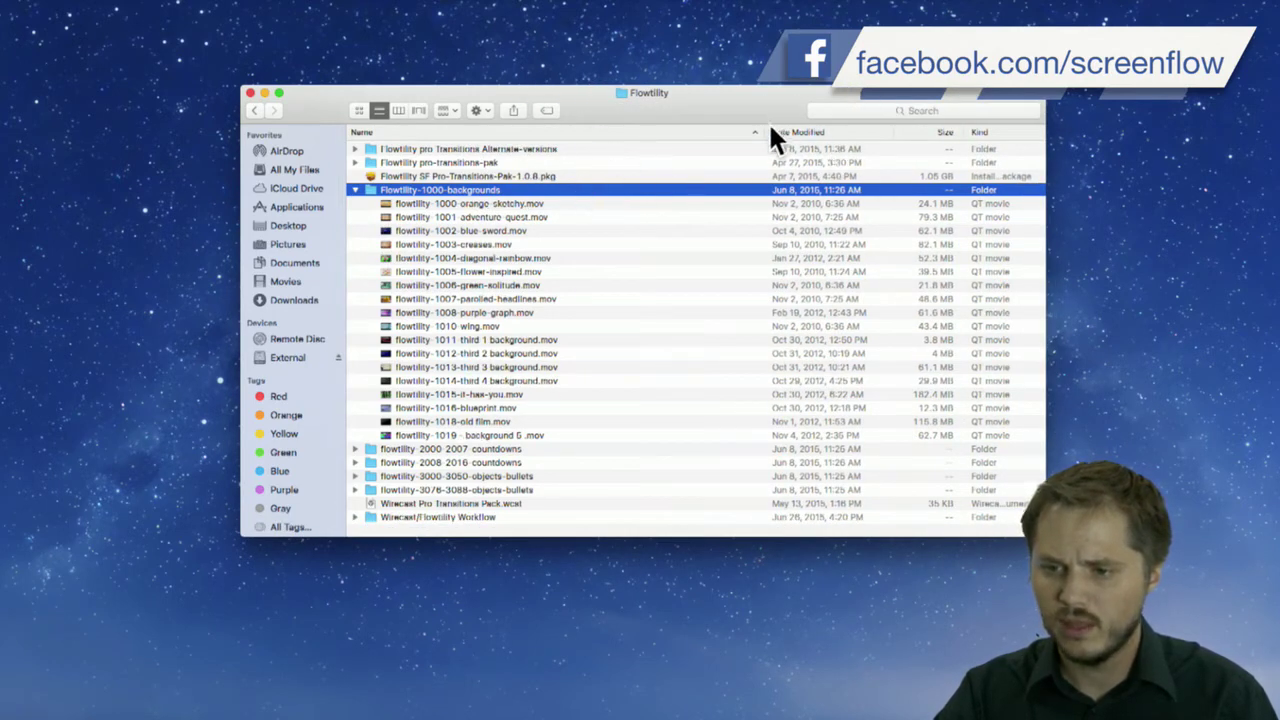
{"action": "left_click_drag", "start_coordinate": [765, 132], "coordinate": [849, 132]}
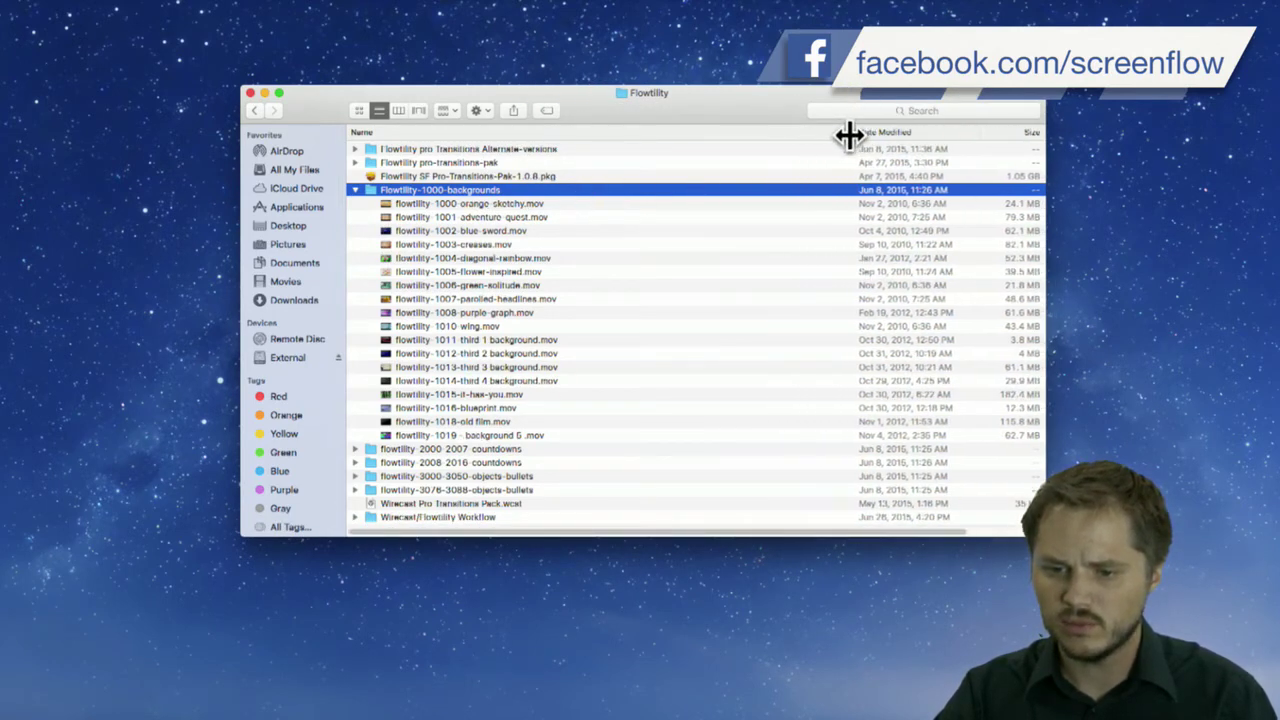
{"action": "left_click", "coordinate": [464, 206]}
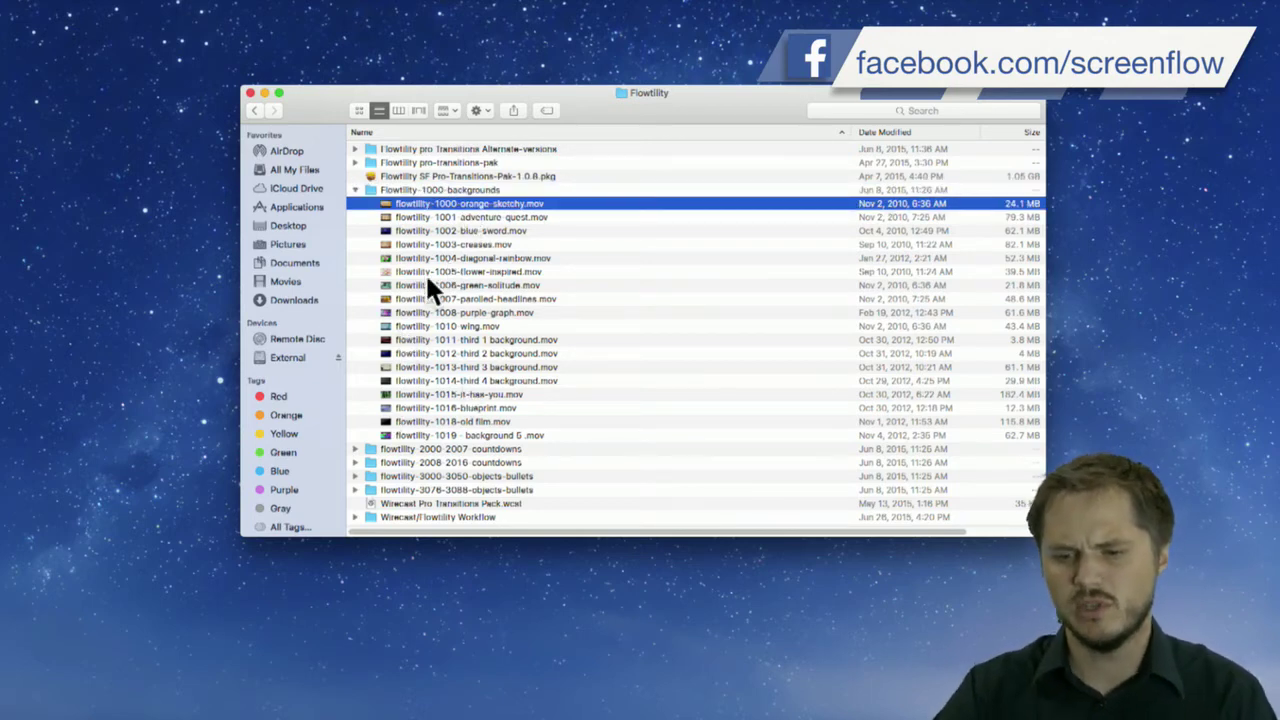
Preview the flowtility-1000-orange-sketchy movie in Quick Look, close it, and preview flowtility-1001-adventure-quest
{"action": "key", "text": "space"}
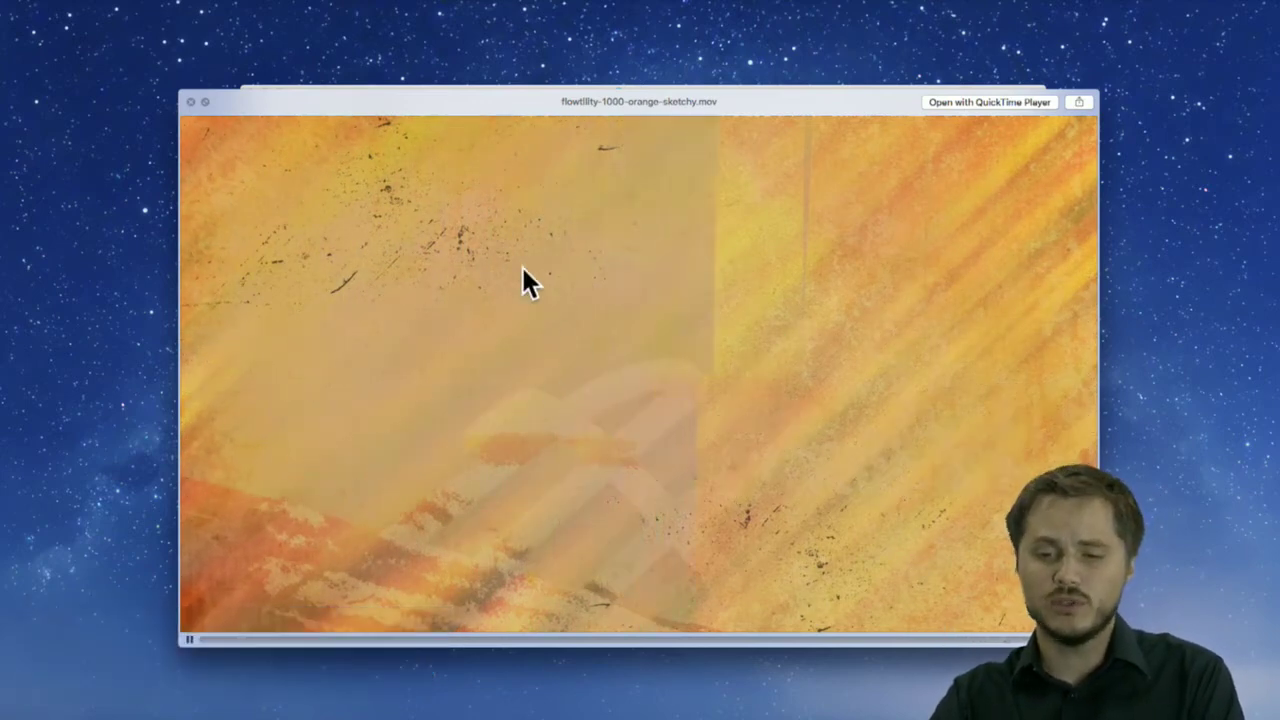
{"action": "key", "text": "space"}
{"action": "left_click", "coordinate": [452, 217]}
{"action": "key", "text": "space"}
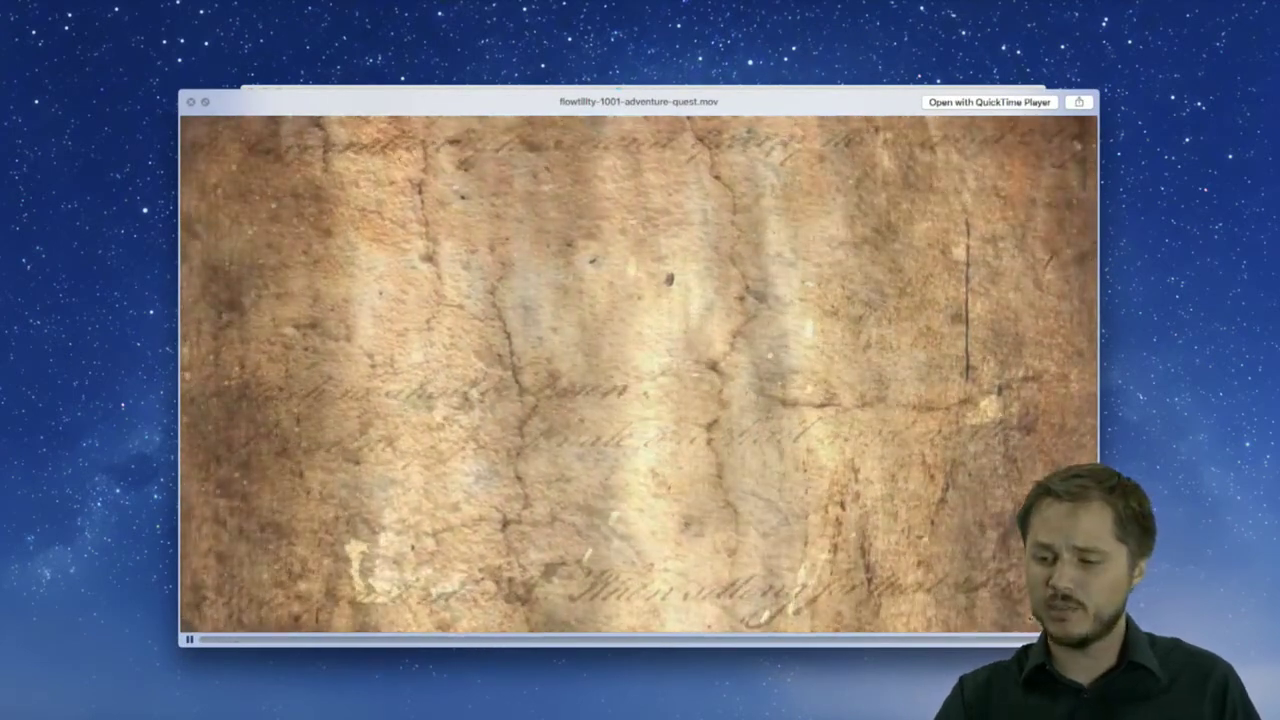
Enlarge and reposition the adventure-quest preview window and show the movie full screen
{"action": "left_click_drag", "start_coordinate": [1097, 644], "coordinate": [1275, 715]}
{"action": "left_click_drag", "start_coordinate": [509, 88], "coordinate": [333, 75]}
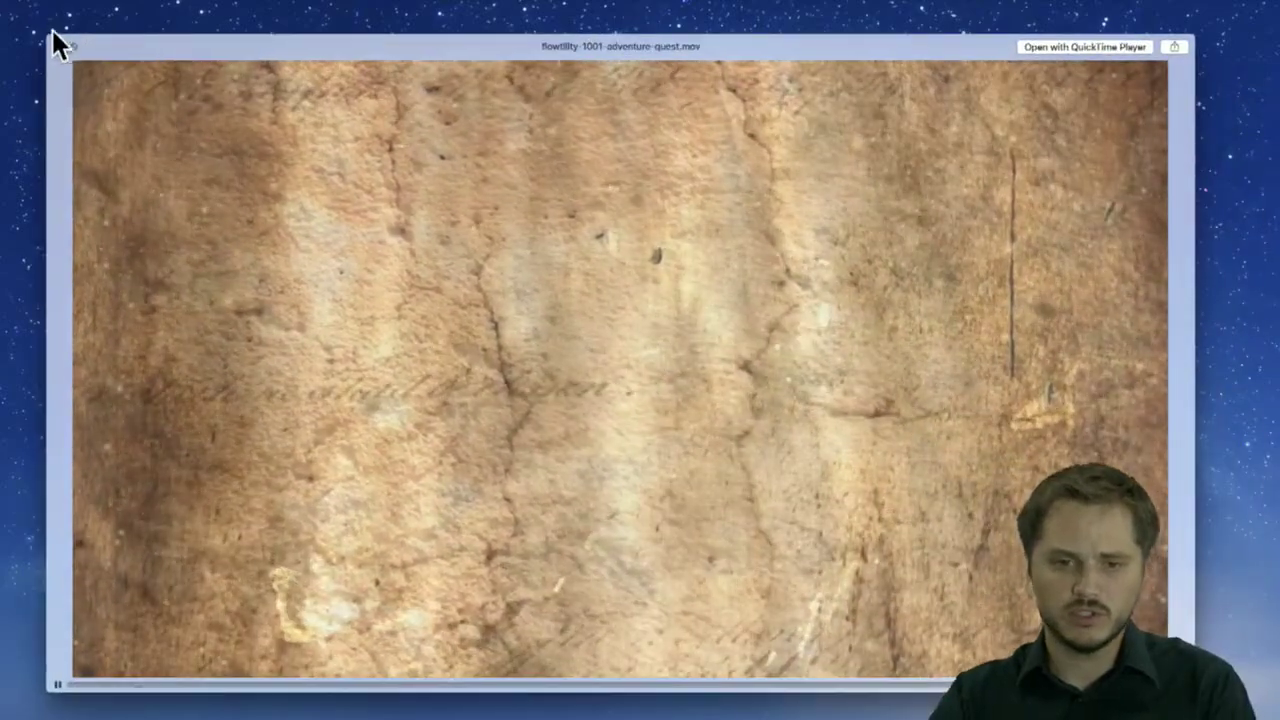
{"action": "left_click", "coordinate": [73, 46]}
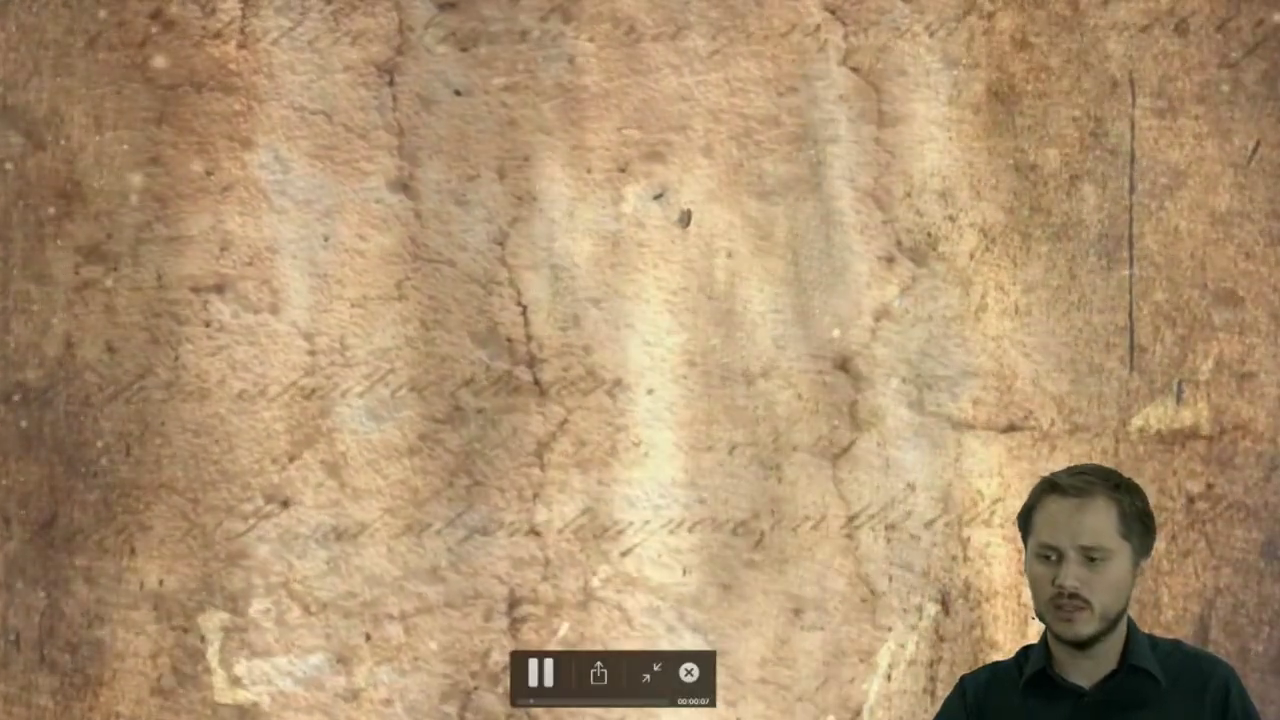
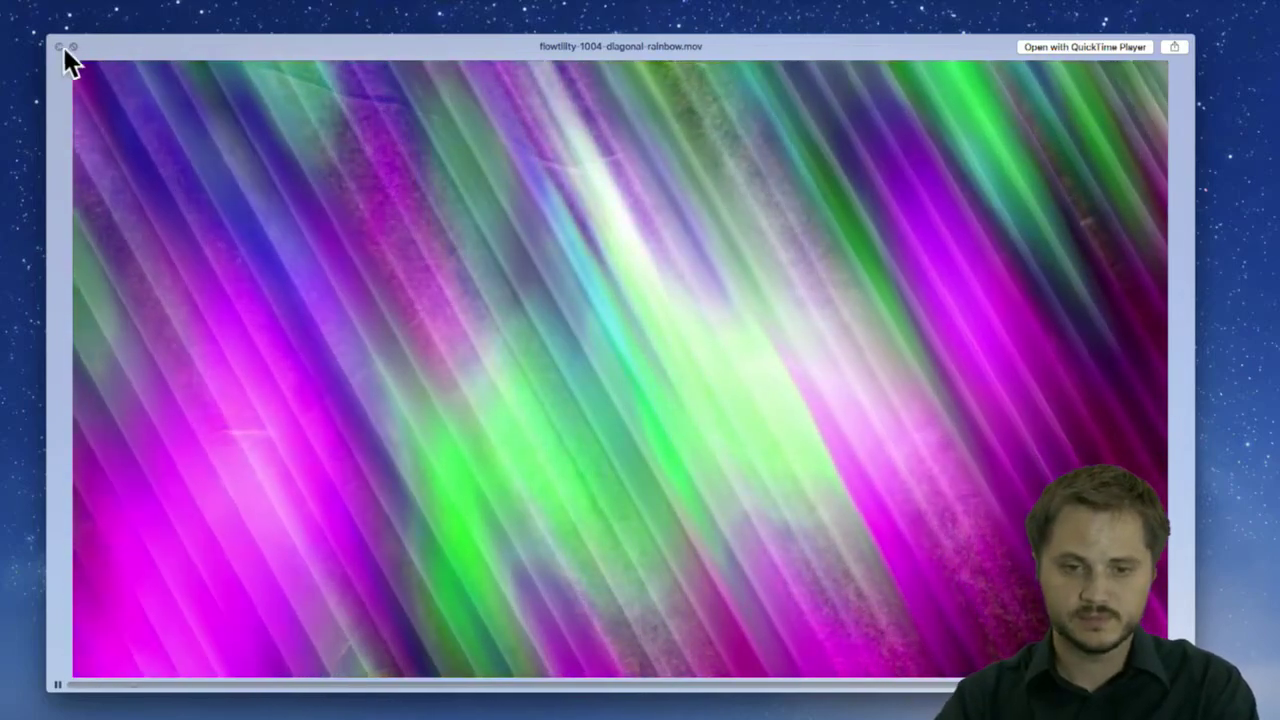
View the diagonal-rainbow movie full screen, exit, and step through the following previews from flower-inspired to flowtility-1010-wing
{"action": "left_click", "coordinate": [74, 46]}
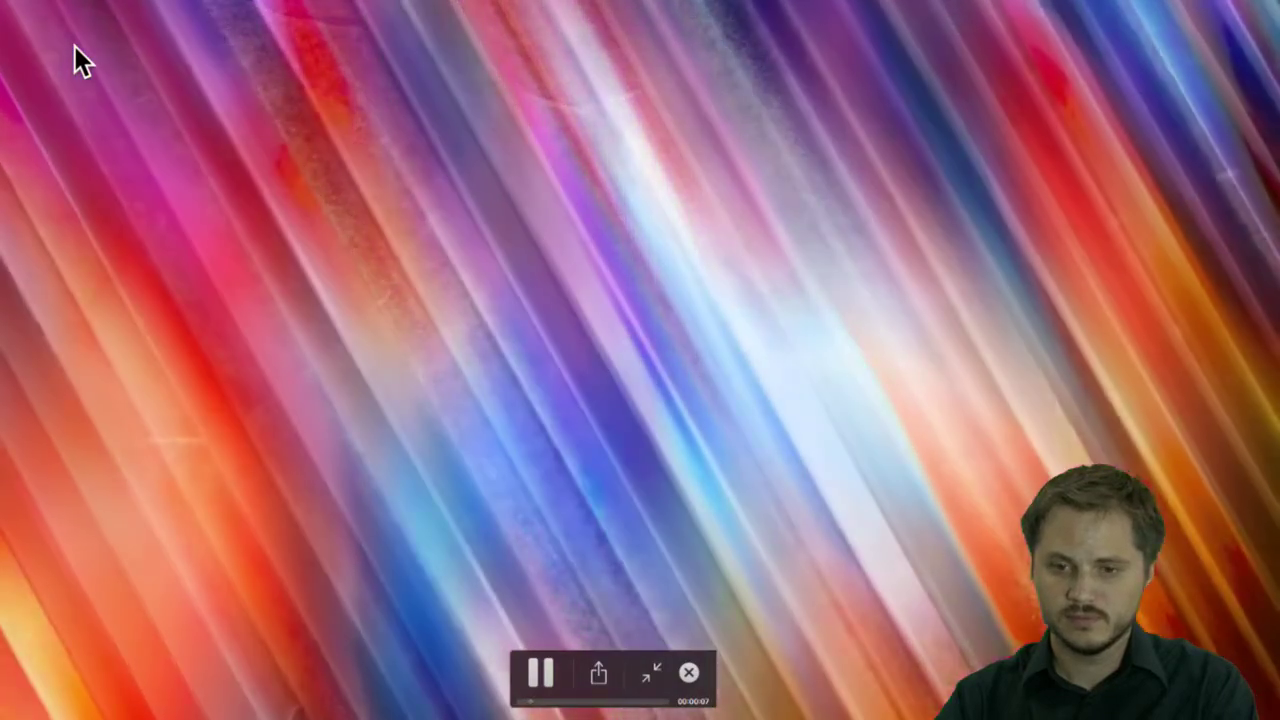
{"action": "key", "text": "Escape"}
{"action": "key", "text": "Down"}
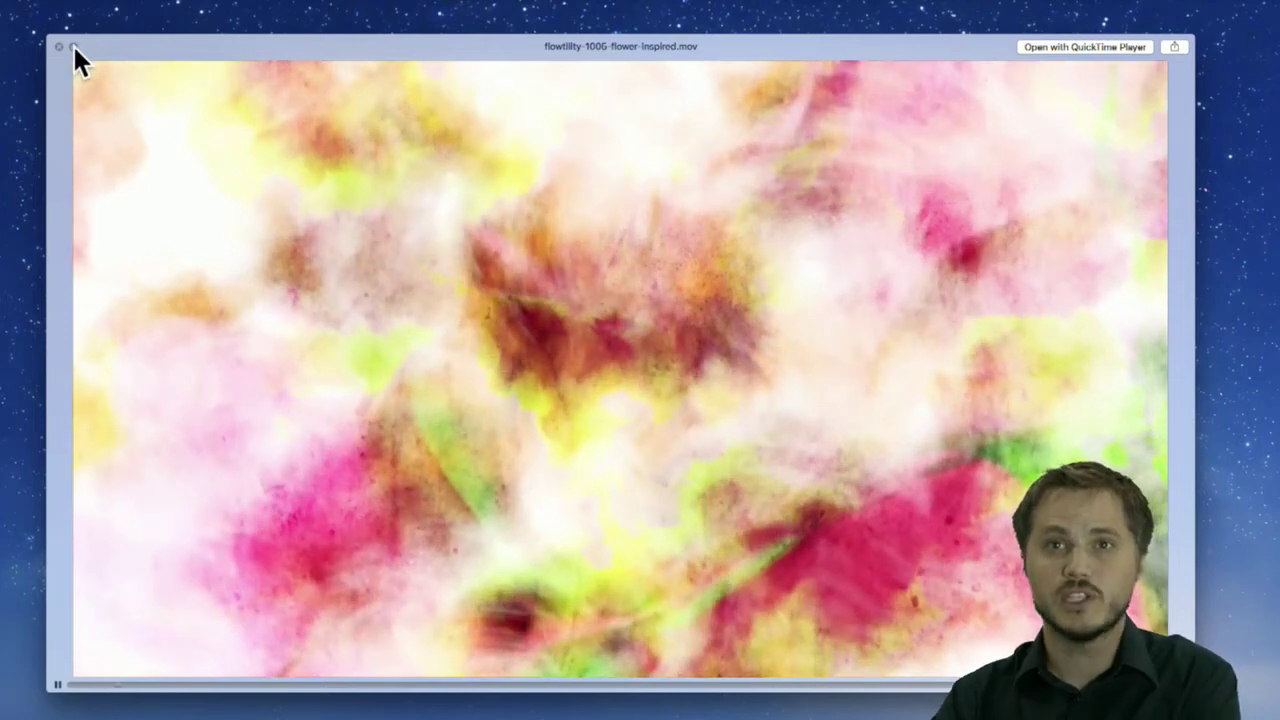
{"action": "key", "text": "Down"}
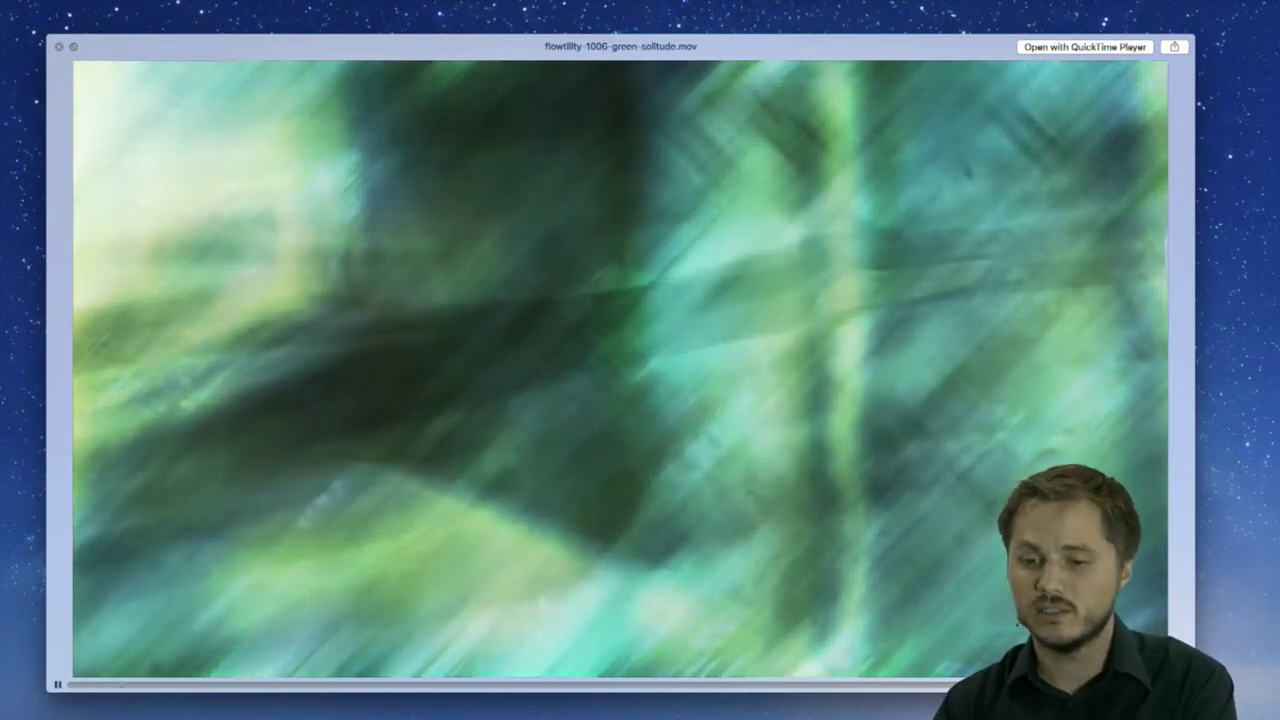
{"action": "key", "text": "Down"}
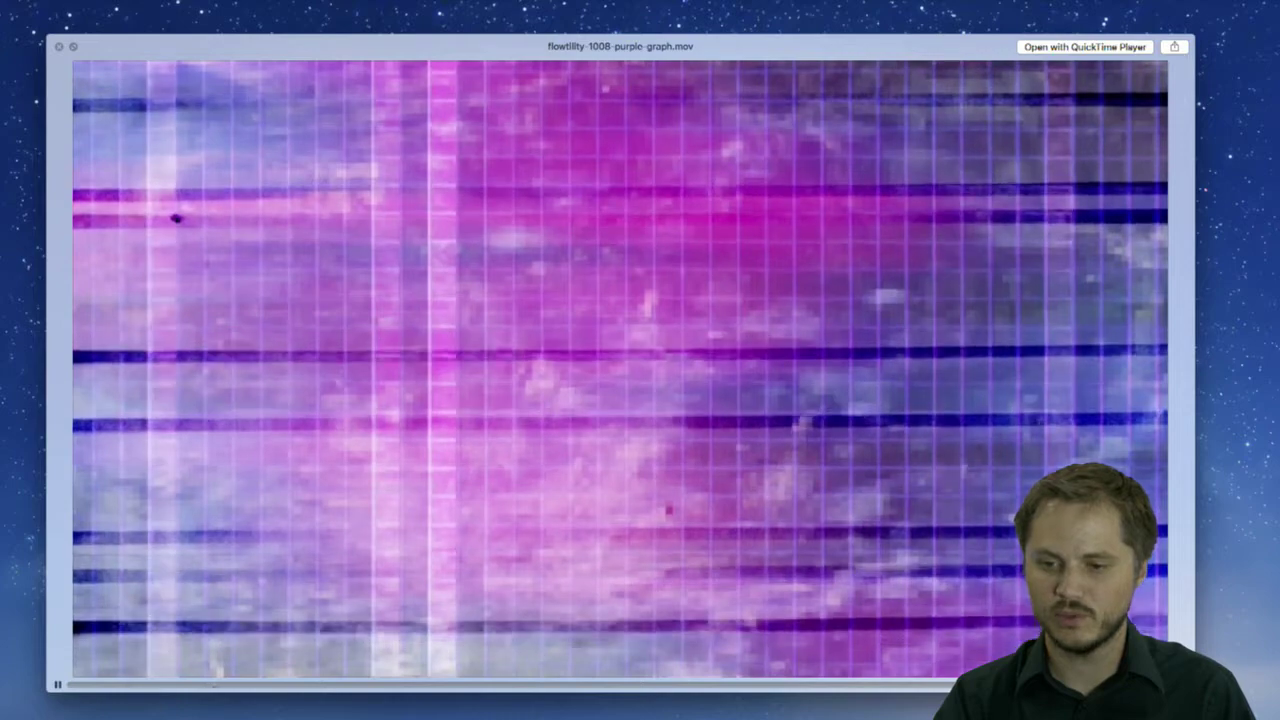
{"action": "key", "text": "Down"}
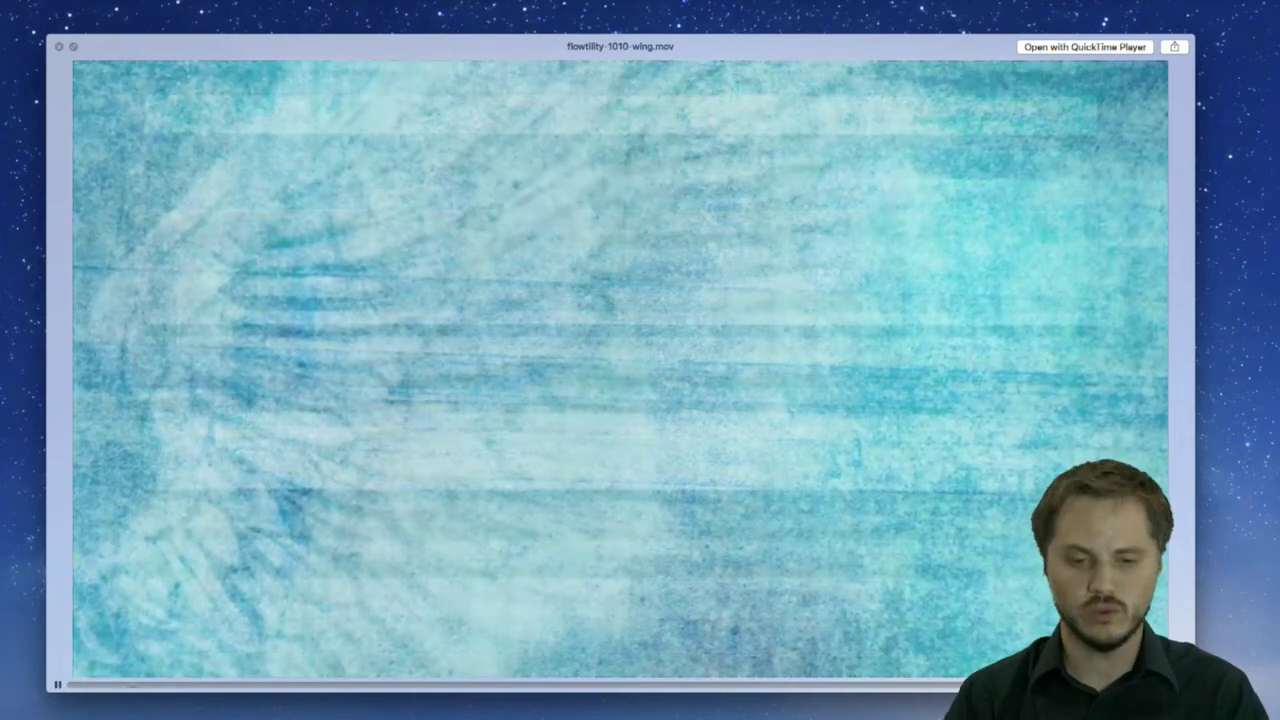
View the wing, third 1 background and third 2 background movies full screen one after another
{"action": "left_click", "coordinate": [73, 46]}
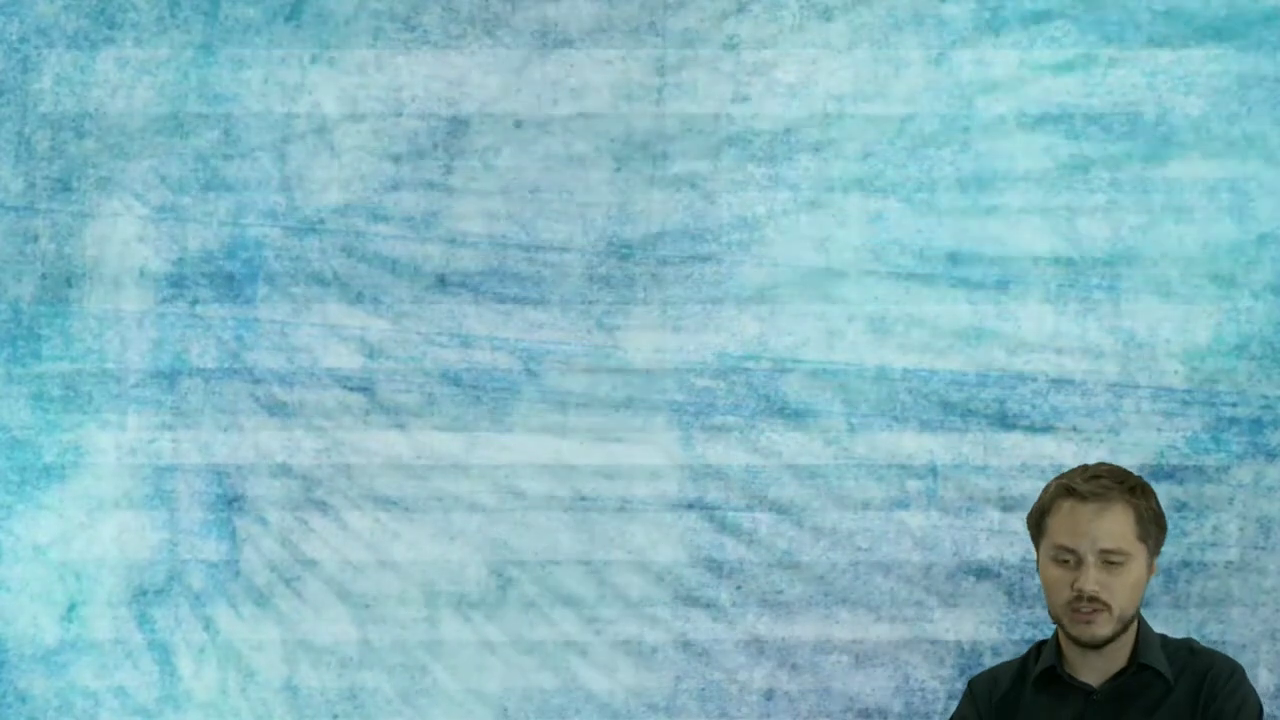
{"action": "key", "text": "Escape"}
{"action": "key", "text": "Down"}
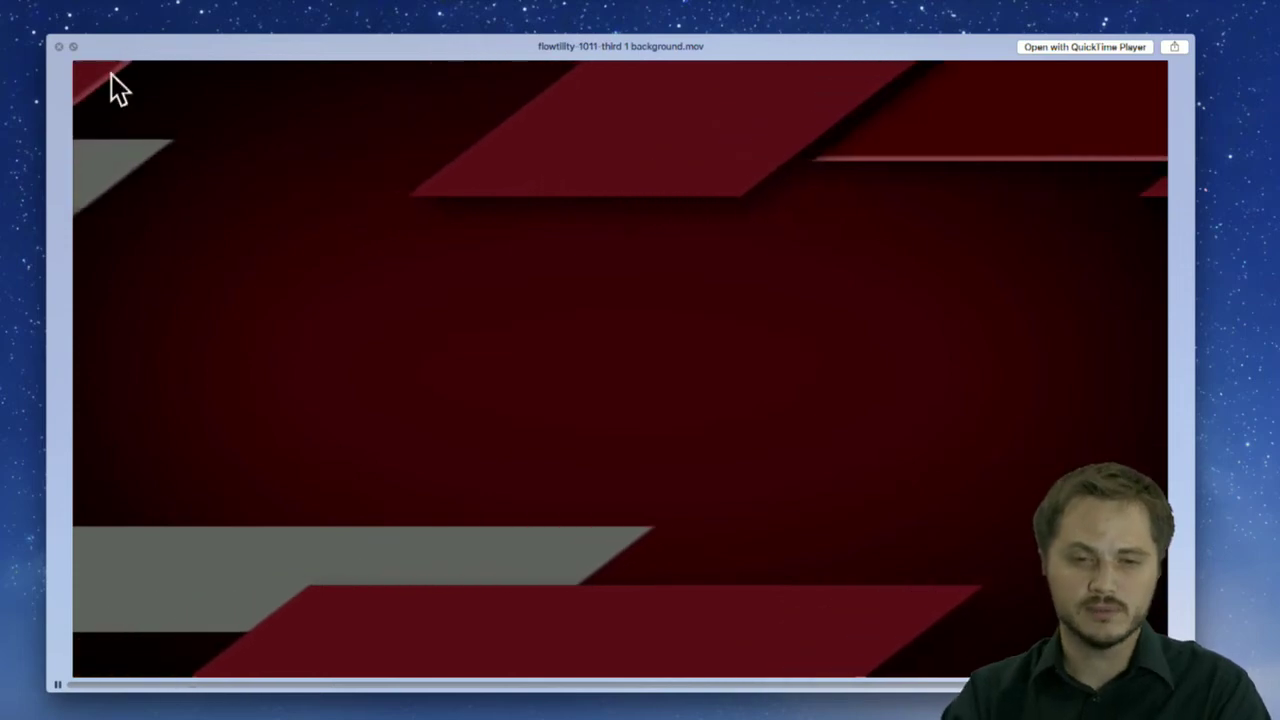
{"action": "left_click", "coordinate": [74, 48]}
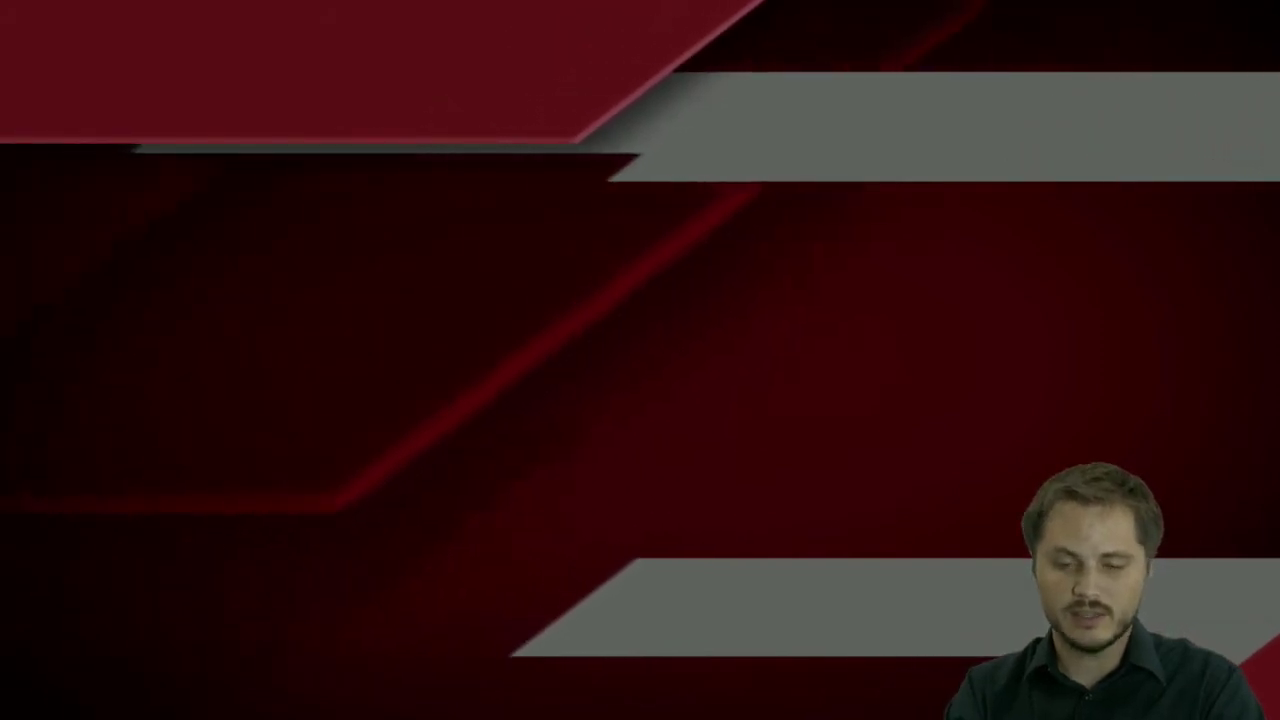
{"action": "key", "text": "Escape"}
{"action": "key", "text": "Right"}
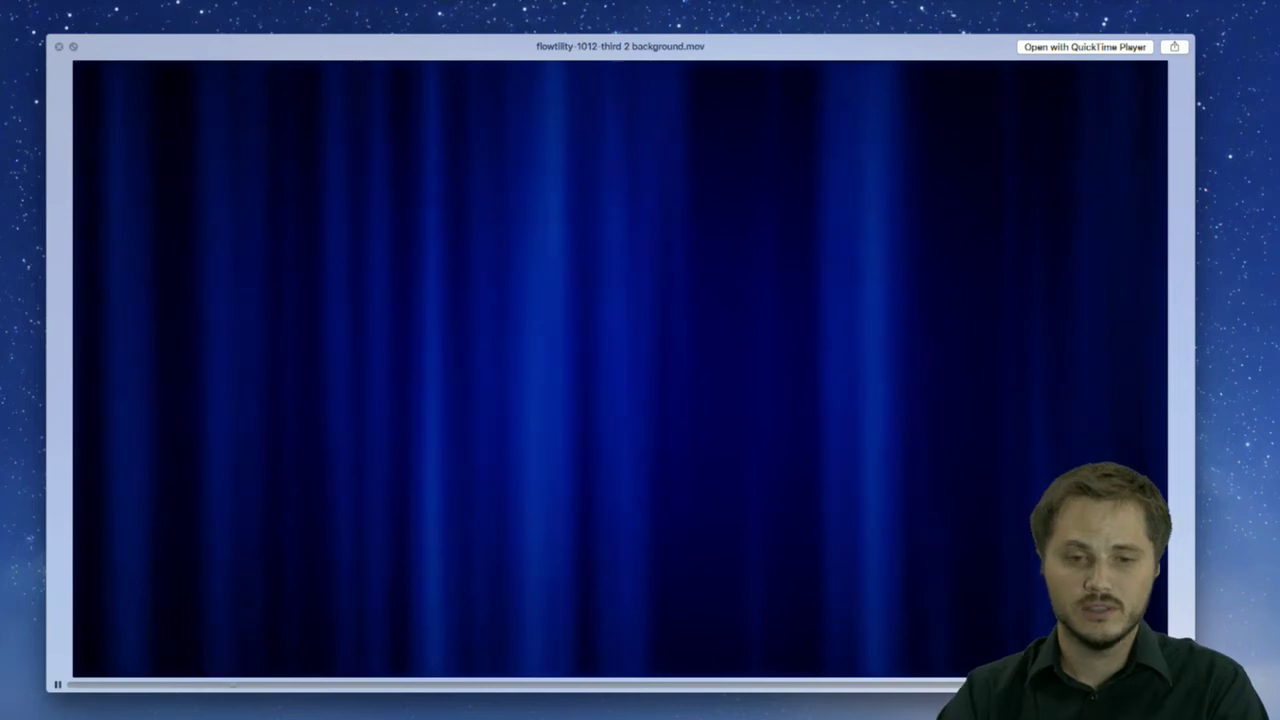
{"action": "left_click", "coordinate": [73, 46]}
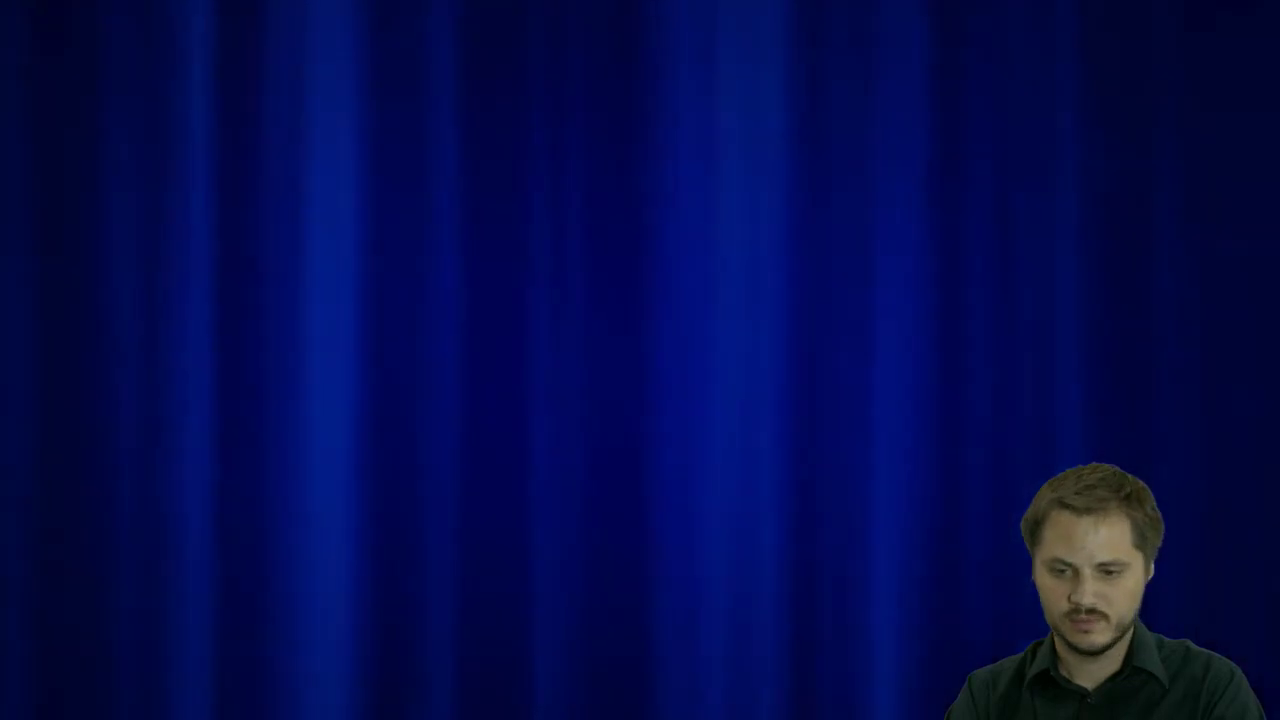
{"action": "key", "text": "Escape"}
Preview the third 3 and third 4 background movies, and close the preview
{"action": "key", "text": "Down"}
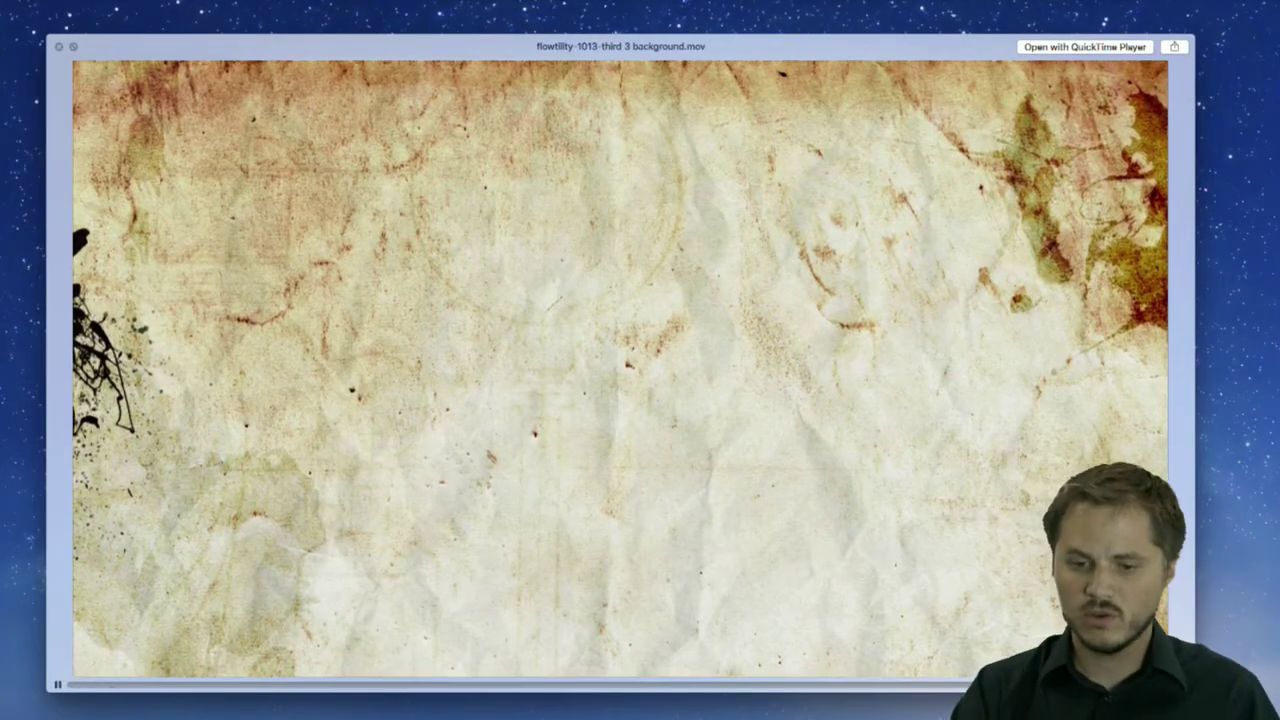
{"action": "key", "text": "Down"}
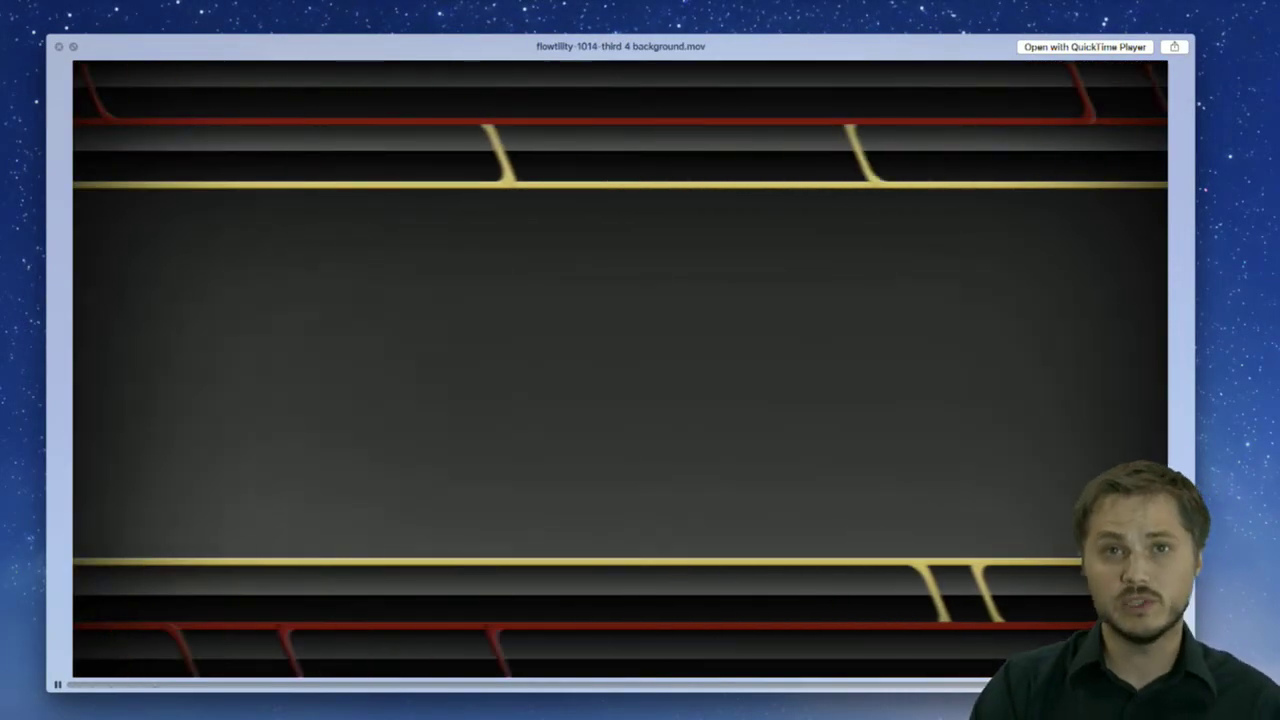
{"action": "key", "text": "Down"}
{"action": "key", "text": "Up"}
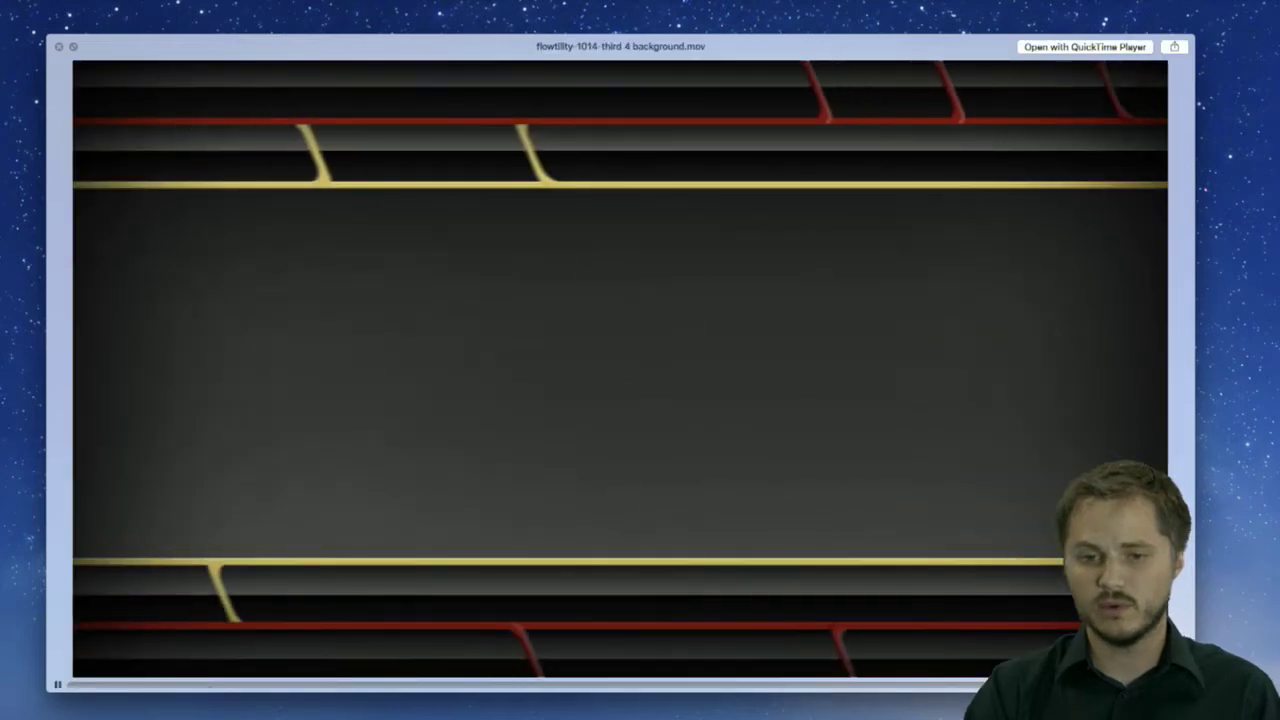
{"action": "key", "text": "space"}
Select and preview the flowtility-1019 background 5 movie at the end of the backgrounds folder
{"action": "left_click", "coordinate": [468, 149]}
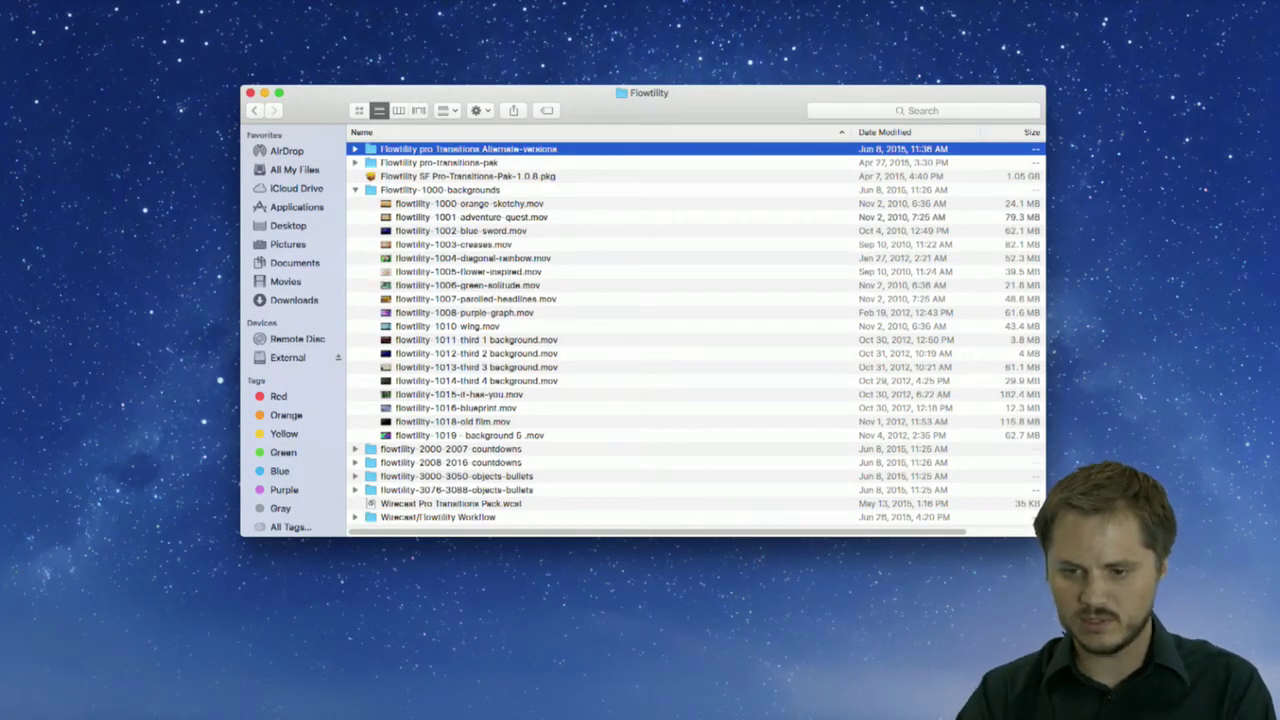
{"action": "left_click", "coordinate": [500, 435]}
{"action": "key", "text": "space"}
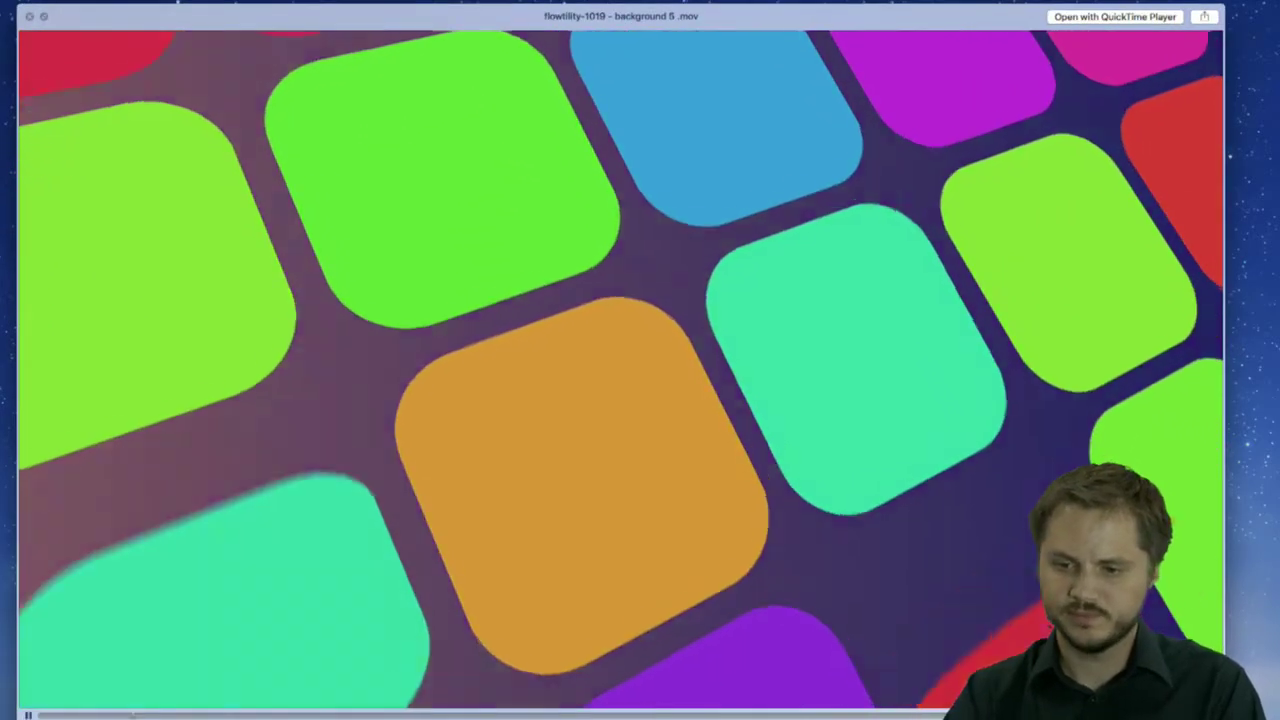
{"action": "key", "text": "Up"}
{"action": "key", "text": "Down"}
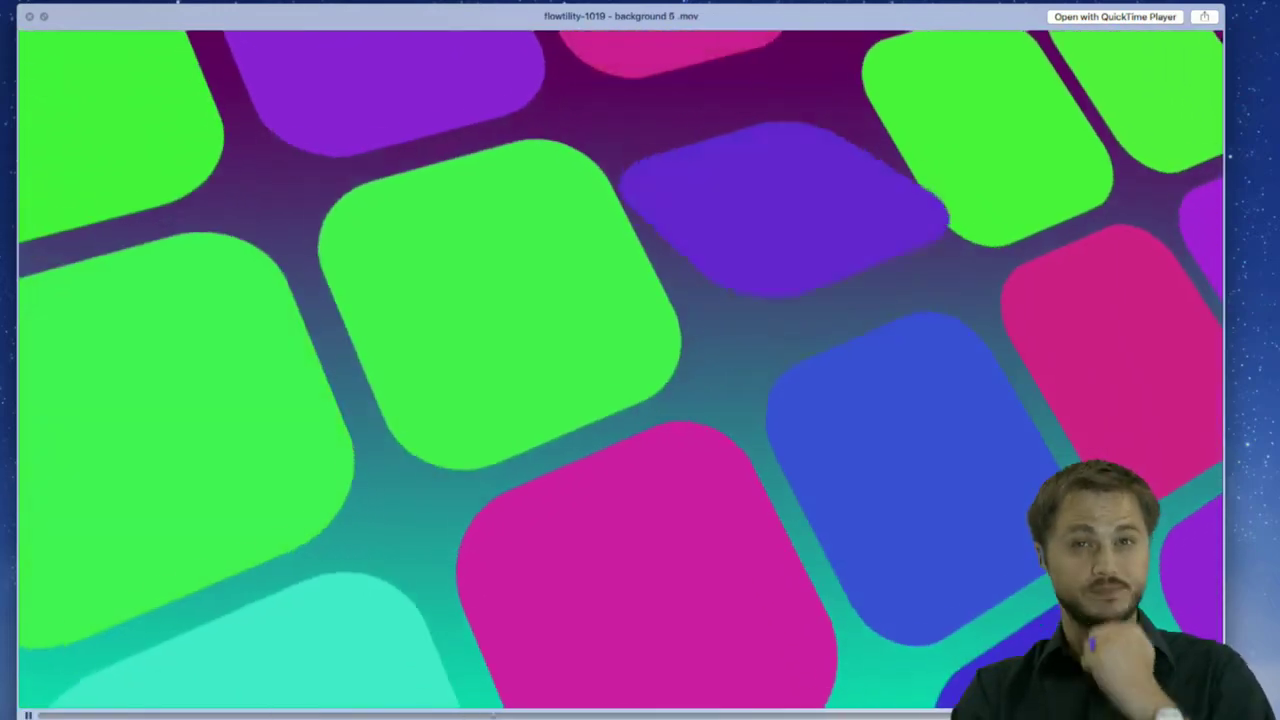
Step back through the old film and blueprint previews to flowtility-1015-it-has-you, view it full screen, and exit
{"action": "key", "text": "Up"}
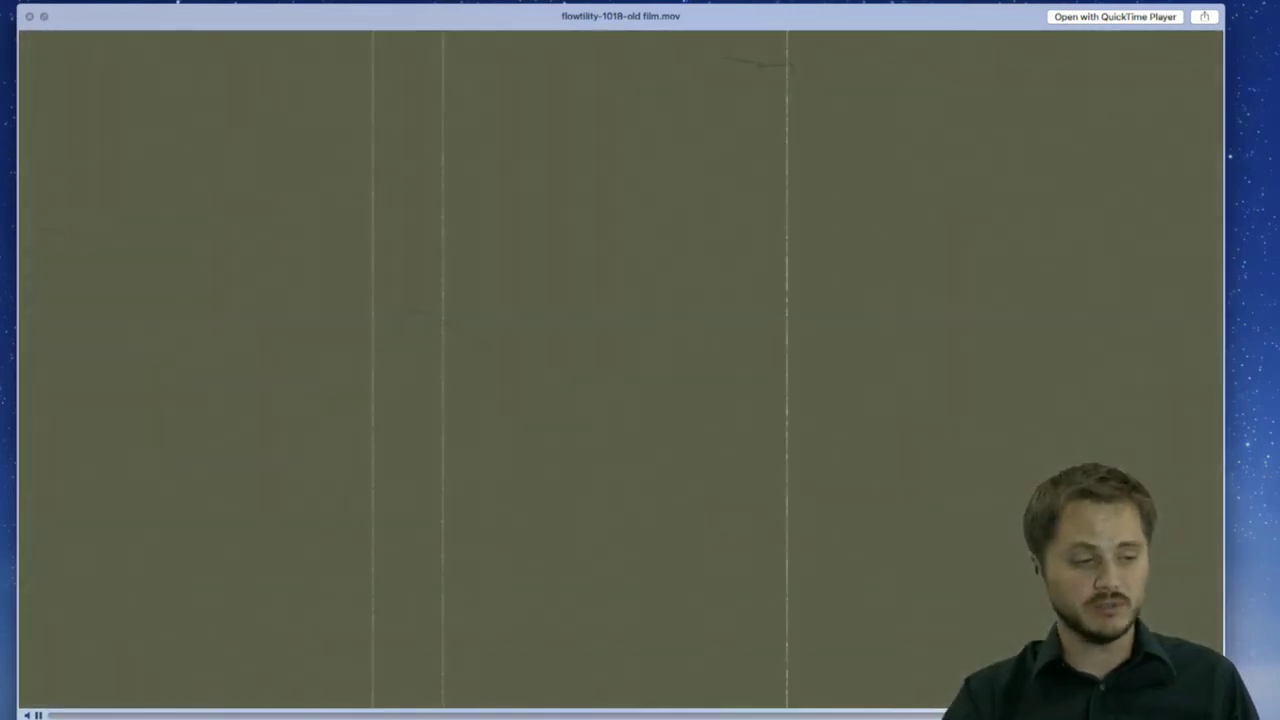
{"action": "key", "text": "Up"}
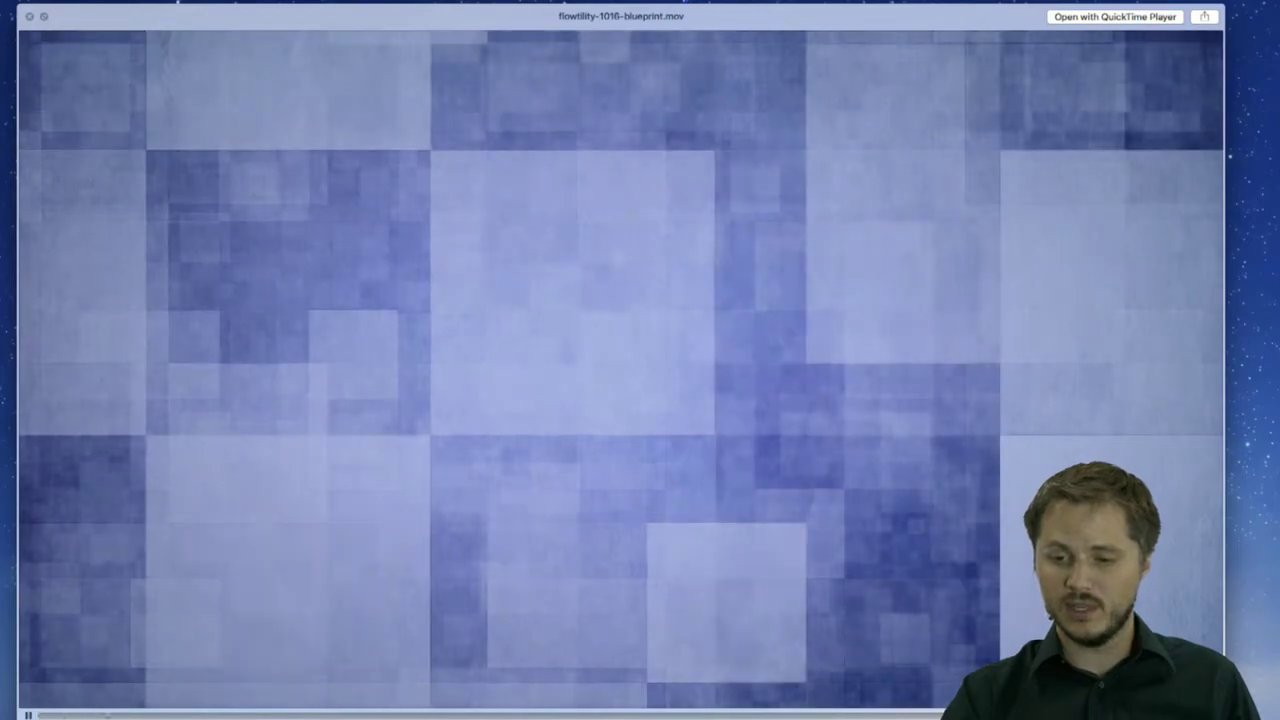
{"action": "key", "text": "Up"}
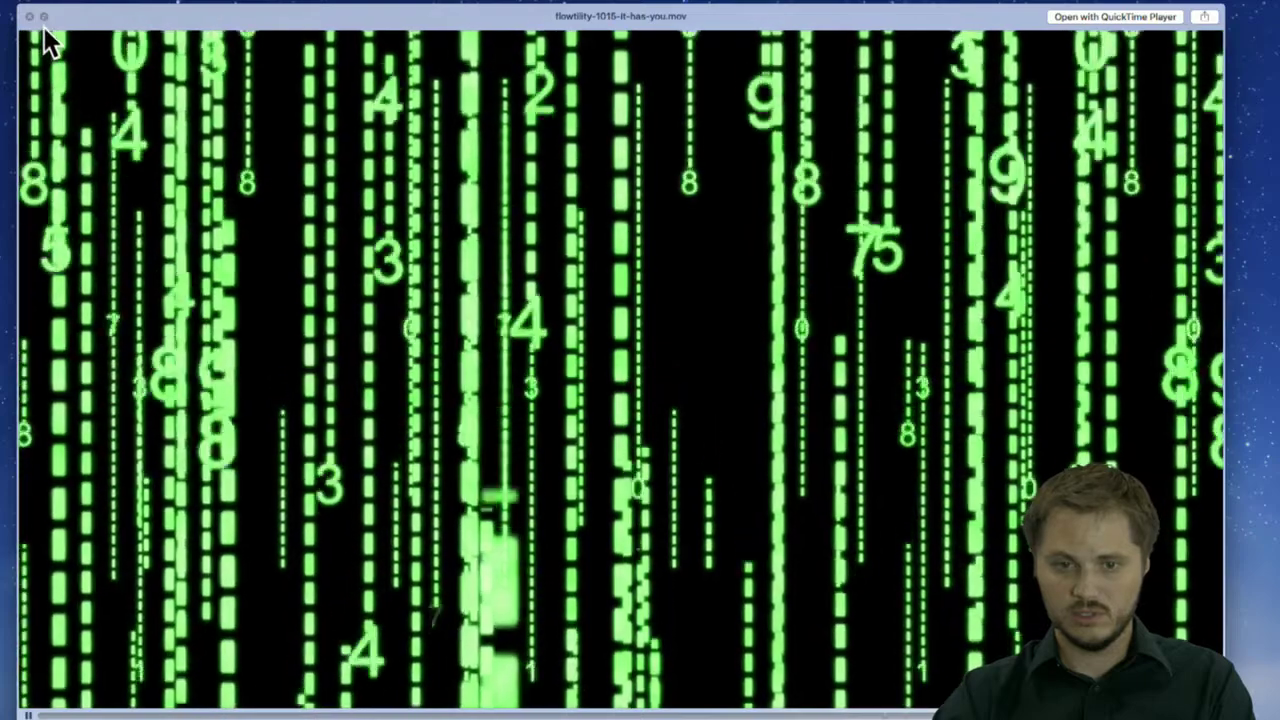
{"action": "left_click", "coordinate": [44, 18]}
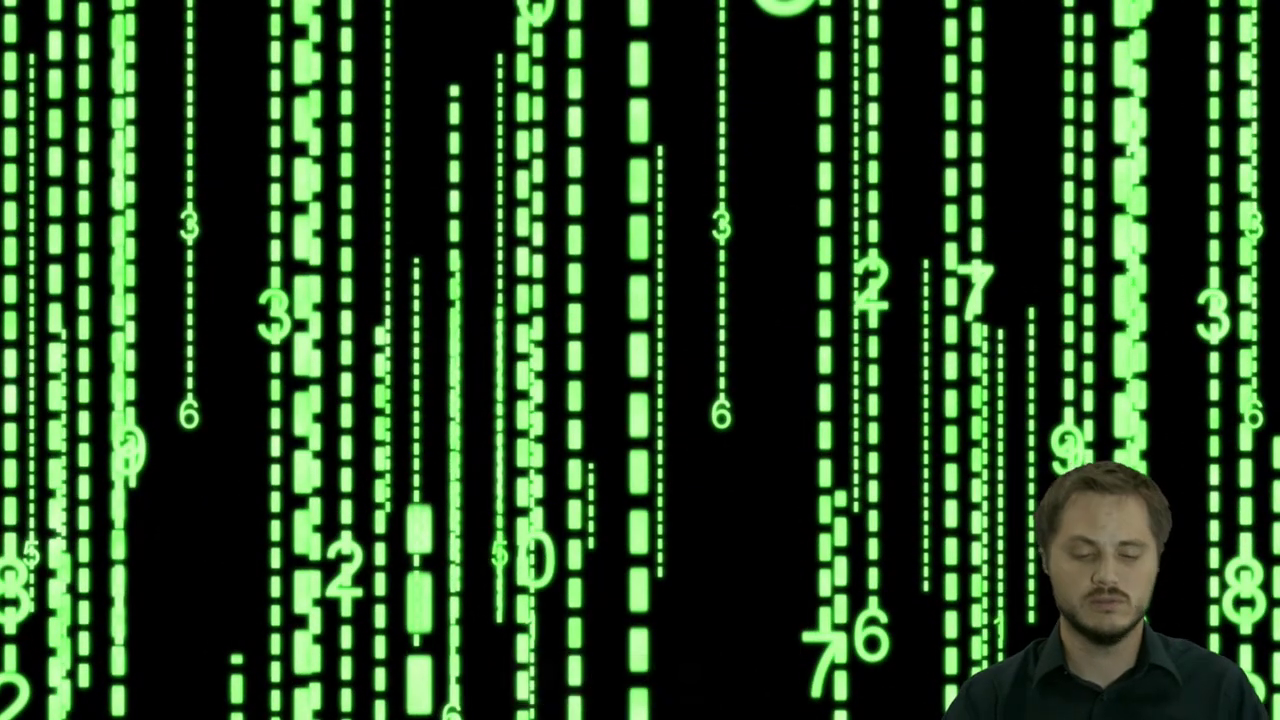
{"action": "key", "text": "Escape"}
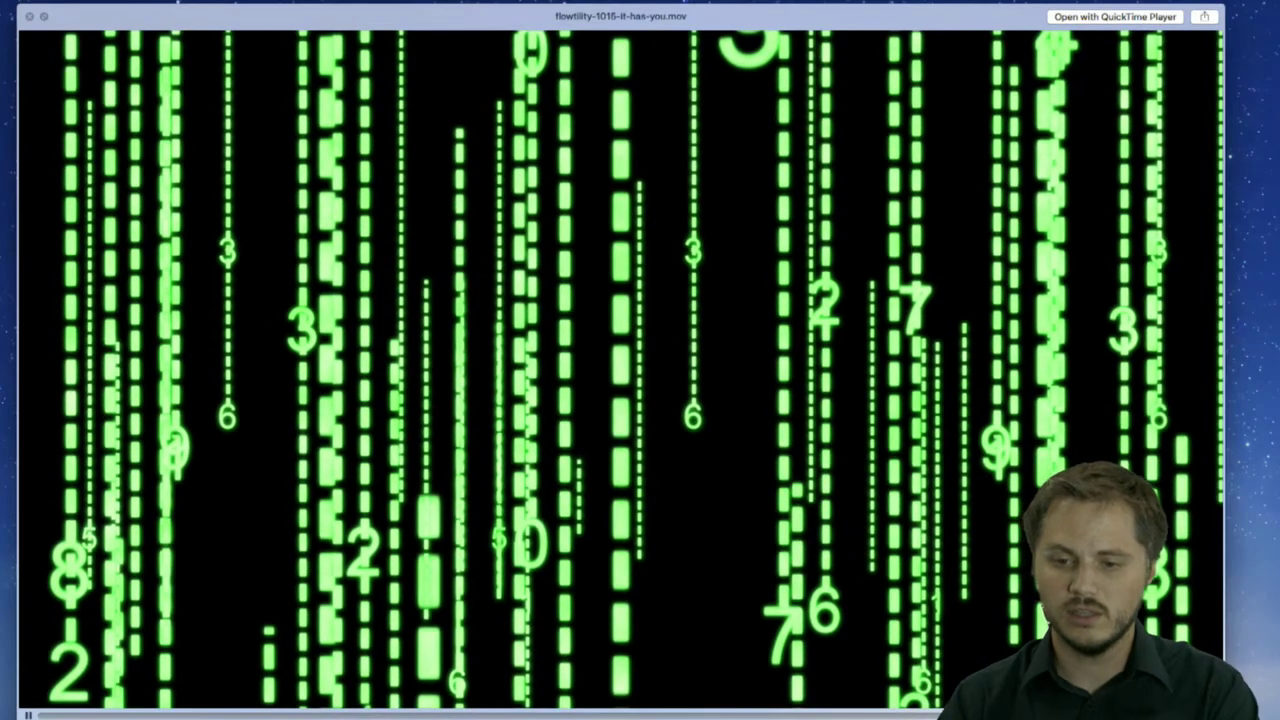
Go back to the third 4 background preview, return to flowtility-1015-it-has-you, and close the preview
{"action": "key", "text": "Up"}
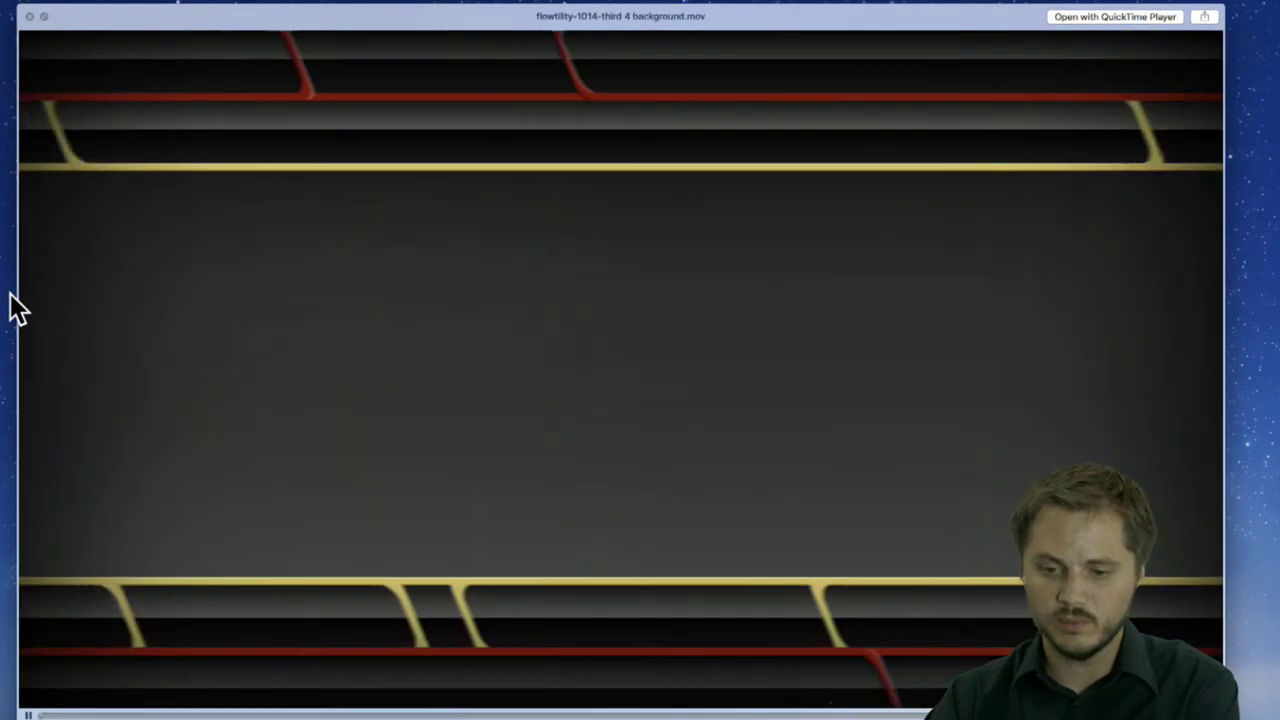
{"action": "key", "text": "Down"}
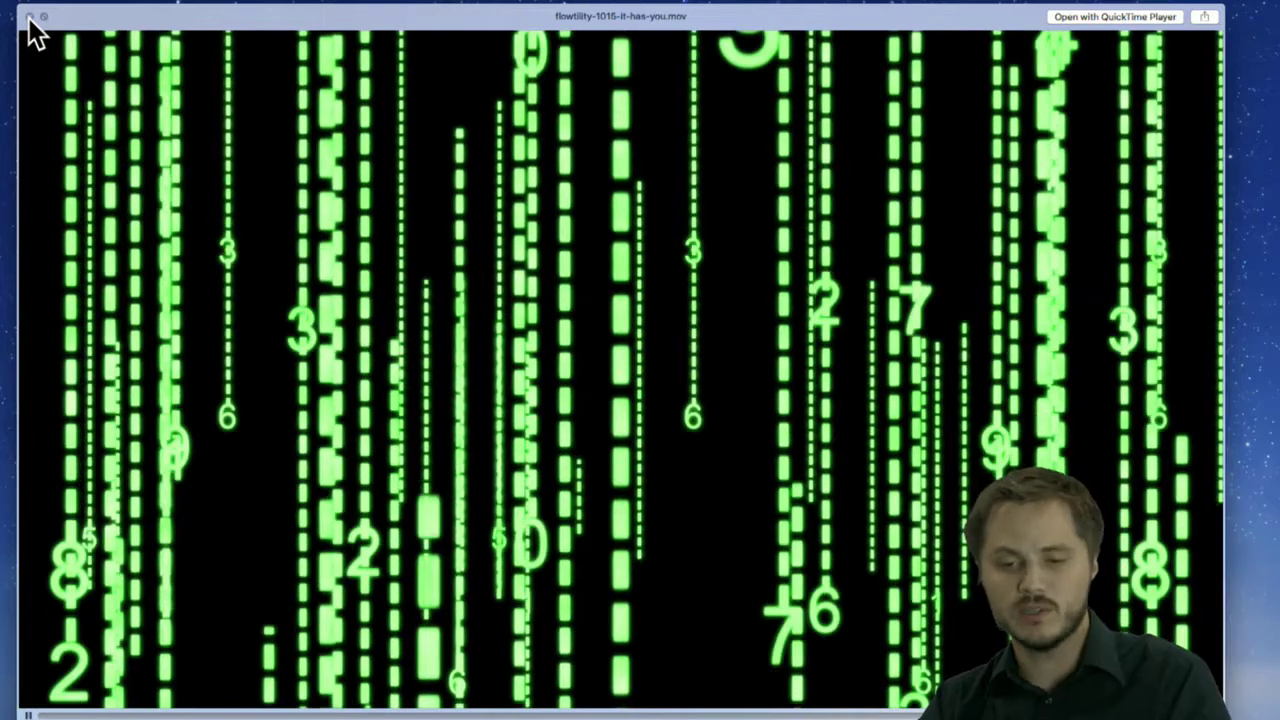
{"action": "left_click", "coordinate": [29, 17]}
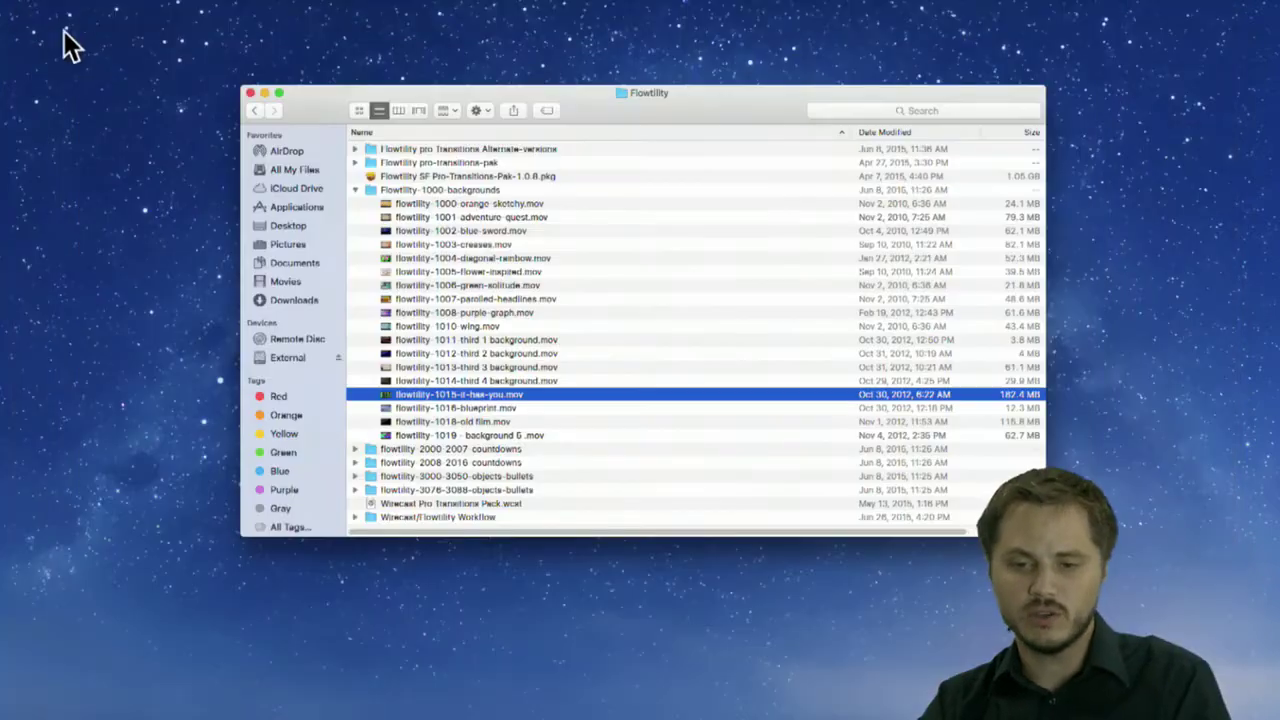
Switch to ScreenFlow and browse for media to add in the External drive's Flowtility folder, down to Flowtility-1000-backgrounds
{"action": "left_click_drag", "start_coordinate": [434, 391], "coordinate": [965, 705]}
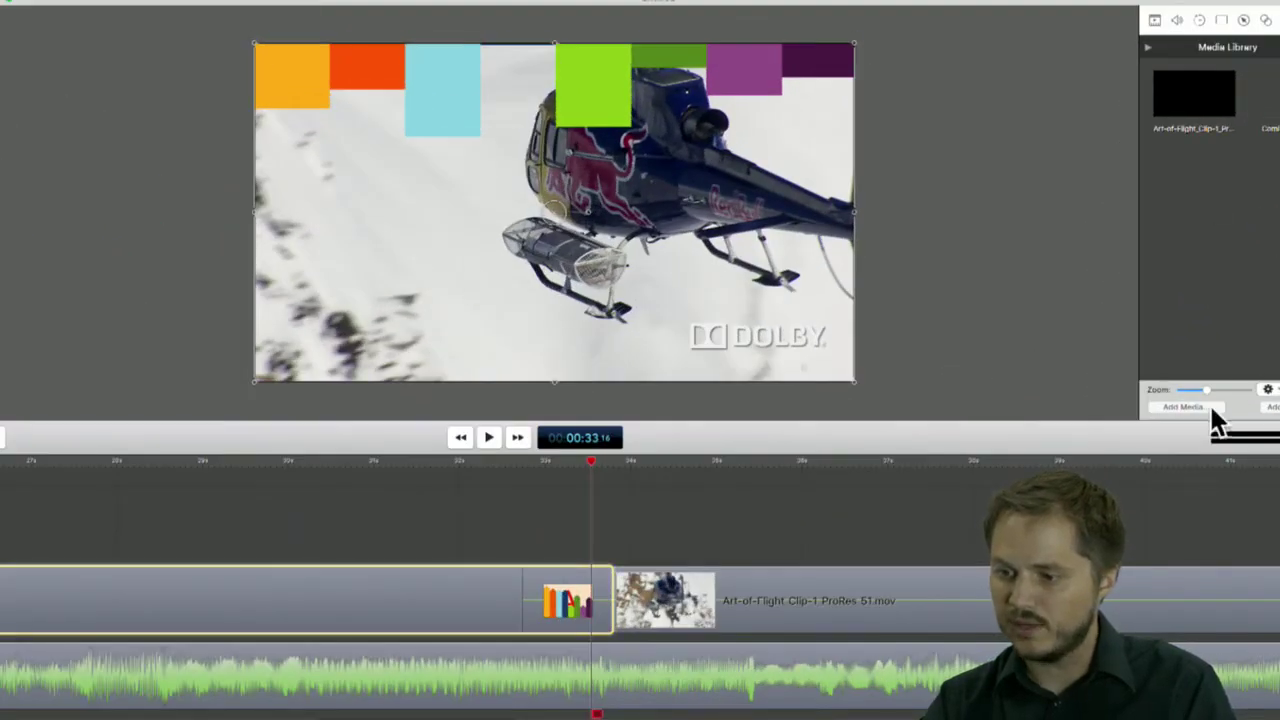
{"action": "key", "text": "super+i"}
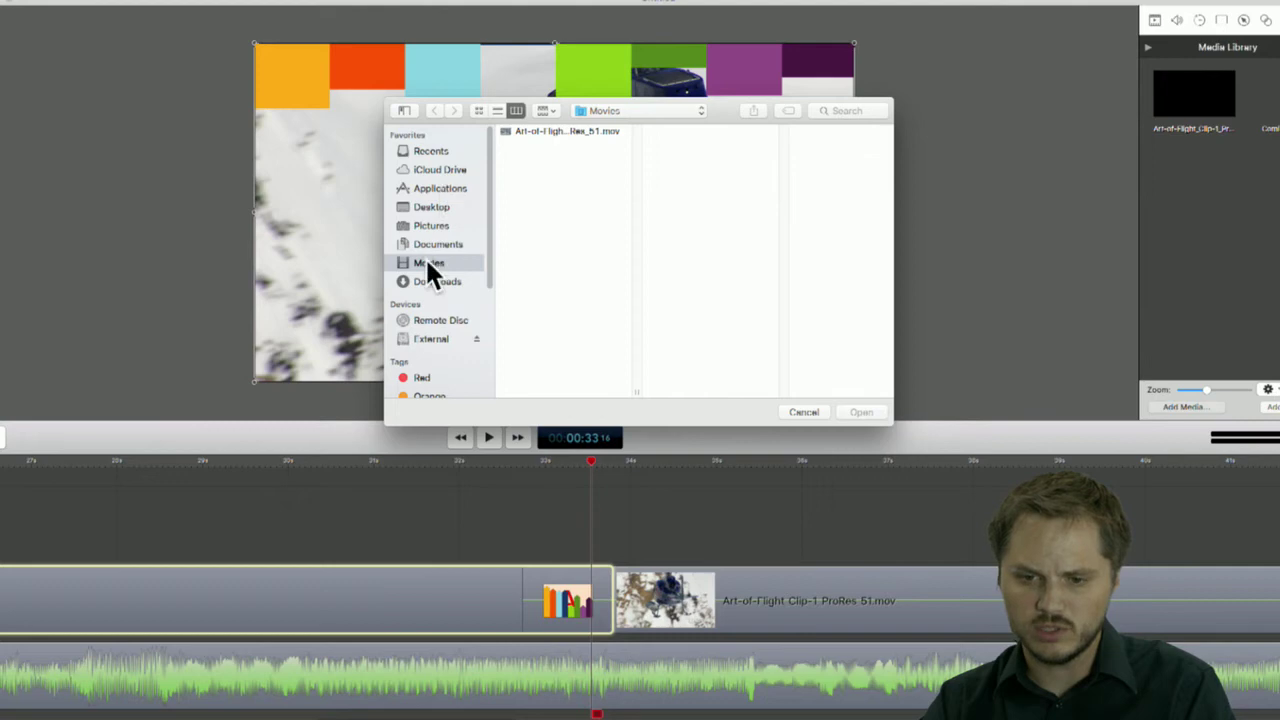
{"action": "left_click", "coordinate": [428, 342]}
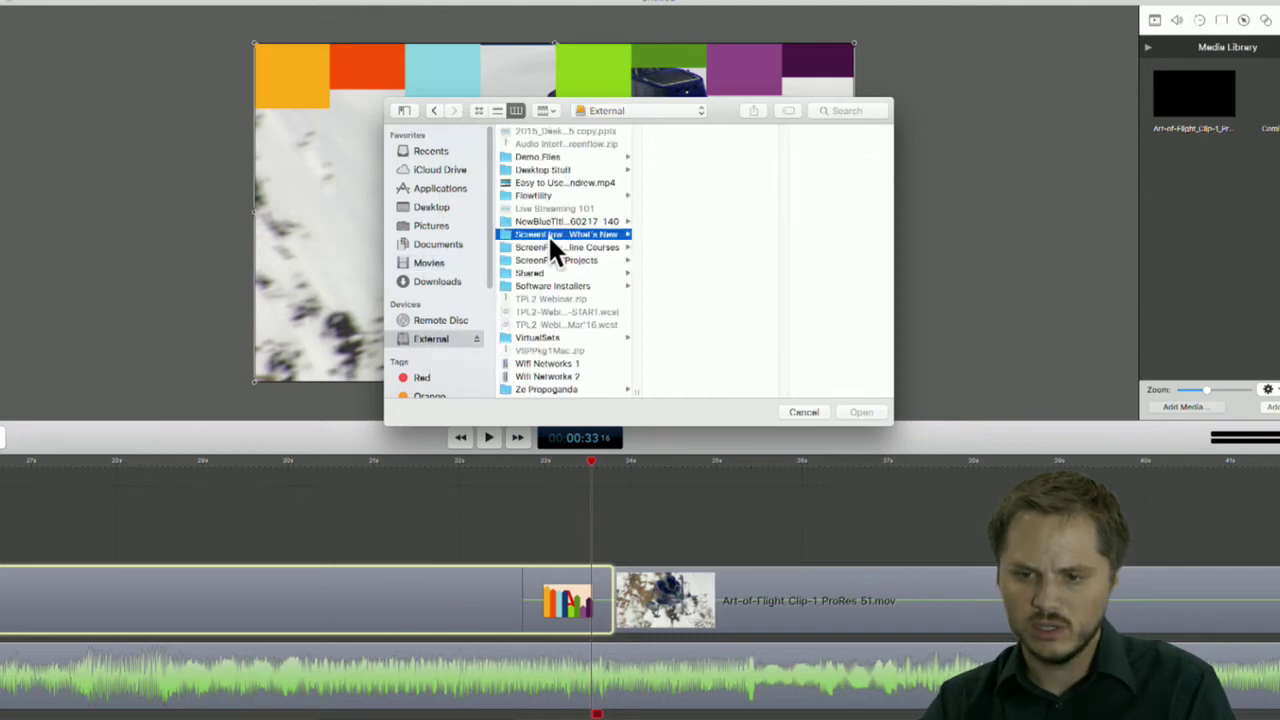
{"action": "left_click", "coordinate": [549, 287]}
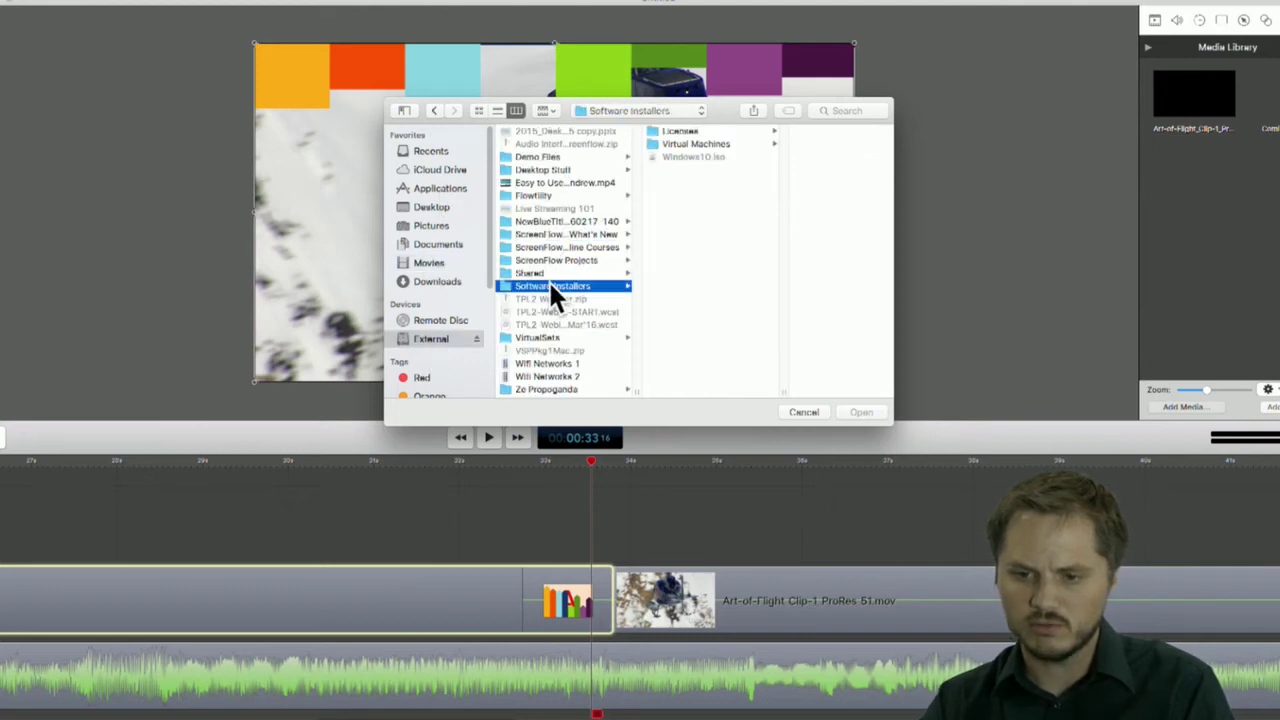
{"action": "left_click", "coordinate": [536, 194]}
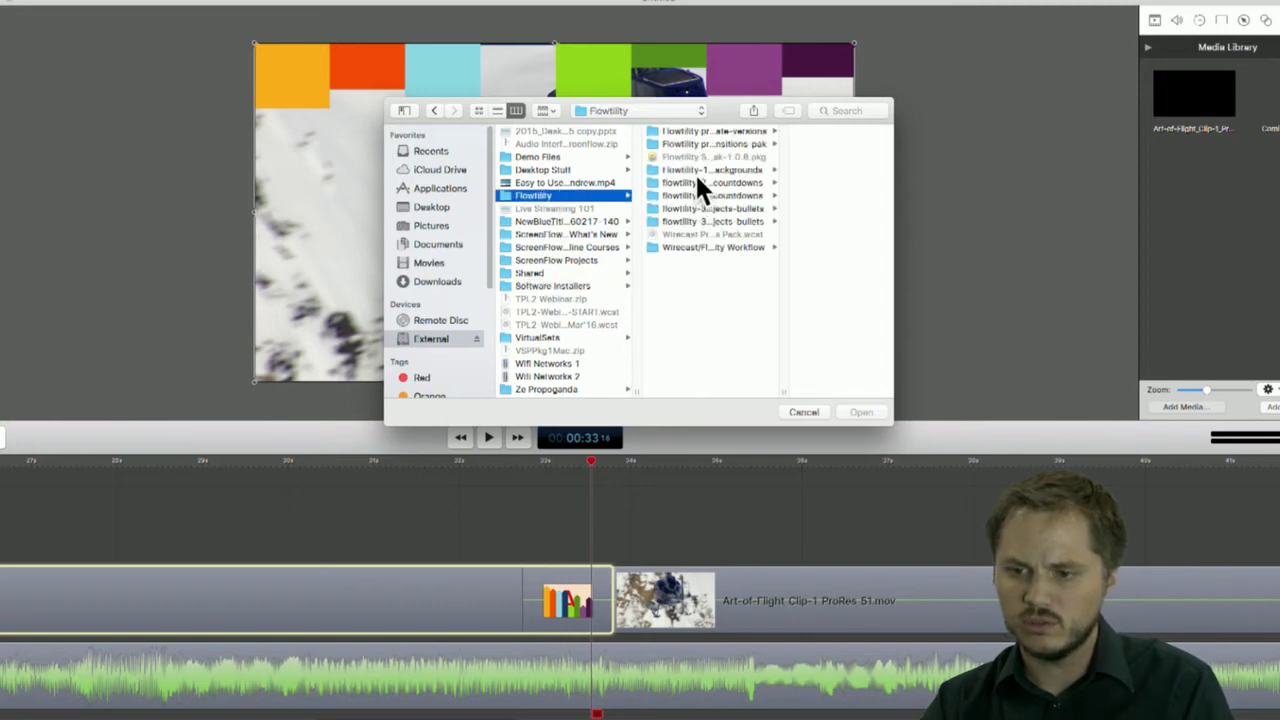
{"action": "left_click", "coordinate": [698, 170]}
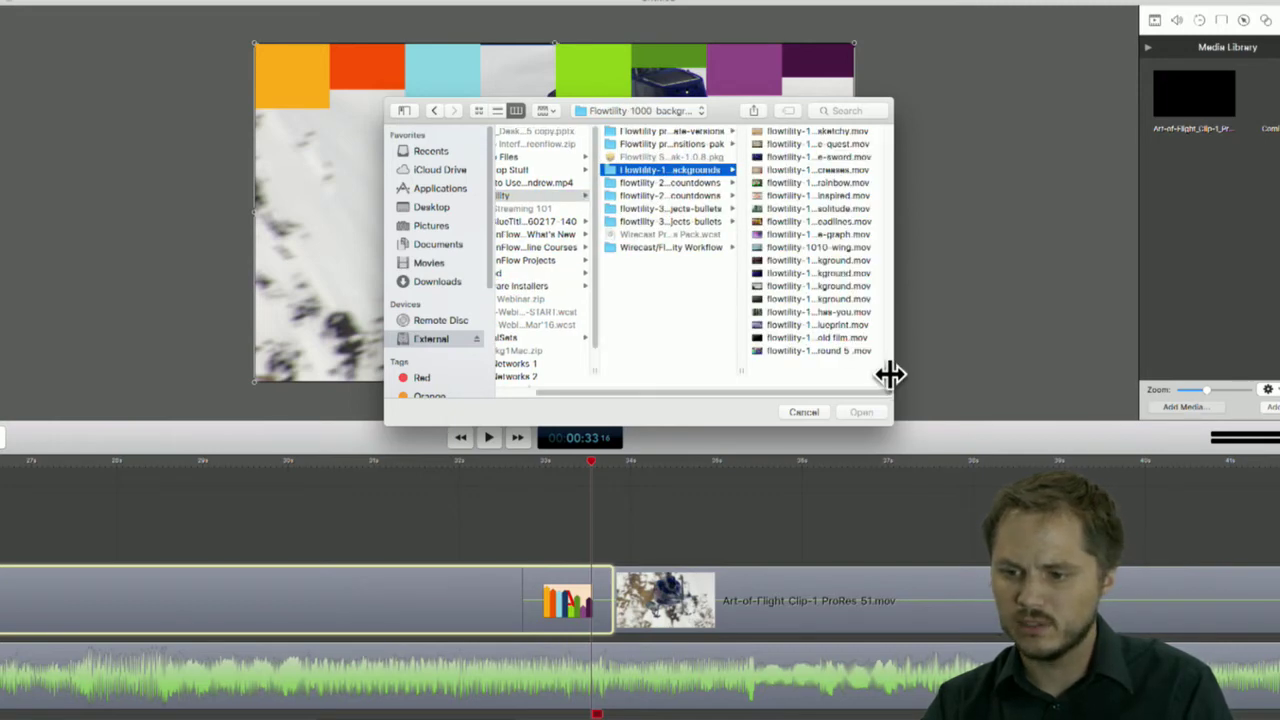
Widen the file dialog and import flowtility-1015-it-has-you.mov into the media library
{"action": "left_click_drag", "start_coordinate": [893, 375], "coordinate": [1092, 371]}
{"action": "left_click", "coordinate": [838, 273]}
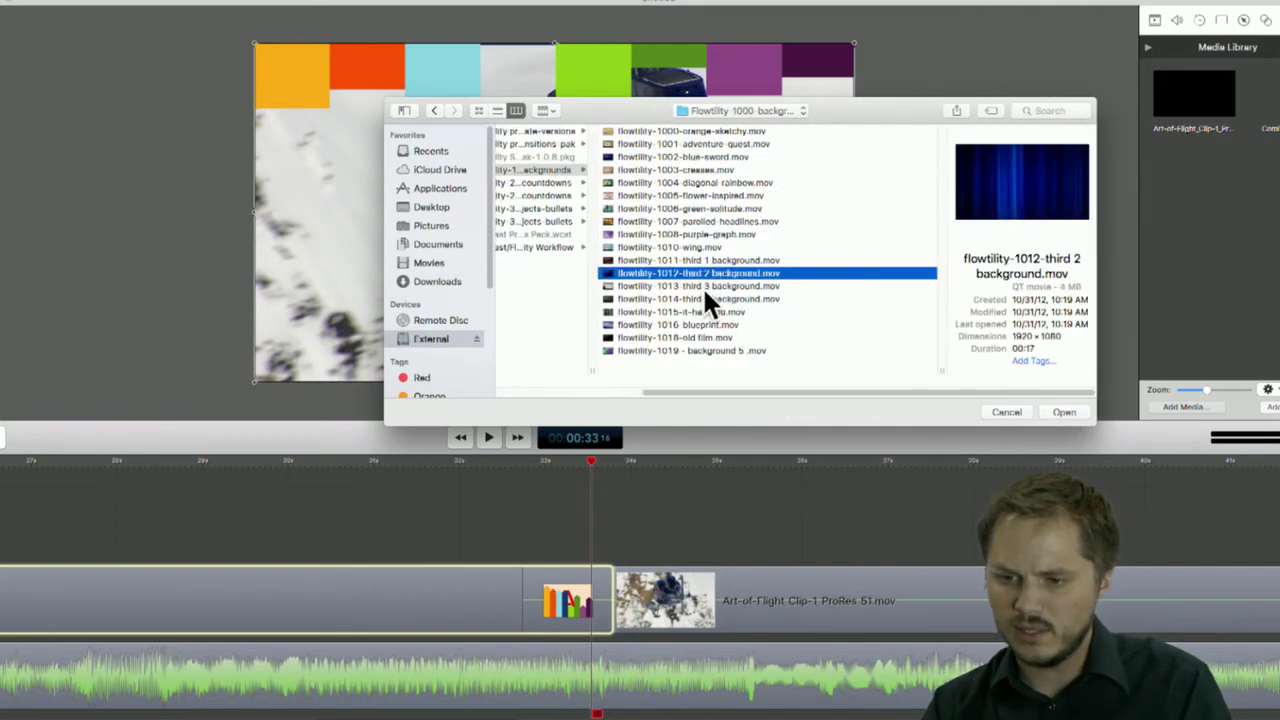
{"action": "left_click", "coordinate": [706, 310]}
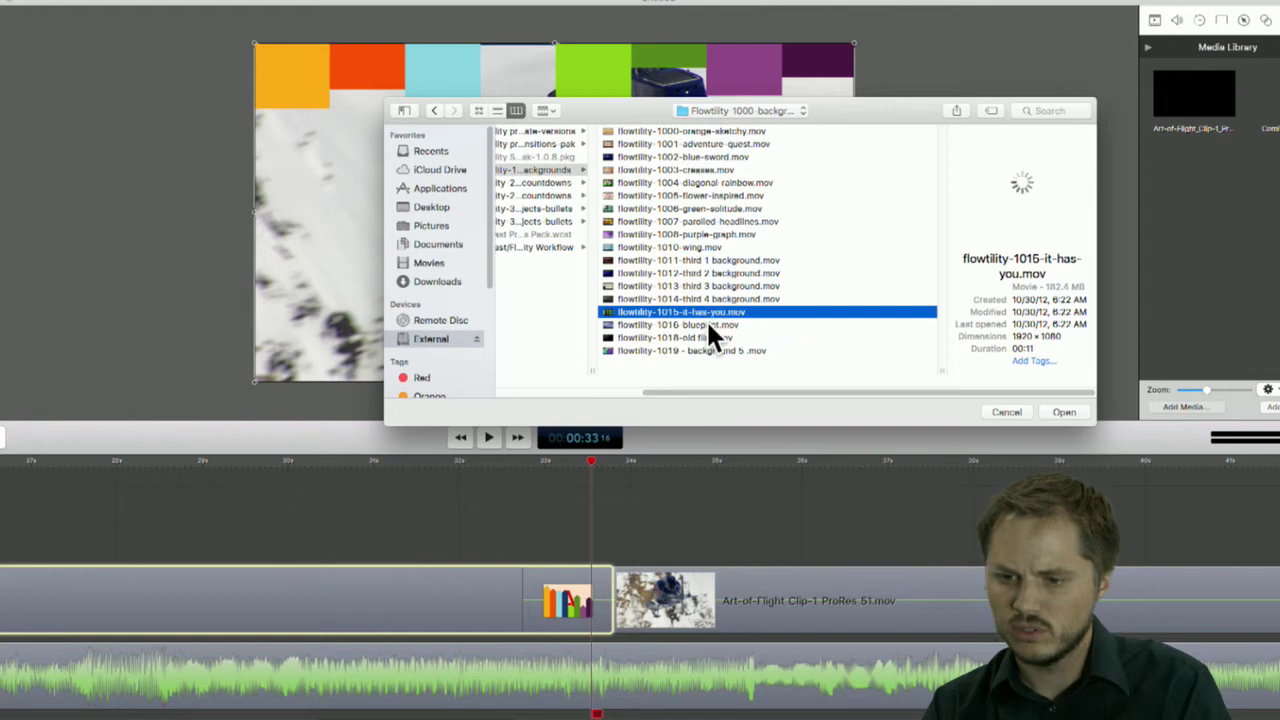
{"action": "left_click", "coordinate": [1064, 414]}
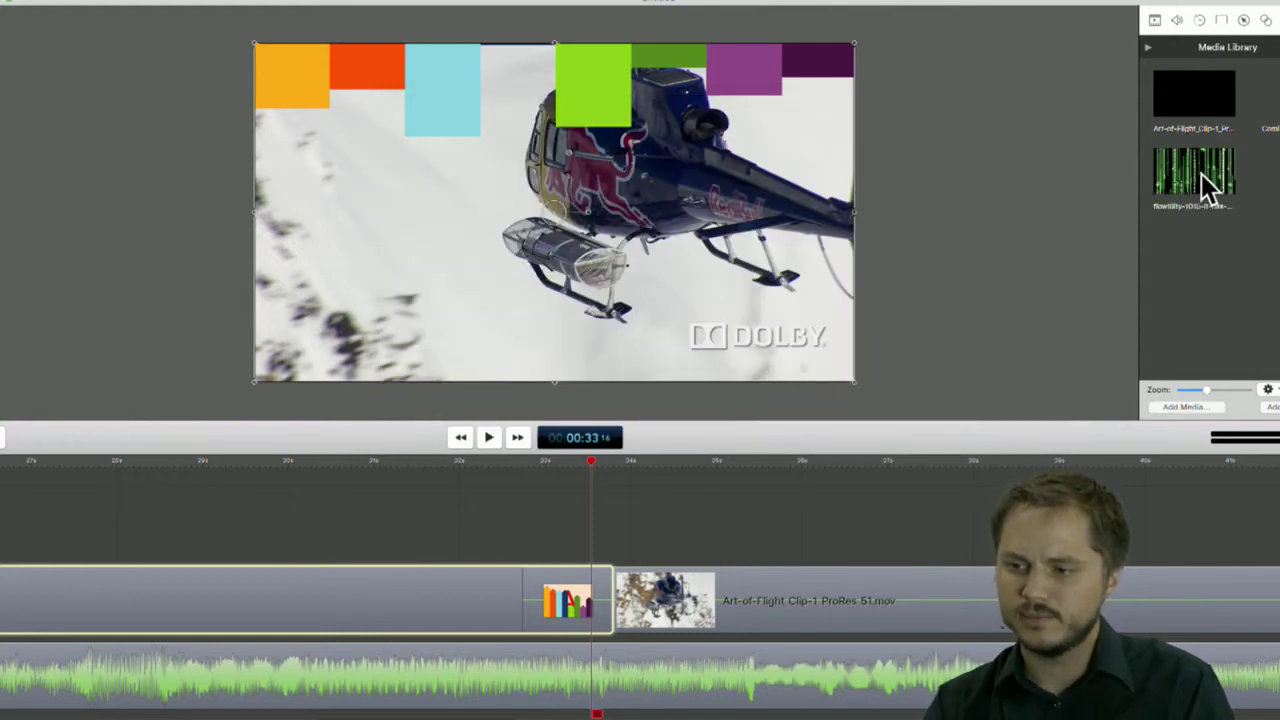
Place the it-has-you movie on a track above the video clips at about 30 s, enlarge it to about 172%, and recentre it over the canvas
{"action": "left_click", "coordinate": [1201, 173]}
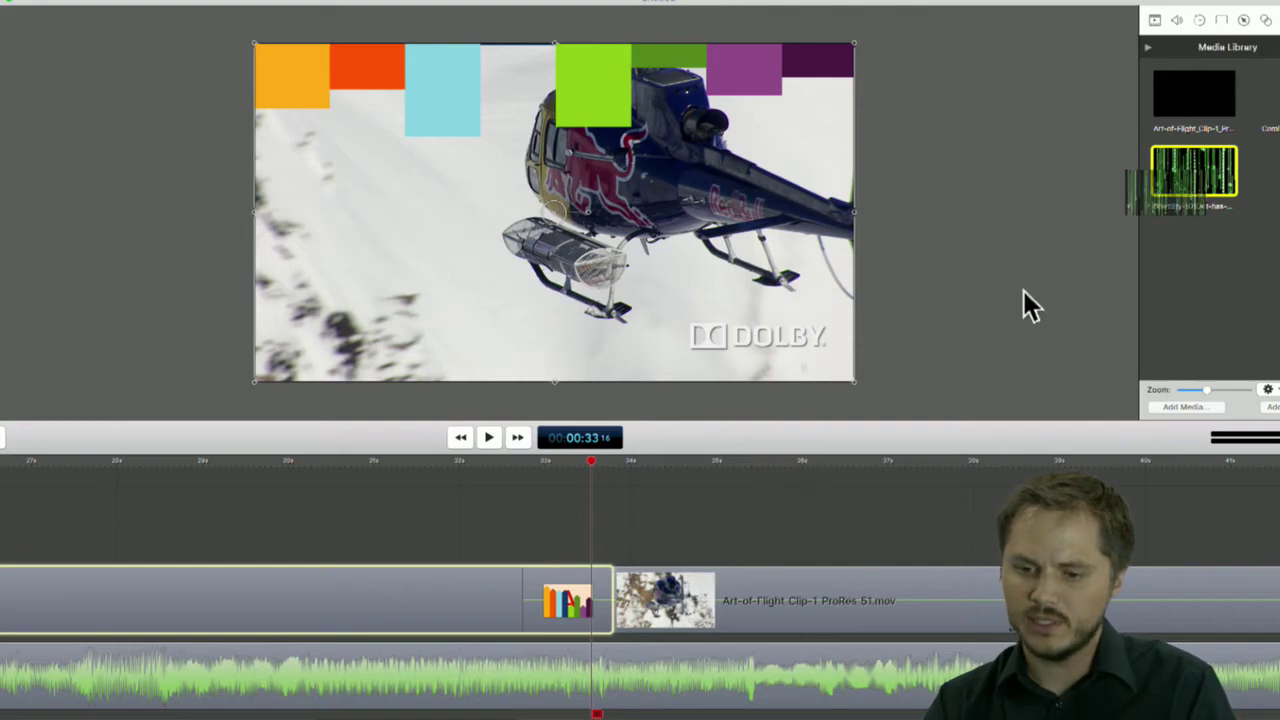
{"action": "left_click_drag", "start_coordinate": [459, 518], "coordinate": [372, 528]}
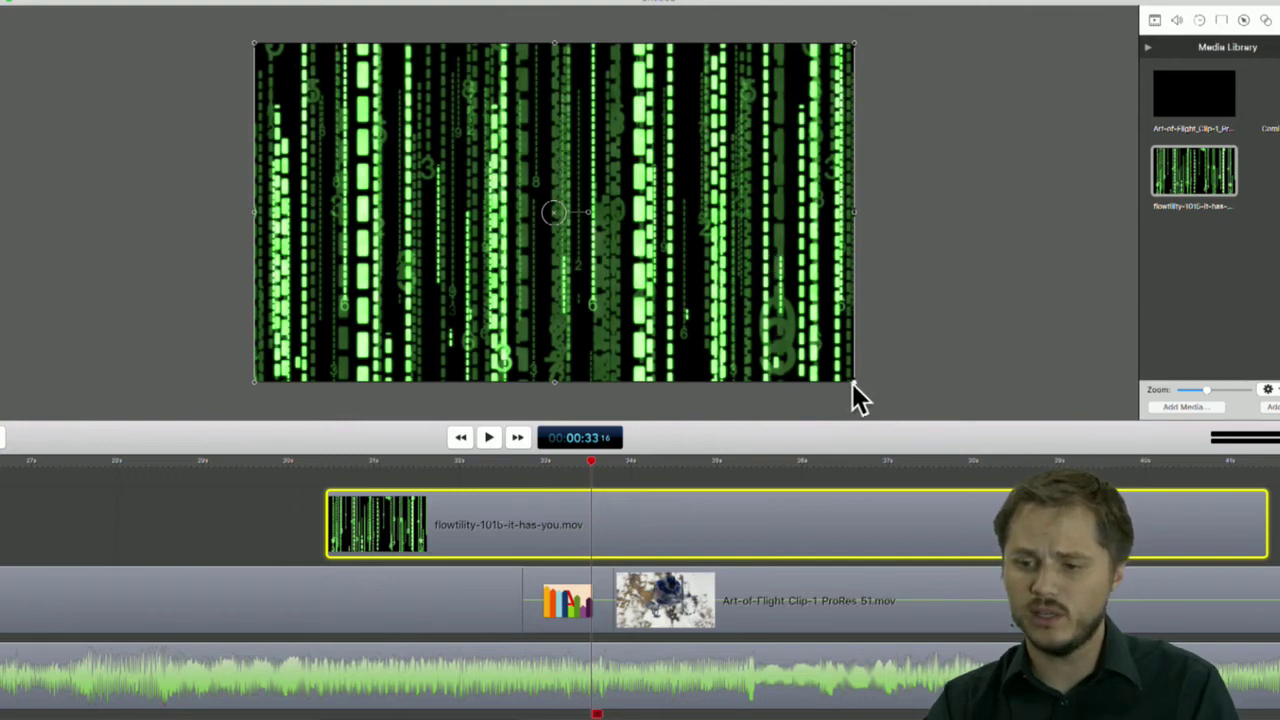
{"action": "left_click_drag", "start_coordinate": [853, 384], "coordinate": [1243, 671]}
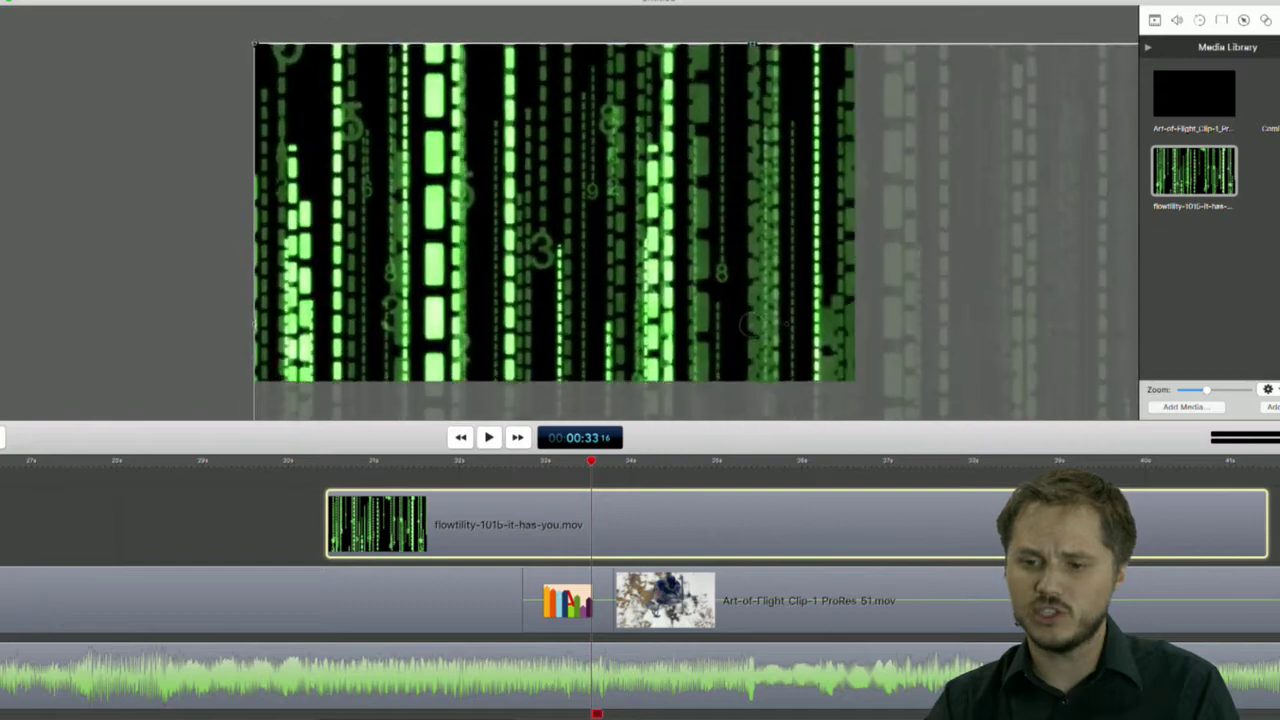
{"action": "left_click_drag", "start_coordinate": [715, 257], "coordinate": [482, 151]}
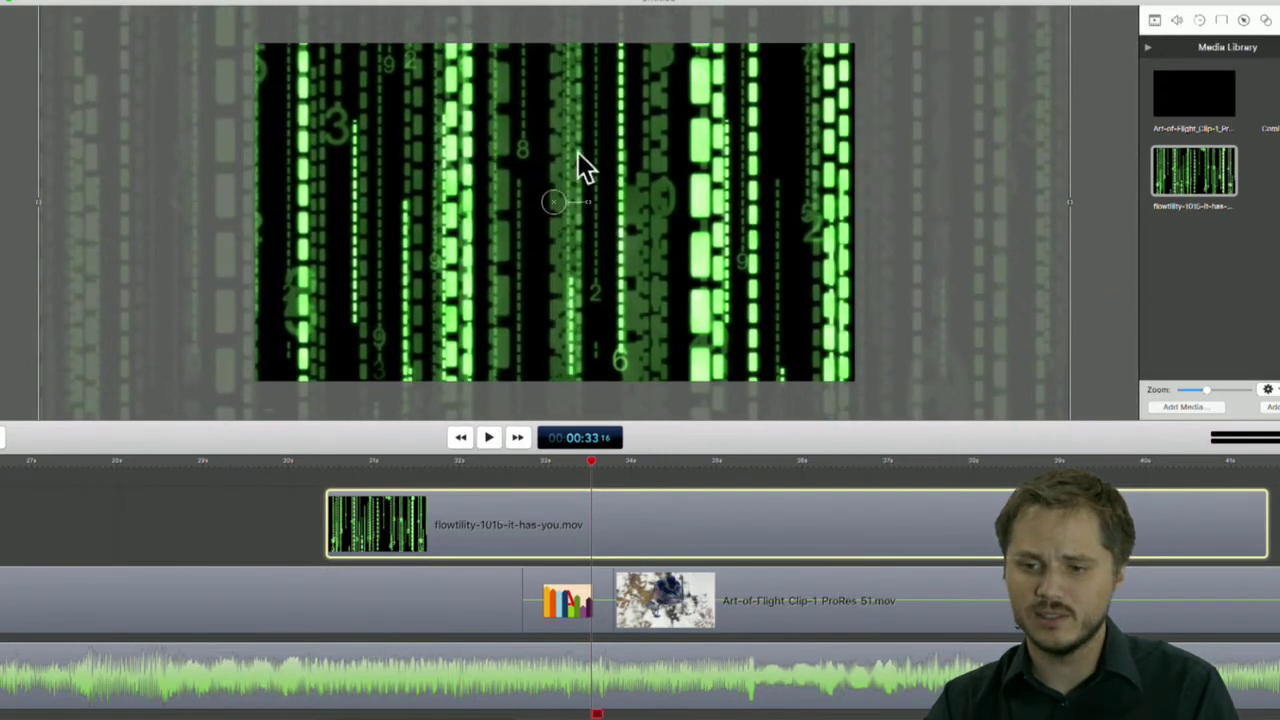
{"action": "left_click", "coordinate": [1155, 21]}
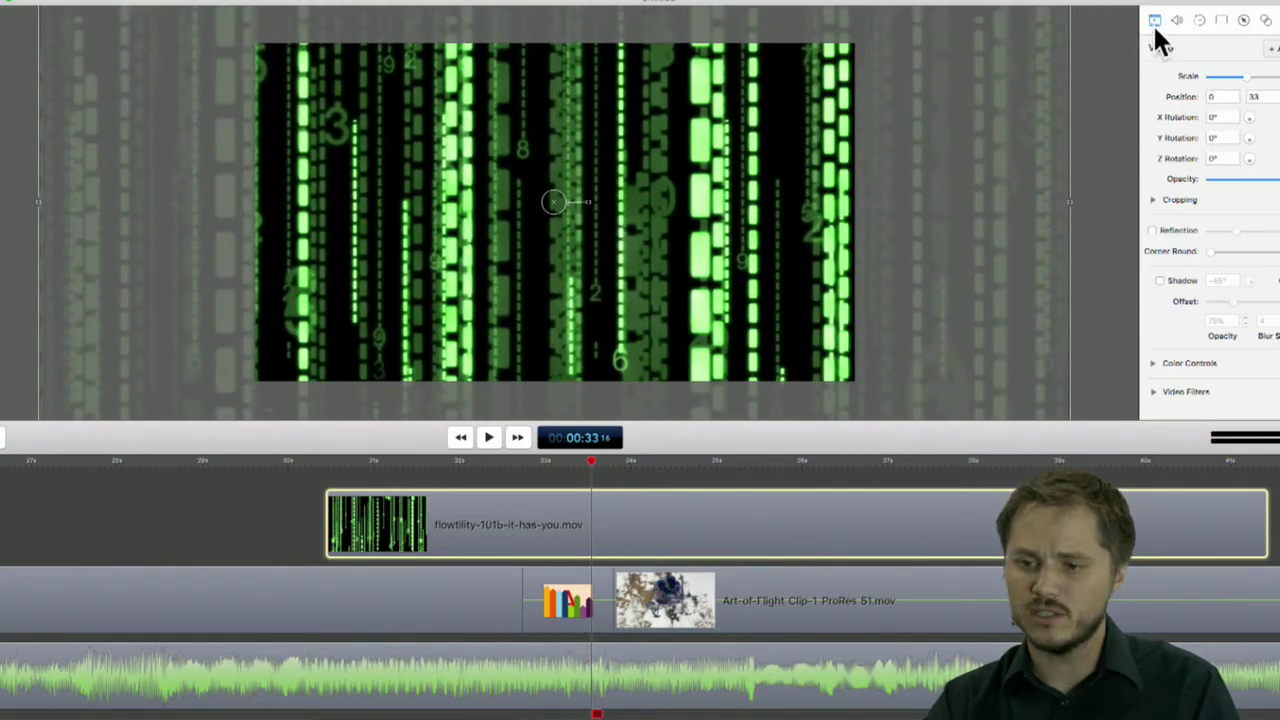
{"action": "left_click", "coordinate": [1068, 276]}
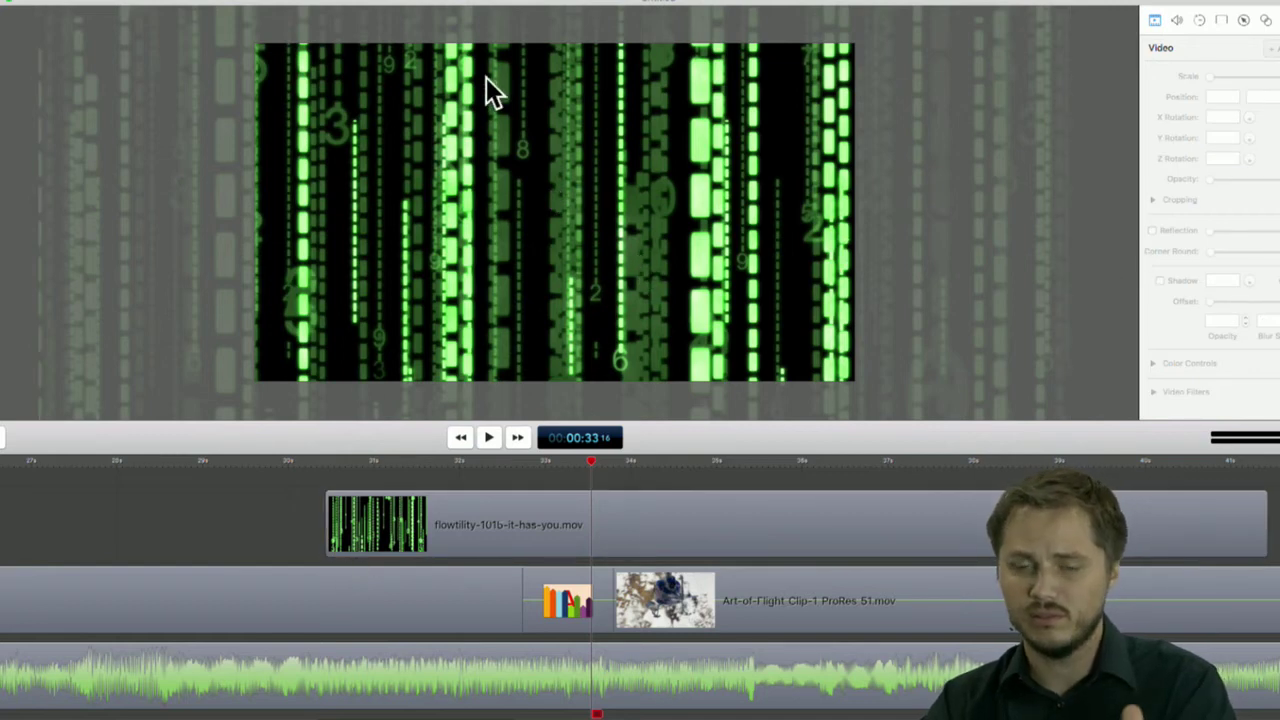
{"action": "left_click", "coordinate": [1176, 19]}
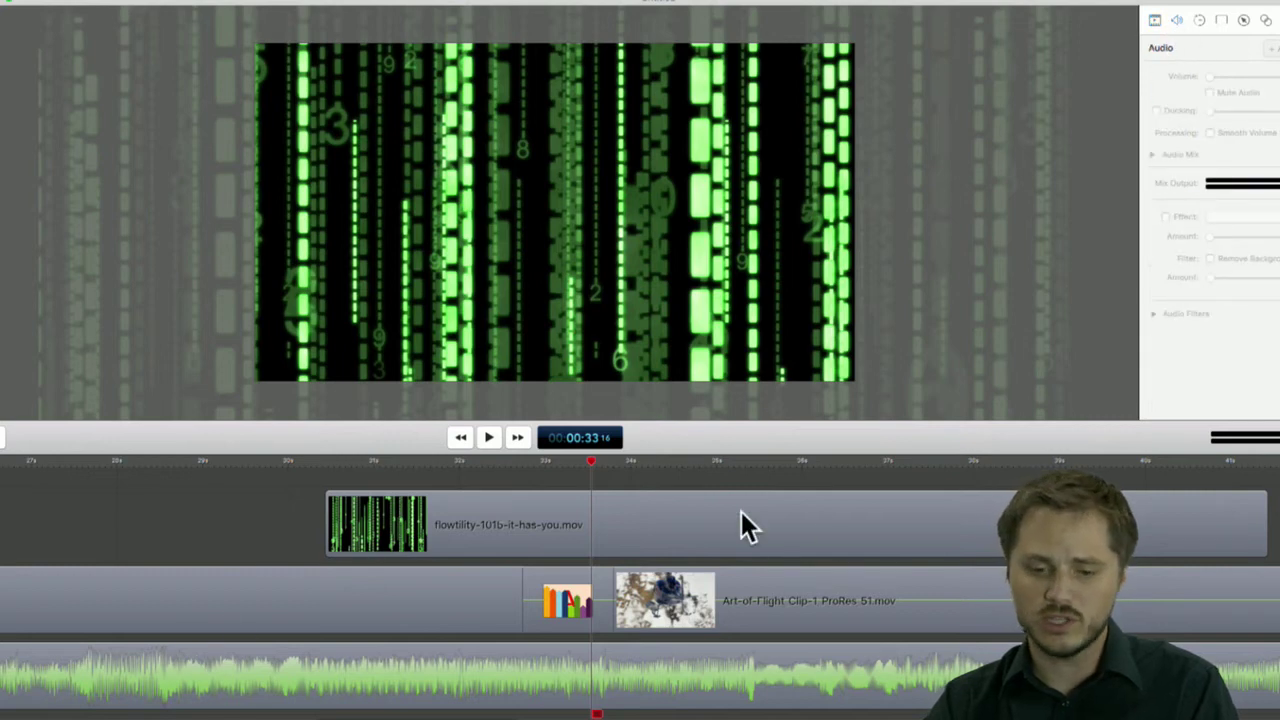
Move the it-has-you clip past the end of the other clips to about 2 minutes and place the playhead on it
{"action": "key", "text": "super+minus"}
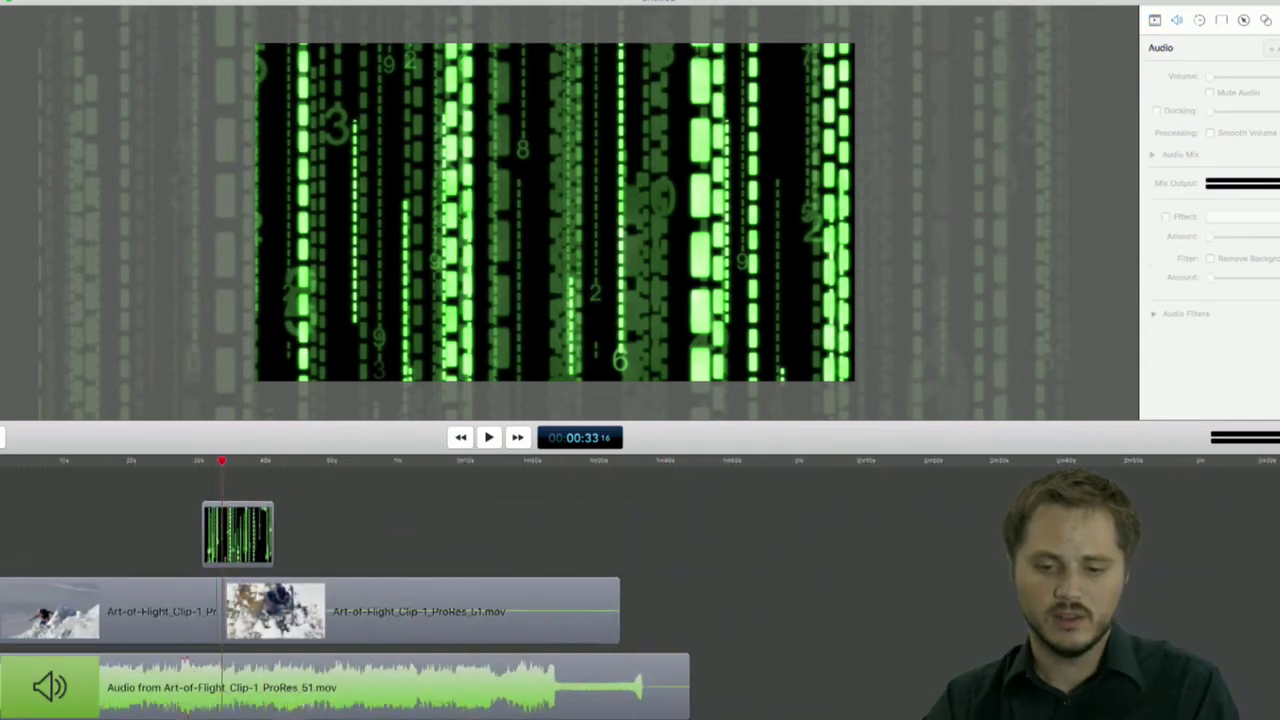
{"action": "left_click_drag", "start_coordinate": [267, 555], "coordinate": [846, 545]}
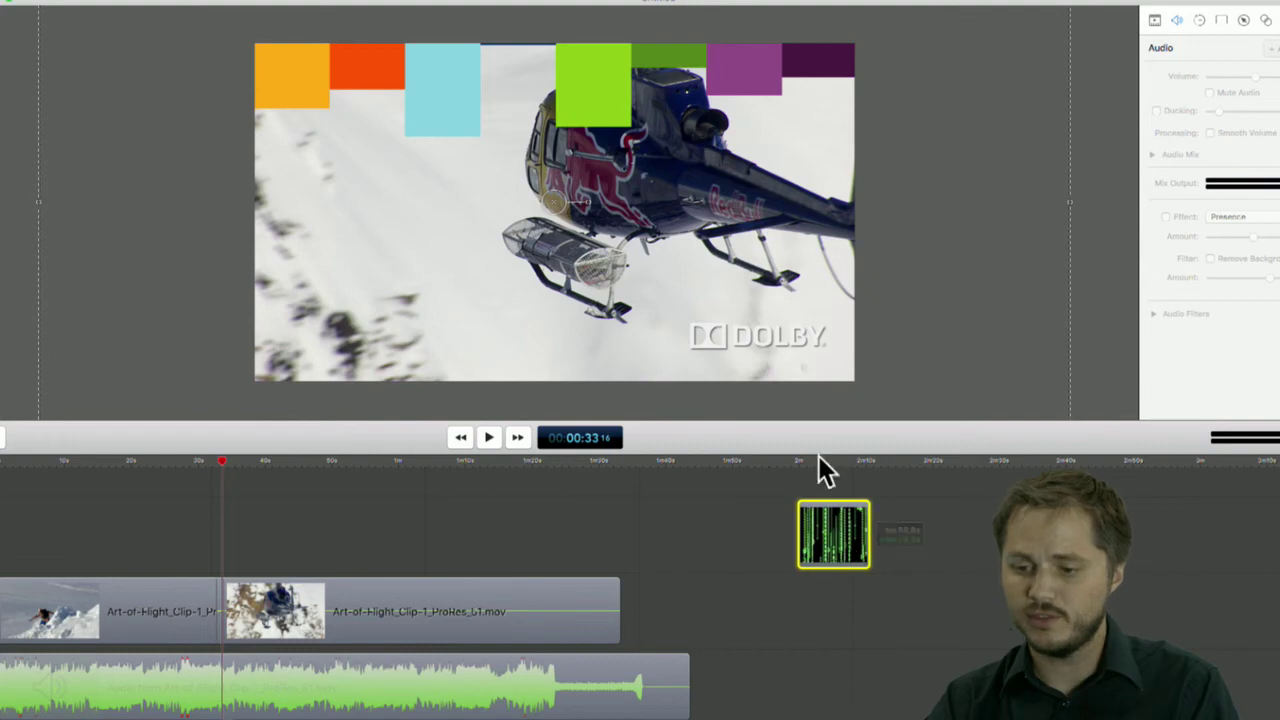
{"action": "left_click", "coordinate": [818, 460]}
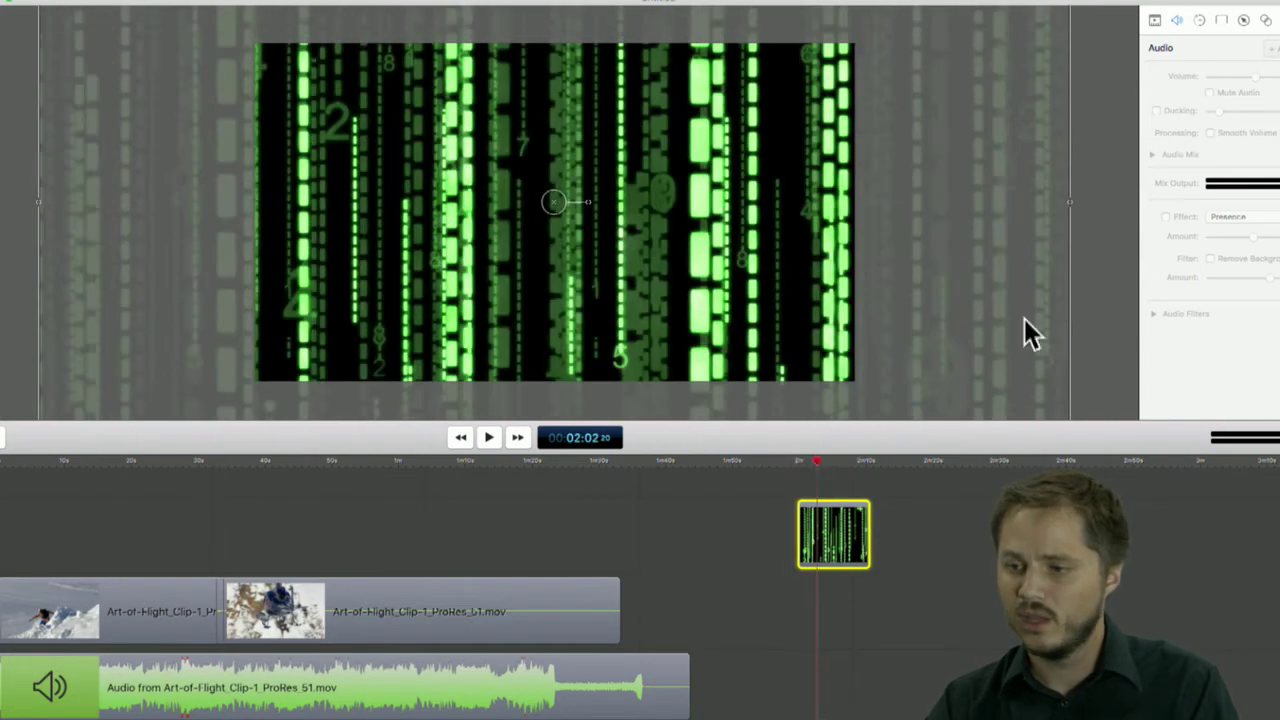
Show the it-has-you clip's video properties, resize the window to fit the screen, and set the clip's opacity to 70%
{"action": "left_click", "coordinate": [1157, 21]}
{"action": "left_click", "coordinate": [1172, 20]}
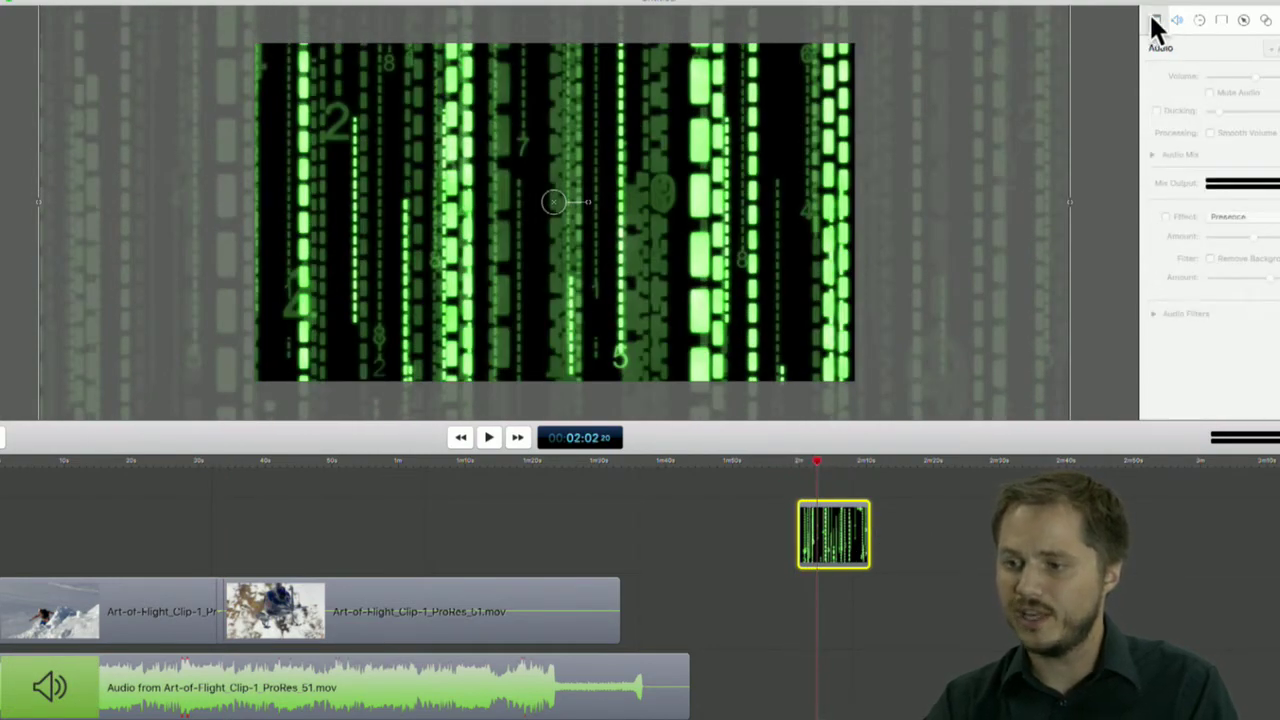
{"action": "left_click", "coordinate": [1156, 21]}
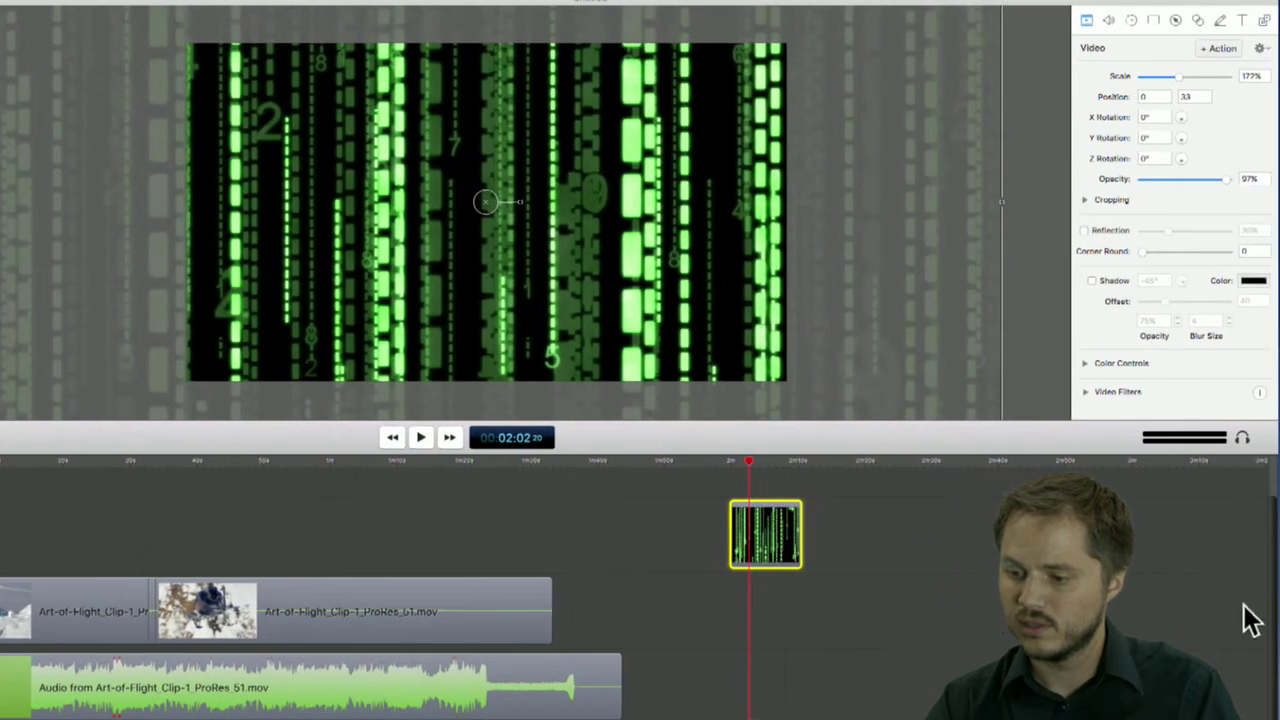
{"action": "left_click_drag", "start_coordinate": [1279, 719], "coordinate": [1140, 670]}
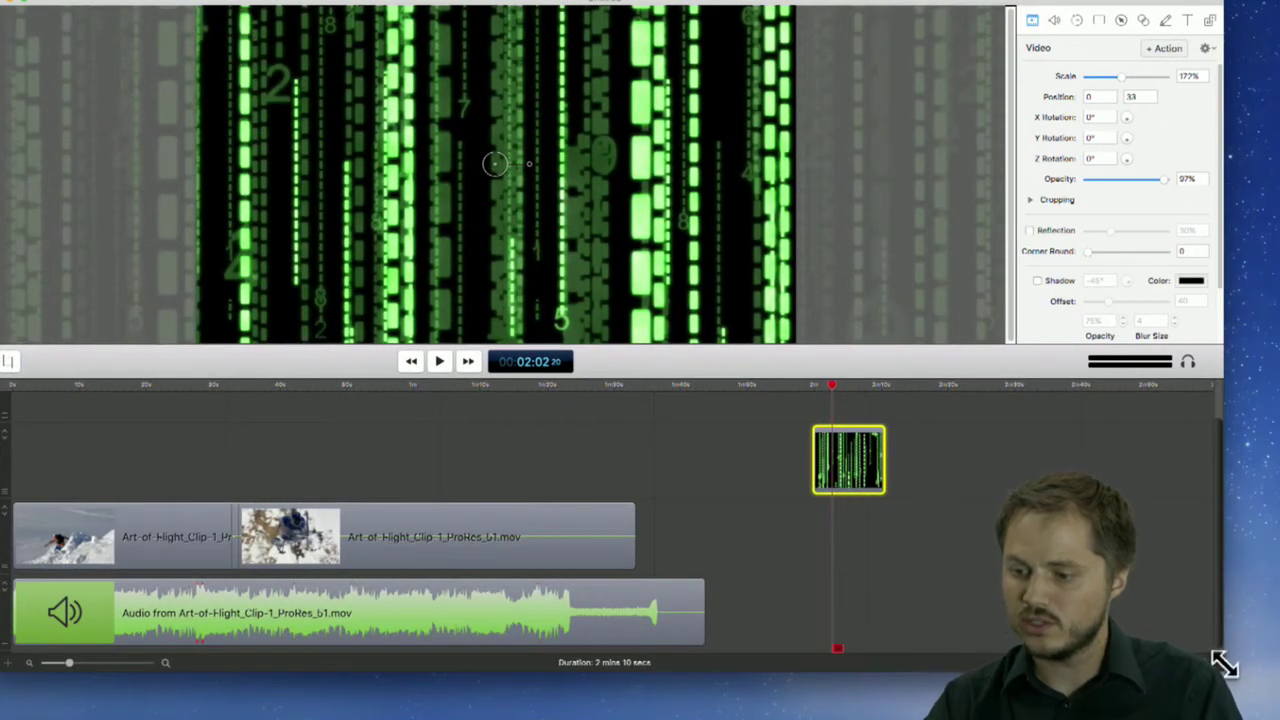
{"action": "left_click_drag", "start_coordinate": [1224, 664], "coordinate": [1249, 686]}
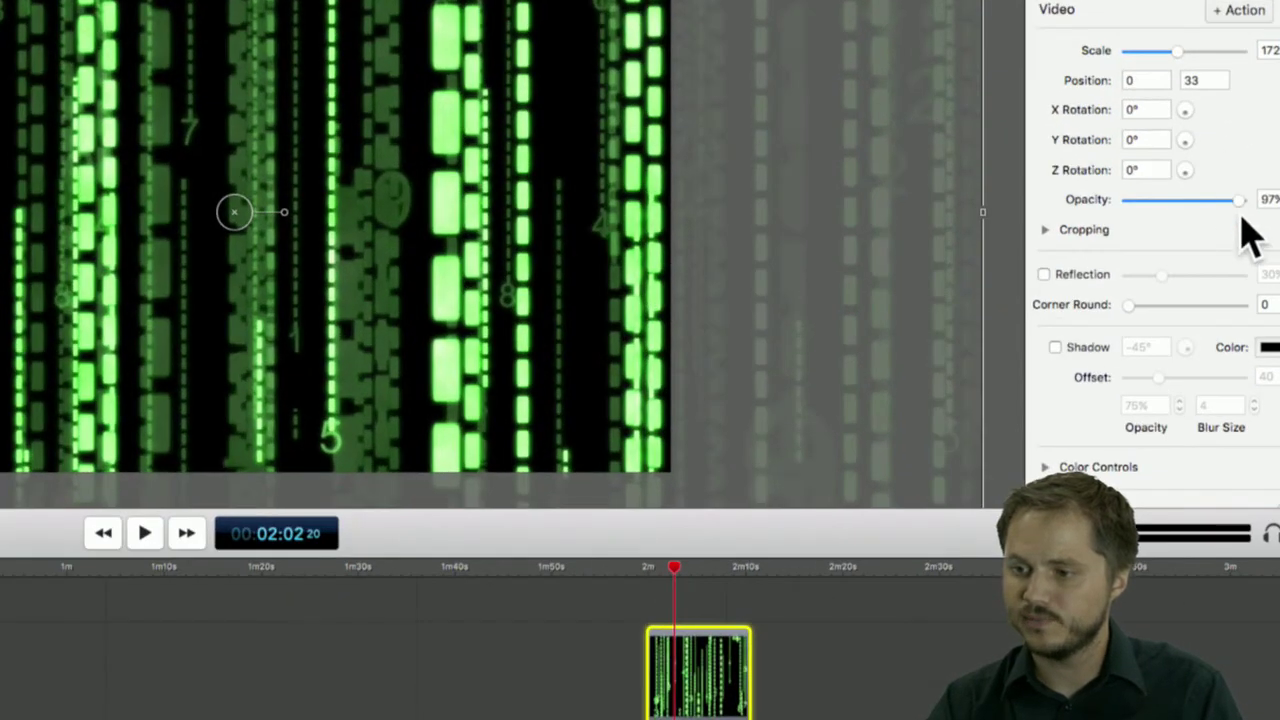
{"action": "left_click_drag", "start_coordinate": [1240, 199], "coordinate": [1210, 200]}
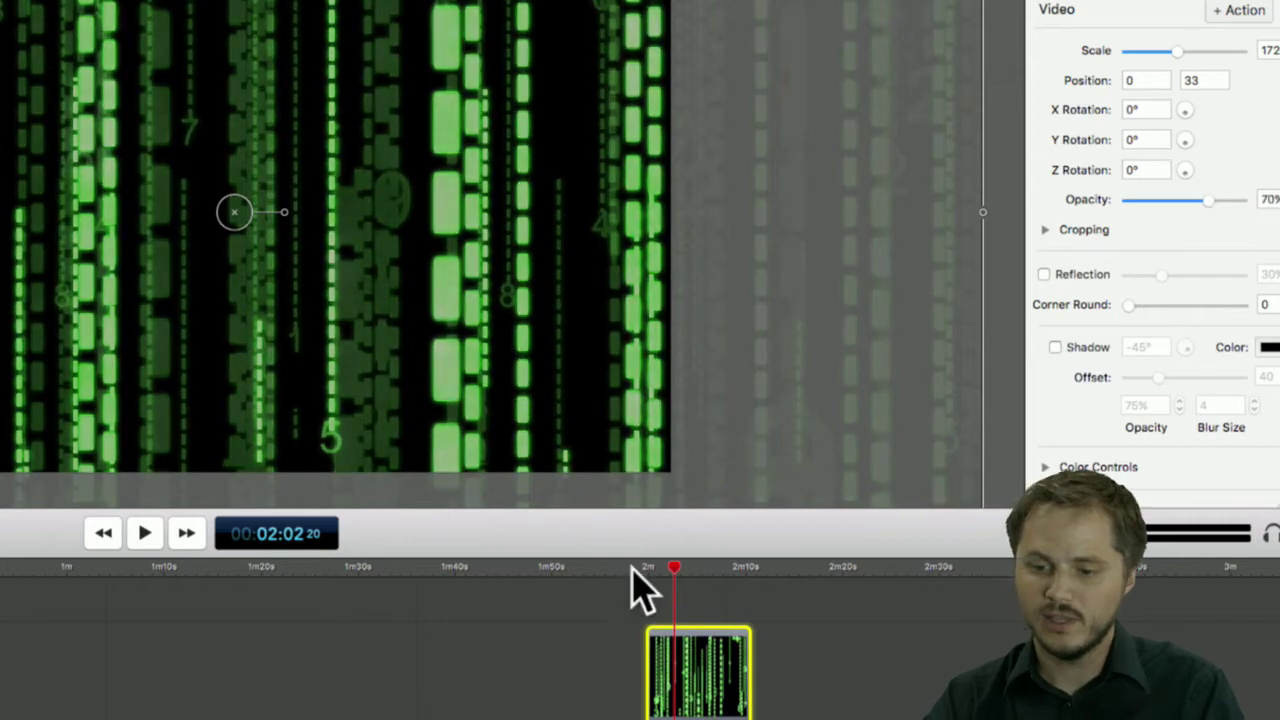
Play the it-has-you clip in the timeline from about 2 minutes and pause the playback
{"action": "left_click", "coordinate": [650, 588]}
{"action": "key", "text": "space"}
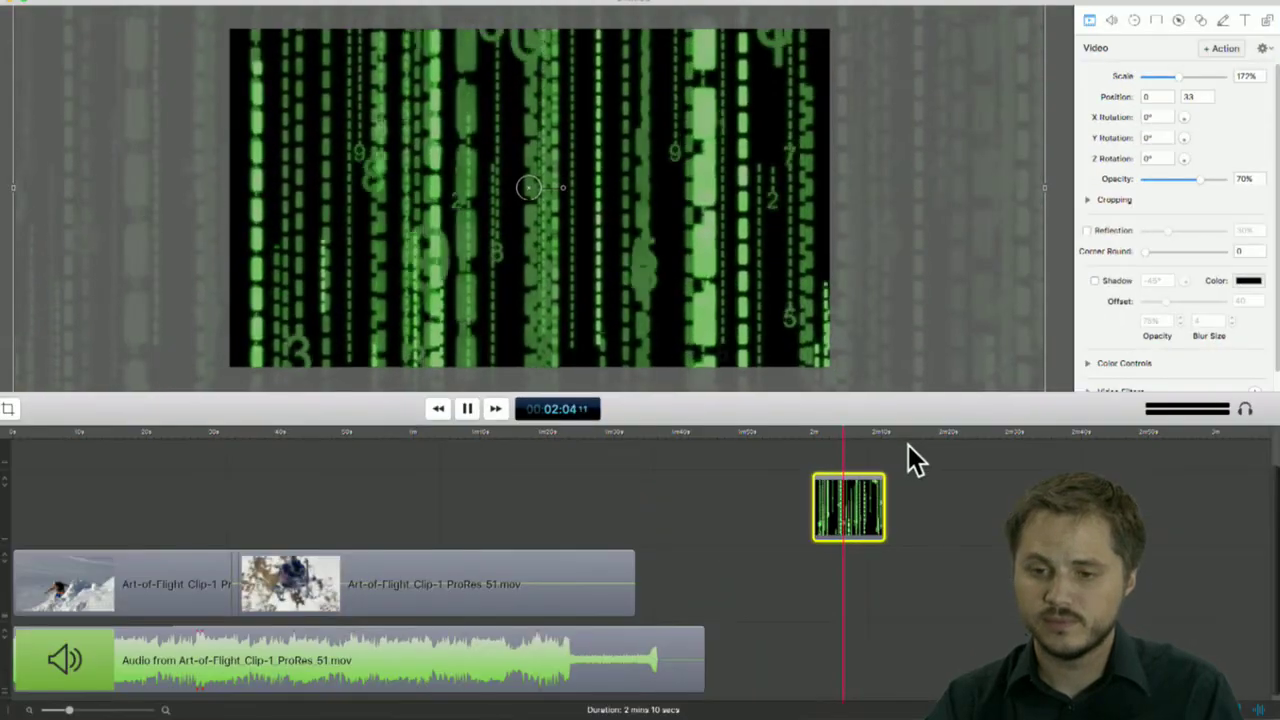
{"action": "key", "text": "space"}
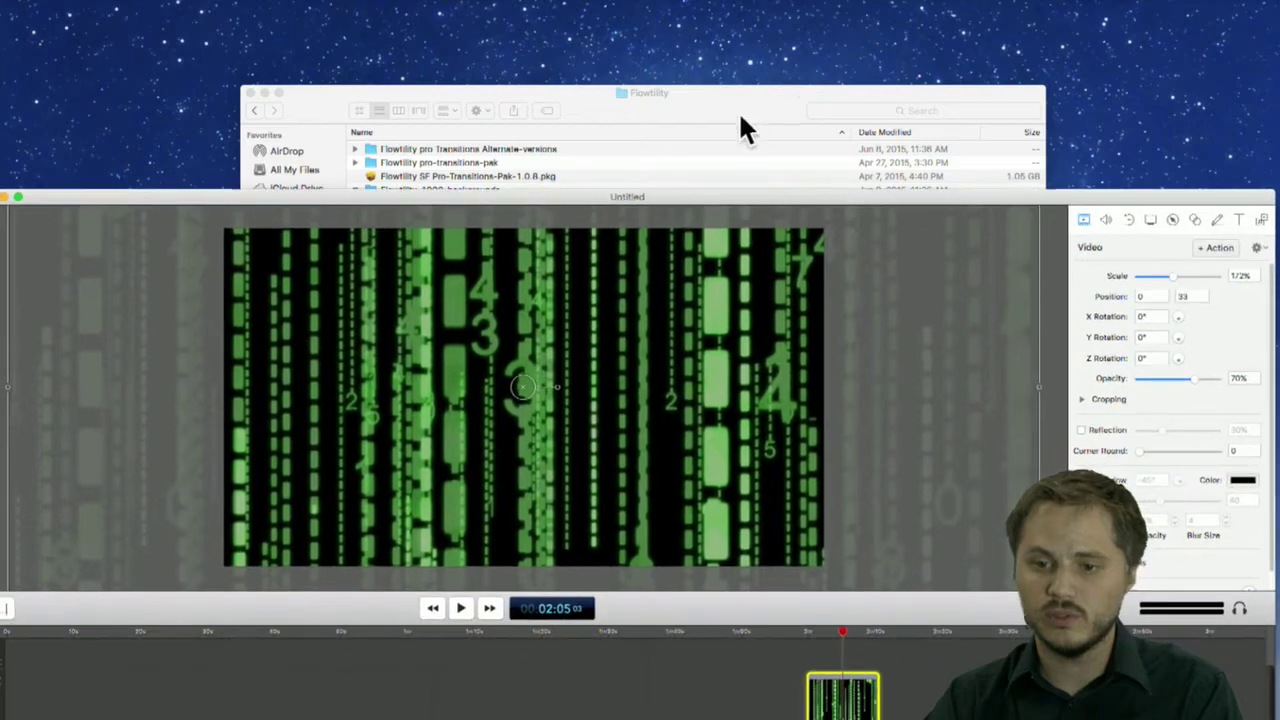
Switch to Finder, preview flowtility-1012-third 2 background.mov, and add it to ScreenFlow's media library
{"action": "left_click", "coordinate": [740, 128]}
{"action": "left_click", "coordinate": [421, 353]}
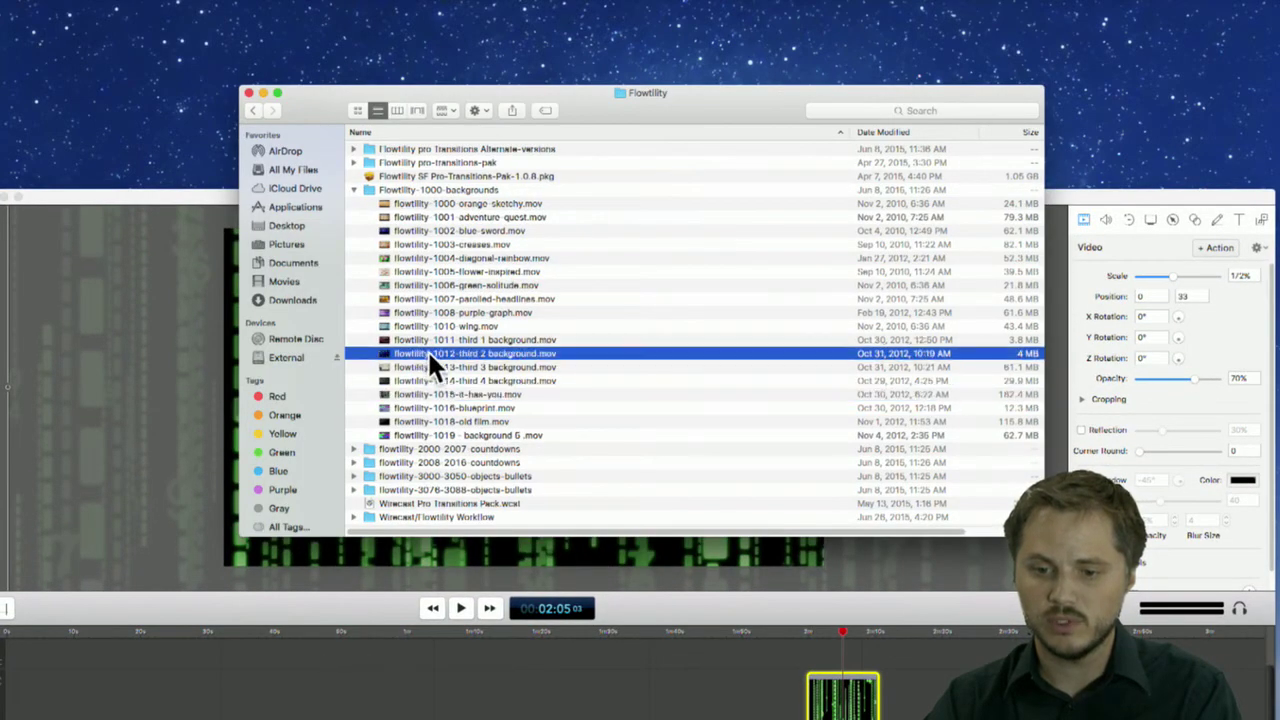
{"action": "key", "text": "space"}
{"action": "key", "text": "space"}
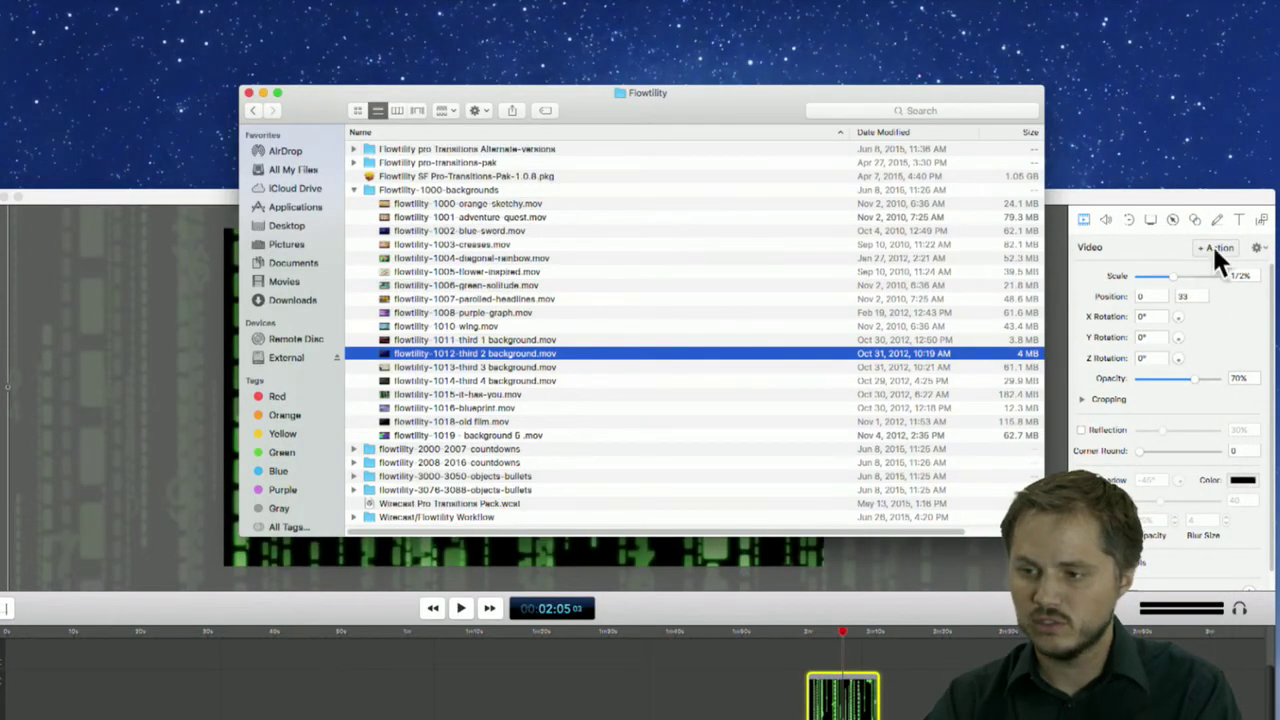
{"action": "left_click", "coordinate": [1263, 222]}
{"action": "left_click", "coordinate": [783, 106]}
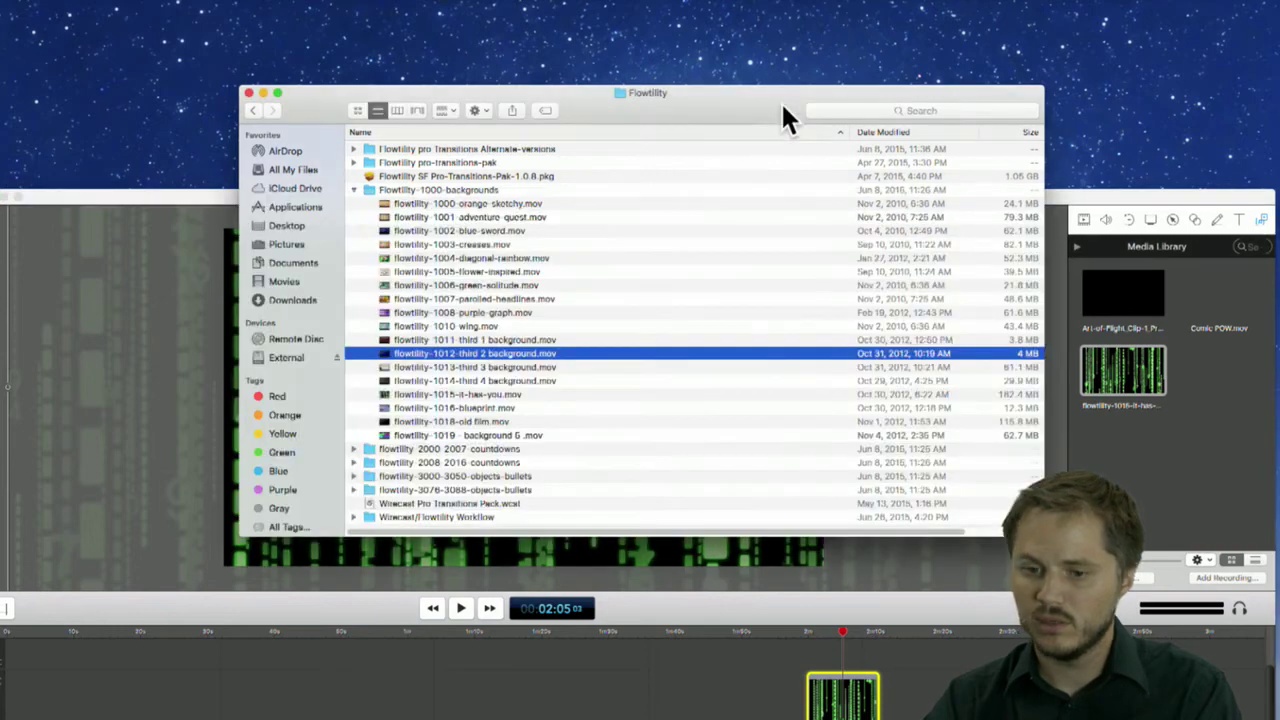
{"action": "left_click_drag", "start_coordinate": [460, 351], "coordinate": [1210, 418]}
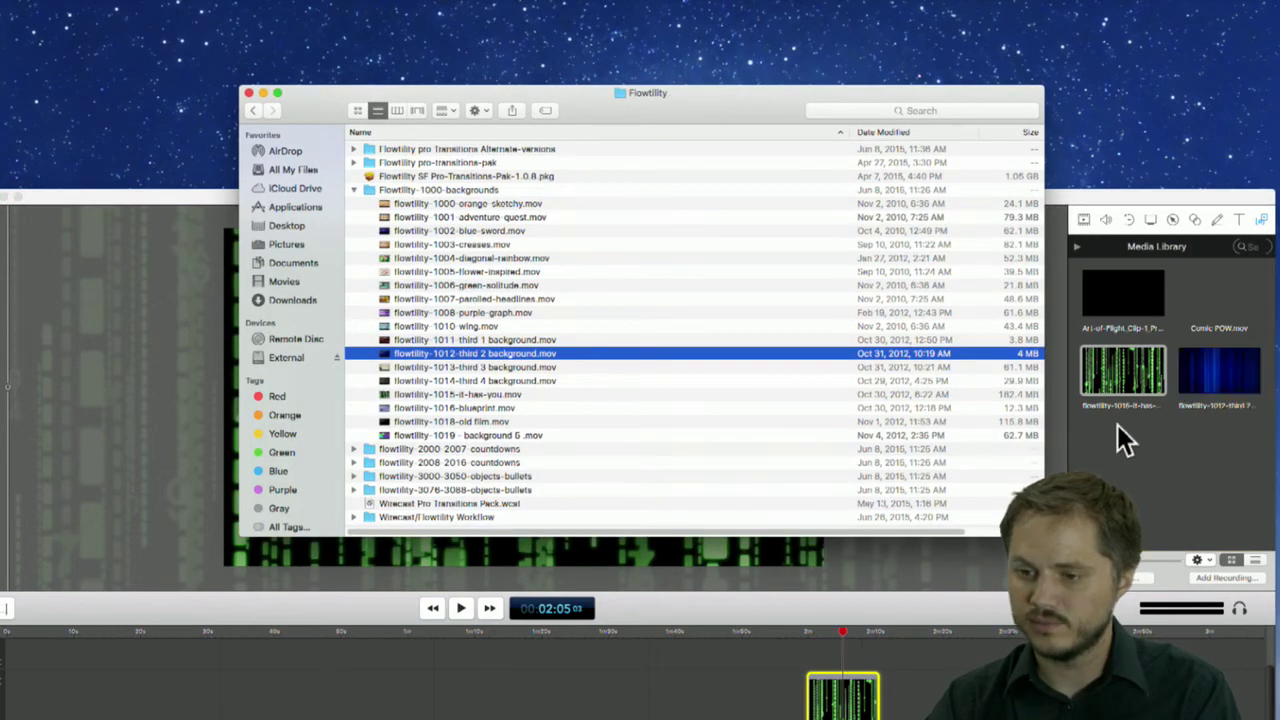
Move the project window back up and place the third 2 background movie on the track below the it-has-you clip, starting at about 2 minutes
{"action": "left_click_drag", "start_coordinate": [1097, 191], "coordinate": [1097, 2]}
{"action": "left_click_drag", "start_coordinate": [1214, 181], "coordinate": [890, 592]}
{"action": "mouse_move", "coordinate": [841, 440]}
{"action": "left_mouse_down"}
{"action": "mouse_move", "coordinate": [823, 433]}
{"action": "mouse_move", "coordinate": [851, 436]}
{"action": "mouse_move", "coordinate": [840, 440]}
{"action": "left_mouse_up"}
Set the it-has-you clip's opacity to 80%
{"action": "left_click", "coordinate": [860, 520]}
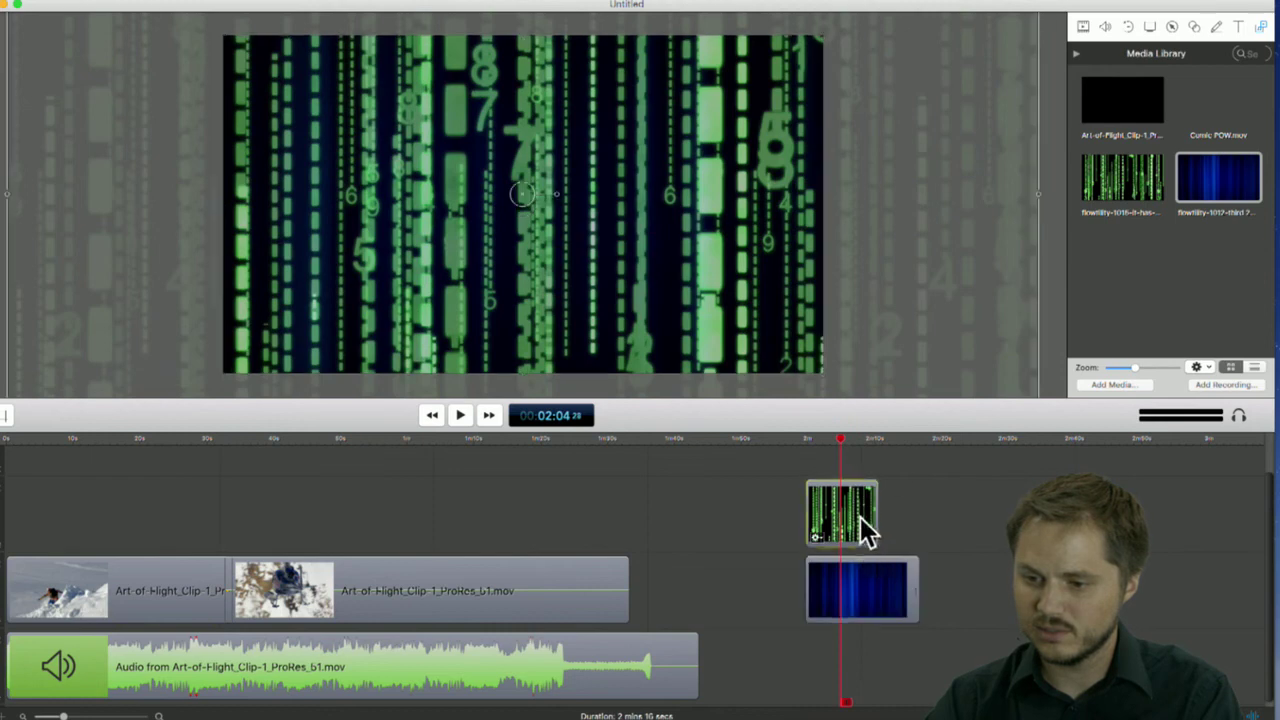
{"action": "left_click", "coordinate": [1086, 28]}
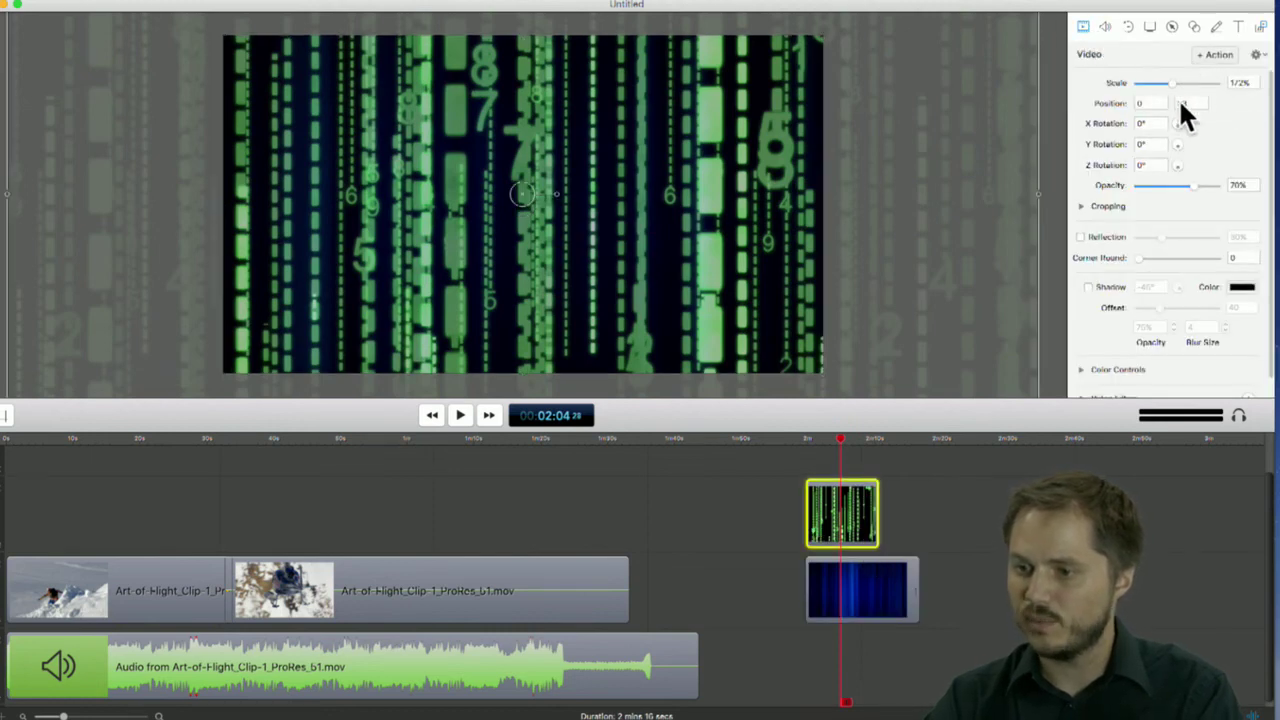
{"action": "left_click_drag", "start_coordinate": [1190, 184], "coordinate": [1201, 184]}
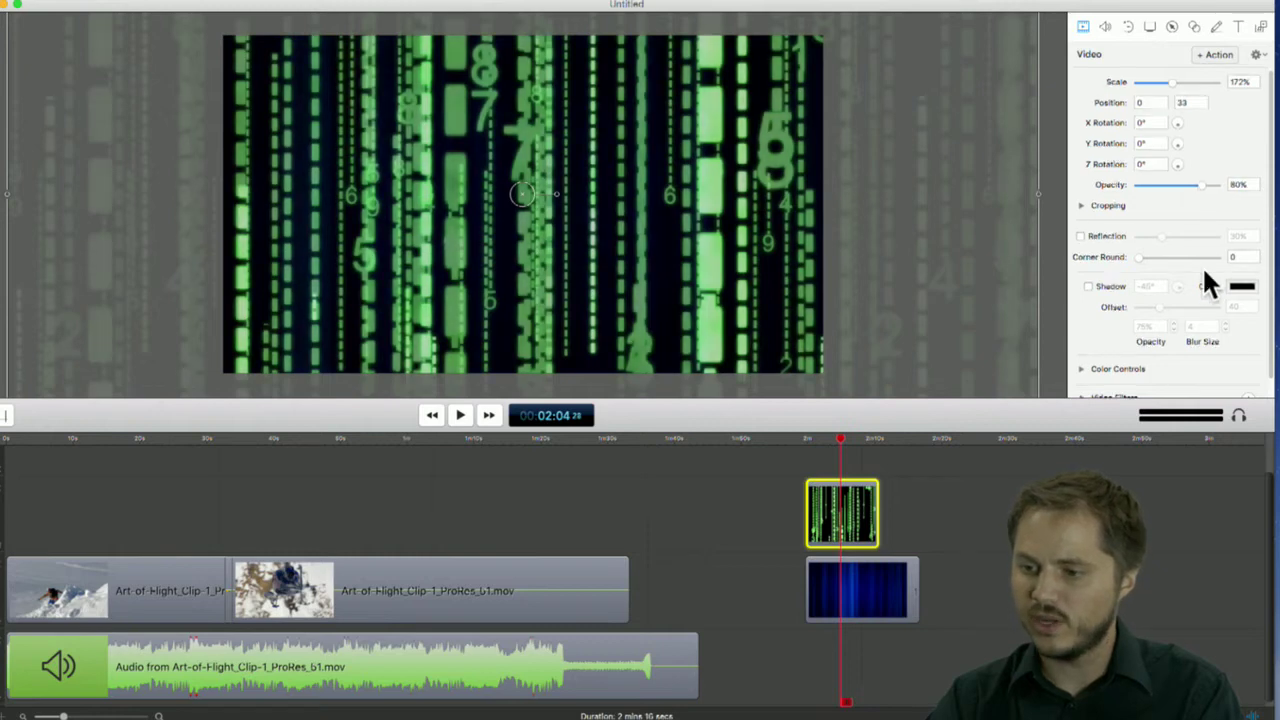
Add a Chroma Key video filter to the it-has-you clip and set the clip's opacity to 100%
{"action": "scroll", "coordinate": [1190, 300], "scroll_direction": "down", "scroll_amount": 1}
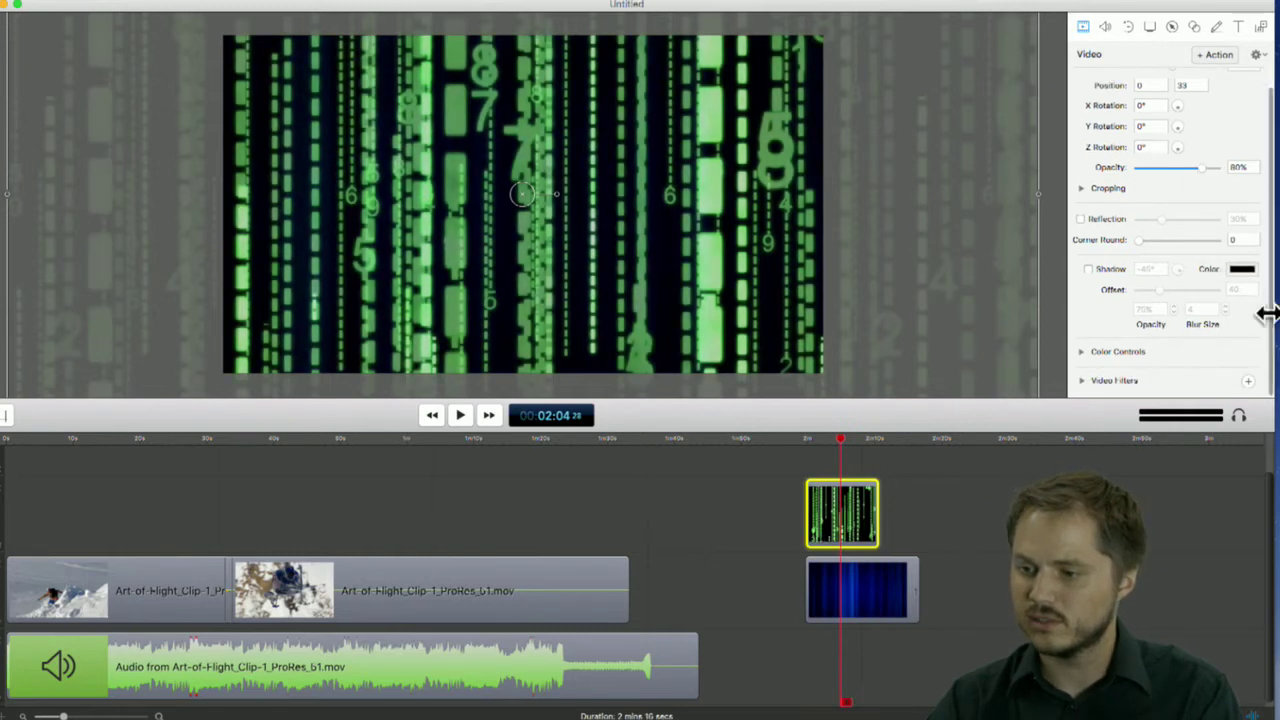
{"action": "left_click", "coordinate": [1248, 381]}
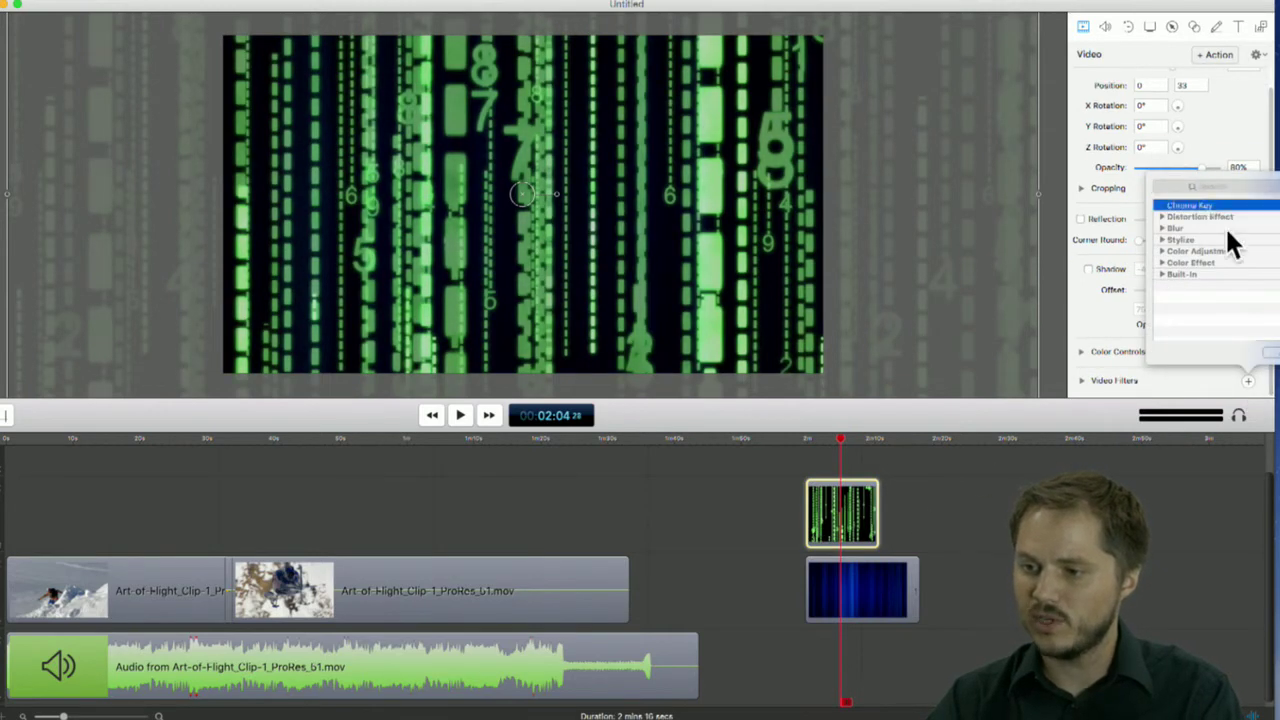
{"action": "left_click", "coordinate": [1190, 205]}
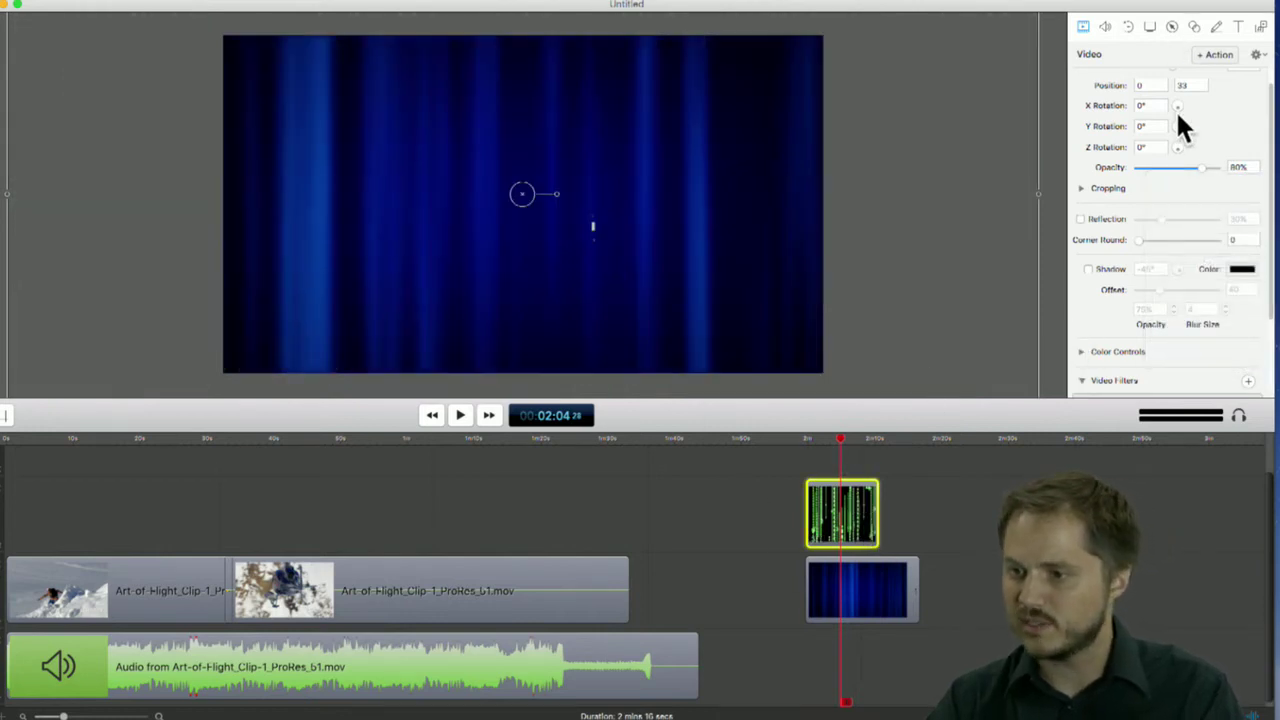
{"action": "left_click_drag", "start_coordinate": [1196, 167], "coordinate": [1268, 170]}
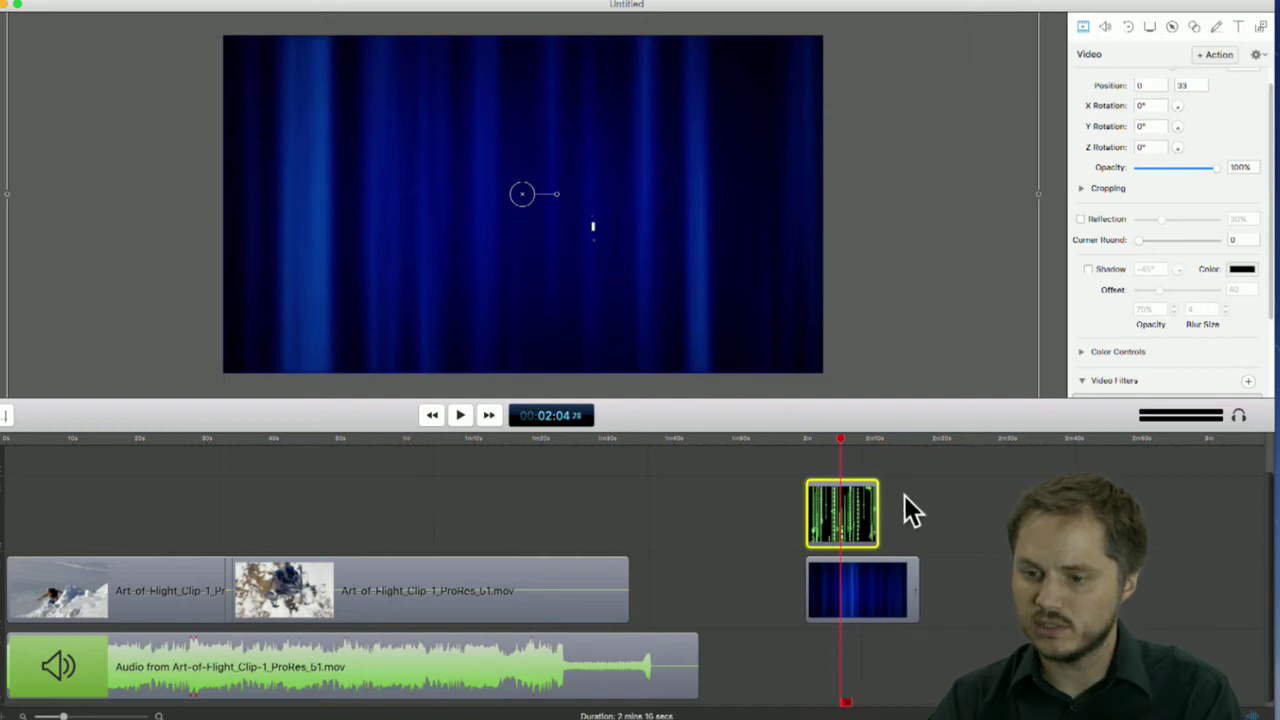
{"action": "mouse_move", "coordinate": [844, 440]}
{"action": "left_mouse_down"}
{"action": "mouse_move", "coordinate": [795, 445]}
{"action": "mouse_move", "coordinate": [842, 441]}
{"action": "left_mouse_up"}
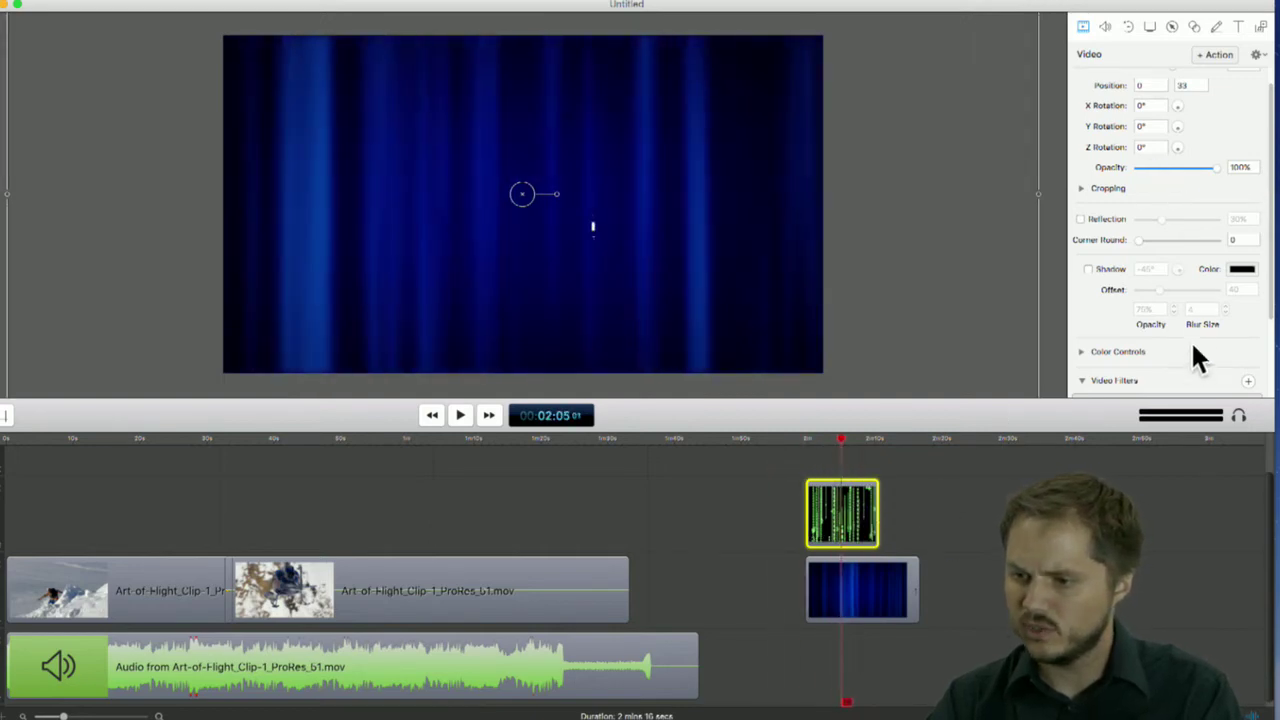
Pick the clip's green as the Chroma Key colour and close the Refine Key window
{"action": "scroll", "coordinate": [1193, 344], "scroll_direction": "down", "scroll_amount": 3}
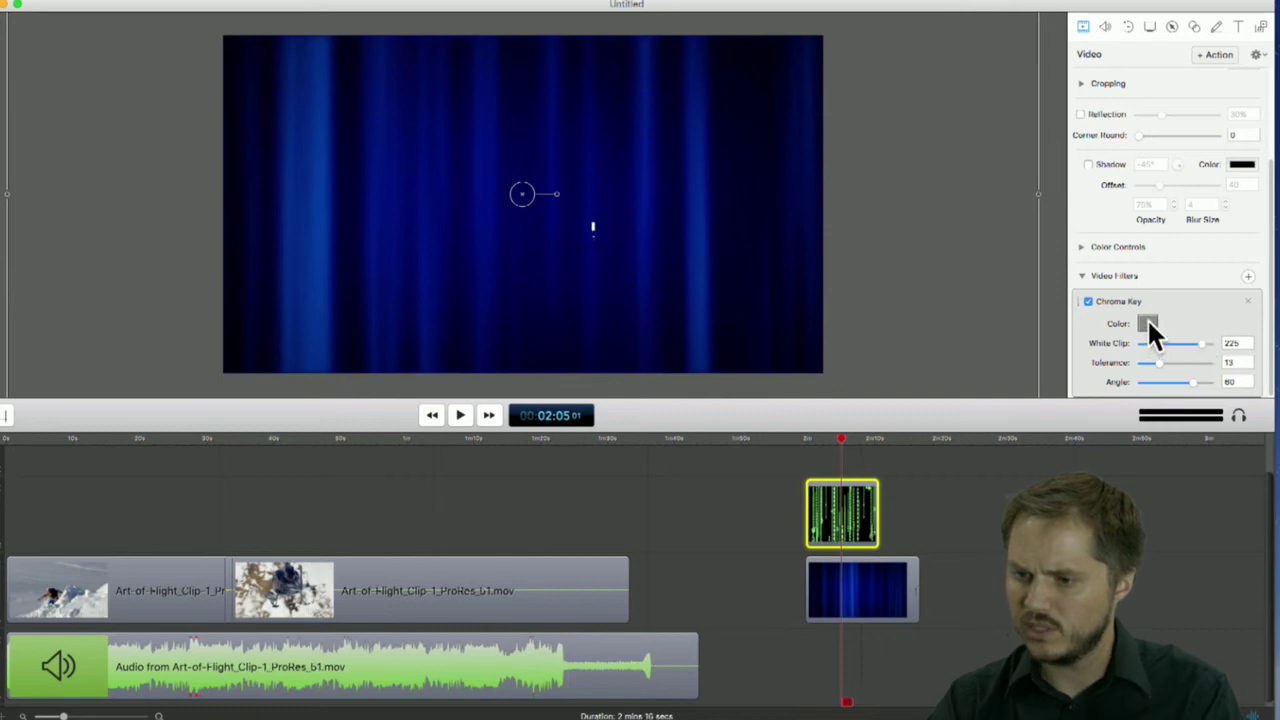
{"action": "left_click", "coordinate": [1147, 323]}
{"action": "left_click_drag", "start_coordinate": [991, 63], "coordinate": [946, 33]}
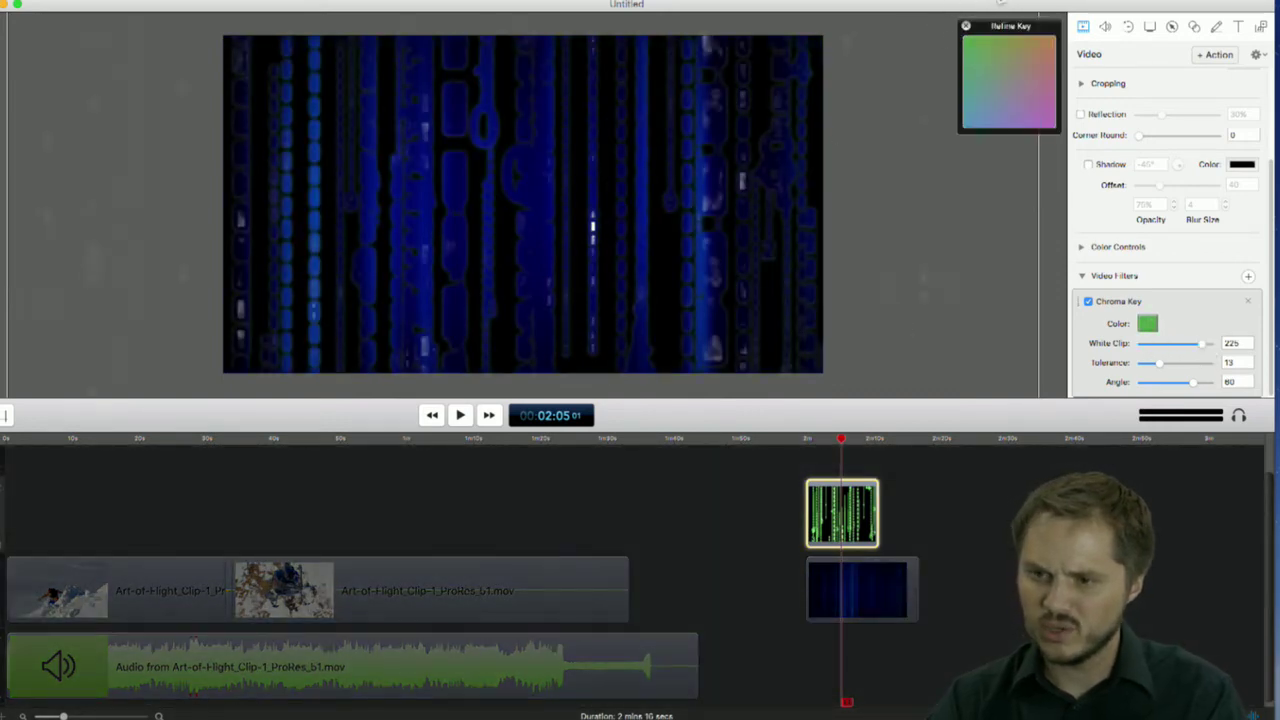
{"action": "left_click", "coordinate": [968, 25]}
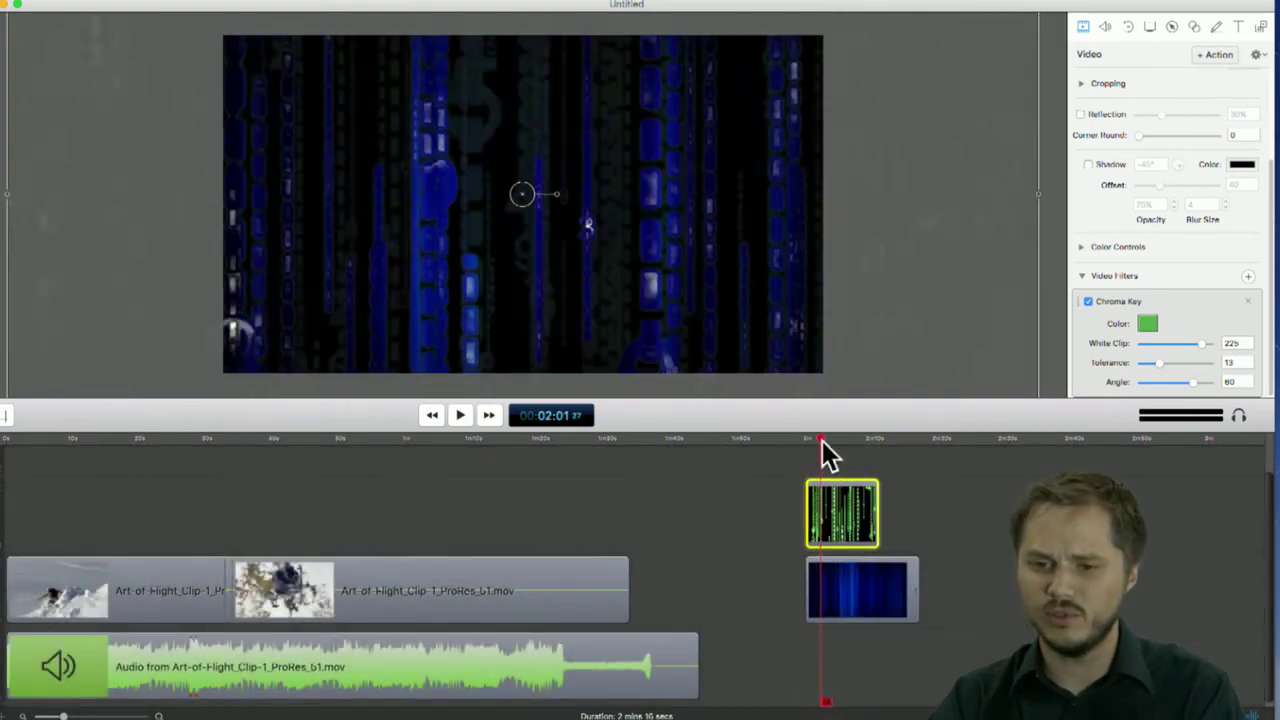
Play the keyed it-has-you clip over the blue background from about 2 minutes and pause the playback
{"action": "left_click", "coordinate": [786, 441]}
{"action": "left_click", "coordinate": [813, 443]}
{"action": "key", "text": "space"}
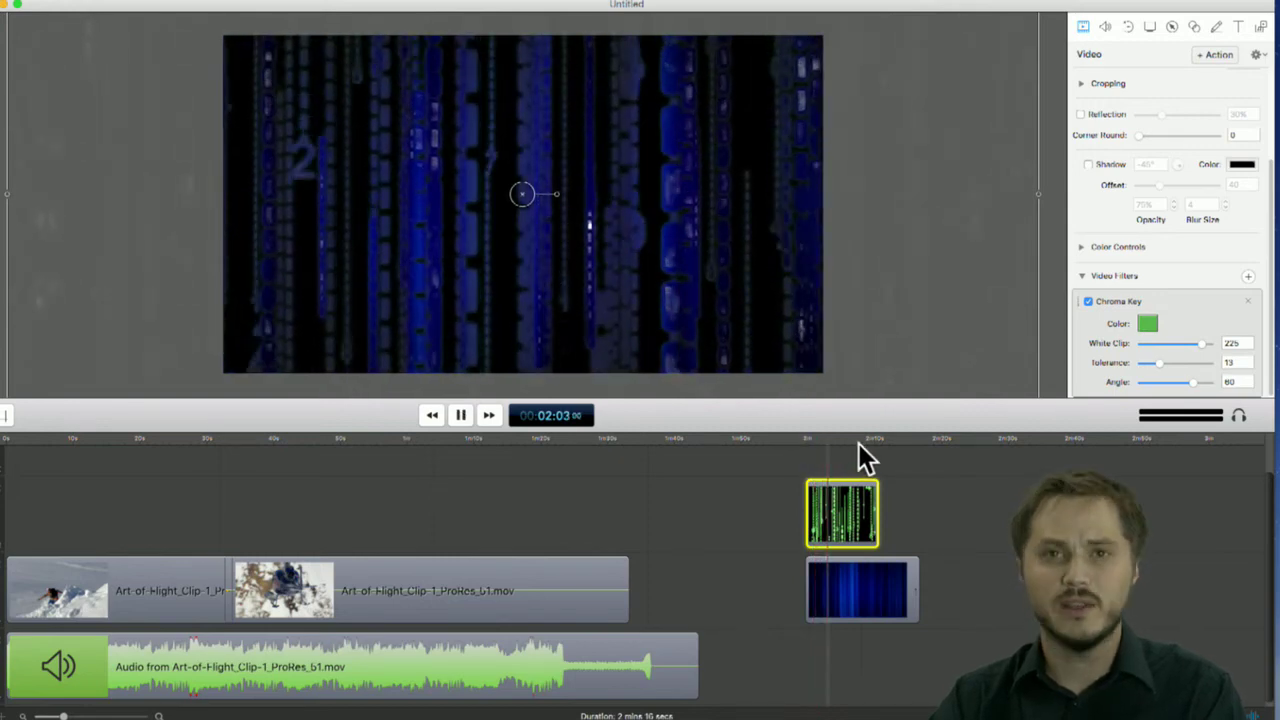
{"action": "key", "text": "space"}
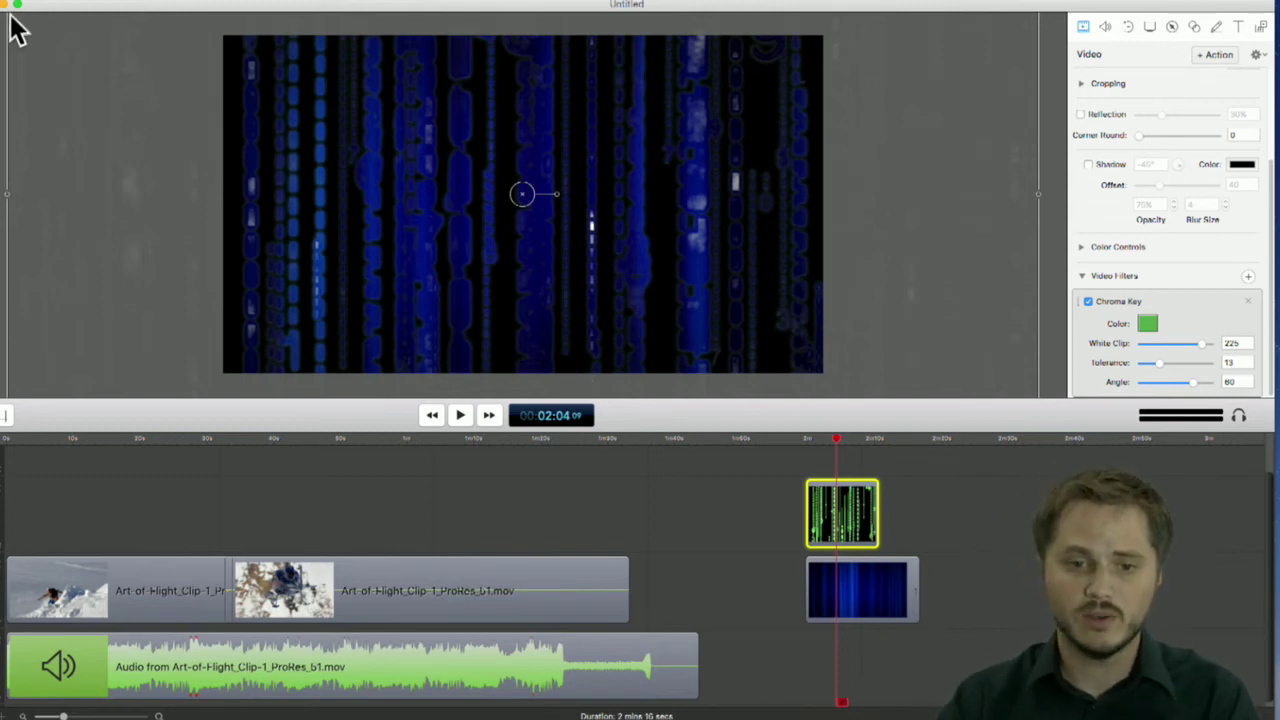
Scale the it-has-you clip down to slightly larger than the canvas and centre it at position 0, 0
{"action": "key", "text": "super+minus"}
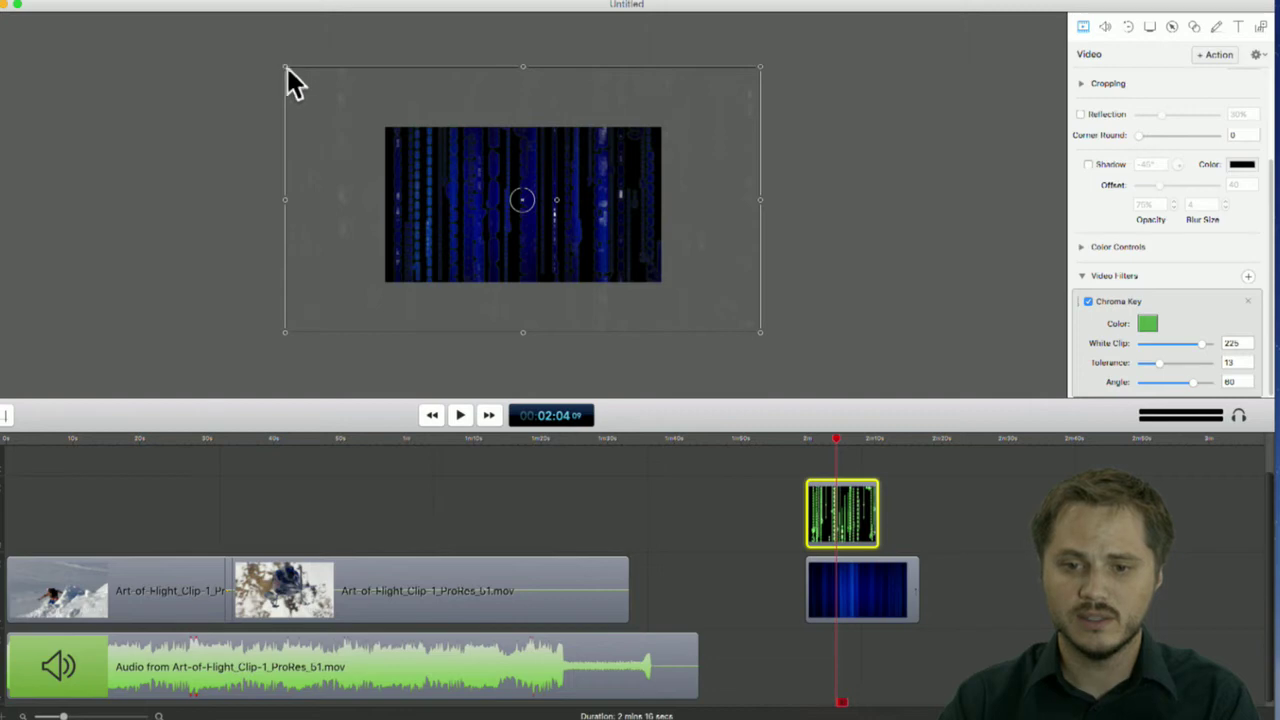
{"action": "left_click_drag", "start_coordinate": [286, 70], "coordinate": [491, 181]}
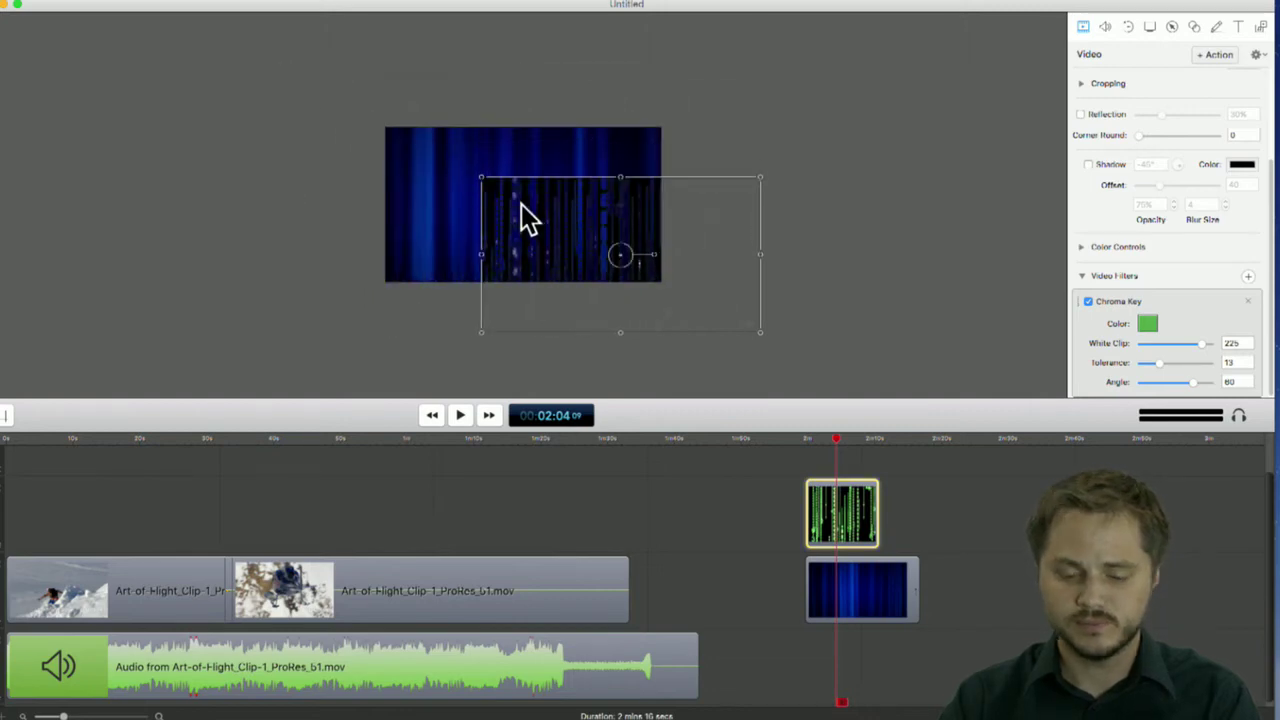
{"action": "key", "text": "super+z"}
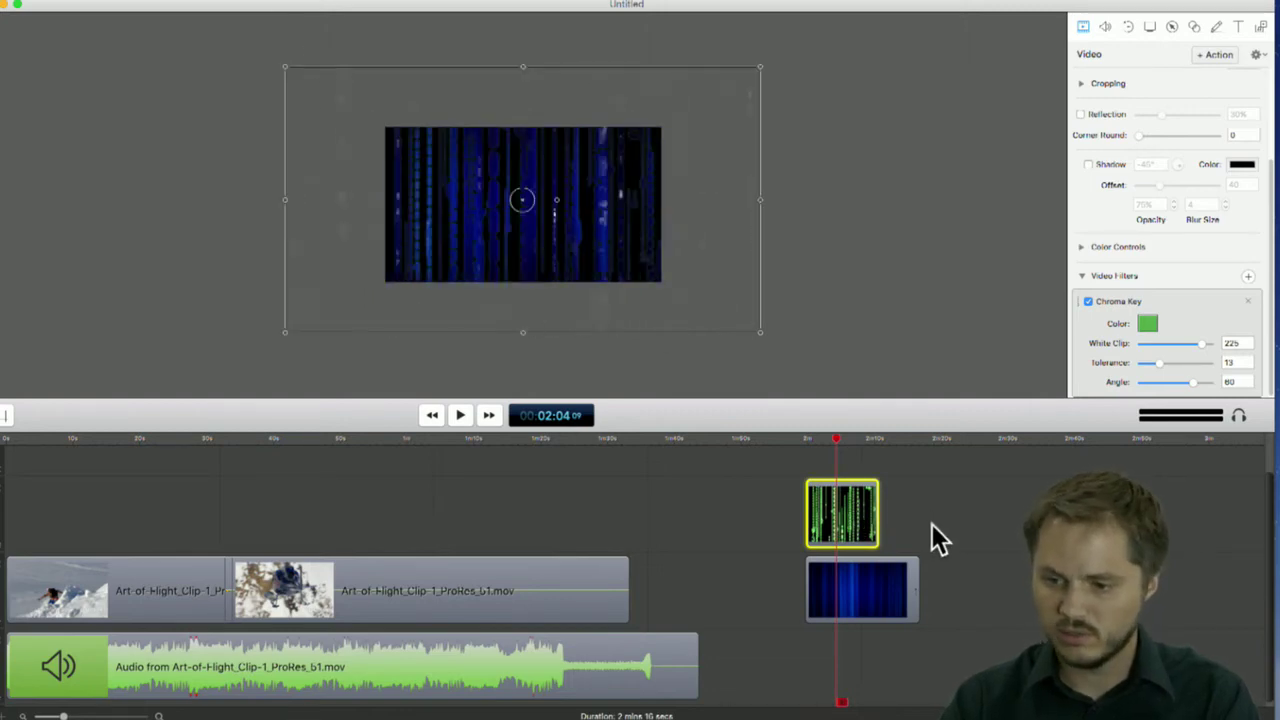
{"action": "left_click", "coordinate": [864, 506]}
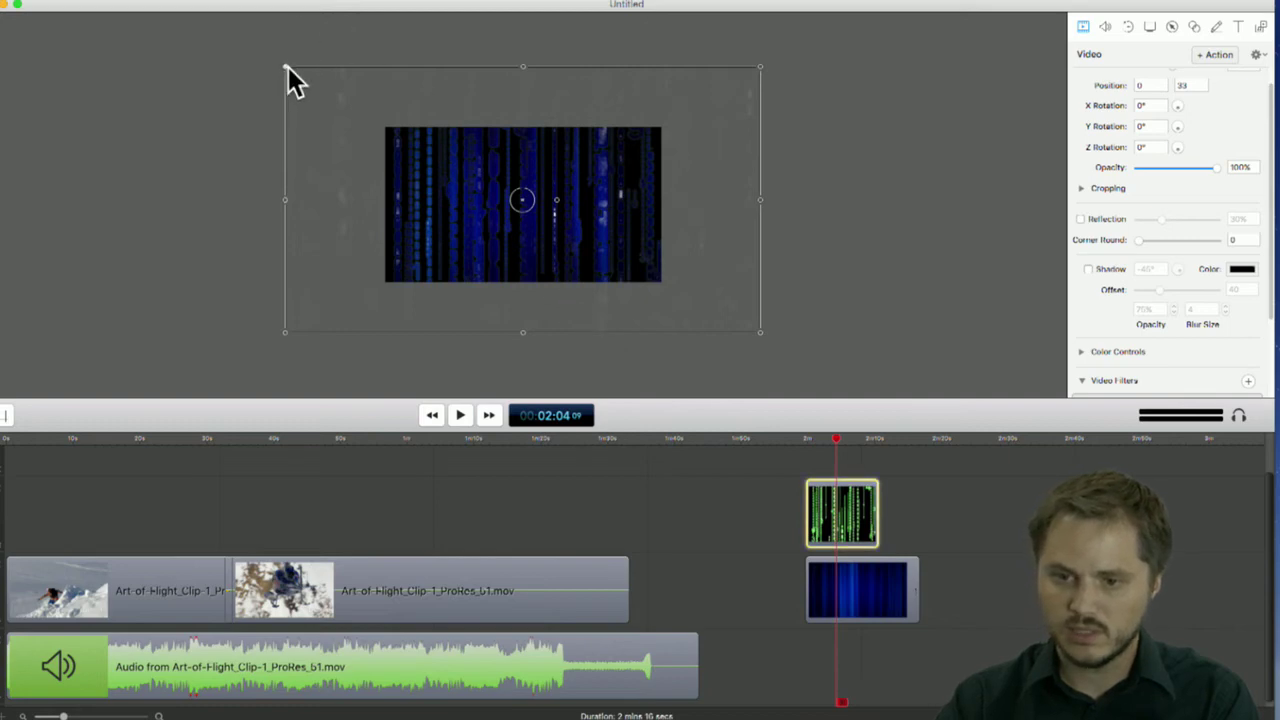
{"action": "left_click_drag", "start_coordinate": [288, 66], "coordinate": [418, 143]}
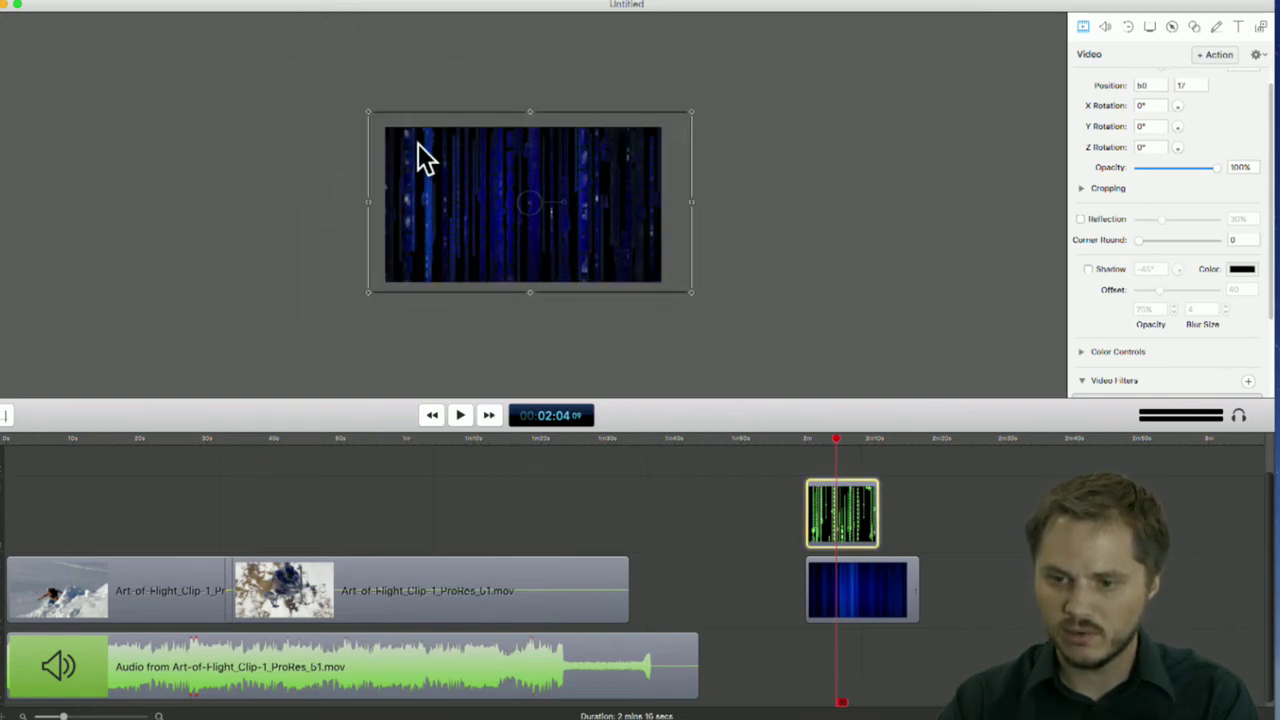
{"action": "left_click_drag", "start_coordinate": [689, 293], "coordinate": [646, 310]}
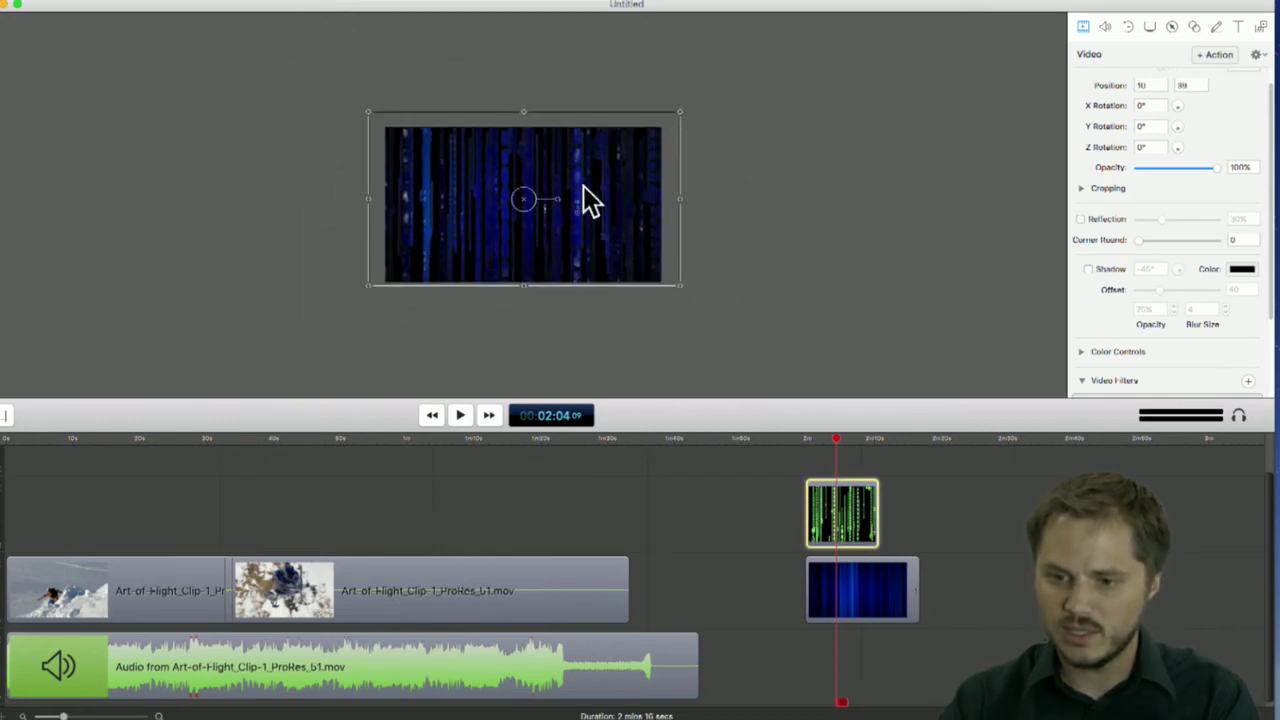
{"action": "left_click_drag", "start_coordinate": [584, 184], "coordinate": [581, 187]}
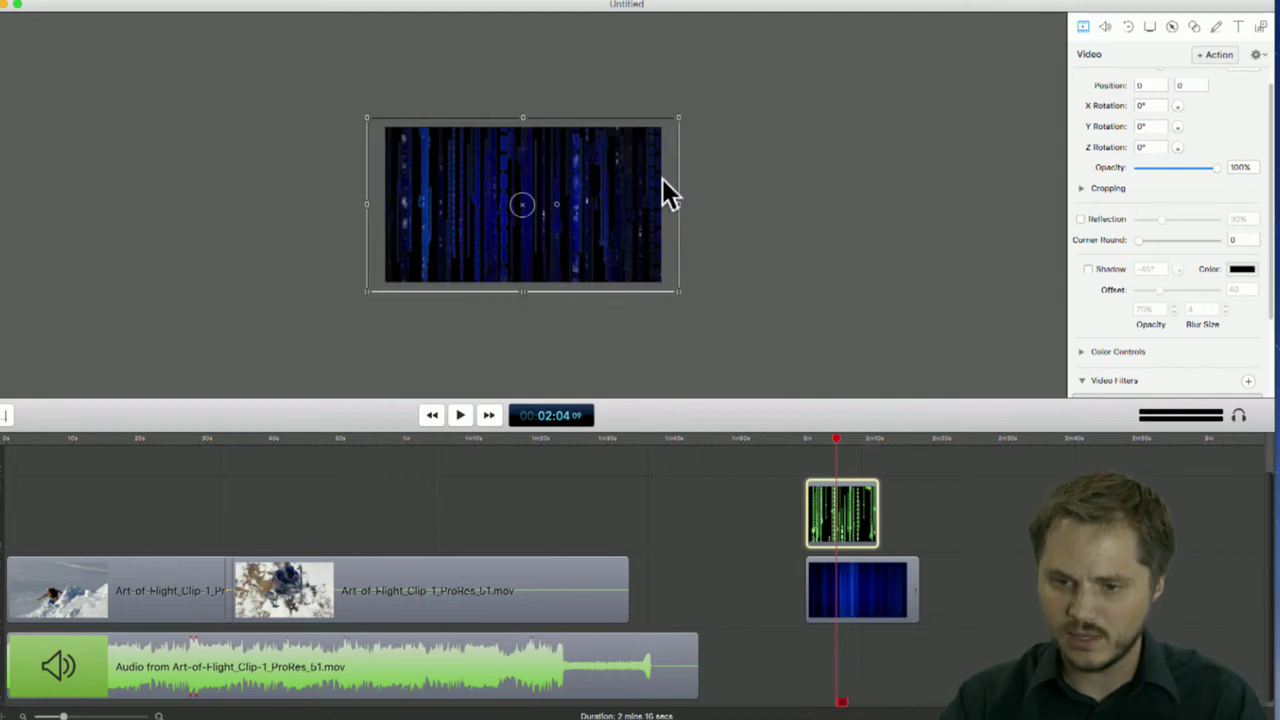
{"action": "key", "text": "super+z"}
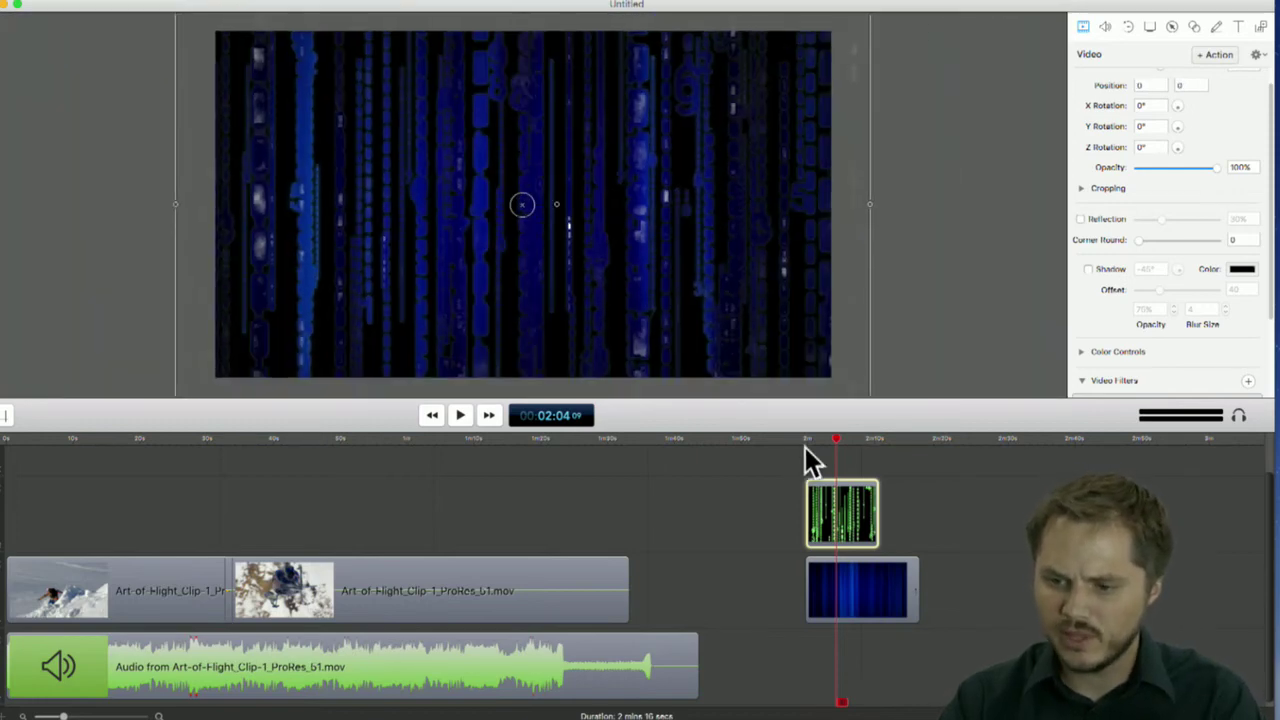
Play the resized layered clips from 2 minutes, pause, and return the playhead to about 2:04
{"action": "left_click", "coordinate": [805, 447]}
{"action": "key", "text": "space"}
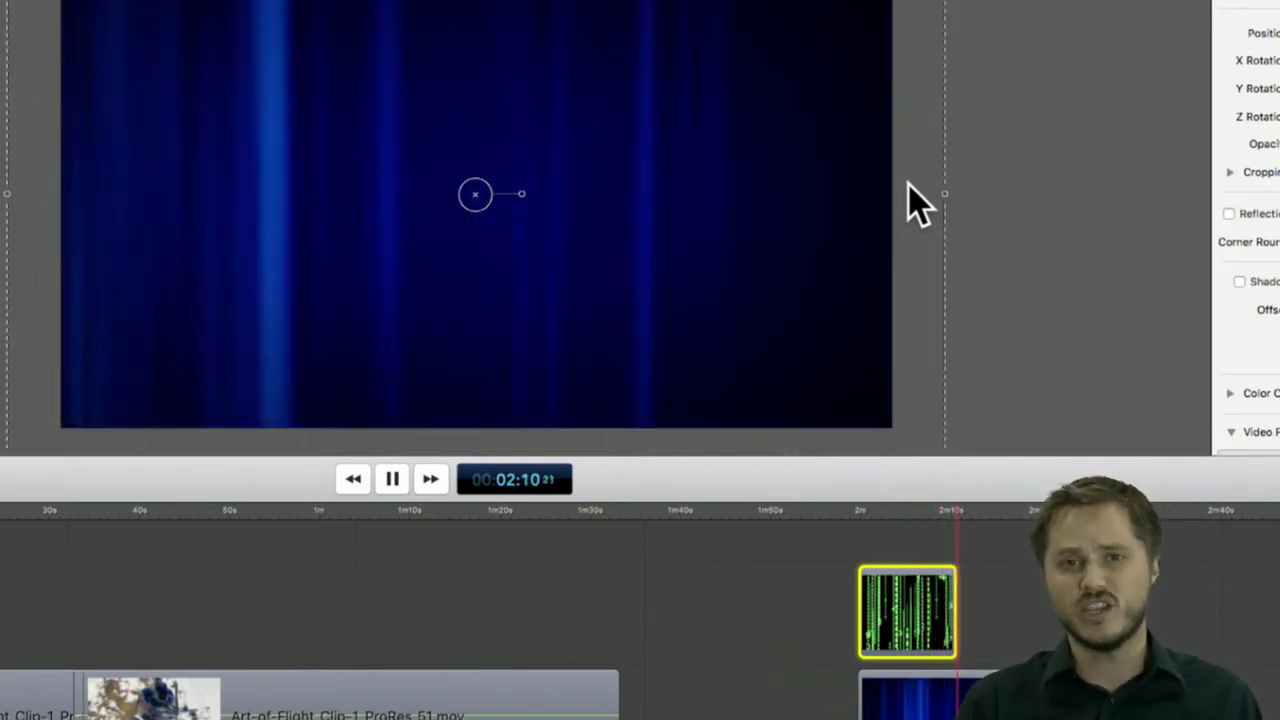
{"action": "key", "text": "space"}
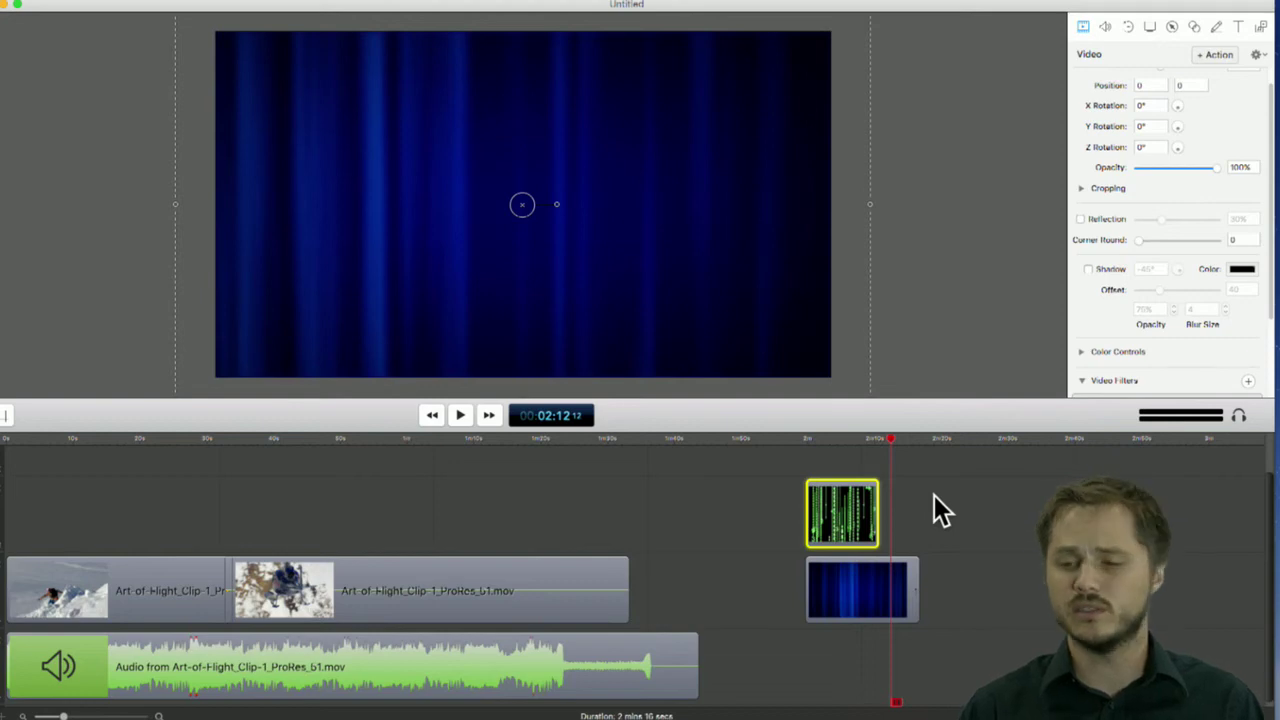
{"action": "left_click_drag", "start_coordinate": [868, 438], "coordinate": [815, 438]}
{"action": "left_click", "coordinate": [838, 442]}
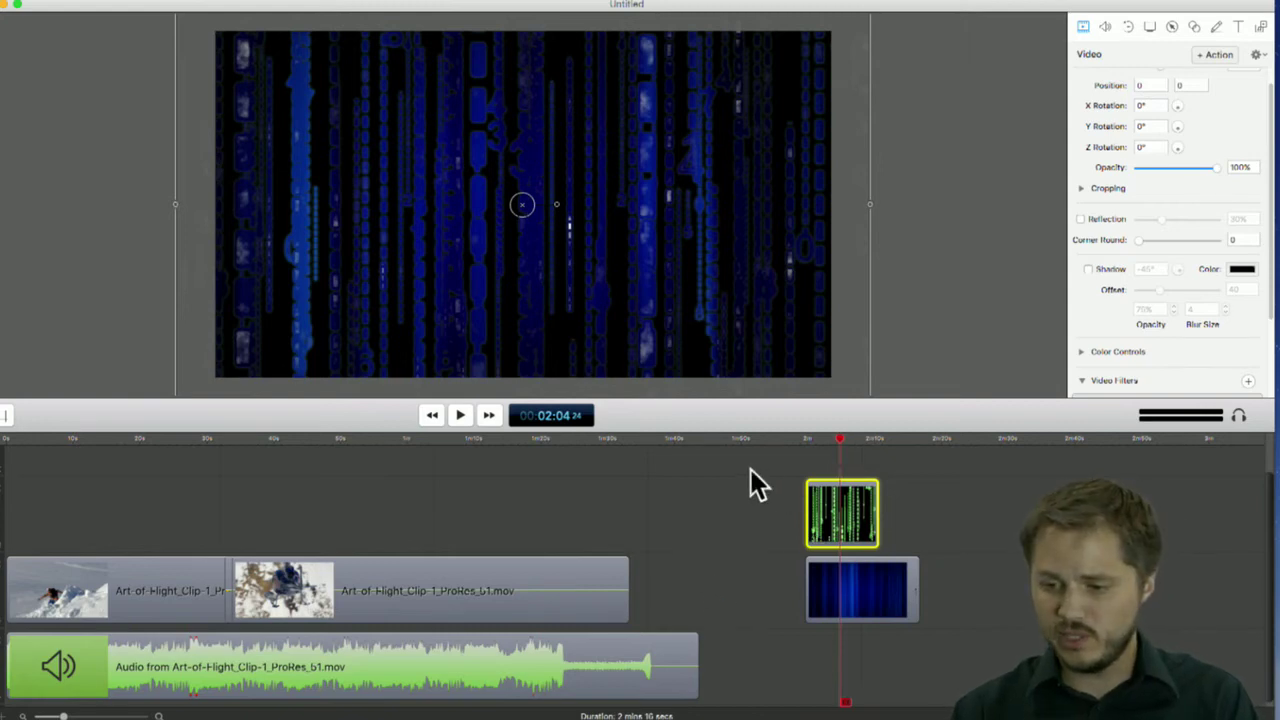
Select the it-has-you and blue background clips and move them together to about 2m 37s in the timeline
{"action": "left_click", "coordinate": [883, 600]}
{"action": "left_click_drag", "start_coordinate": [865, 511], "coordinate": [1113, 586]}
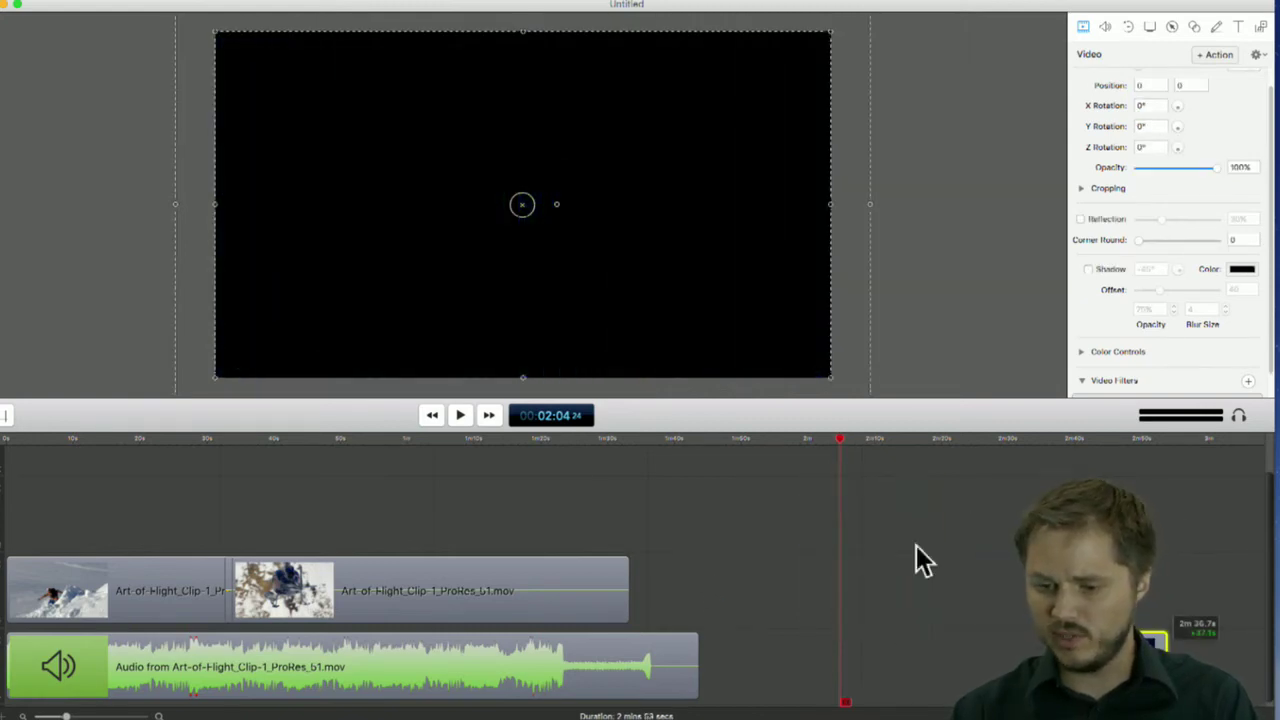
{"action": "left_click", "coordinate": [565, 470]}
{"action": "left_click_drag", "start_coordinate": [440, 435], "coordinate": [490, 438]}
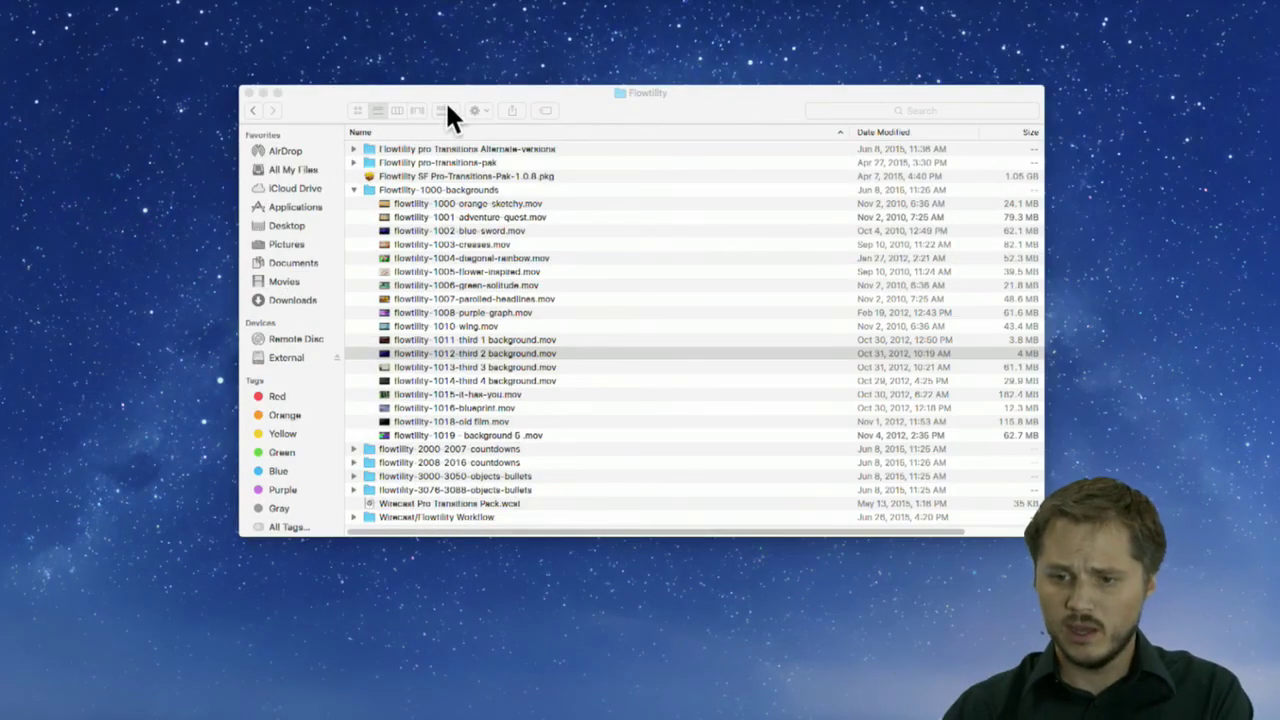
In Finder, collapse the Flowtility-1000-backgrounds folder, expand flowtility-2000-2007-countdowns, and preview Flowtility-2000-disc-timer.mov
{"action": "left_click", "coordinate": [352, 189]}
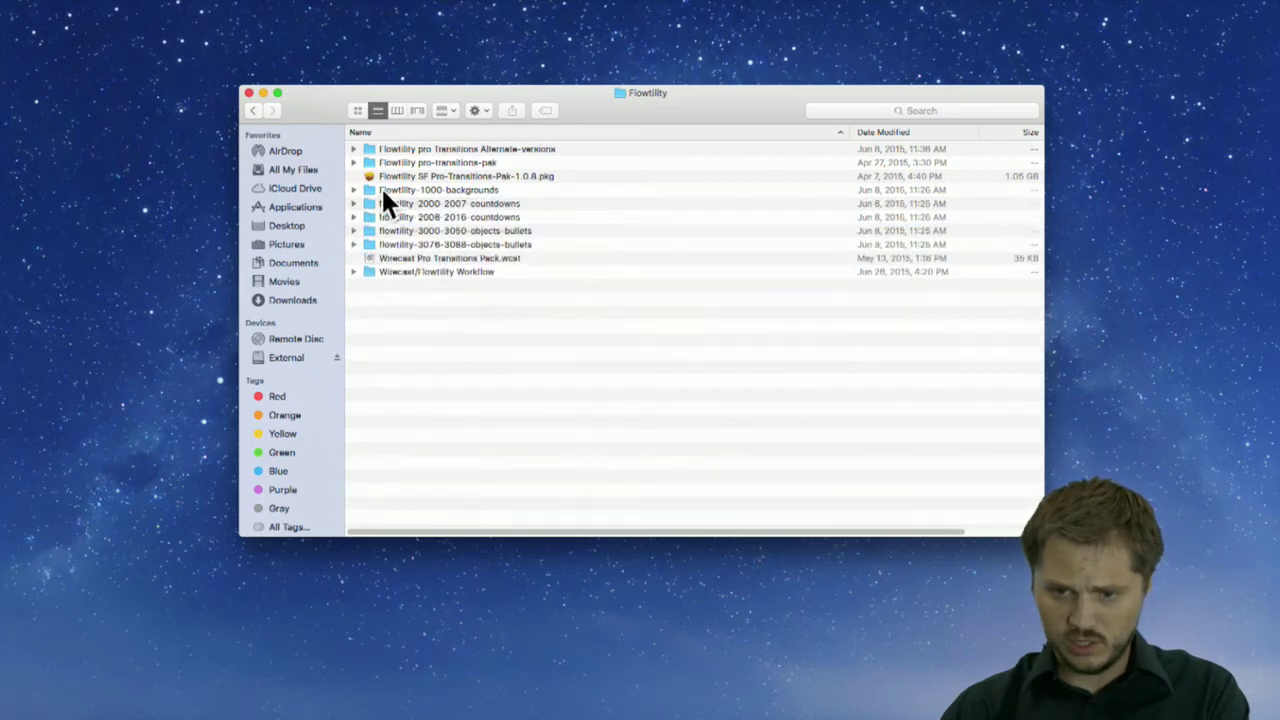
{"action": "left_click", "coordinate": [352, 203]}
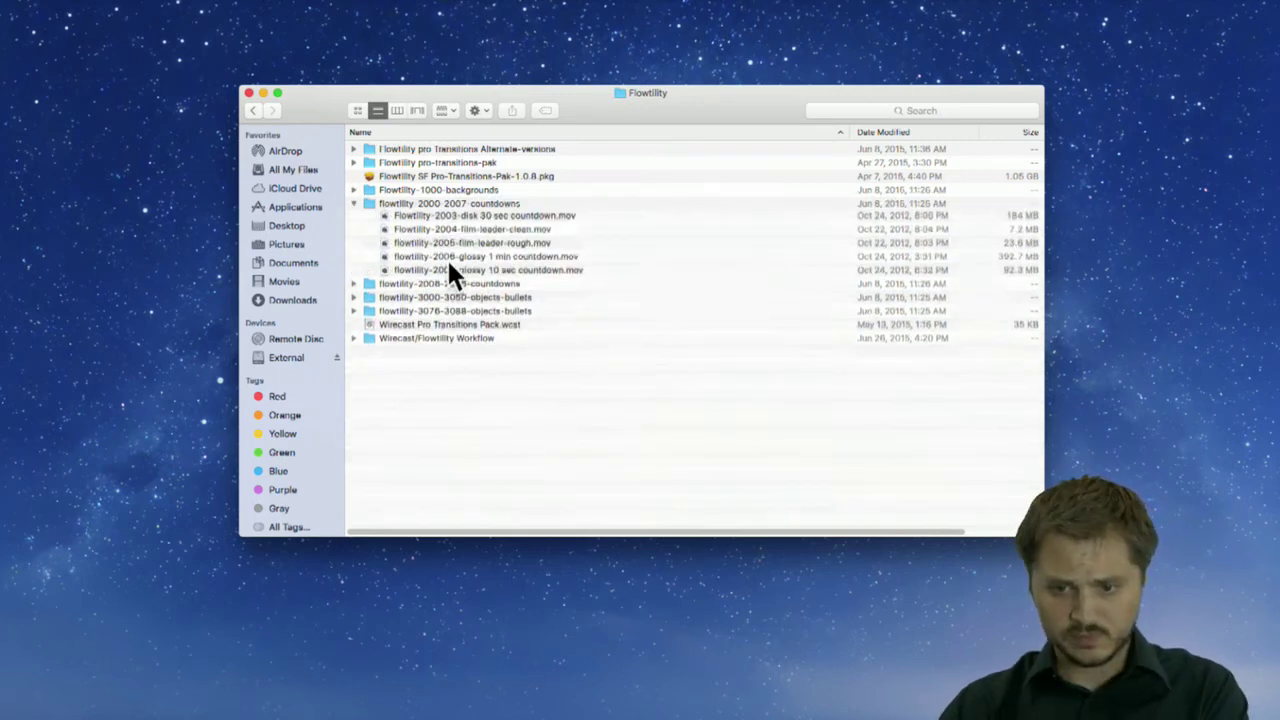
{"action": "left_click", "coordinate": [433, 217]}
{"action": "key", "text": "space"}
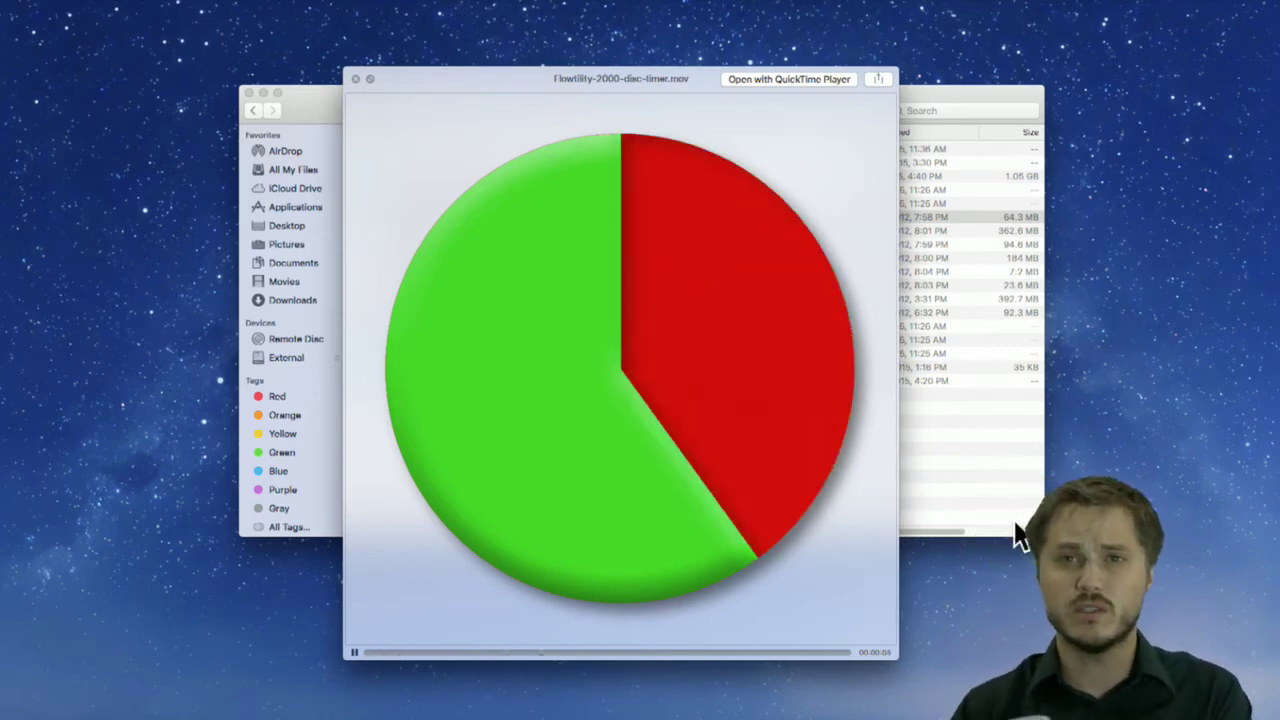
Preview the remaining 2000-2007 countdown movies, from disk 1 min countdown to glossy 10 sec countdown, and close the preview
{"action": "key", "text": "Down"}
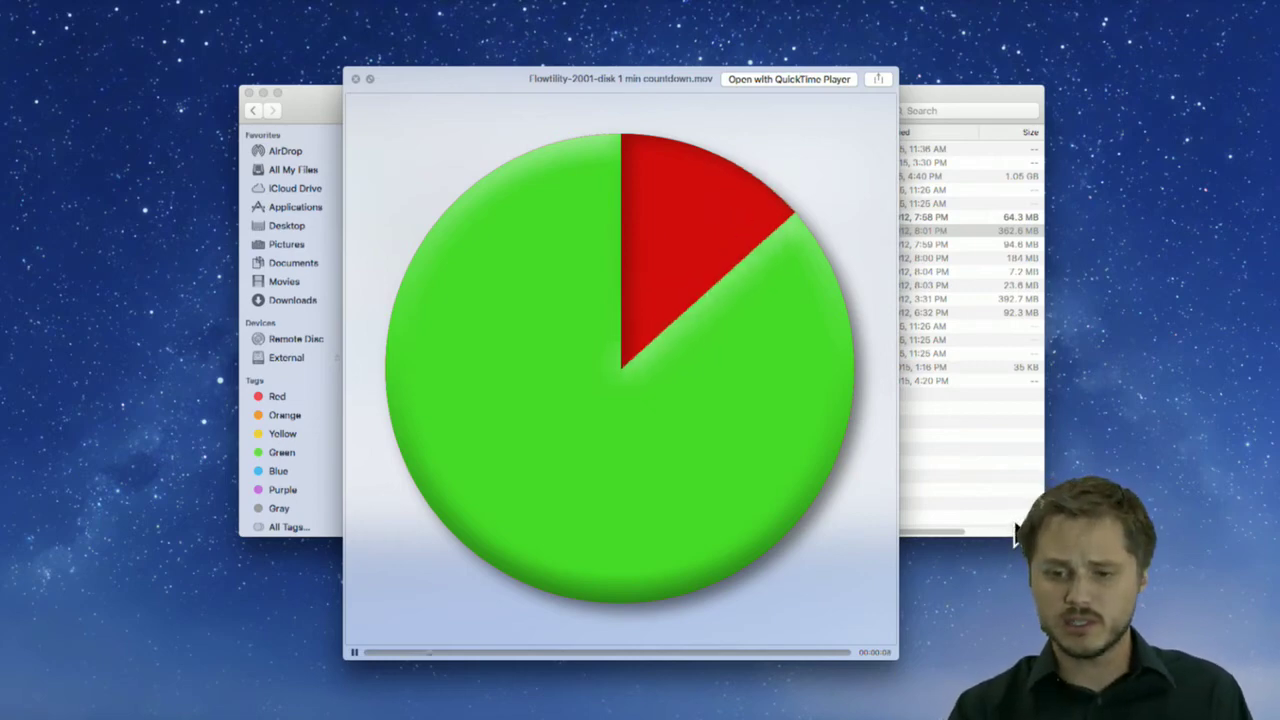
{"action": "key", "text": "Down"}
{"action": "key", "text": "Down"}
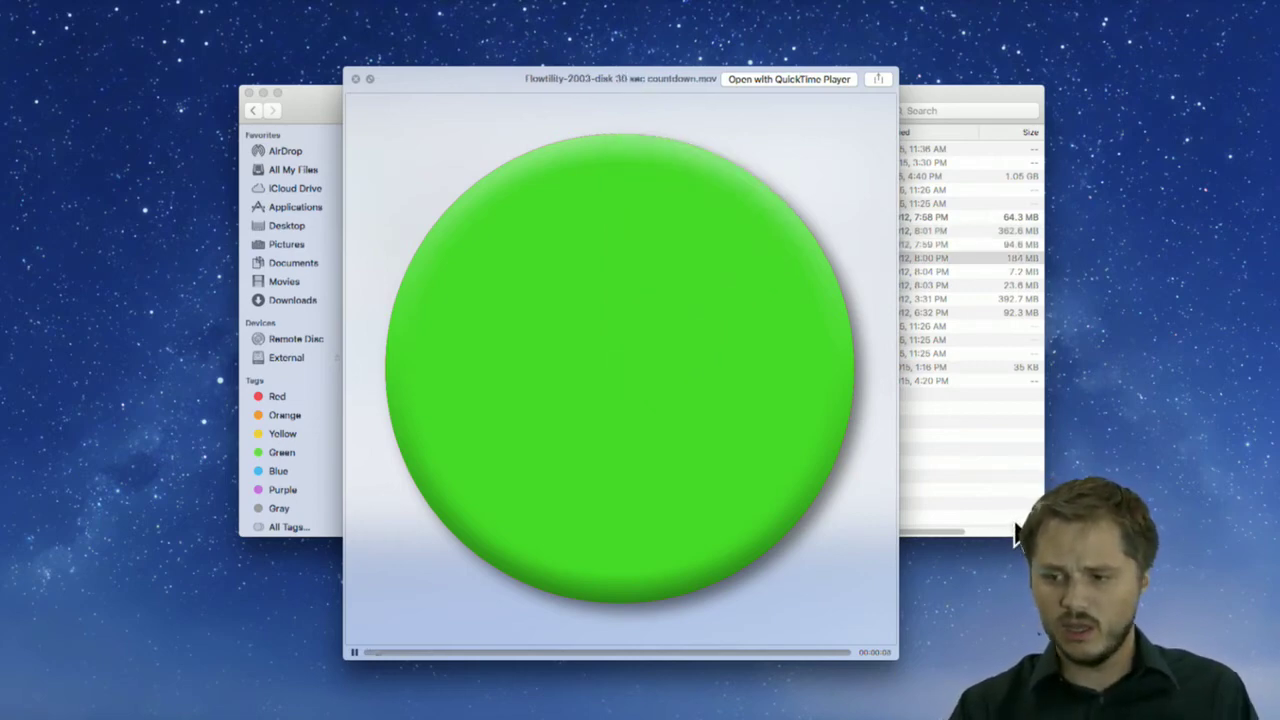
{"action": "key", "text": "Down"}
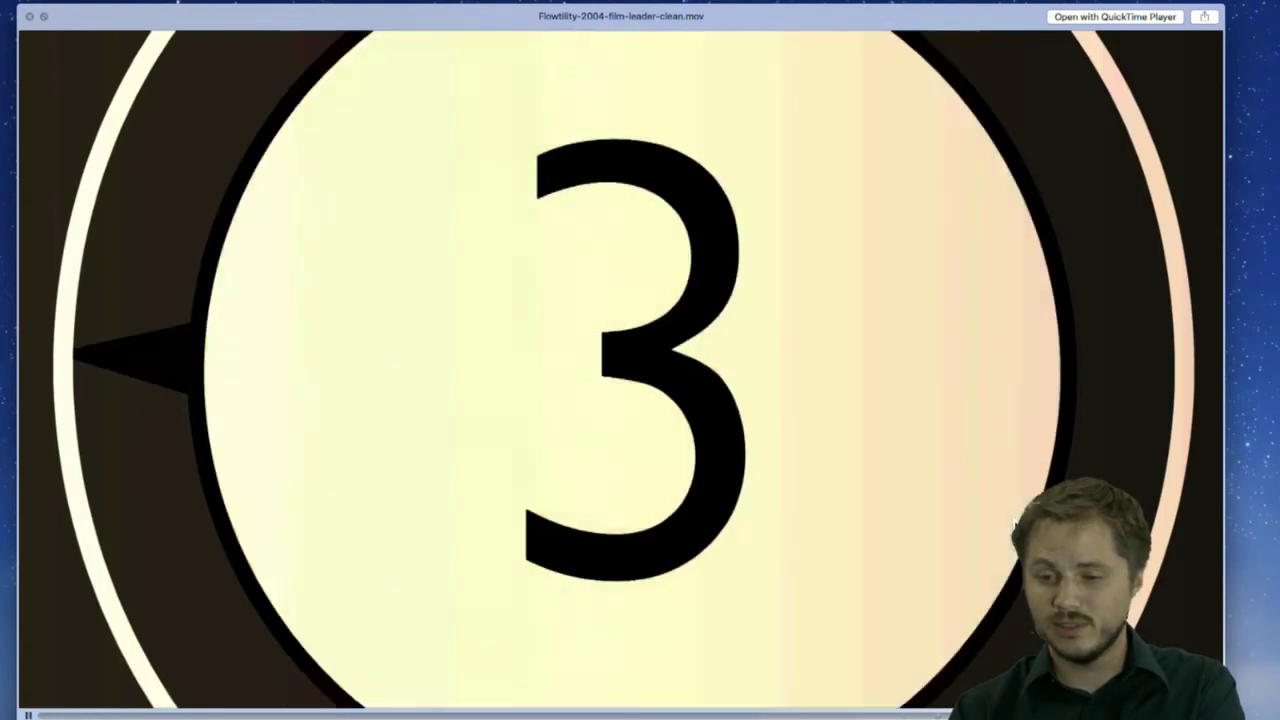
{"action": "key", "text": "Down"}
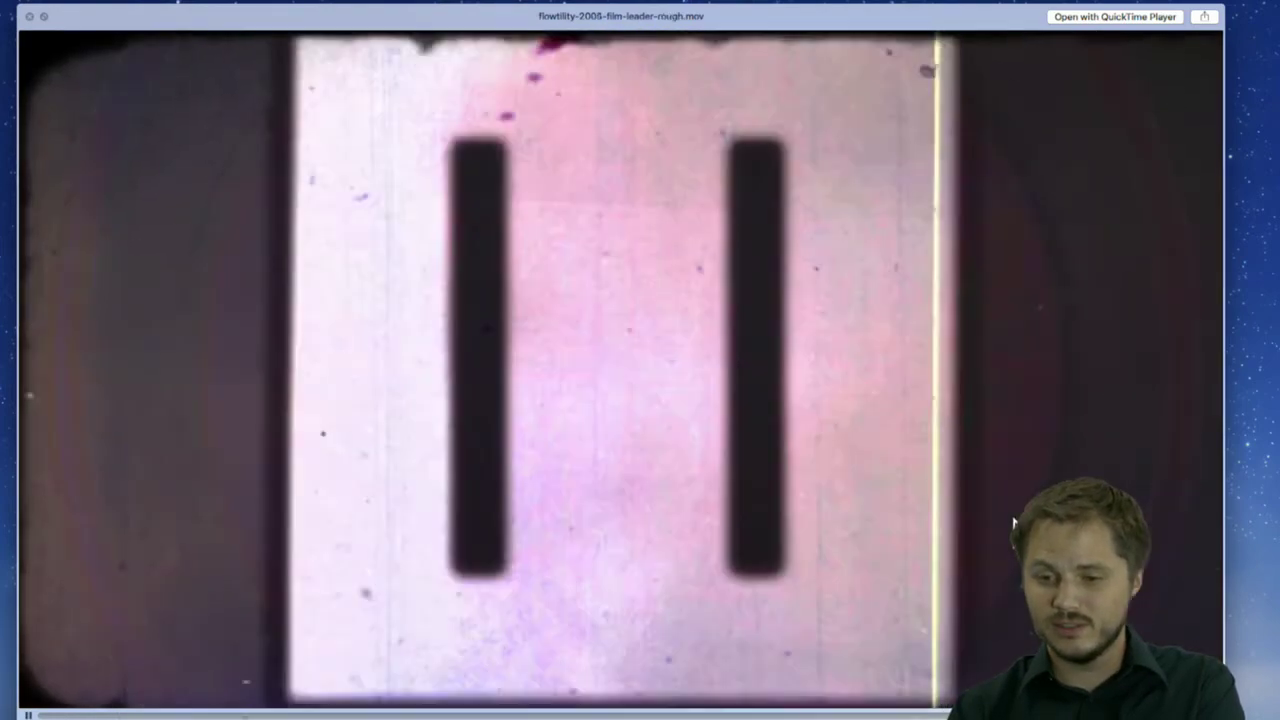
{"action": "key", "text": "Down"}
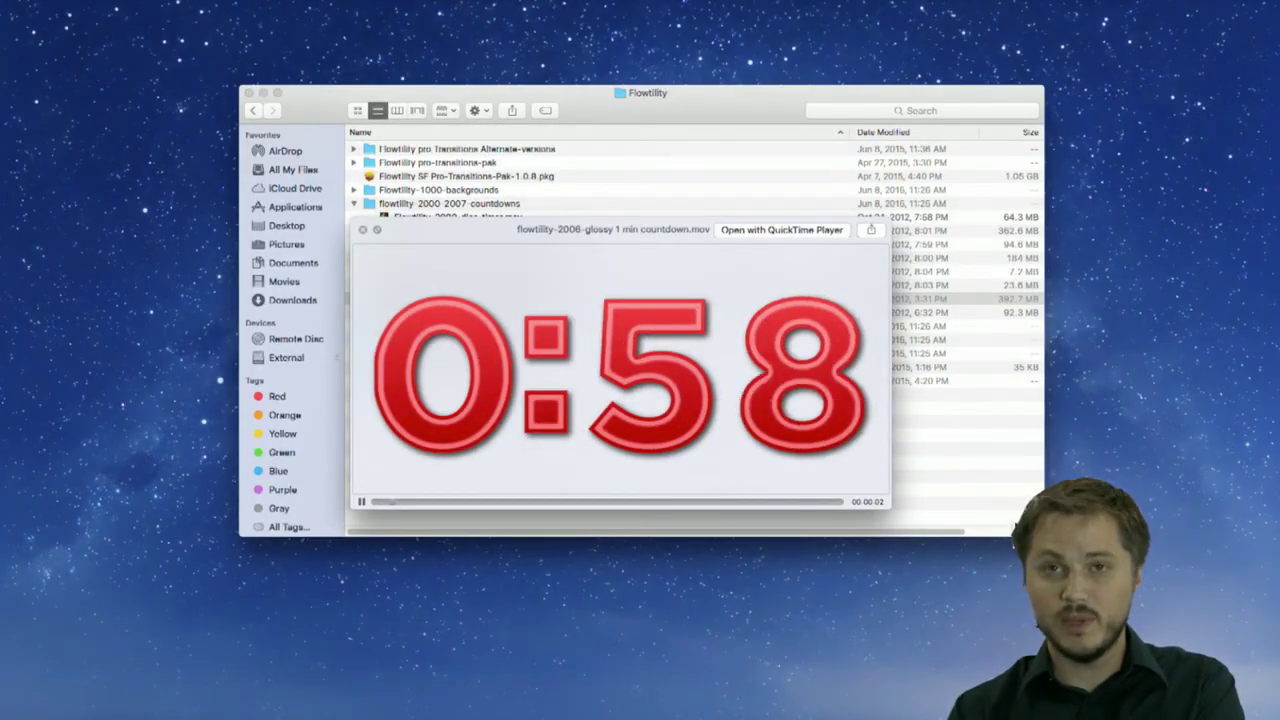
{"action": "key", "text": "Down"}
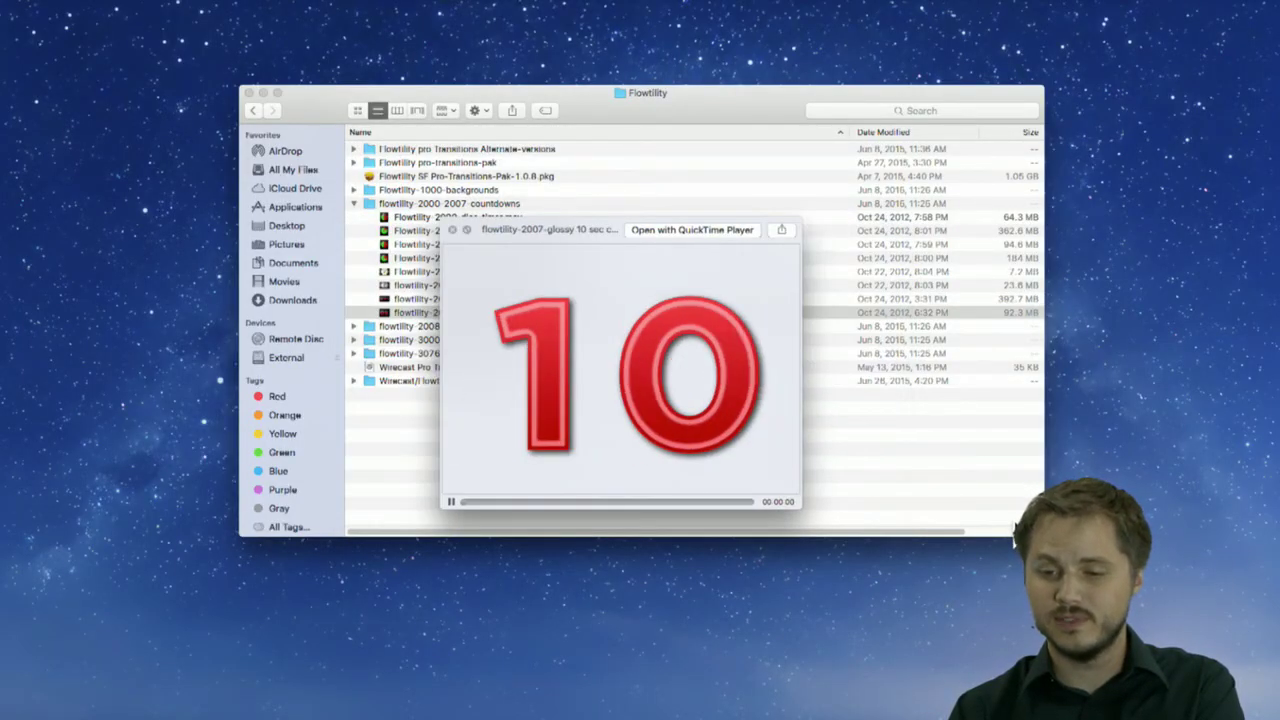
{"action": "key", "text": "Down"}
{"action": "key", "text": "space"}
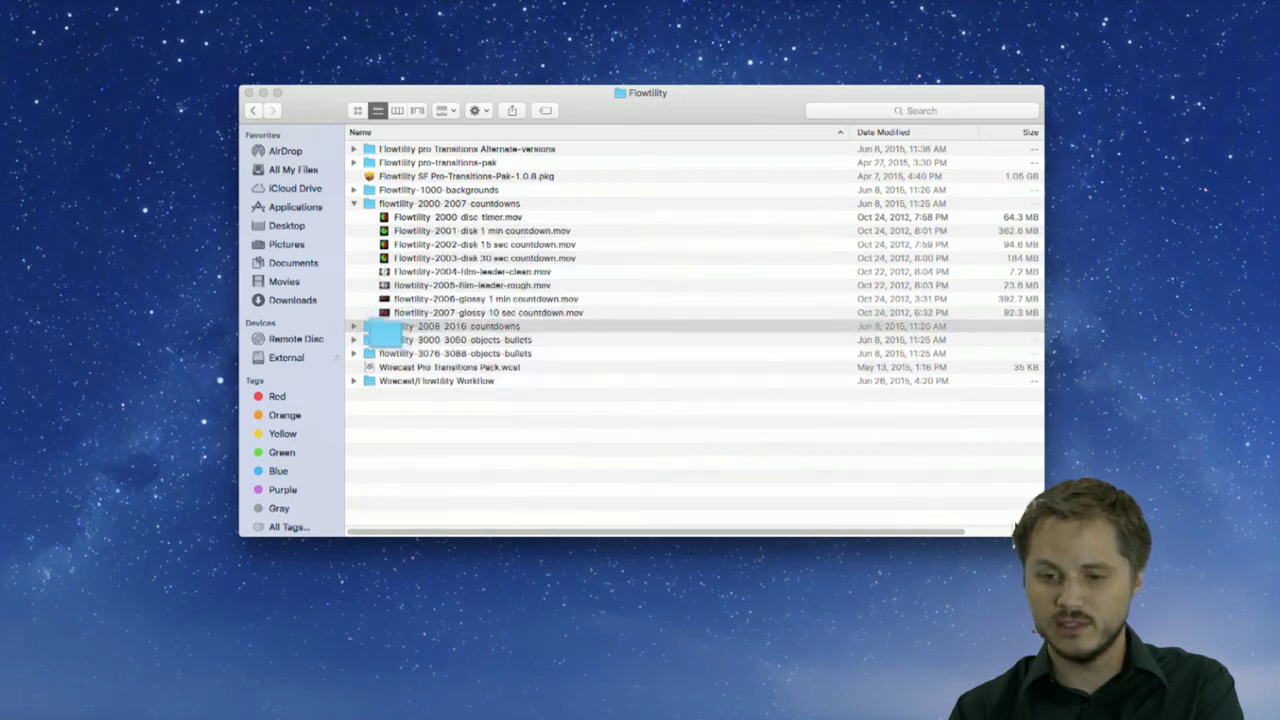
Collapse the 2000-2007 countdowns folder, expand flowtility-2008-2016-countdowns, and preview its first movie, the glossy 15 sec countdown
{"action": "key", "text": "Up"}
{"action": "key", "text": "Left"}
{"action": "key", "text": "Left"}
{"action": "key", "text": "Down"}
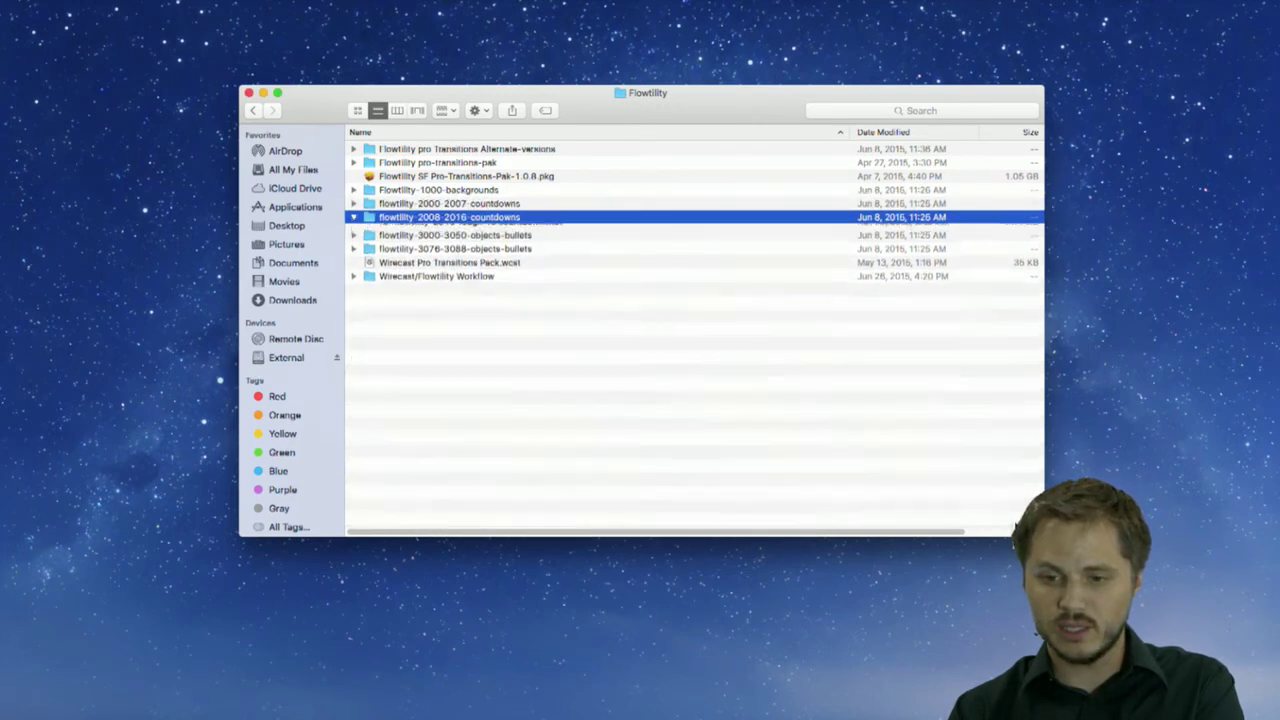
{"action": "key", "text": "Right"}
{"action": "key", "text": "Down"}
{"action": "key", "text": "space"}
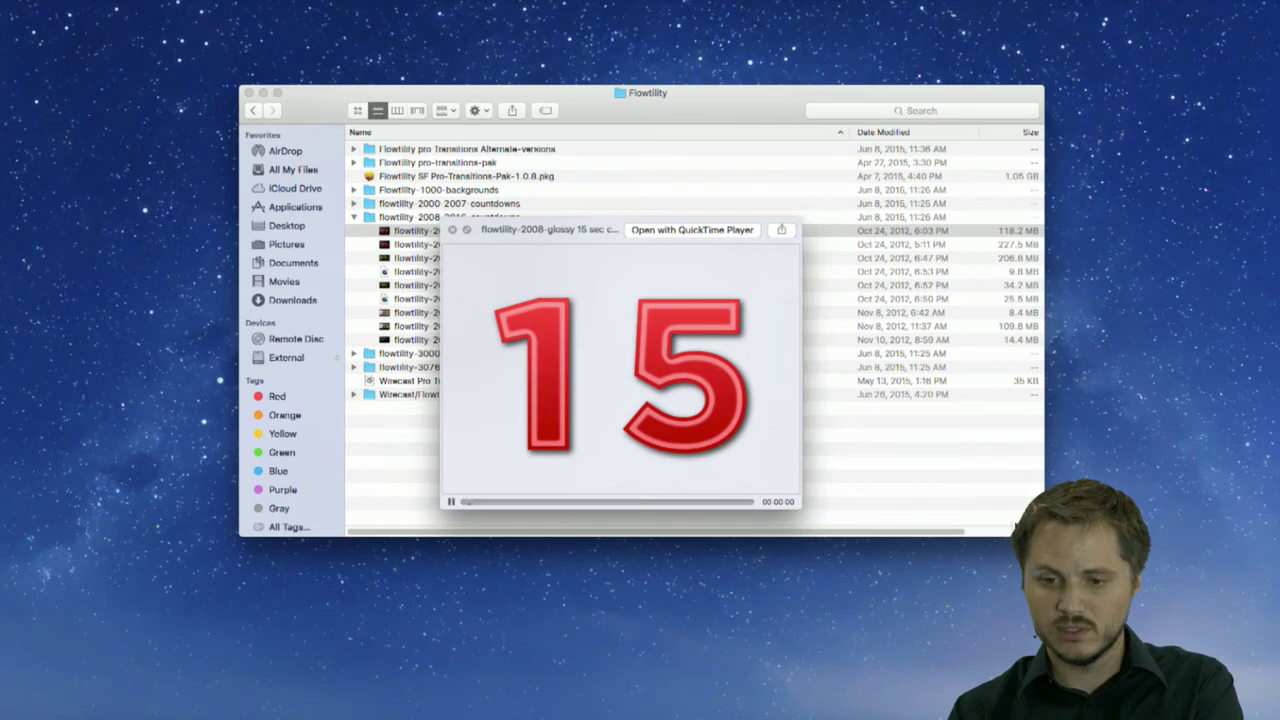
Collapse the 2008-2016 countdowns folder, expand flowtility-3000-3050-objects-bullets, and preview flowtility-3000-Bullet point.mov
{"action": "key", "text": "space"}
{"action": "key", "text": "Left"}
{"action": "key", "text": "Left"}
{"action": "key", "text": "Down"}
{"action": "key", "text": "Right"}
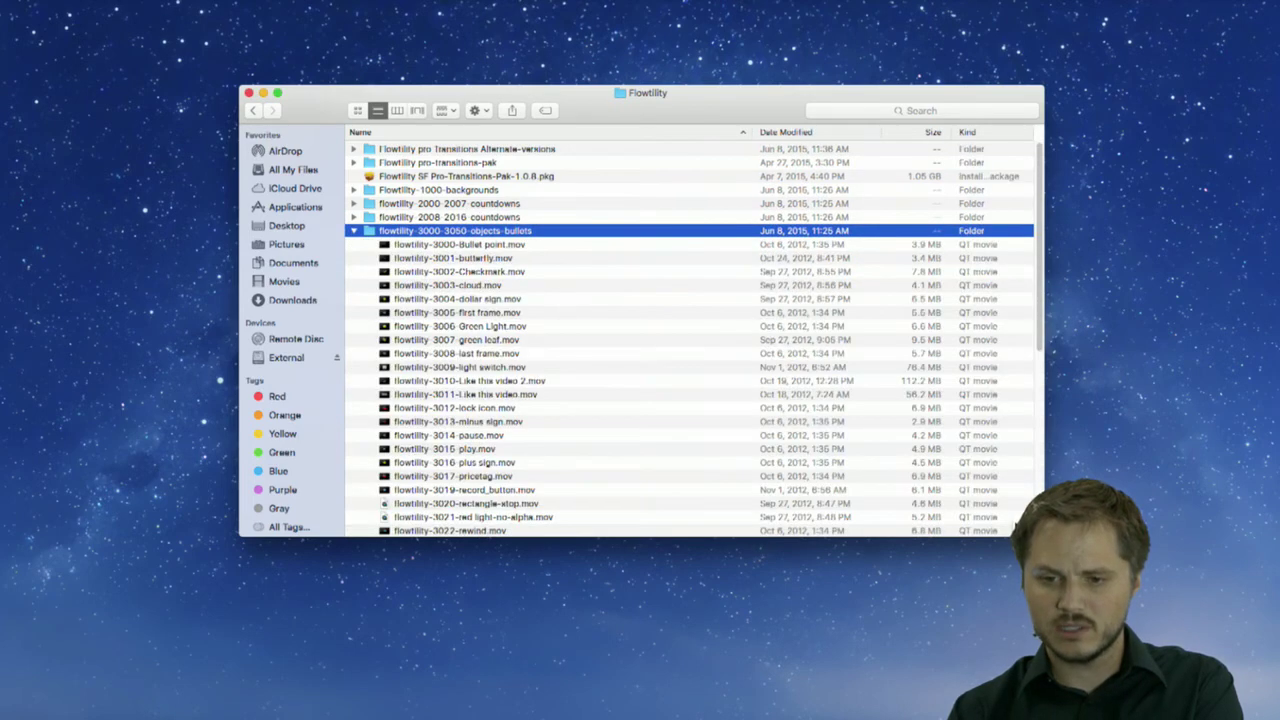
{"action": "key", "text": "Down"}
{"action": "key", "text": "space"}
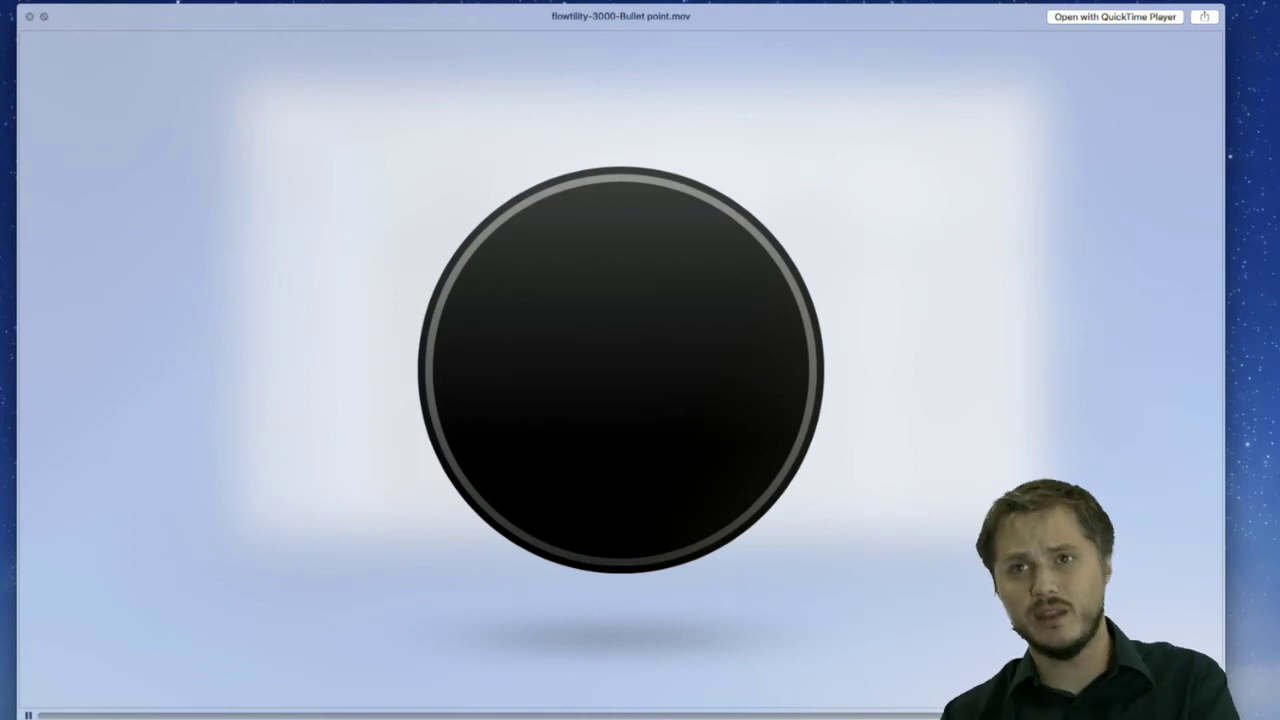
{"action": "key", "text": "space"}
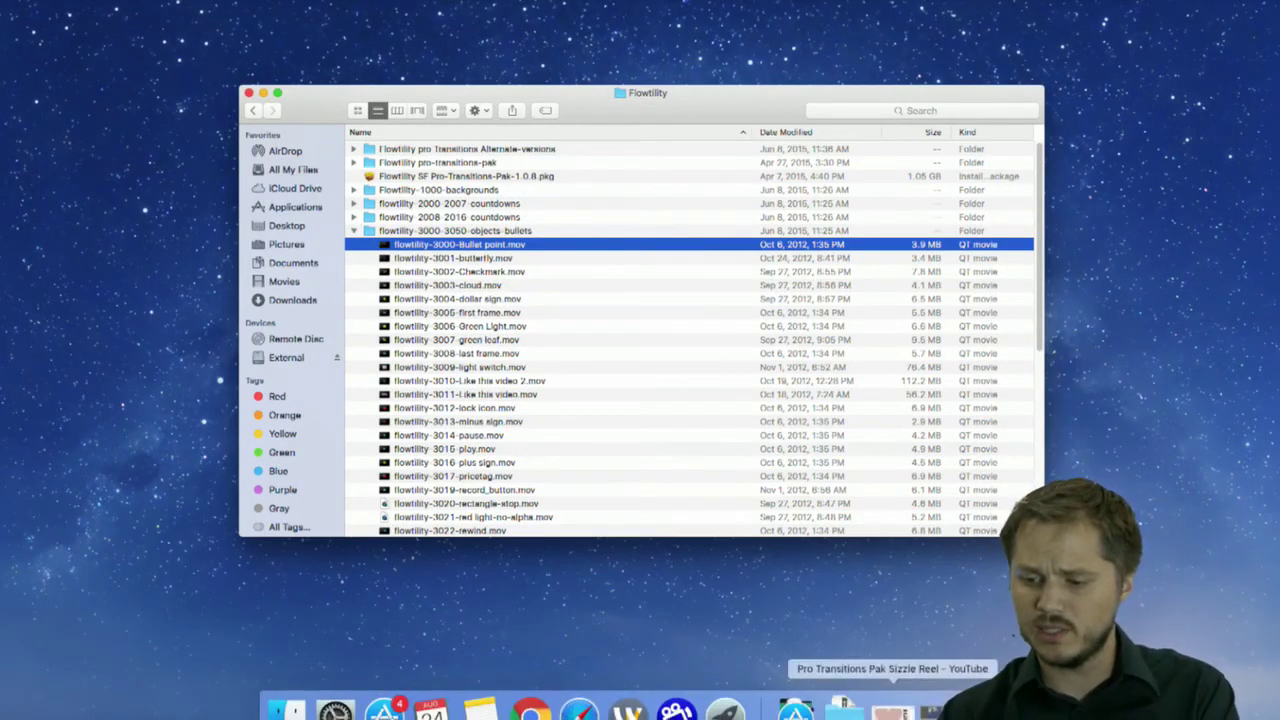
Switch to the ScreenFlow project, put the playhead at the blue background clip's end, and show the Media Library with the Finder window in front
{"action": "left_click", "coordinate": [938, 705]}
{"action": "left_click_drag", "start_coordinate": [739, 280], "coordinate": [807, 640]}
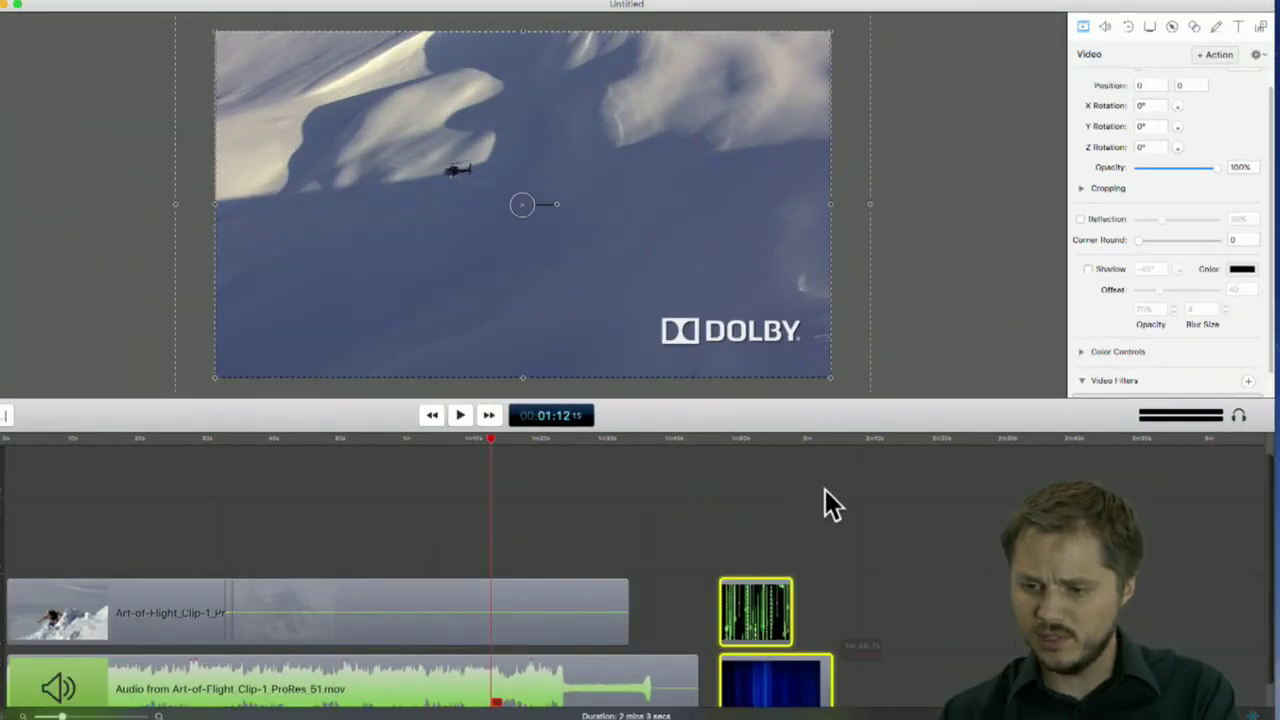
{"action": "left_click", "coordinate": [887, 438]}
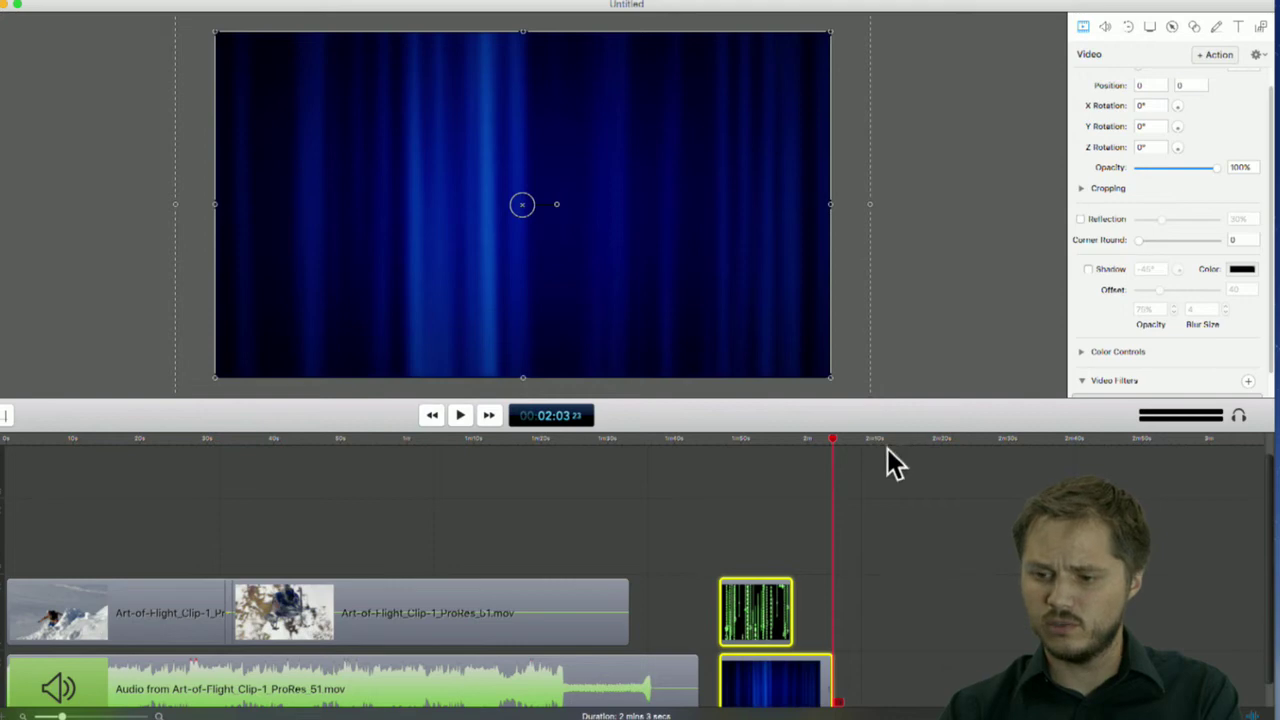
{"action": "left_click_drag", "start_coordinate": [918, 7], "coordinate": [918, 186]}
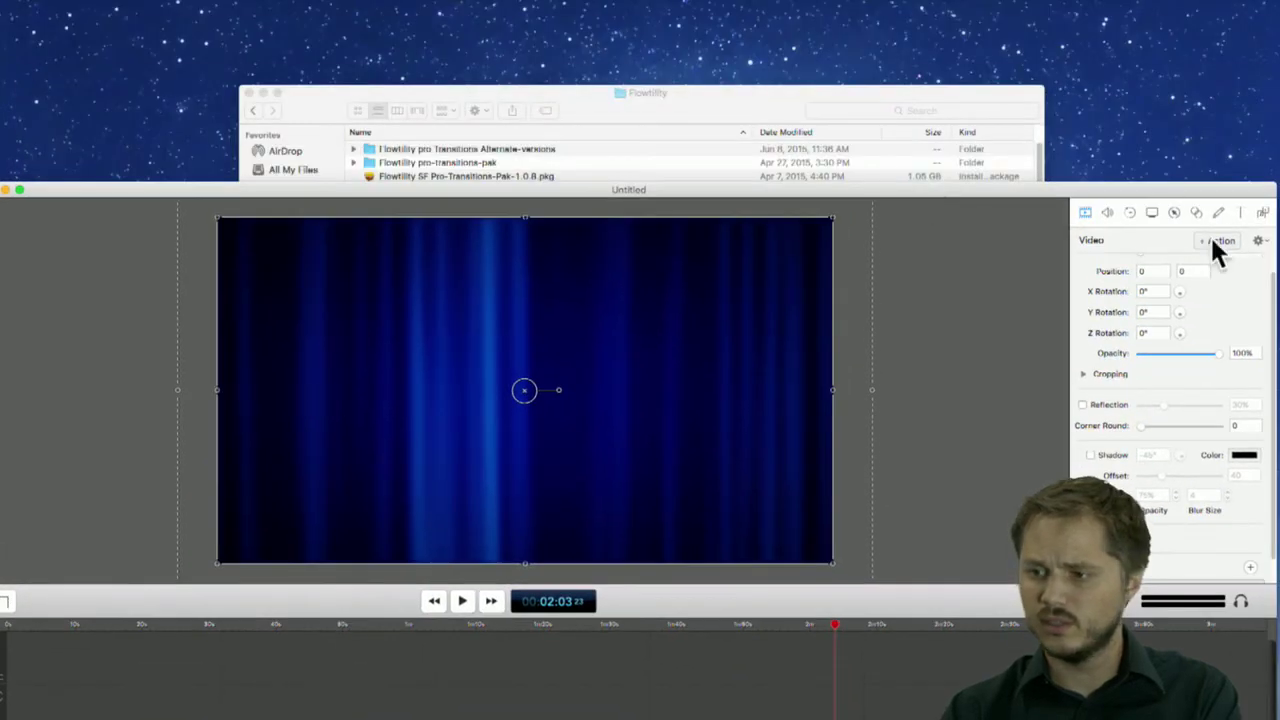
{"action": "left_click", "coordinate": [1262, 212]}
{"action": "left_click", "coordinate": [611, 112]}
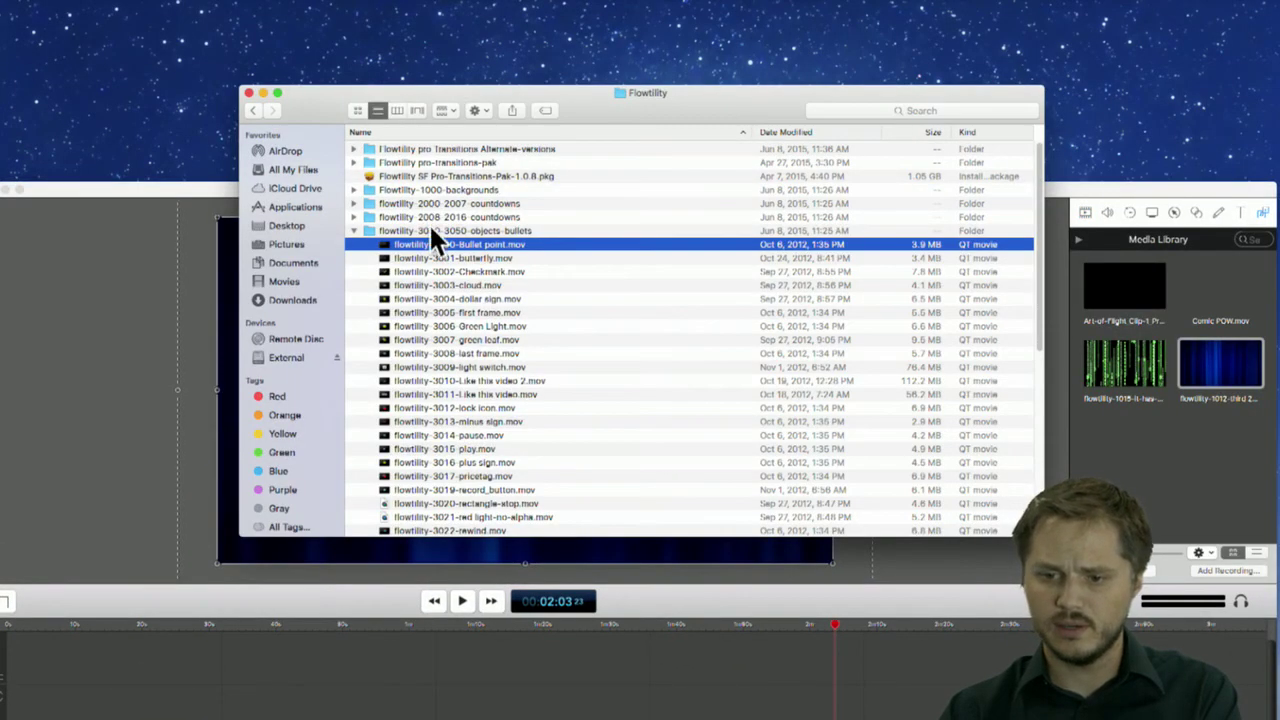
Add flowtility-3000-Bullet point.mov from Finder to the timeline just beyond the background clips, on the track above them
{"action": "left_click_drag", "start_coordinate": [414, 243], "coordinate": [876, 715]}
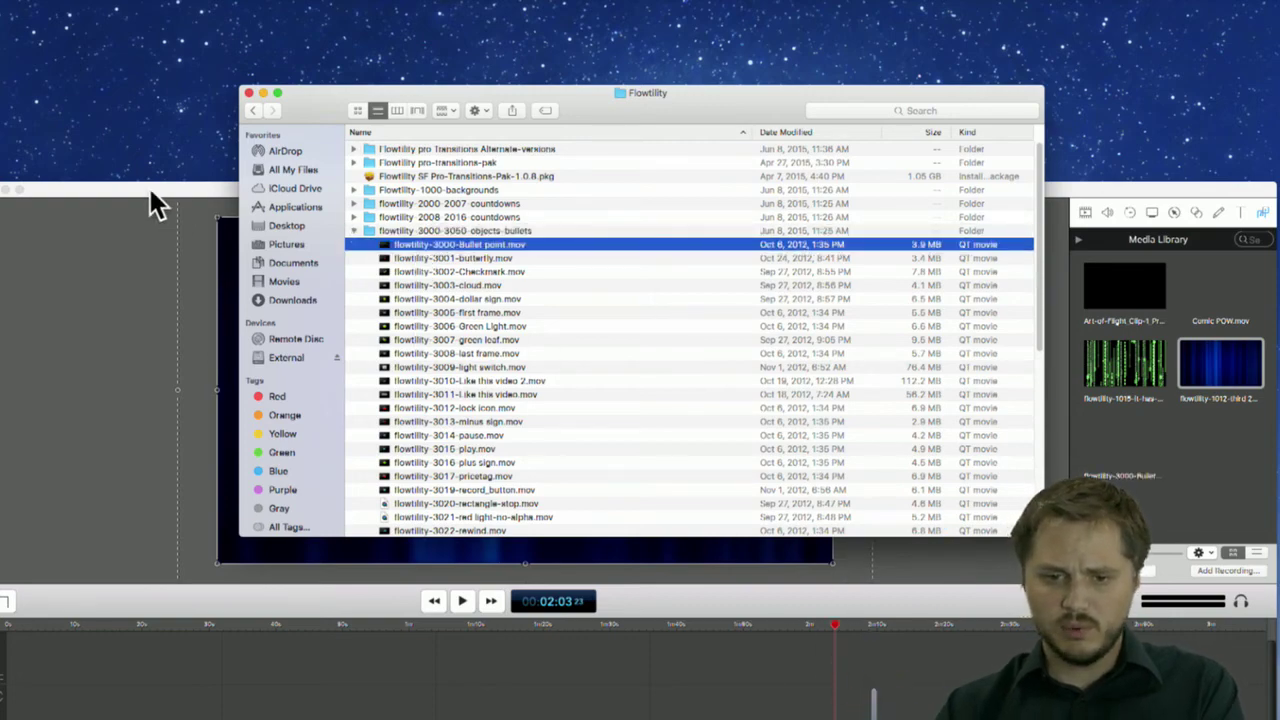
{"action": "left_click_drag", "start_coordinate": [150, 188], "coordinate": [163, 10]}
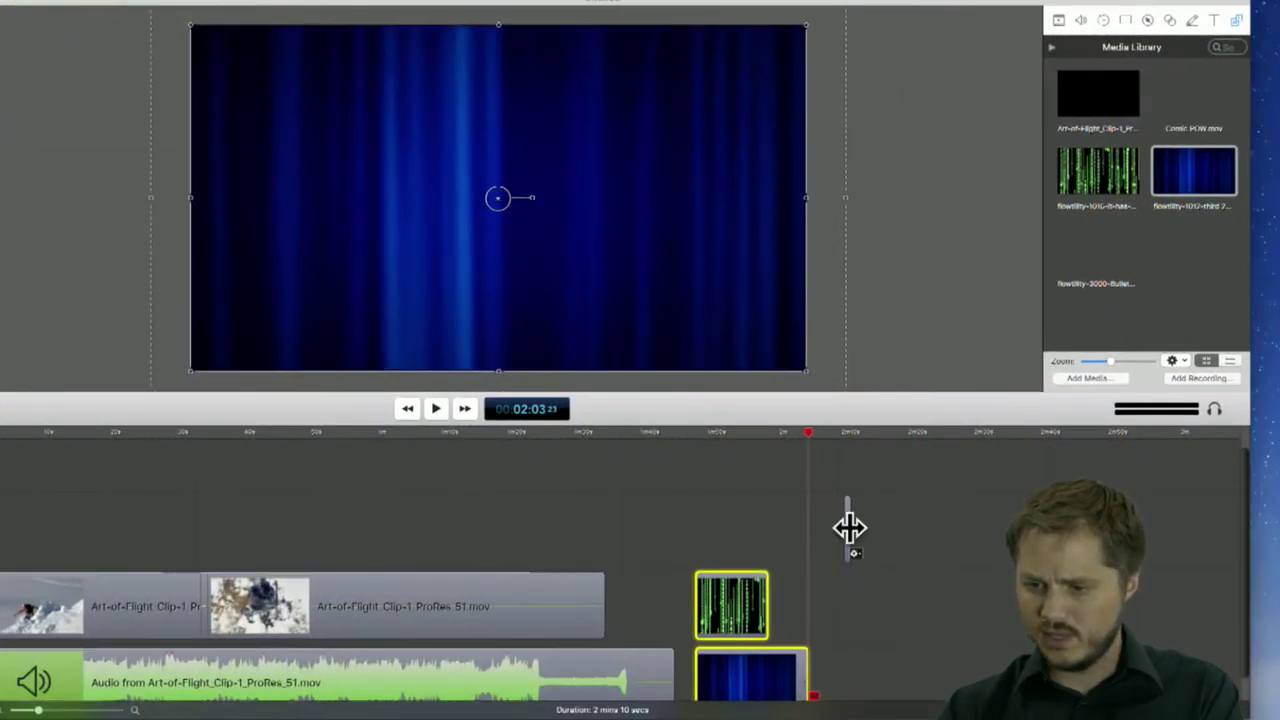
{"action": "left_click", "coordinate": [848, 525]}
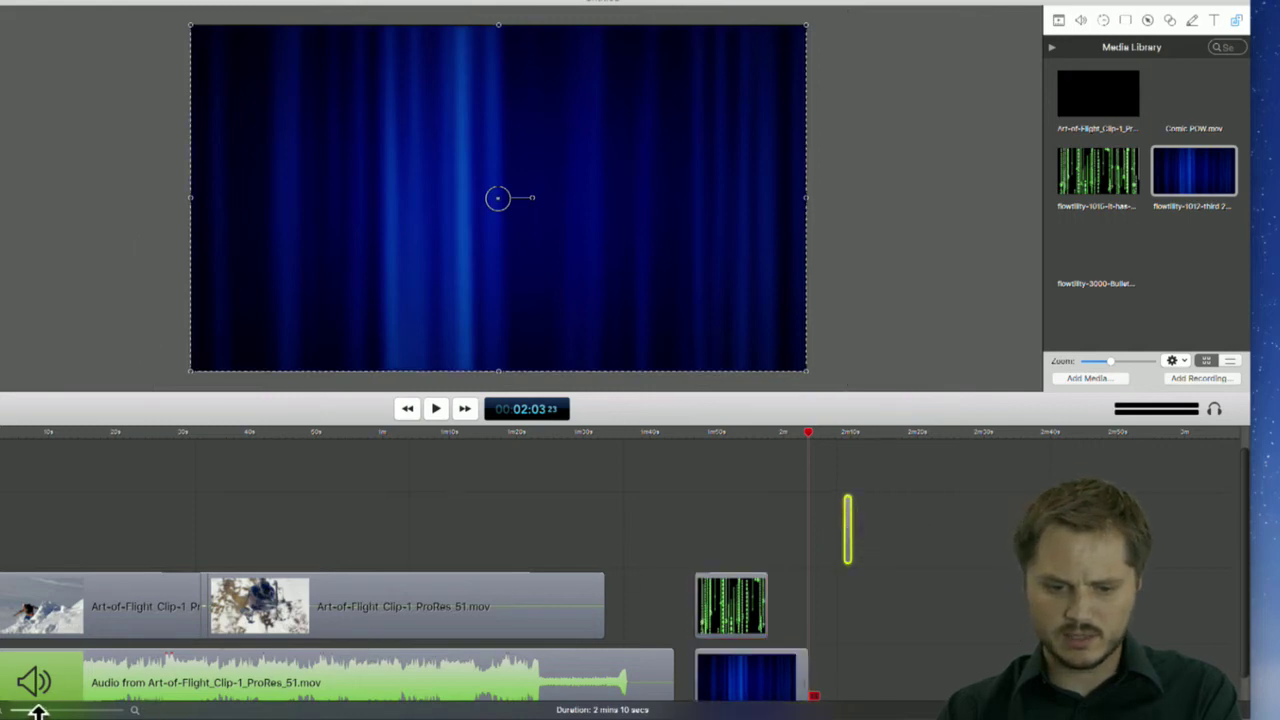
{"action": "left_click_drag", "start_coordinate": [40, 710], "coordinate": [75, 710]}
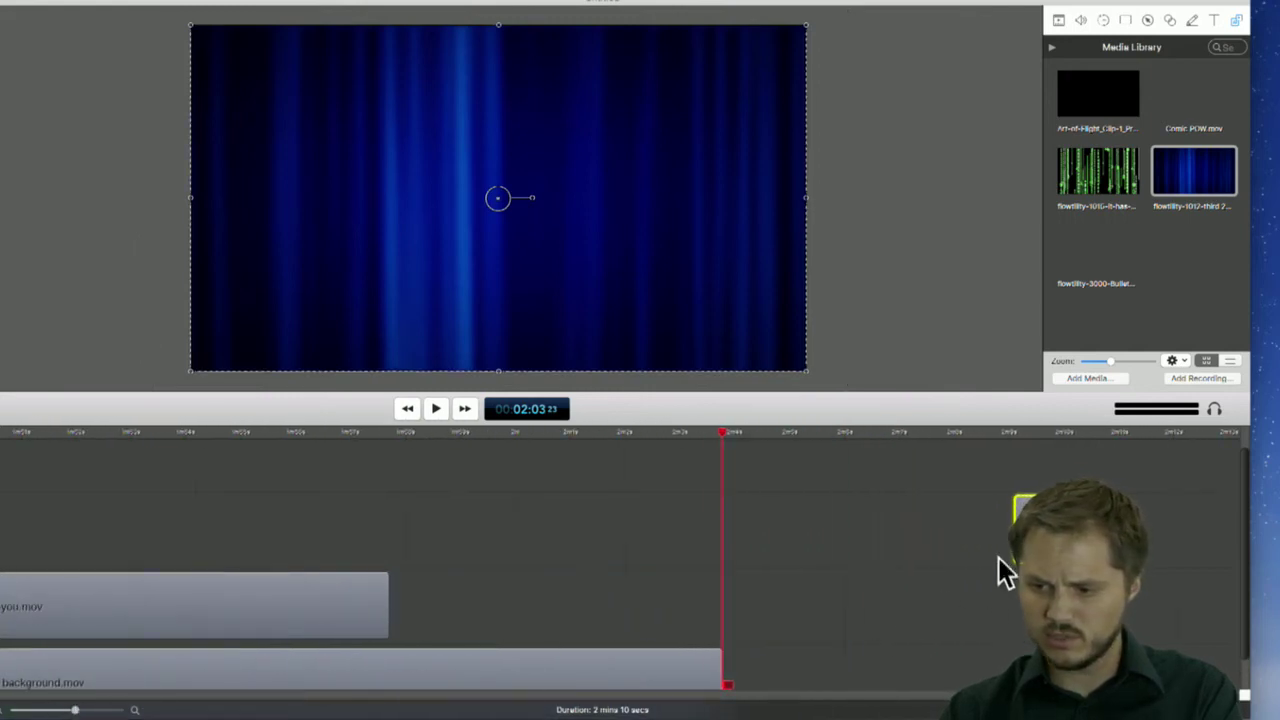
{"action": "scroll", "coordinate": [978, 540], "scroll_direction": "left", "scroll_amount": 3}
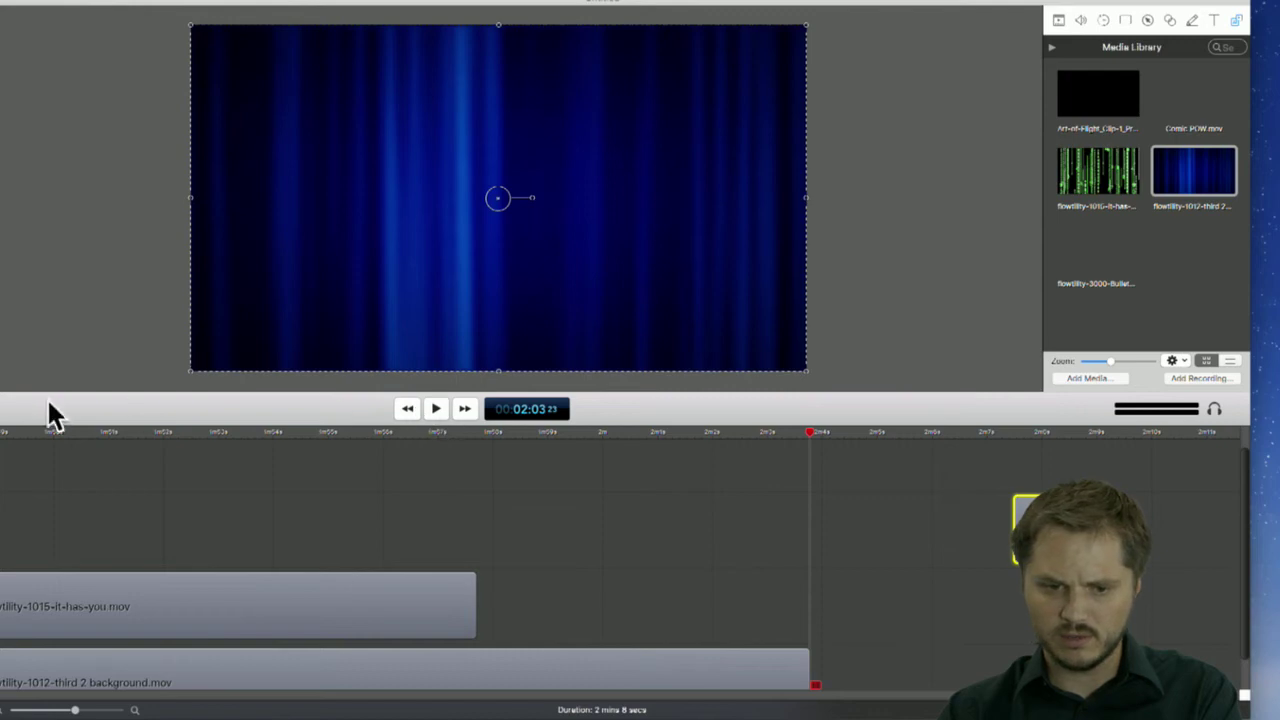
Change the canvas background color to white and apply the canvas settings
{"action": "left_click", "coordinate": [2, 409]}
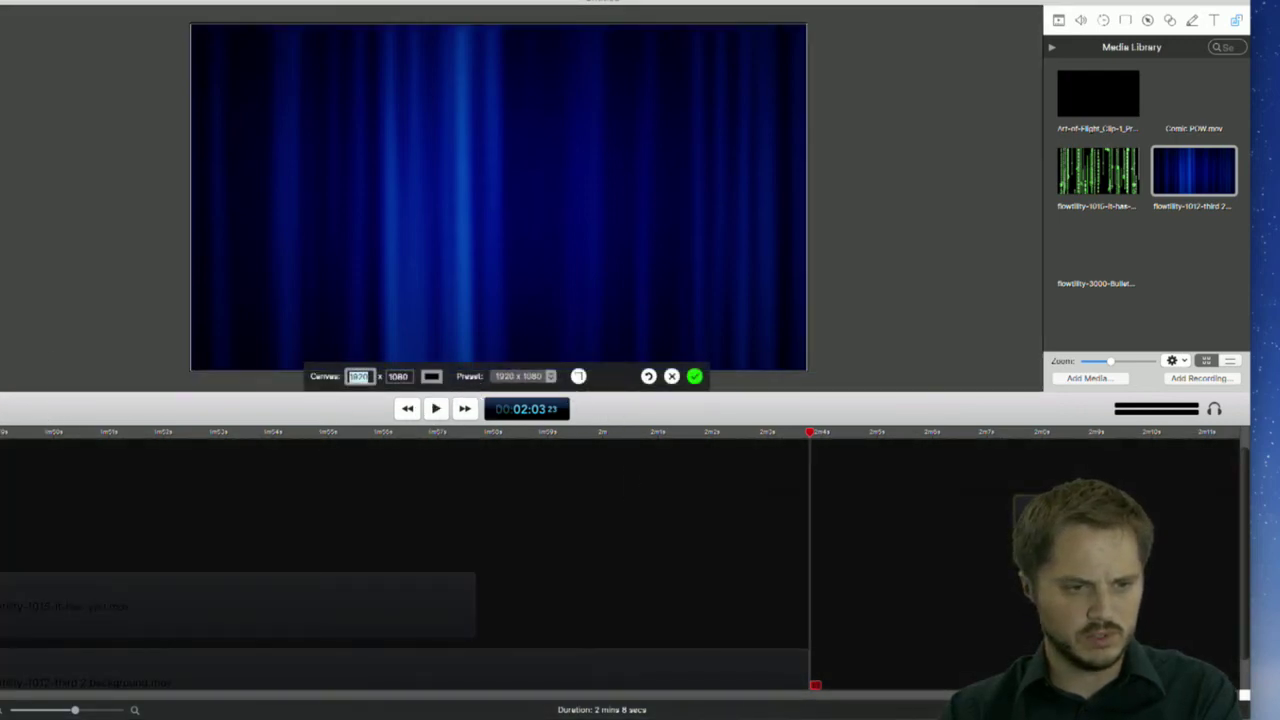
{"action": "left_click", "coordinate": [431, 376]}
{"action": "left_click_drag", "start_coordinate": [779, 455], "coordinate": [455, 442]}
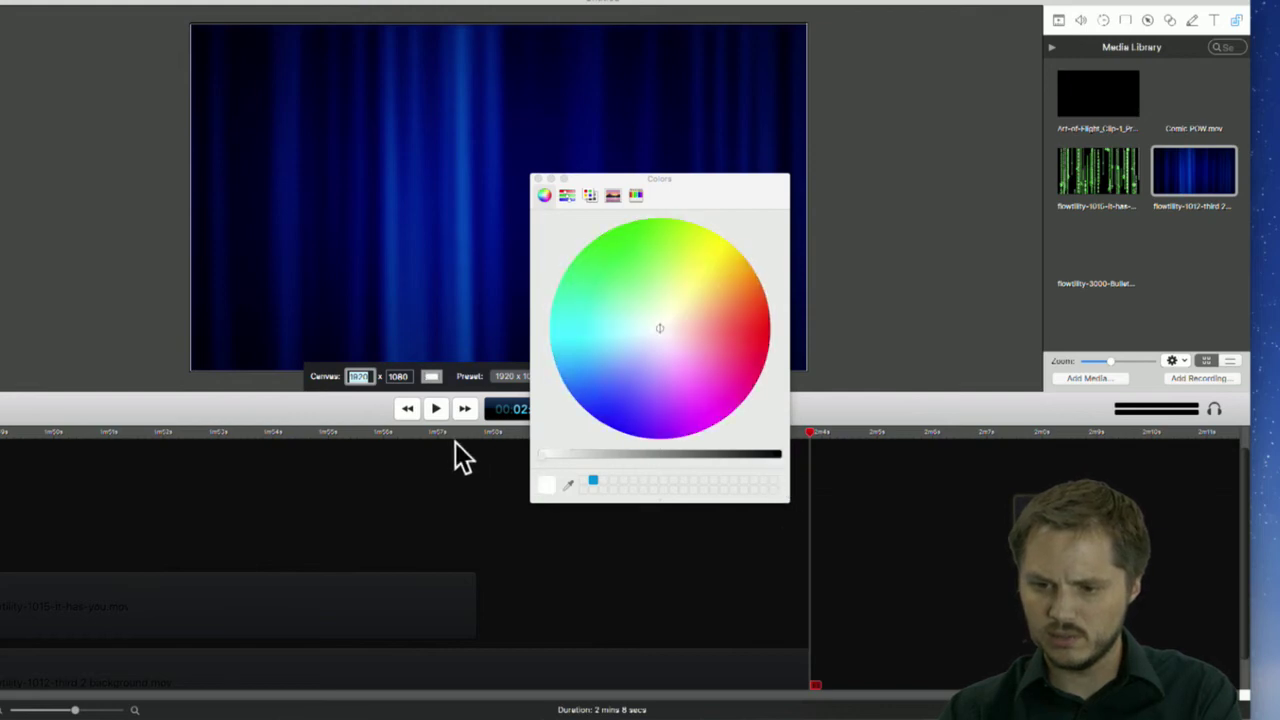
{"action": "left_click", "coordinate": [537, 179]}
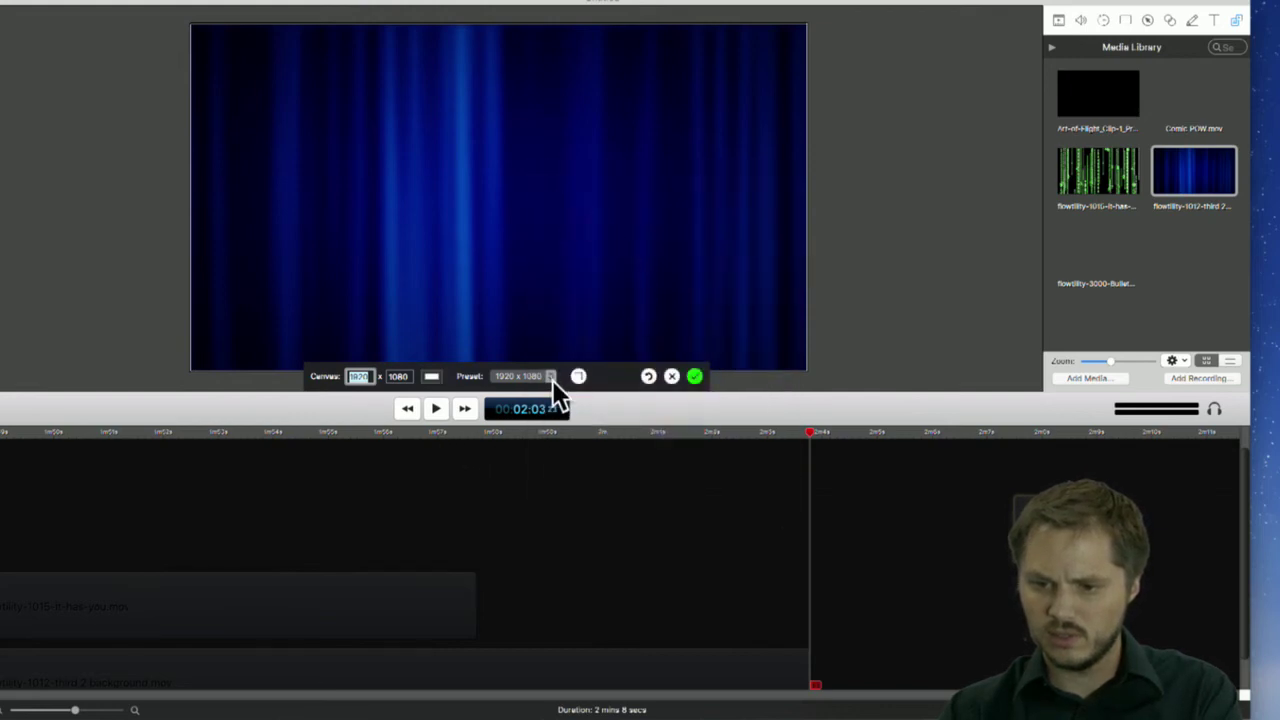
{"action": "left_click", "coordinate": [694, 376]}
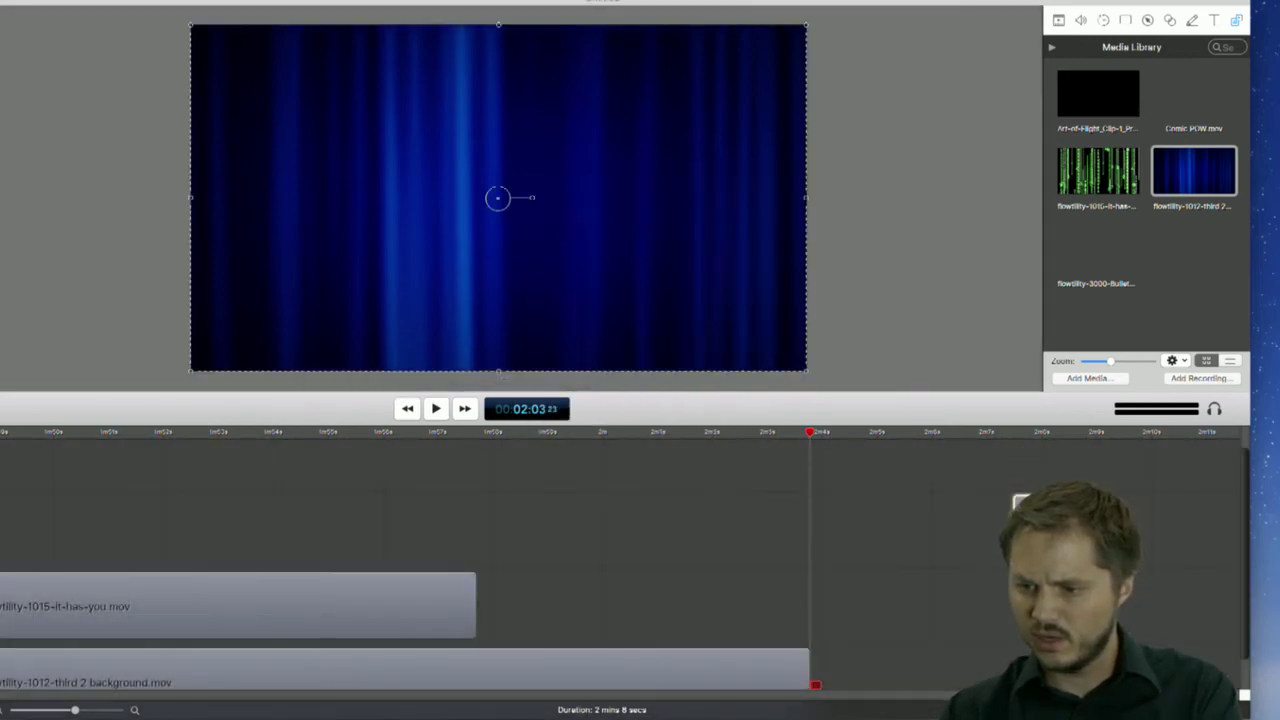
Move the bullet point clip earlier to about 2m 5s and scrub through it to about 2m 6s
{"action": "left_click_drag", "start_coordinate": [1050, 514], "coordinate": [932, 514]}
{"action": "left_click", "coordinate": [1002, 434]}
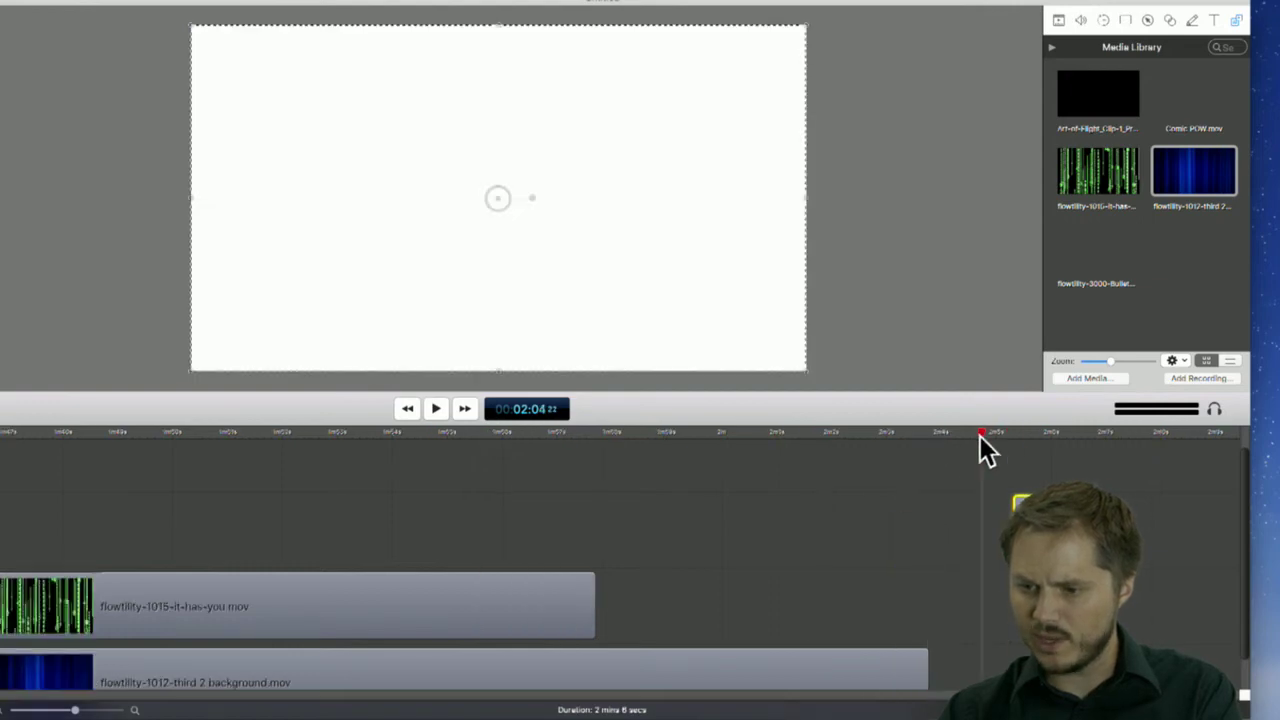
{"action": "left_click", "coordinate": [1051, 434]}
{"action": "left_click", "coordinate": [999, 434]}
{"action": "left_click", "coordinate": [1049, 434]}
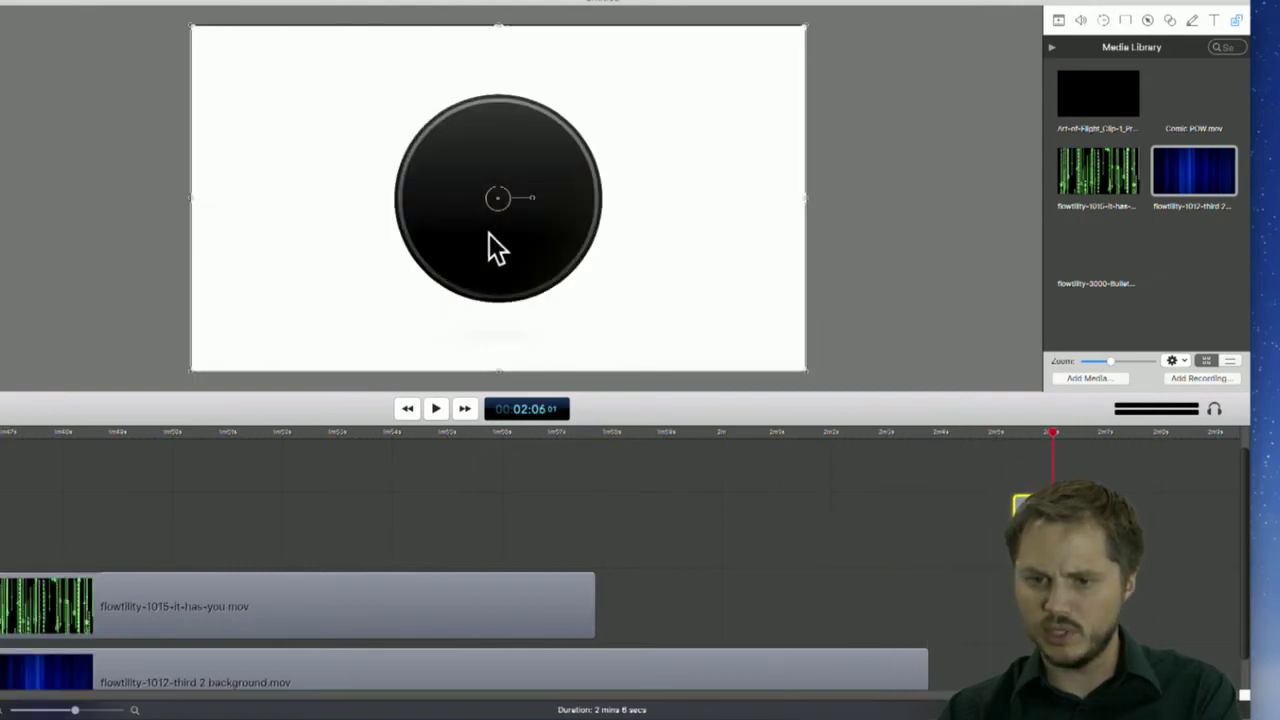
Move the bullet to the canvas's upper-left area and shrink it to about a fifth of its original size
{"action": "left_click_drag", "start_coordinate": [497, 248], "coordinate": [325, 196]}
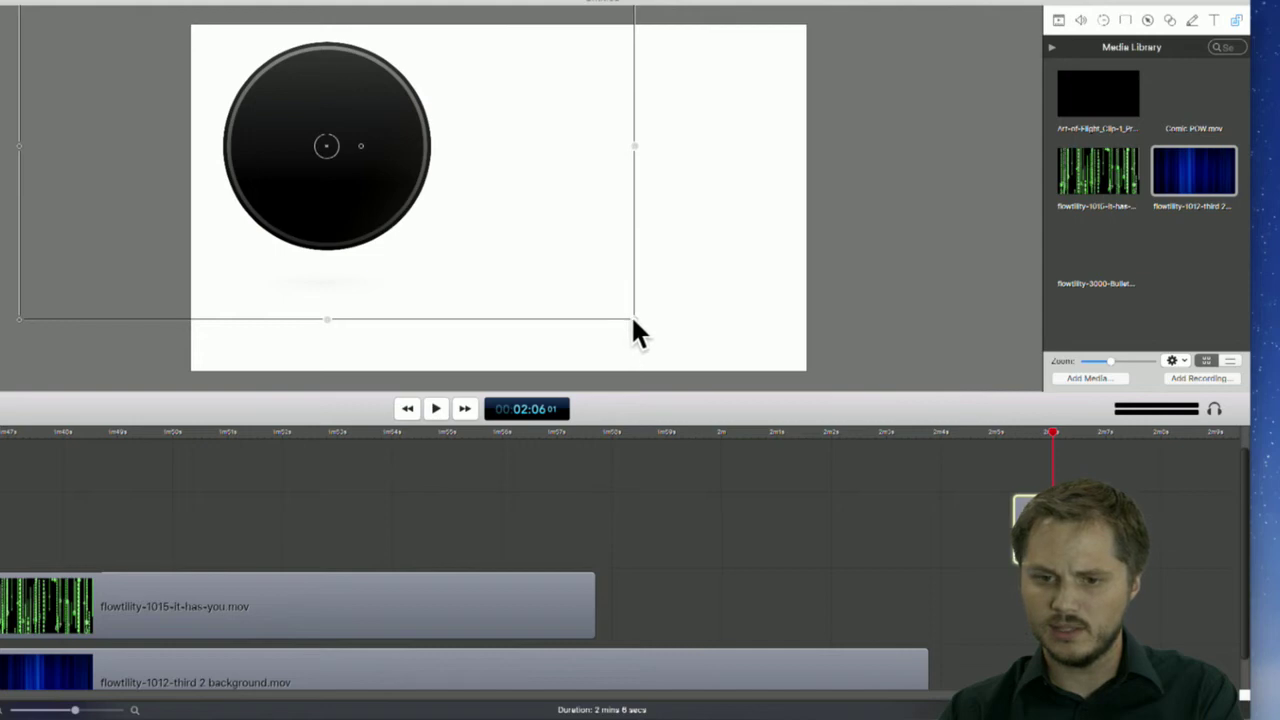
{"action": "left_click_drag", "start_coordinate": [632, 320], "coordinate": [398, 155]}
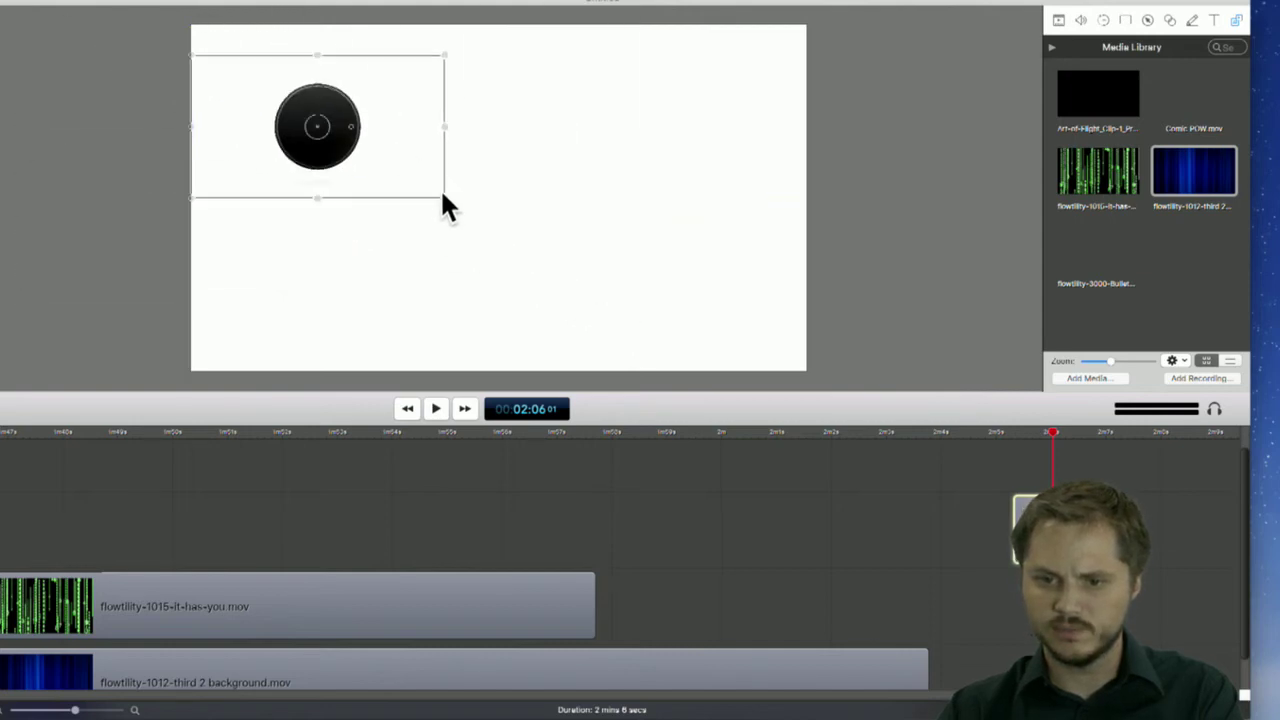
{"action": "left_click_drag", "start_coordinate": [443, 197], "coordinate": [279, 84]}
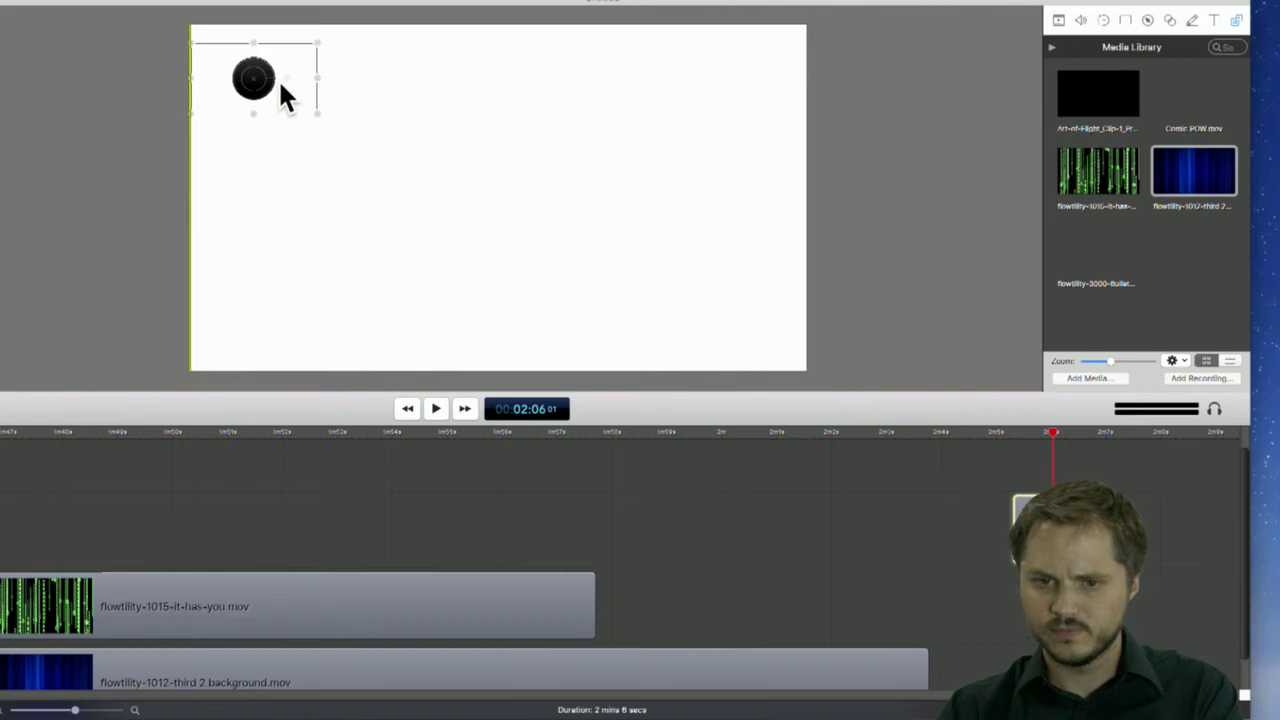
{"action": "left_click", "coordinate": [527, 175]}
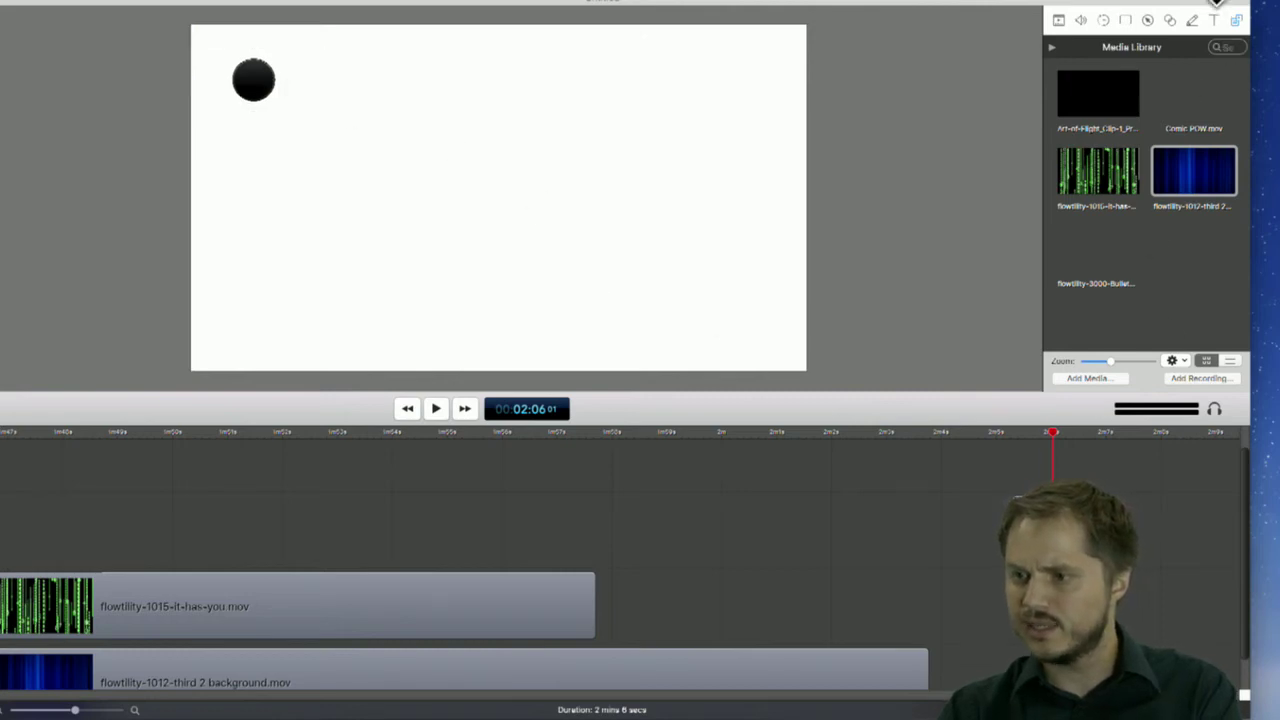
Add a text box to the canvas and place it just to the right of the bullet
{"action": "left_click", "coordinate": [1219, 21]}
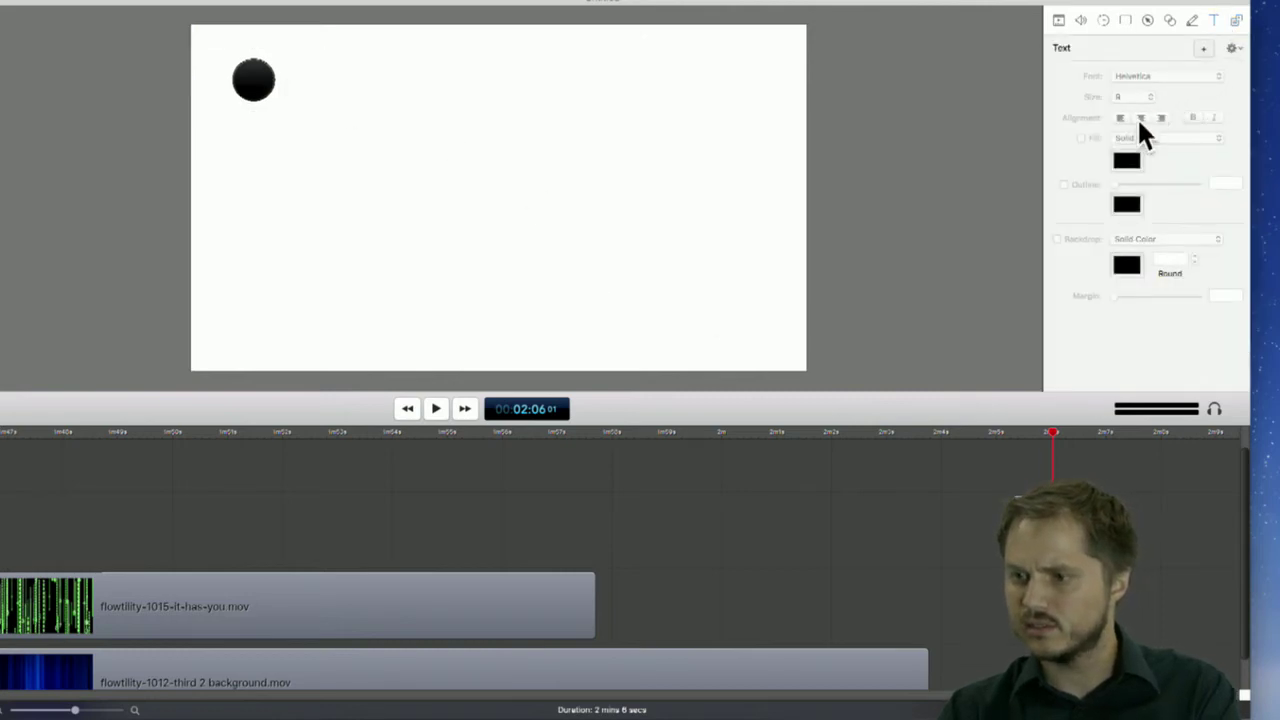
{"action": "left_click", "coordinate": [1203, 48]}
{"action": "left_click_drag", "start_coordinate": [488, 175], "coordinate": [303, 51]}
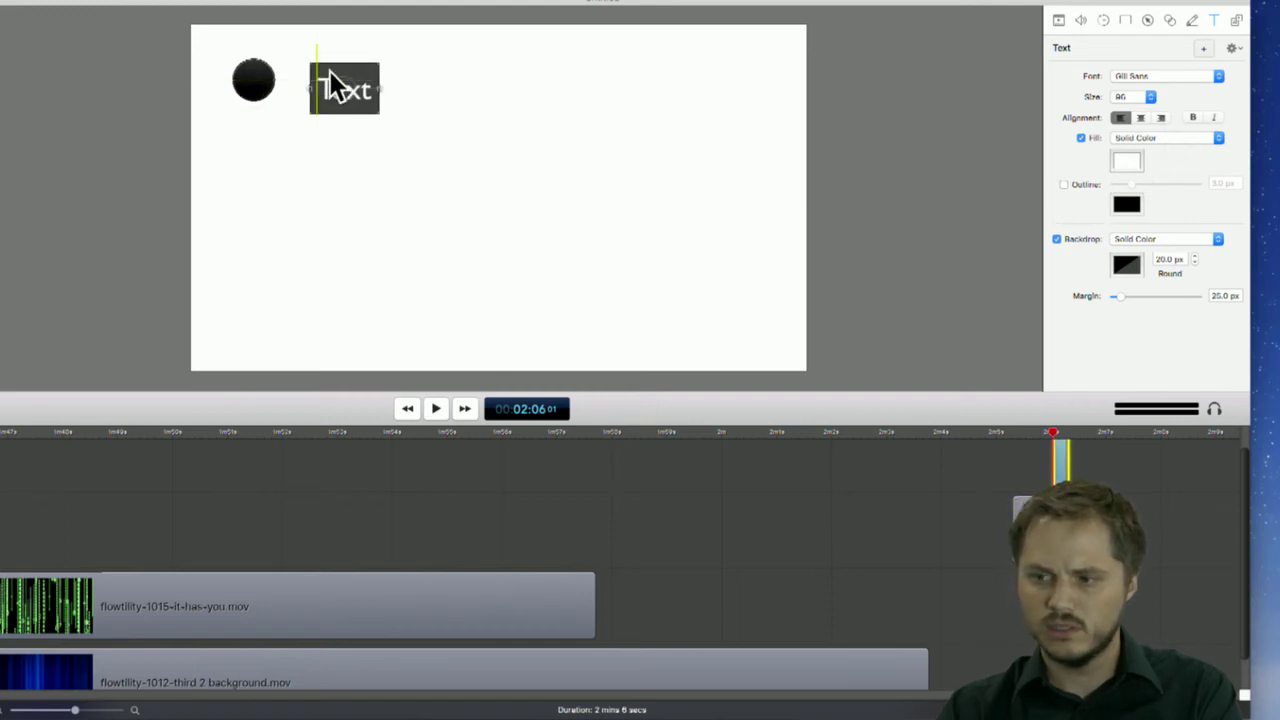
Turn off the text box's backdrop and set its text fill color to black
{"action": "left_click", "coordinate": [1057, 239]}
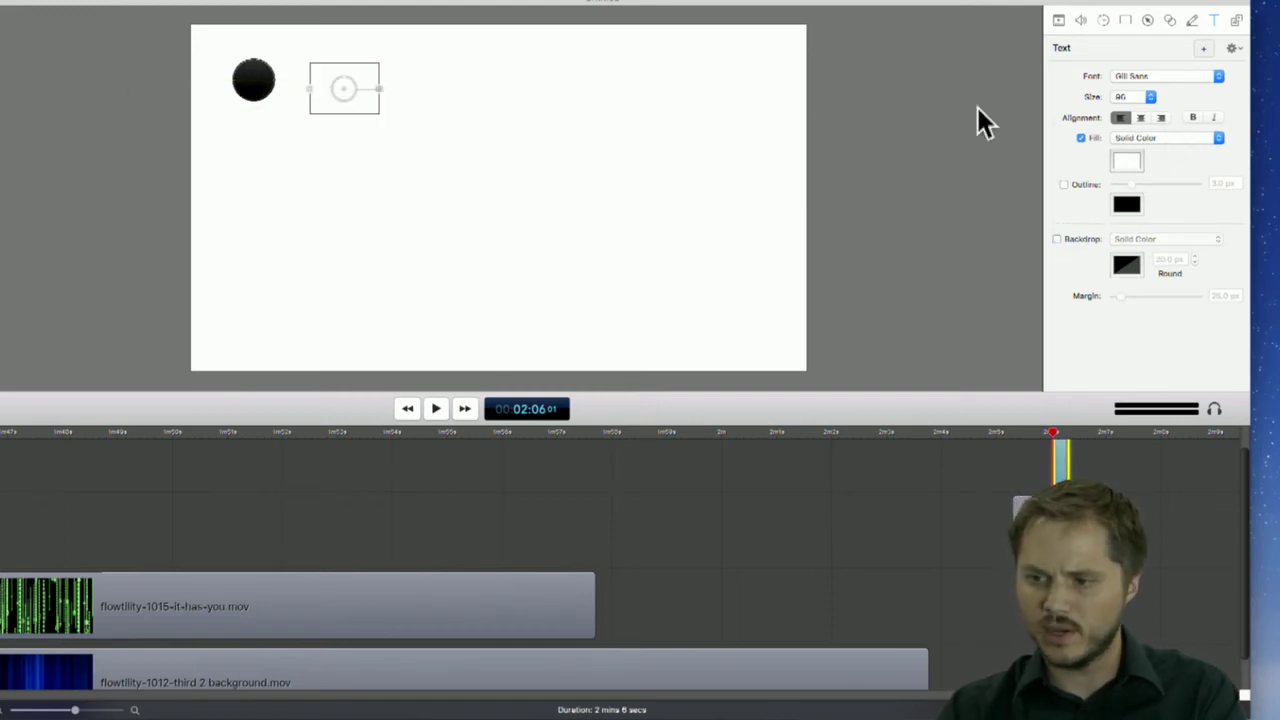
{"action": "left_click", "coordinate": [1128, 160]}
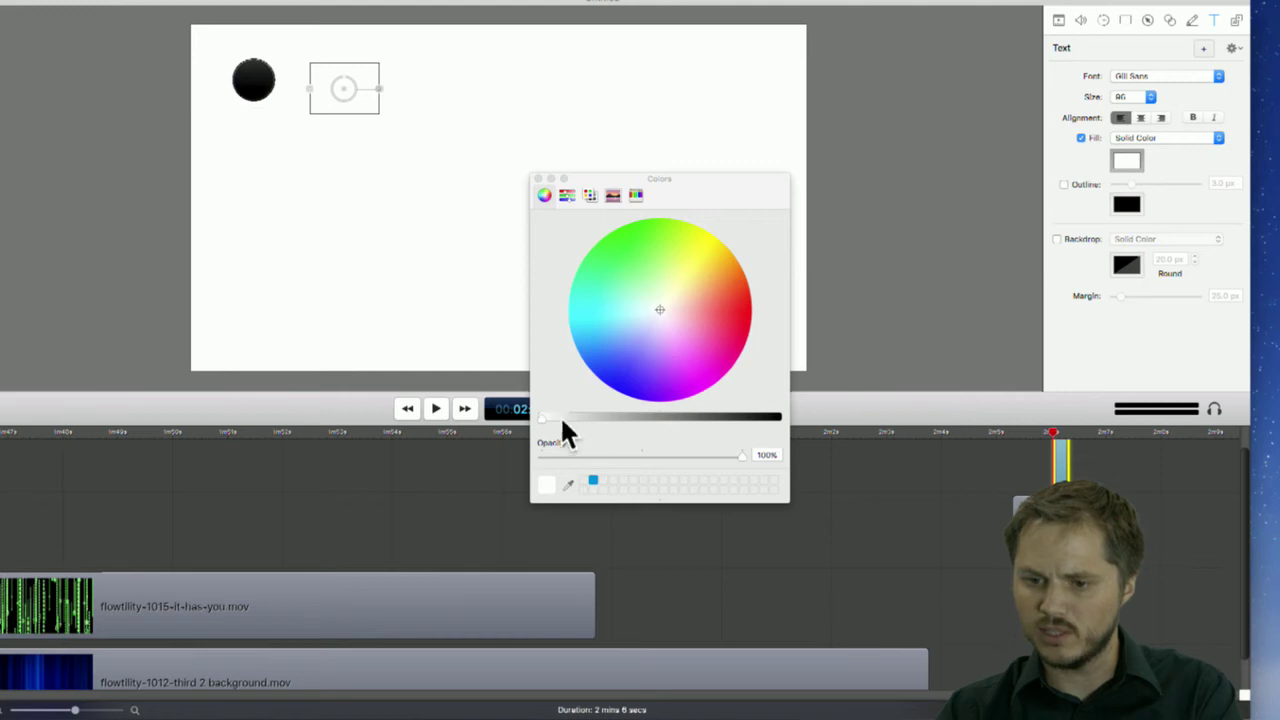
{"action": "left_click_drag", "start_coordinate": [540, 420], "coordinate": [840, 422]}
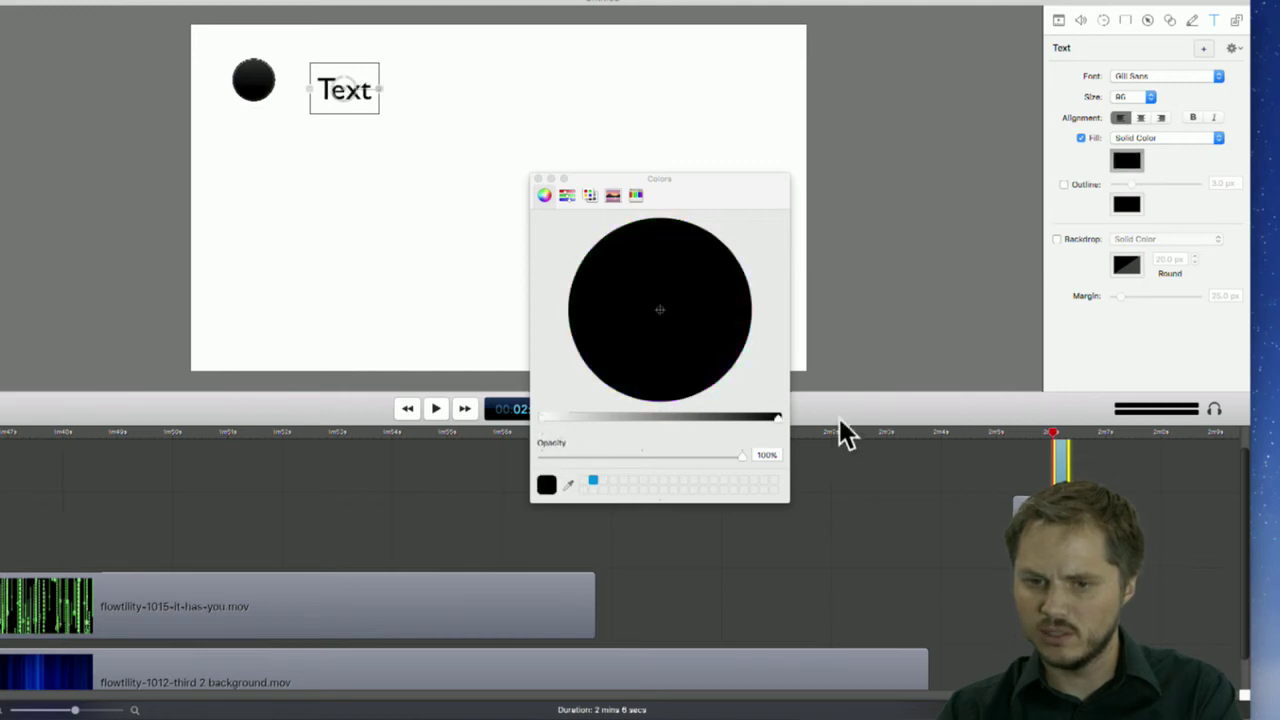
{"action": "left_click", "coordinate": [538, 178]}
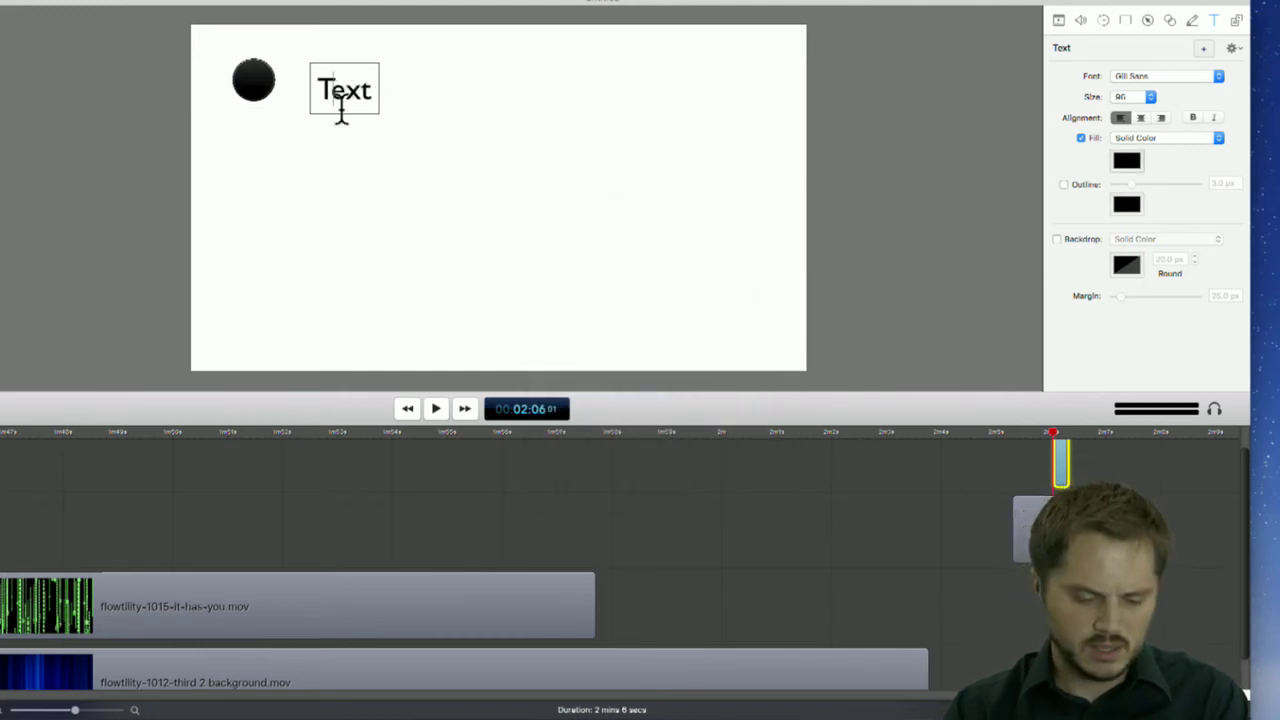
Replace the placeholder text with "Point #1" and align the text box vertically with the bullet
{"action": "double_click", "coordinate": [341, 113]}
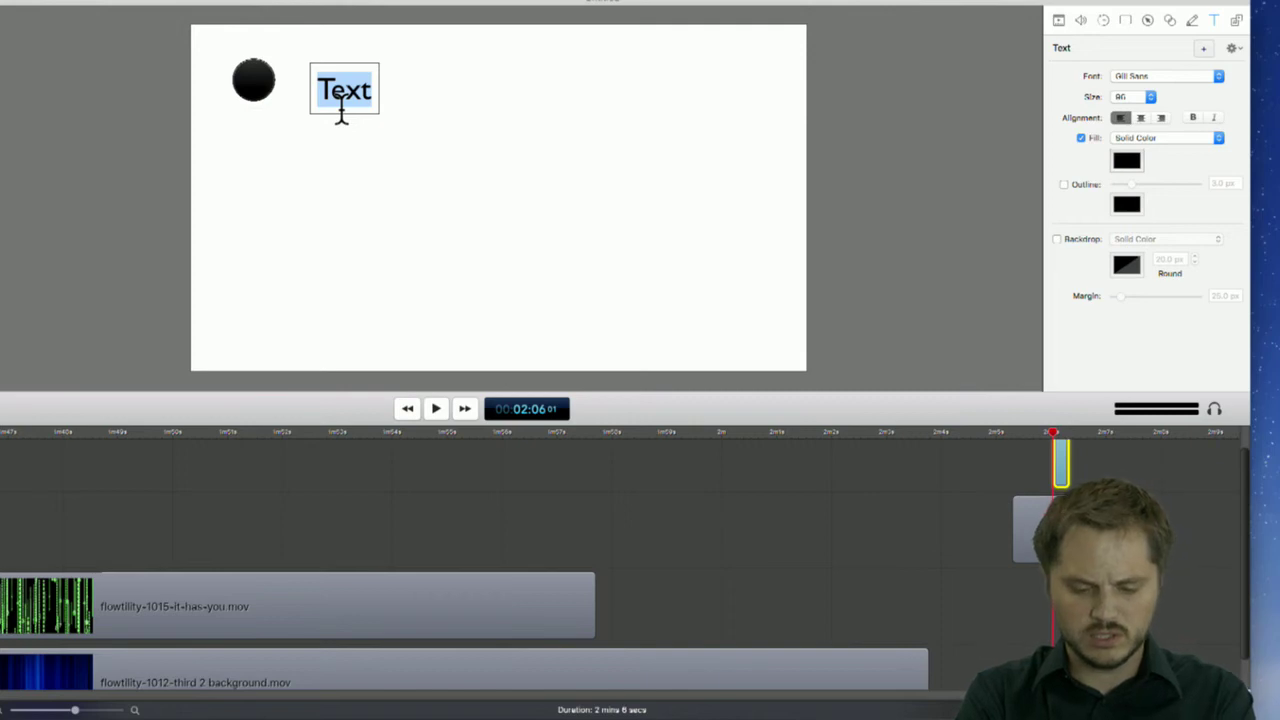
{"action": "type", "text": "Point"}
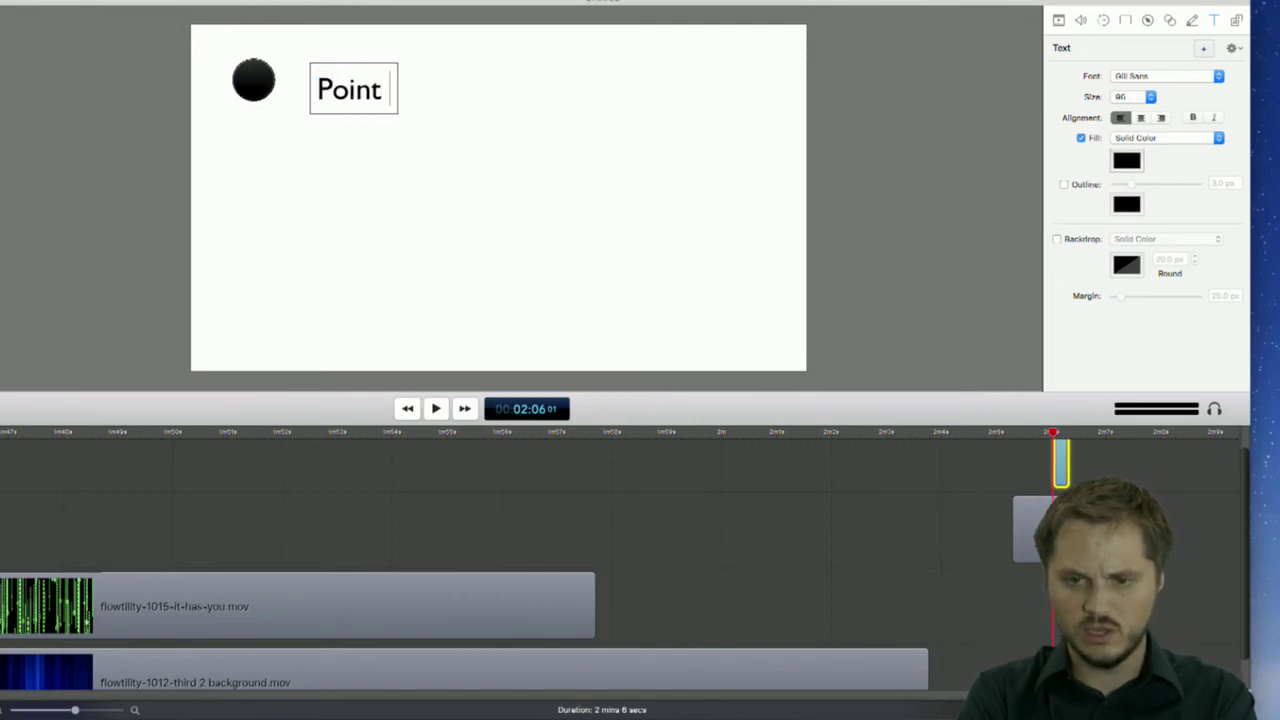
{"action": "type", "text": " #1"}
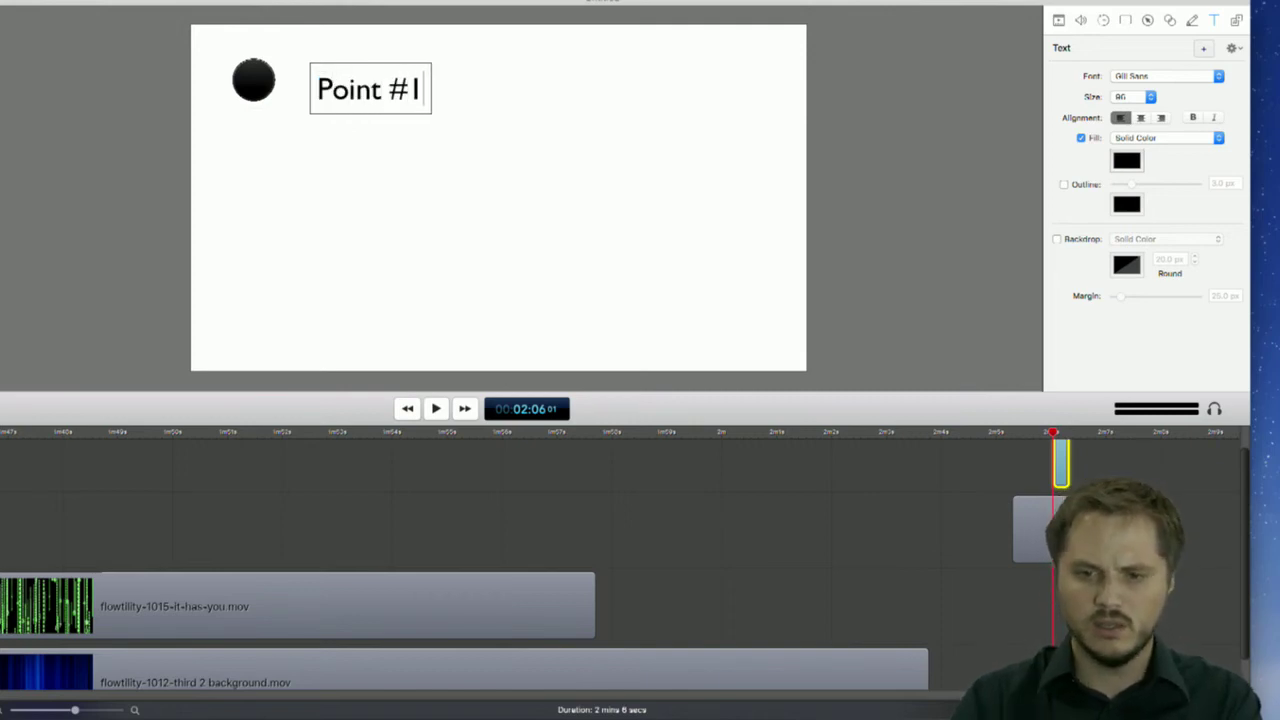
{"action": "left_click", "coordinate": [377, 172]}
{"action": "left_click_drag", "start_coordinate": [360, 88], "coordinate": [350, 75]}
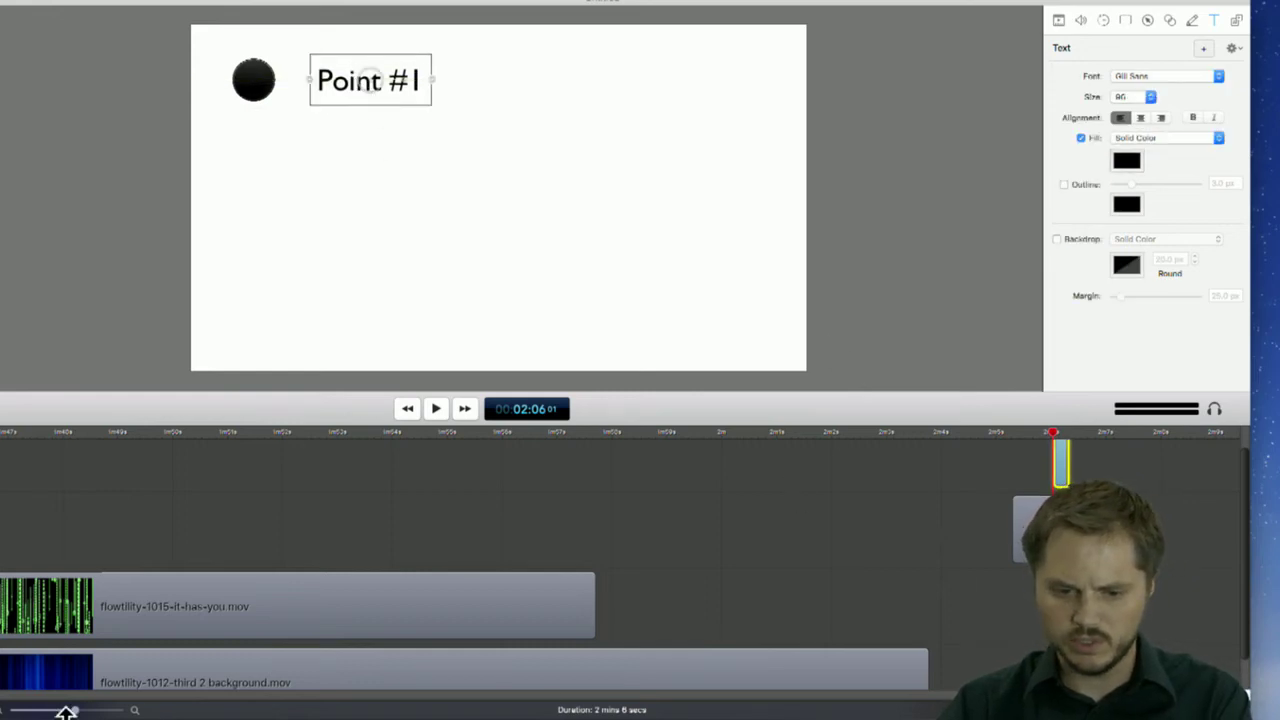
Lengthen the Point #1 text clip to span about 2m 5.7s to 2m 6.8s, and select the bullet point clip
{"action": "left_click_drag", "start_coordinate": [76, 712], "coordinate": [100, 710]}
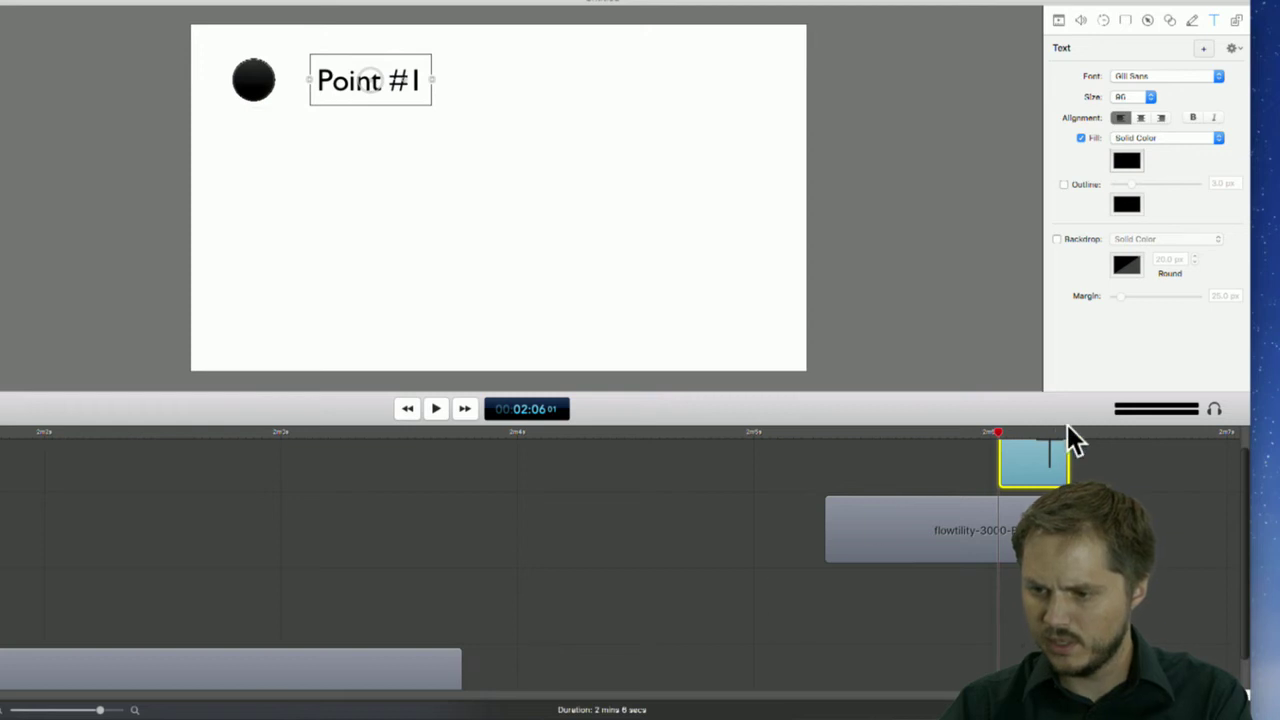
{"action": "left_click_drag", "start_coordinate": [995, 465], "coordinate": [1186, 458]}
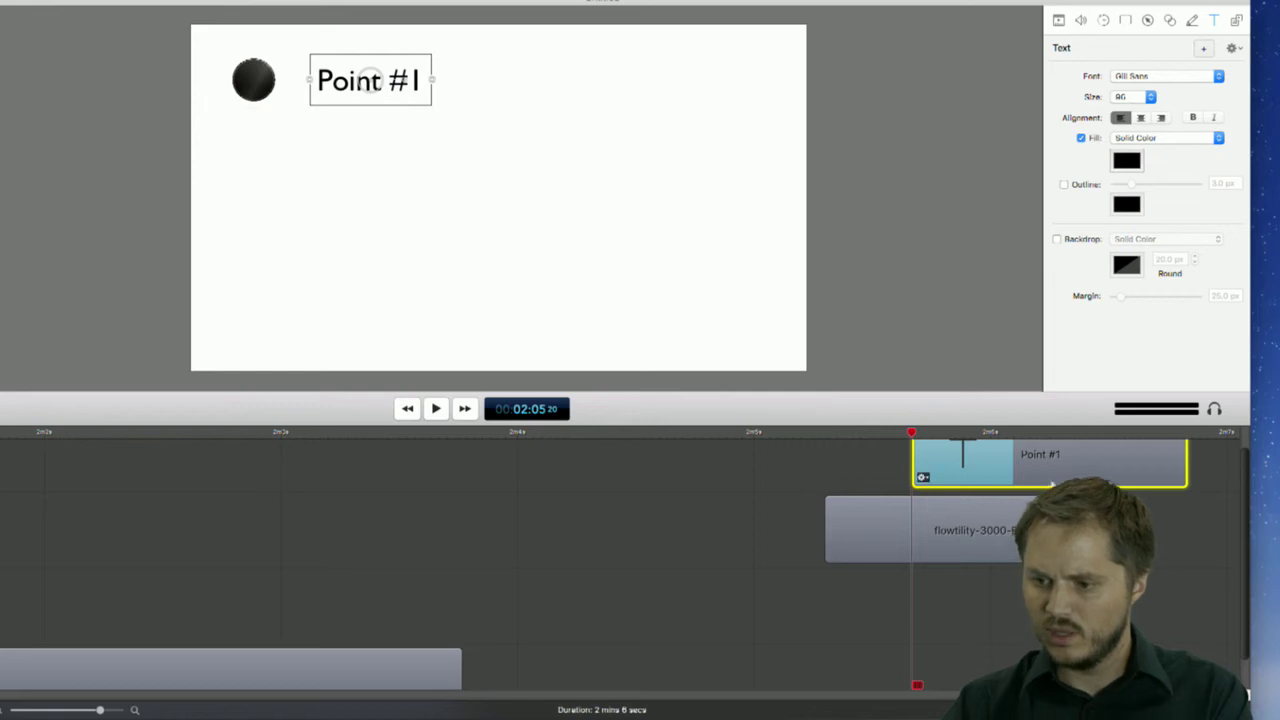
{"action": "left_click", "coordinate": [1151, 510]}
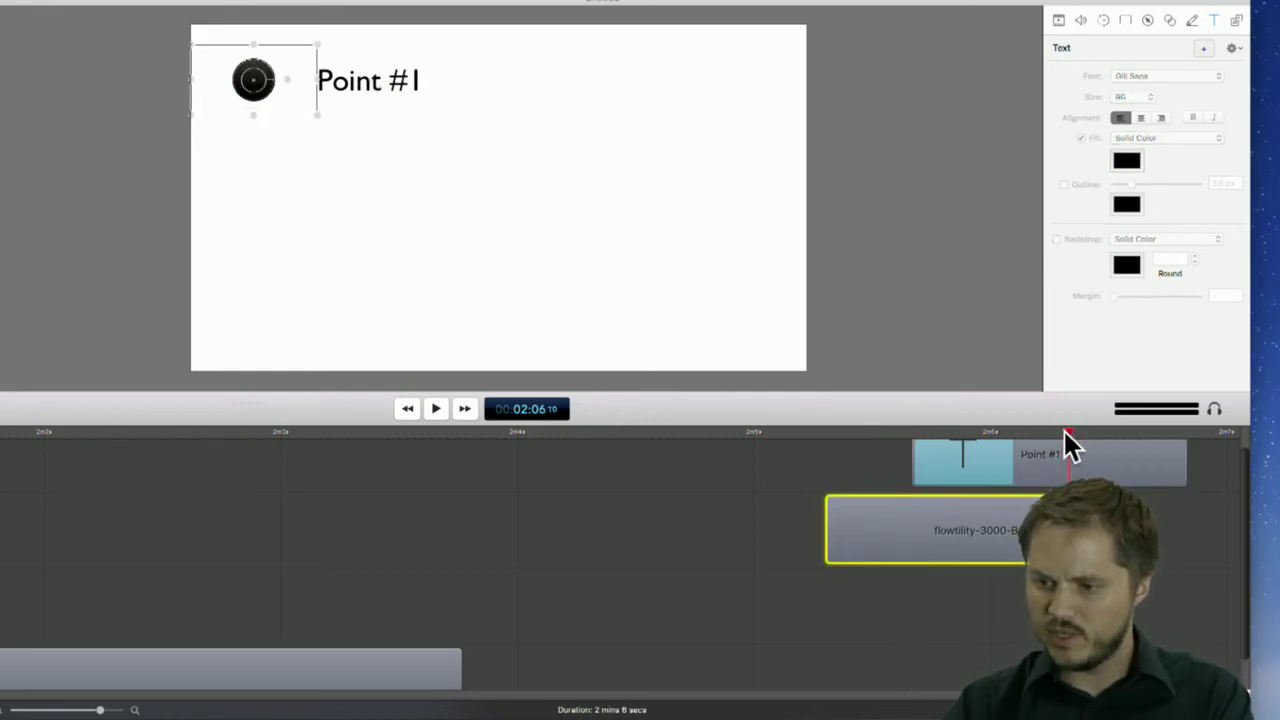
Add a freeze frame to the bullet clip at 02:06;10
{"action": "left_click", "coordinate": [1068, 432]}
{"action": "left_click", "coordinate": [145, 2]}
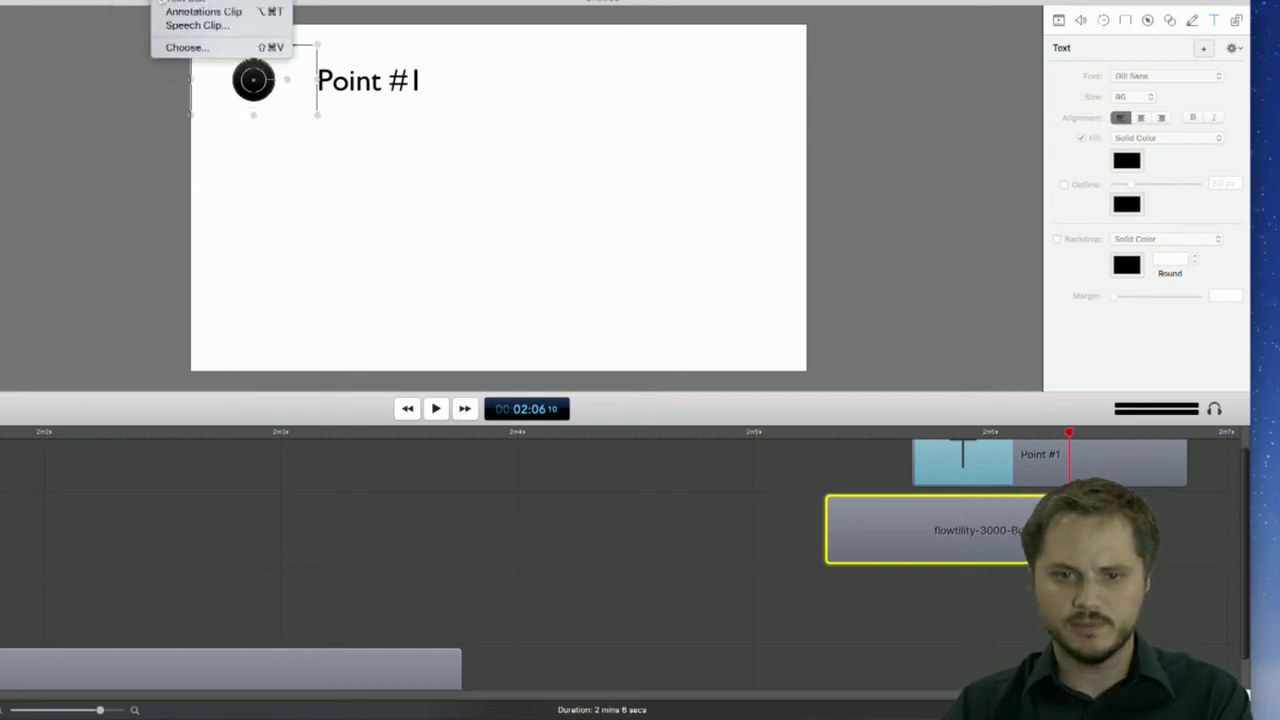
{"action": "mouse_move", "coordinate": [105, 2]}
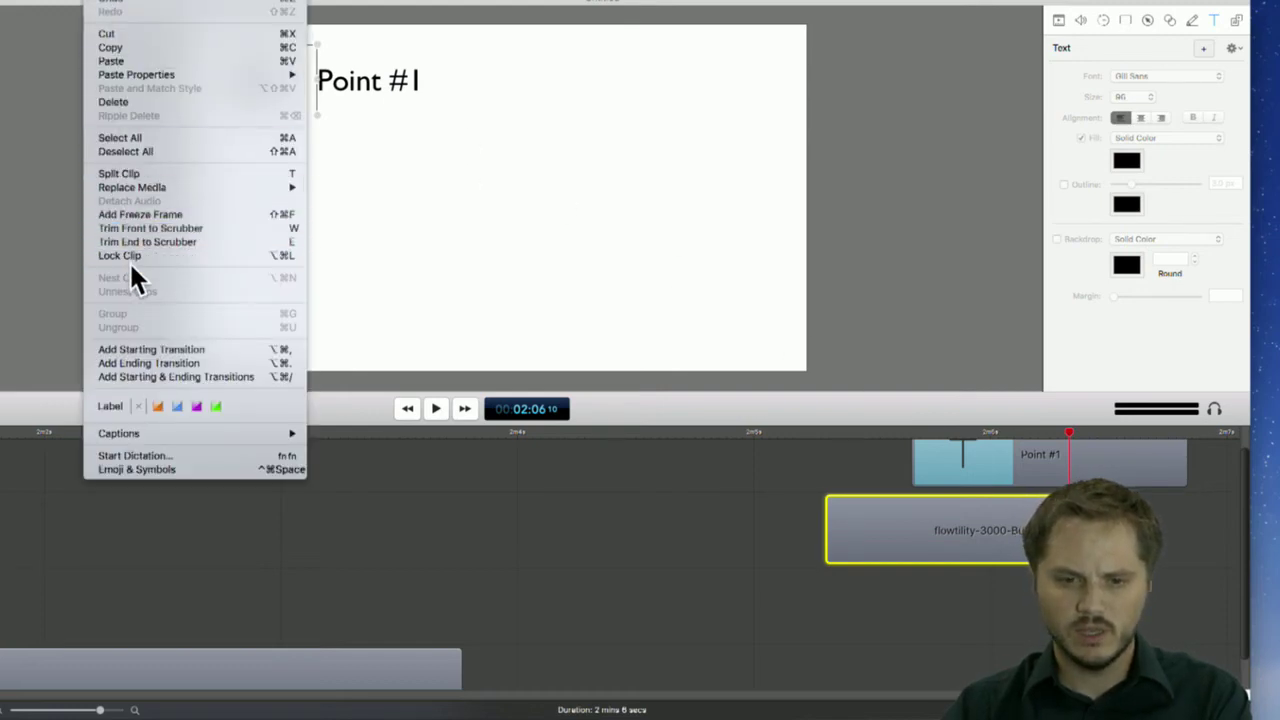
{"action": "left_click", "coordinate": [143, 214]}
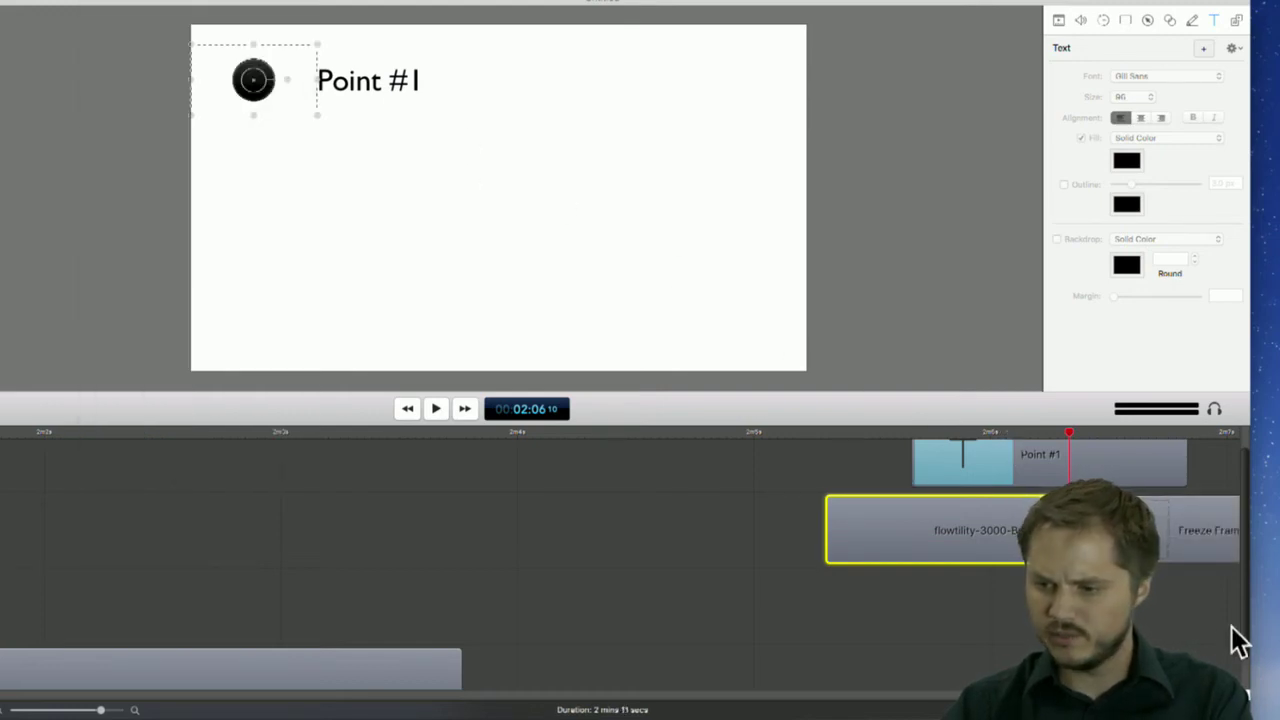
Extend the Point #1 text clip to a duration of about 5.7 s, in line with the bullet's freeze frame
{"action": "left_click_drag", "start_coordinate": [1075, 442], "coordinate": [1125, 441]}
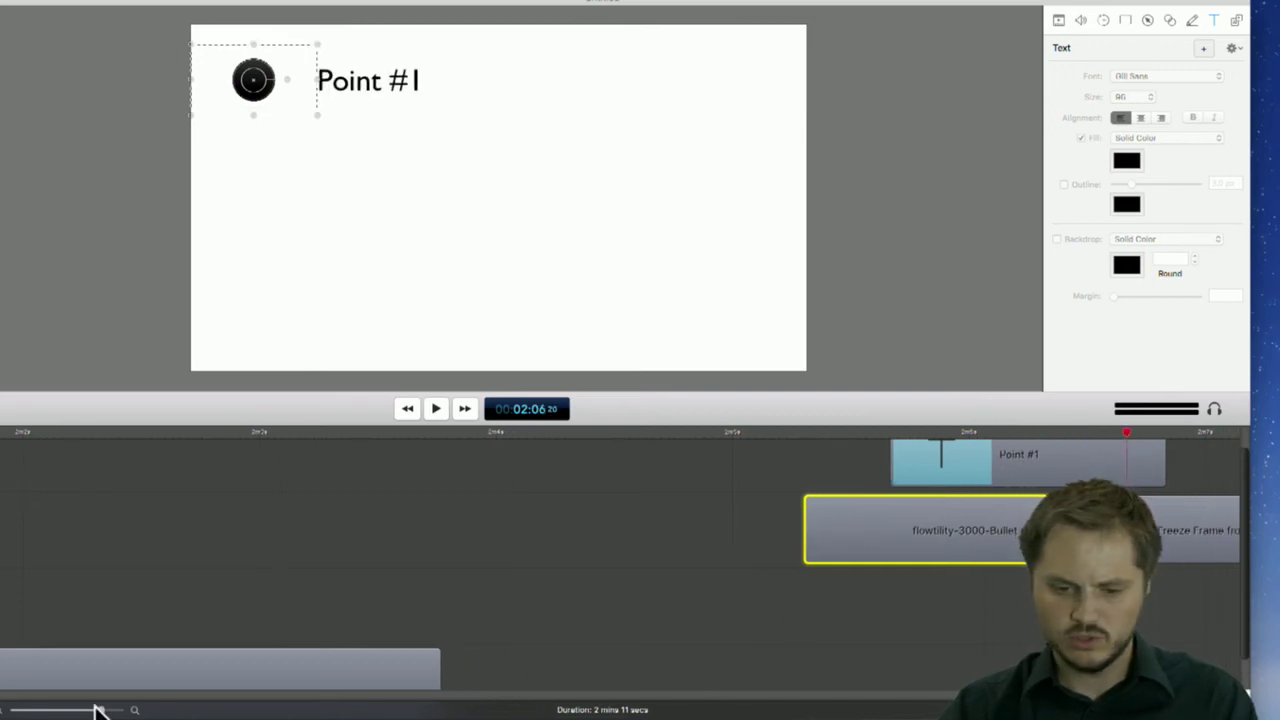
{"action": "left_click_drag", "start_coordinate": [100, 712], "coordinate": [77, 710]}
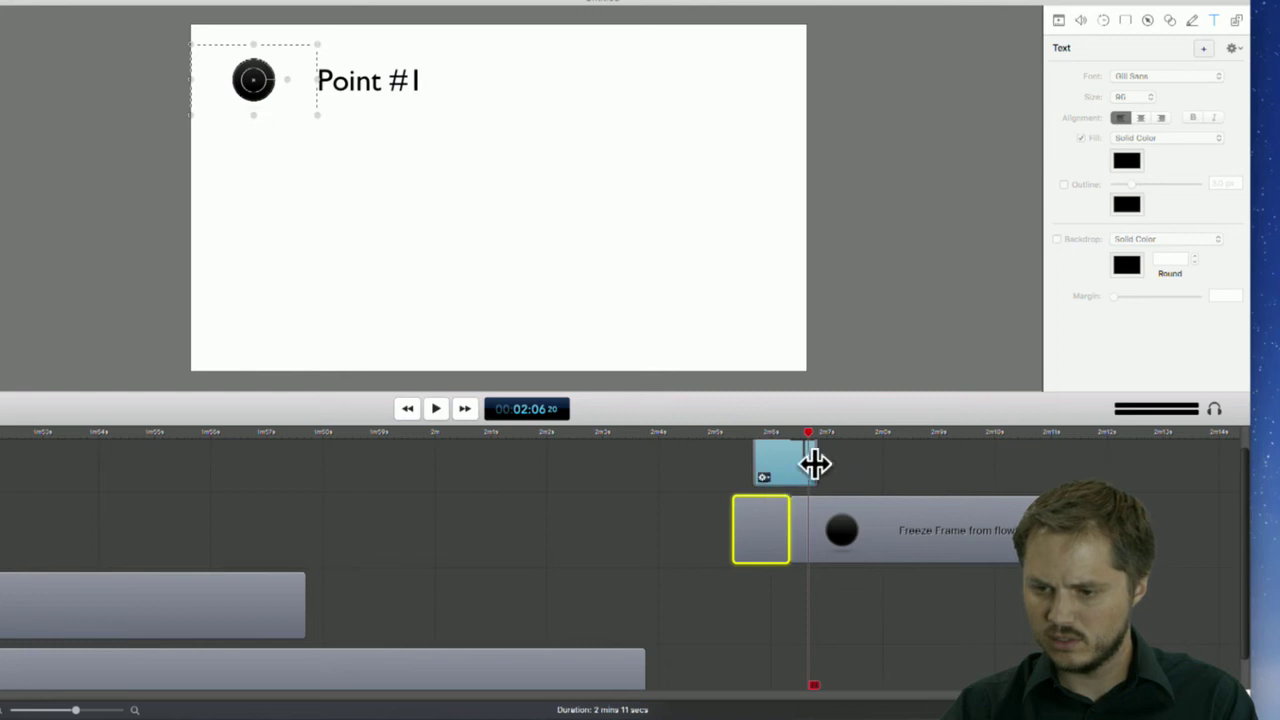
{"action": "left_click_drag", "start_coordinate": [814, 460], "coordinate": [1071, 450]}
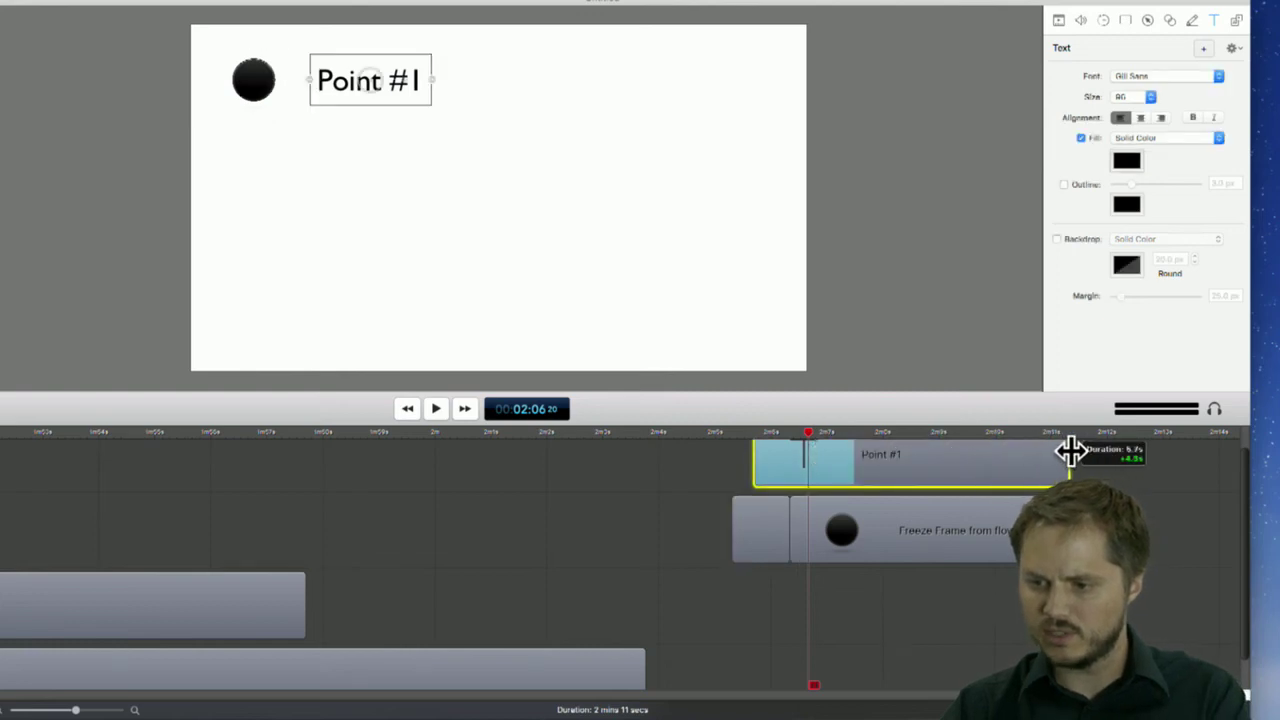
Play the bullet and text animation from about 02:05 to review how they appear
{"action": "left_click_drag", "start_coordinate": [770, 430], "coordinate": [717, 430]}
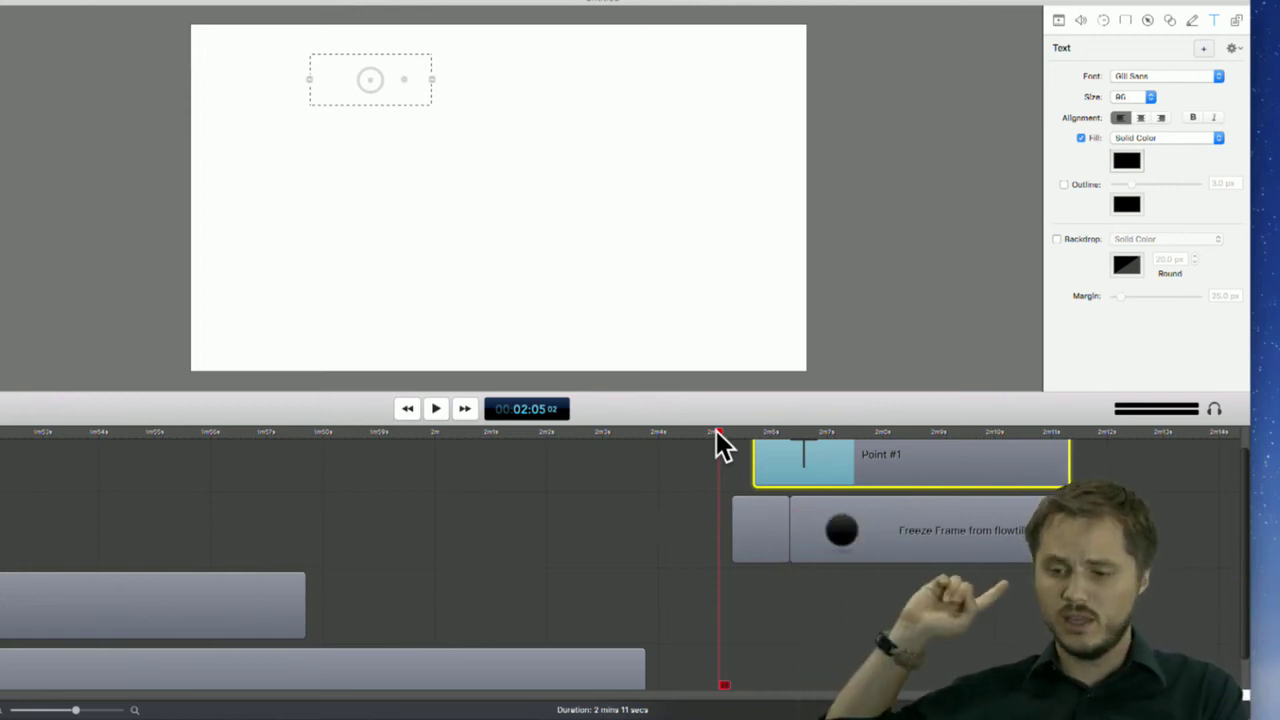
{"action": "key", "text": "space"}
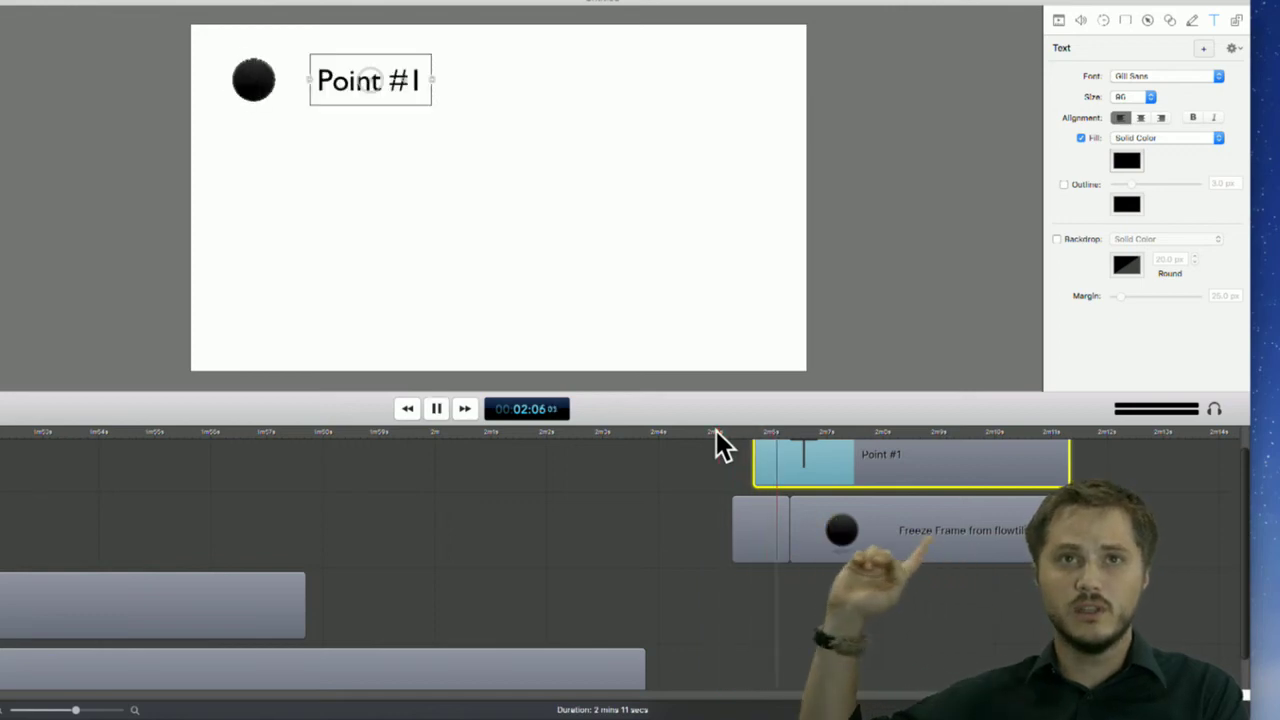
{"action": "key", "text": "space"}
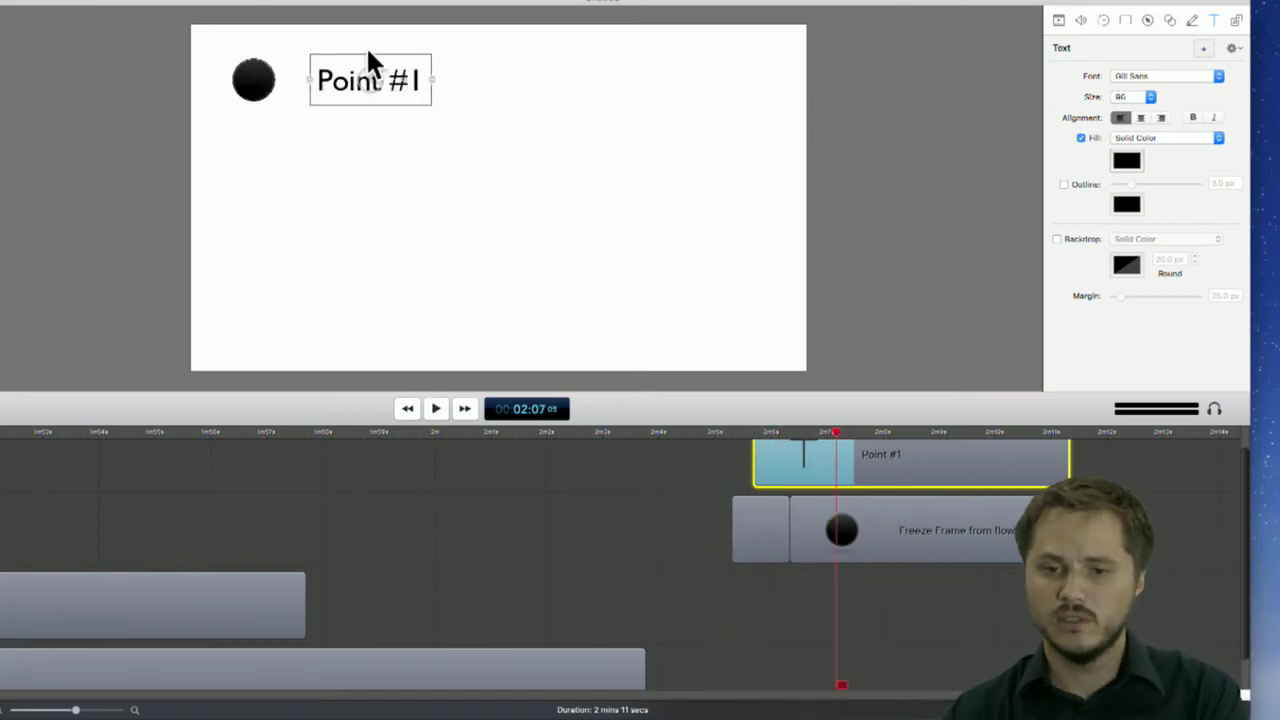
Replace the Point #1 text with "Always be crushin it!" and deselect the text box
{"action": "double_click", "coordinate": [342, 78]}
{"action": "triple_click", "coordinate": [349, 80]}
{"action": "type", "text": "A"}
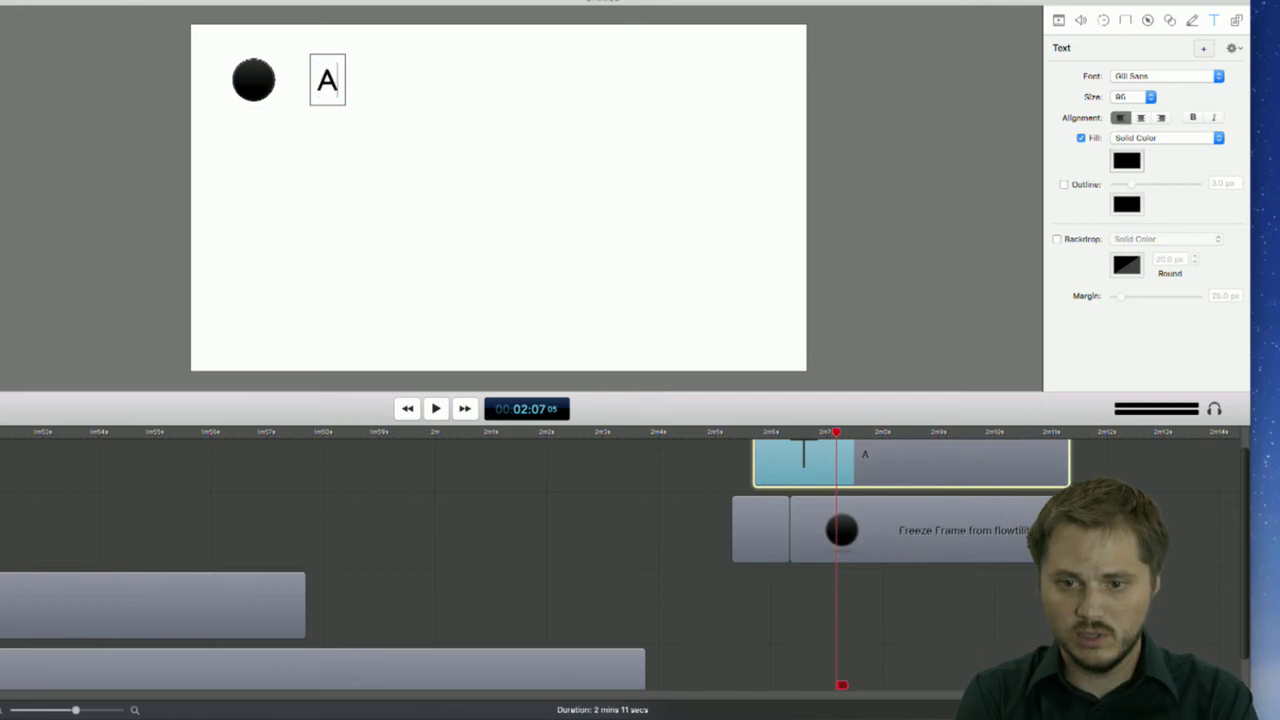
{"action": "type", "text": "lways be "}
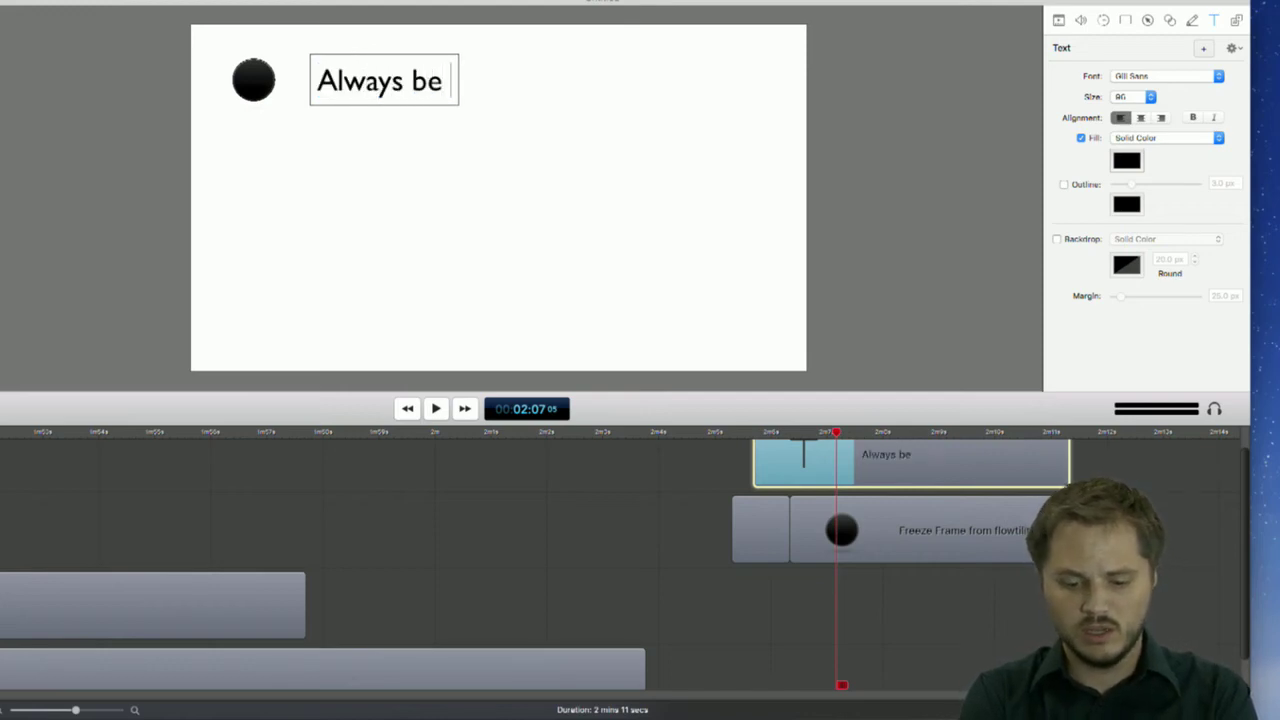
{"action": "type", "text": "crushin"}
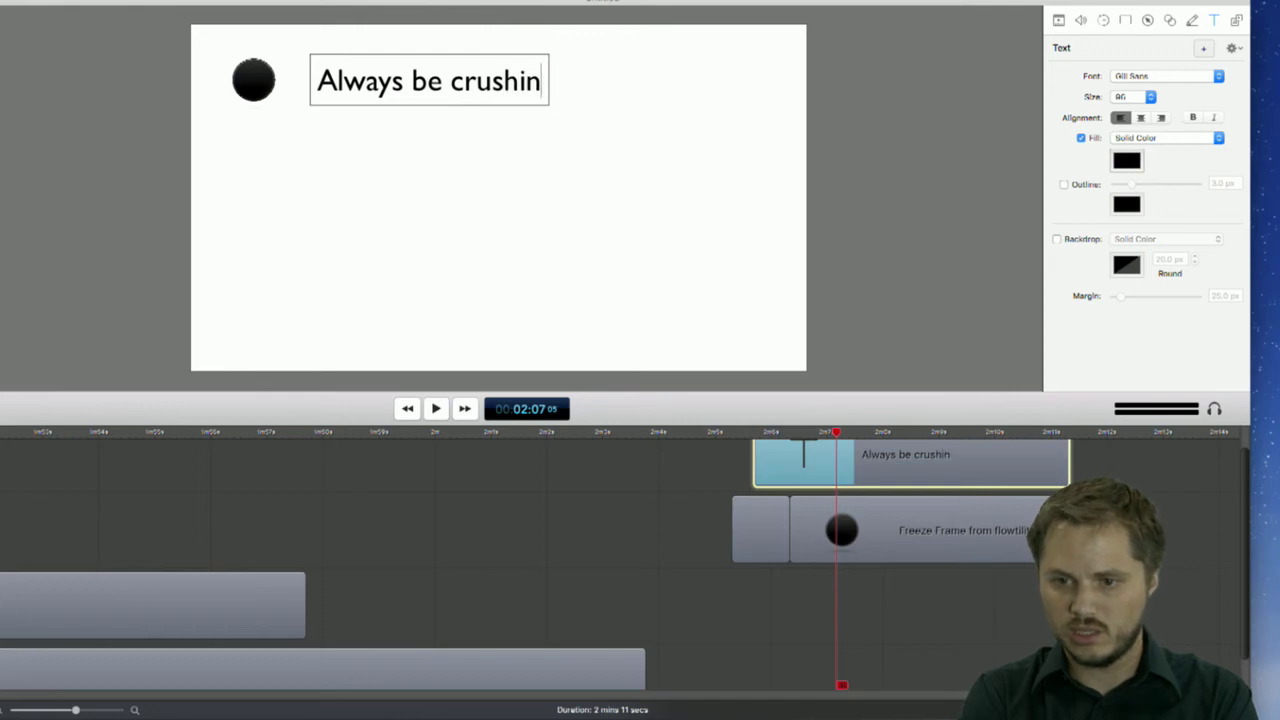
{"action": "type", "text": " it."}
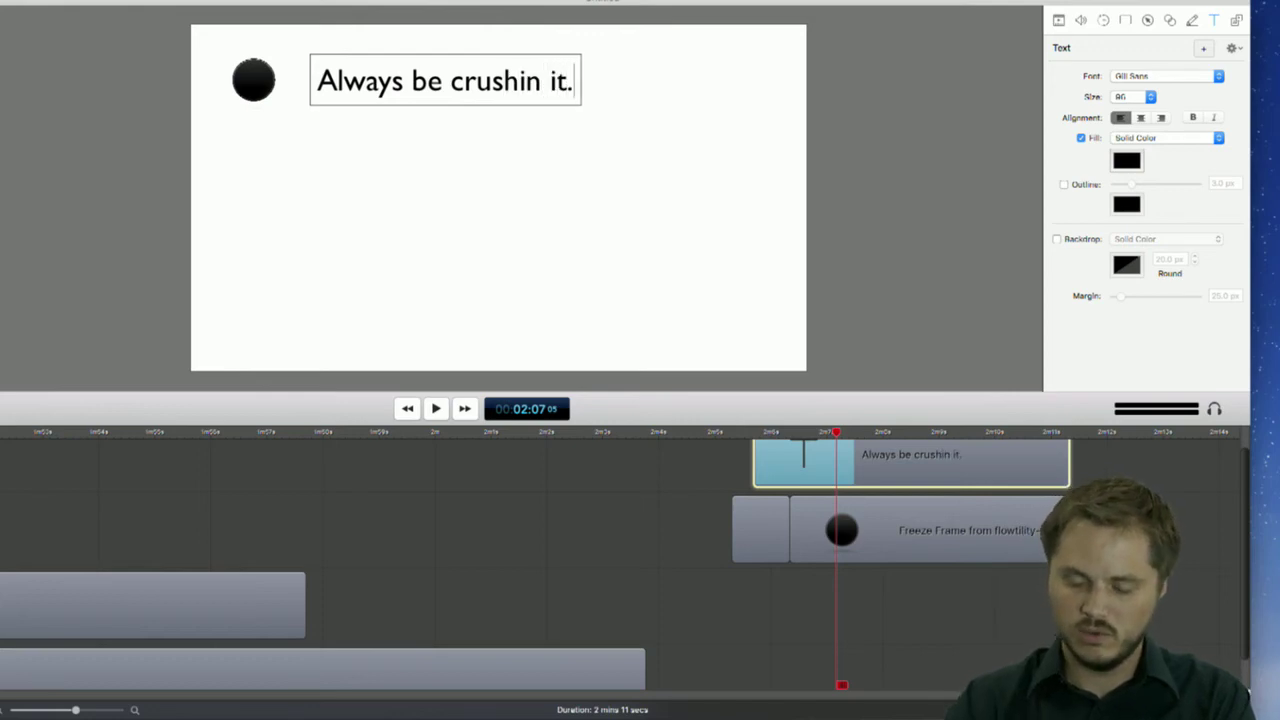
{"action": "key", "text": "BackSpace"}
{"action": "type", "text": "!"}
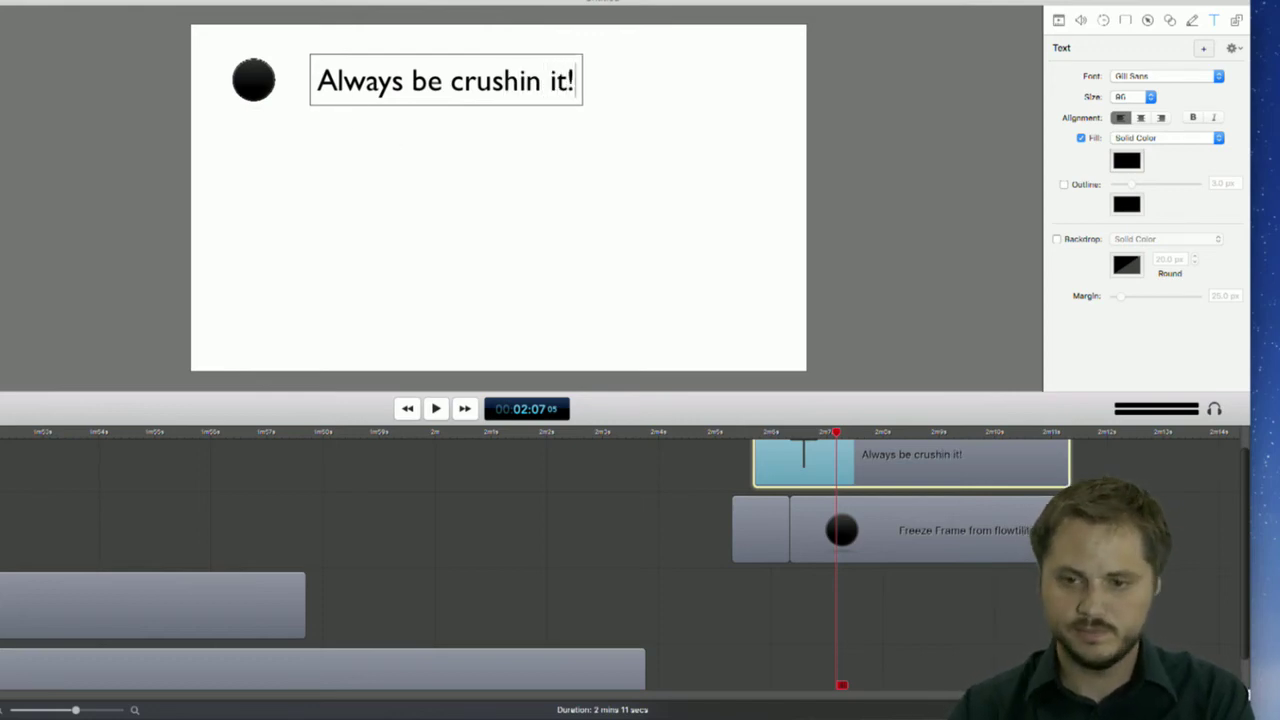
{"action": "left_click", "coordinate": [390, 170]}
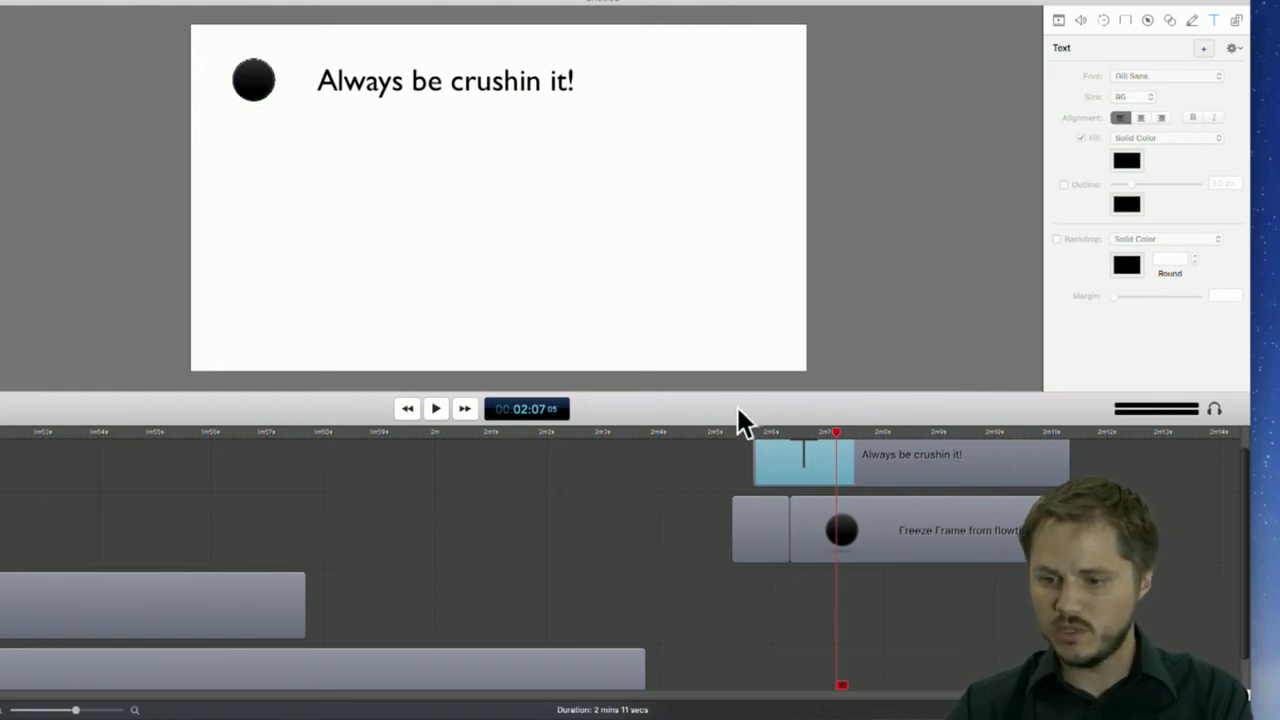
Duplicate the text, bullet and freeze frame clips together, and shift the copies earlier on the lower tracks to start at about 2m 7s
{"action": "left_click_drag", "start_coordinate": [685, 440], "coordinate": [906, 600]}
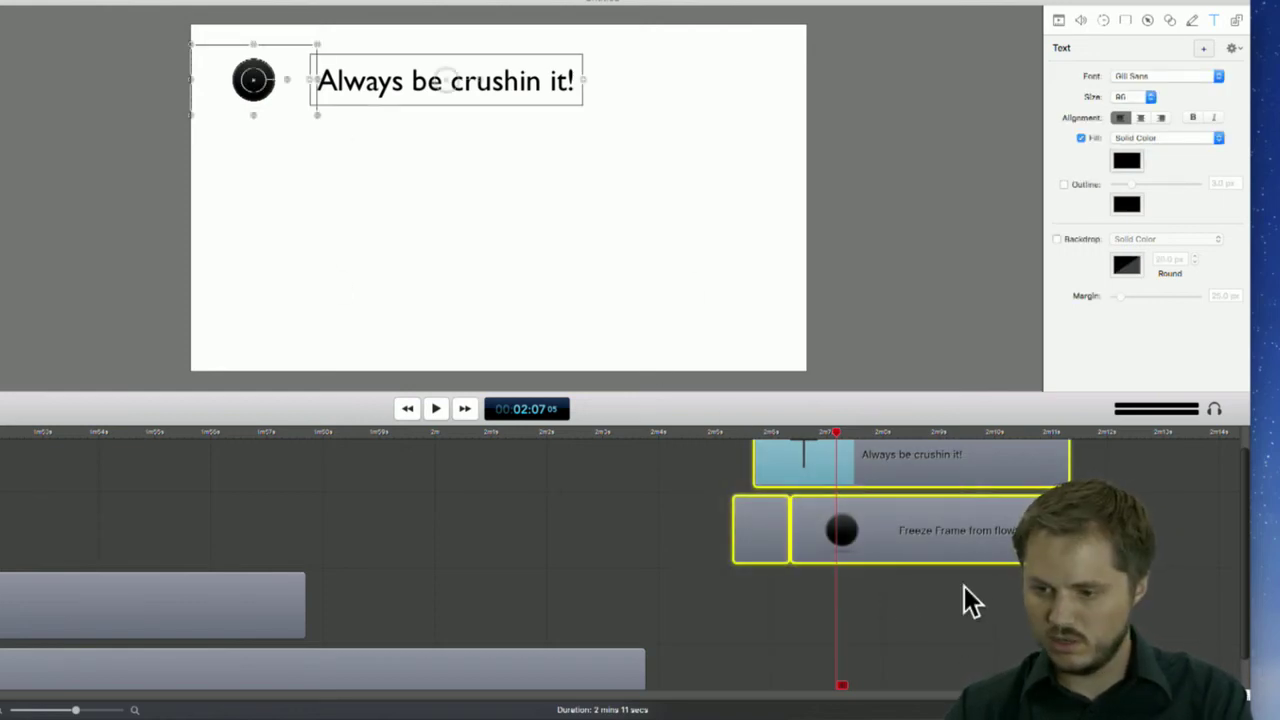
{"action": "key", "text": "super+v"}
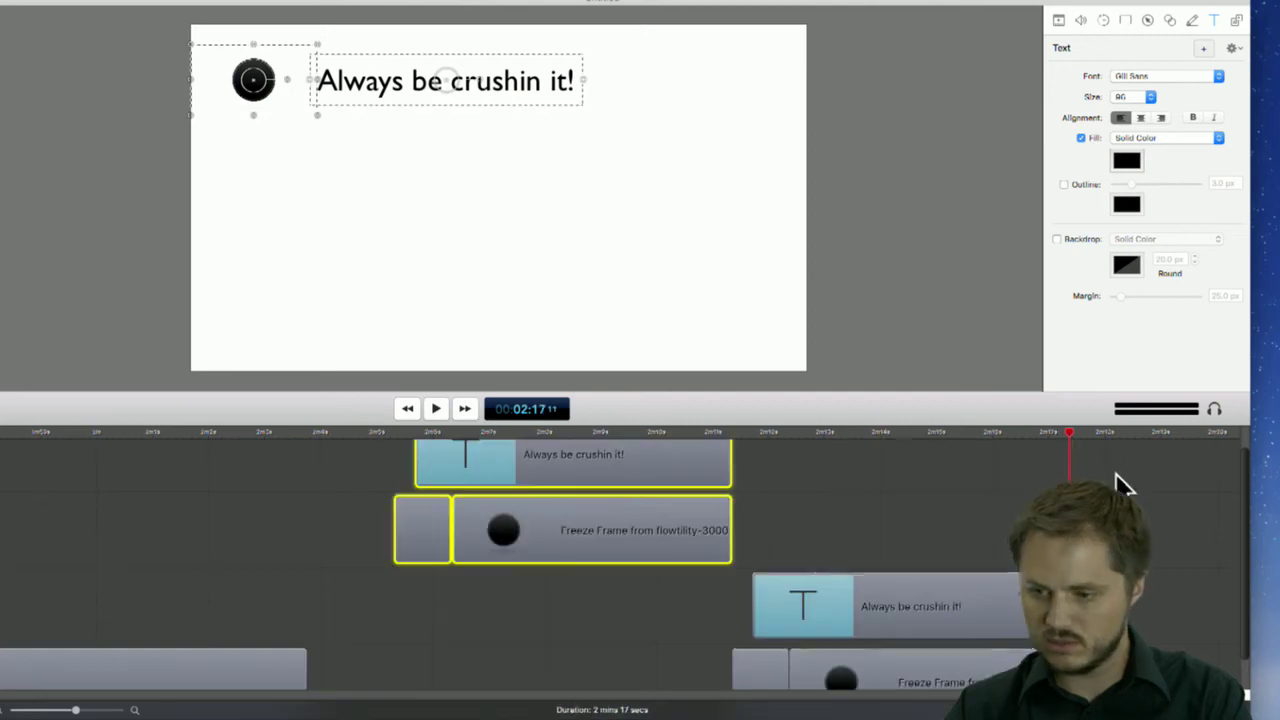
{"action": "left_click_drag", "start_coordinate": [940, 612], "coordinate": [859, 603]}
{"action": "scroll", "coordinate": [990, 560], "scroll_direction": "down", "scroll_amount": 1}
{"action": "left_click", "coordinate": [1000, 651], "text": "shift"}
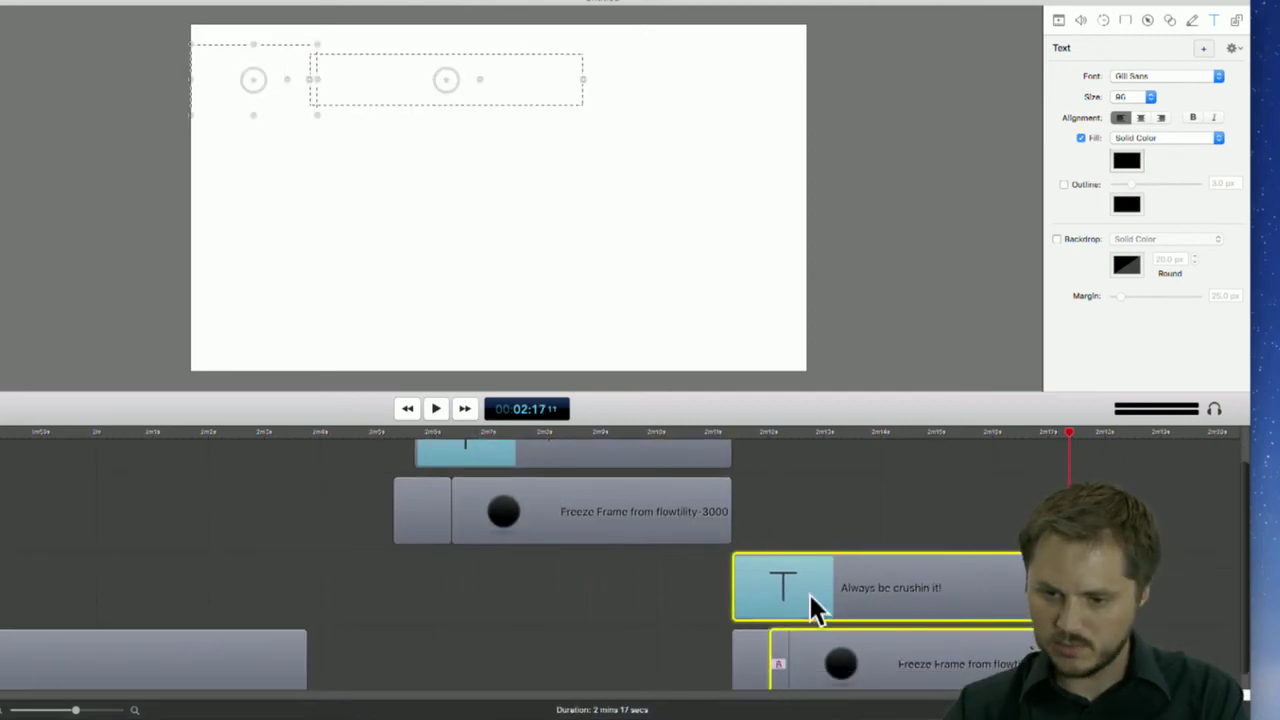
{"action": "scroll", "coordinate": [850, 580], "scroll_direction": "left", "scroll_amount": 1}
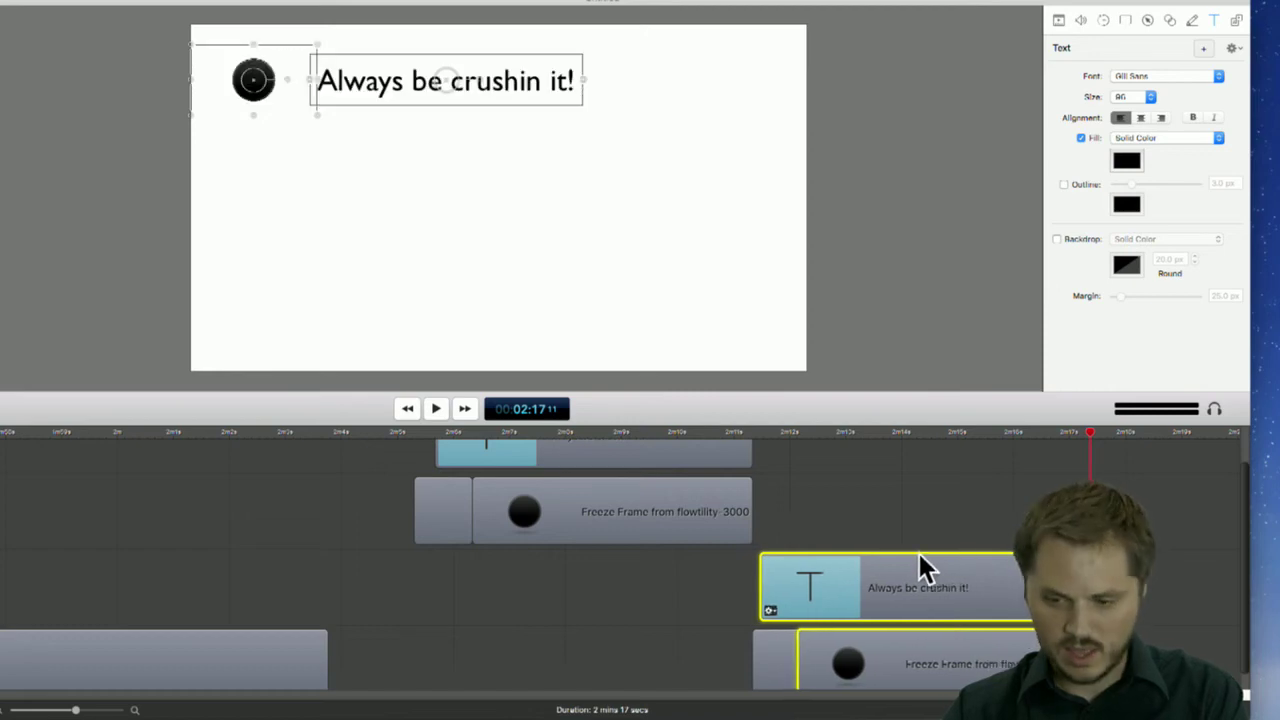
{"action": "left_click", "coordinate": [720, 580]}
{"action": "left_click_drag", "start_coordinate": [720, 568], "coordinate": [886, 686]}
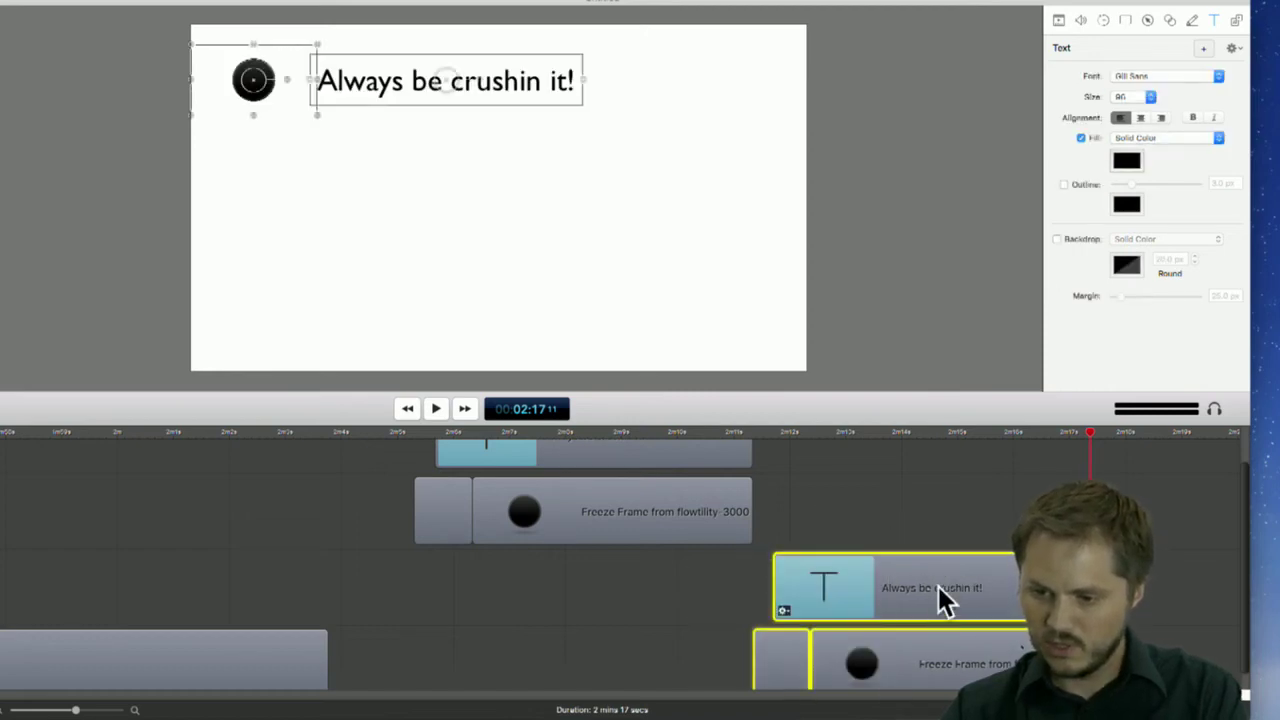
{"action": "left_click_drag", "start_coordinate": [938, 586], "coordinate": [686, 581]}
{"action": "scroll", "coordinate": [634, 460], "scroll_direction": "left", "scroll_amount": 5}
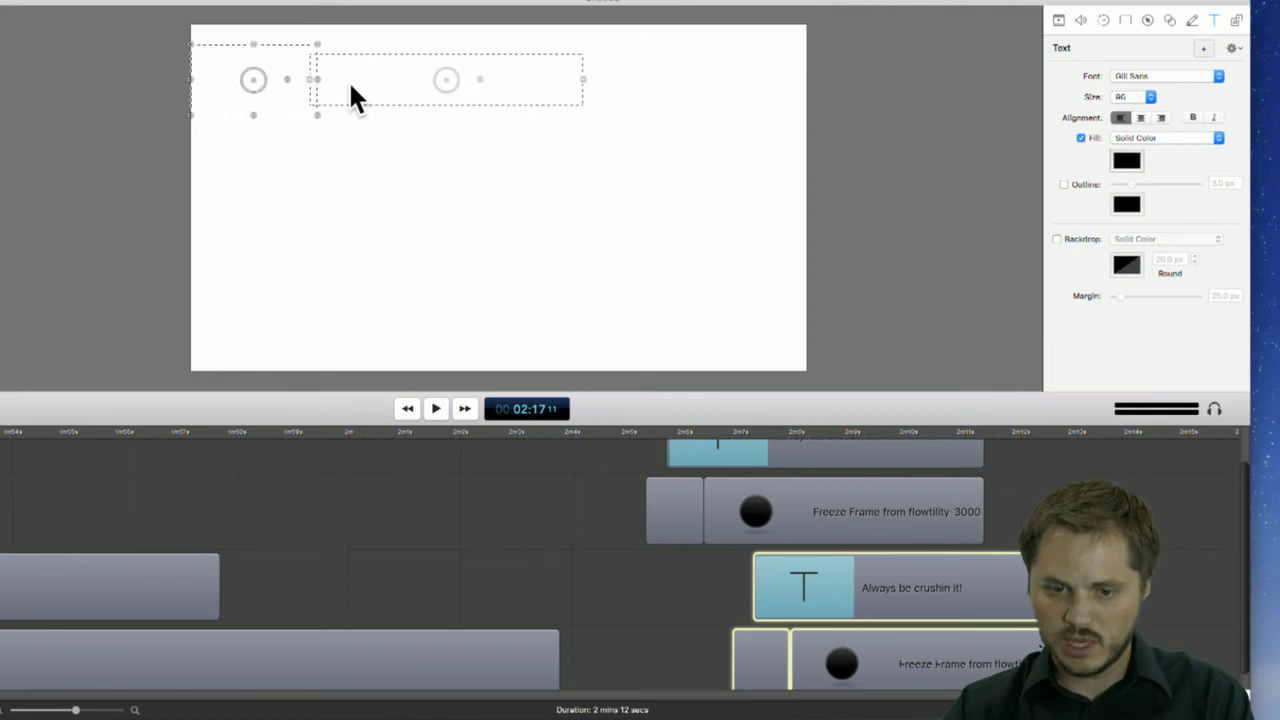
Move the copied bullet and text directly below the first line on the canvas, and change the copied text to "Never be late!"
{"action": "left_click_drag", "start_coordinate": [348, 82], "coordinate": [357, 168]}
{"action": "left_click", "coordinate": [823, 434]}
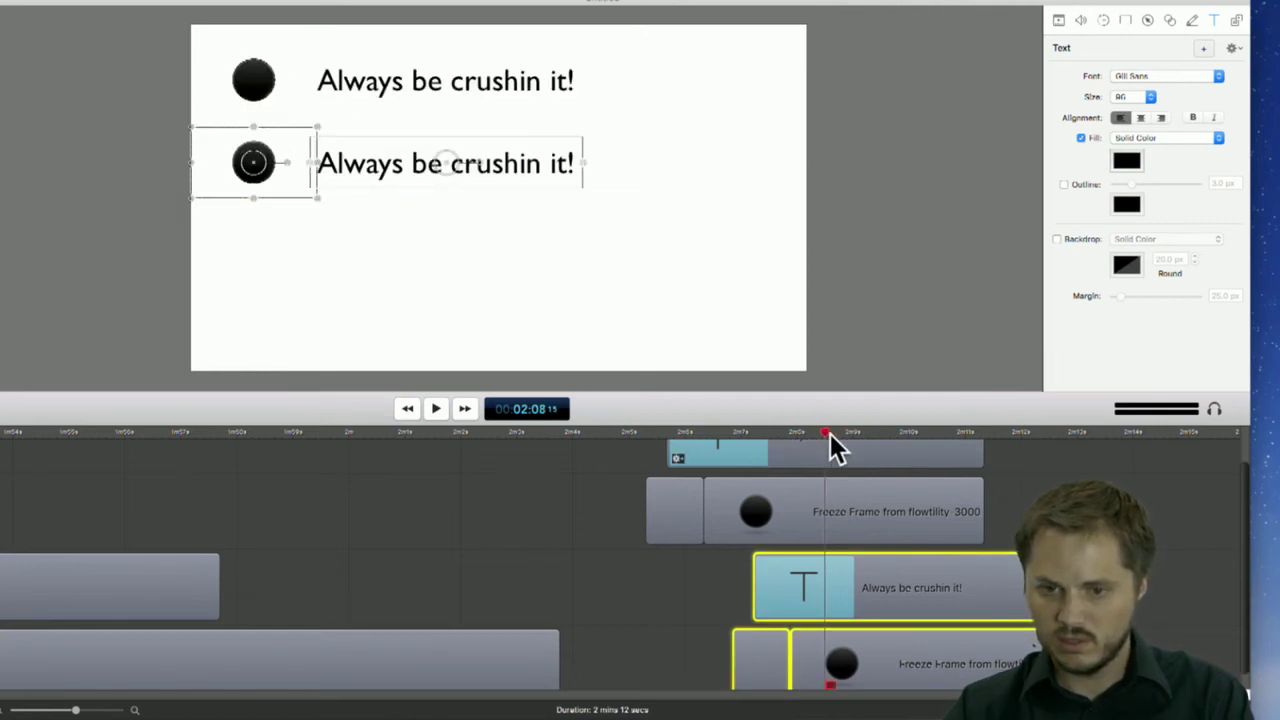
{"action": "double_click", "coordinate": [391, 163]}
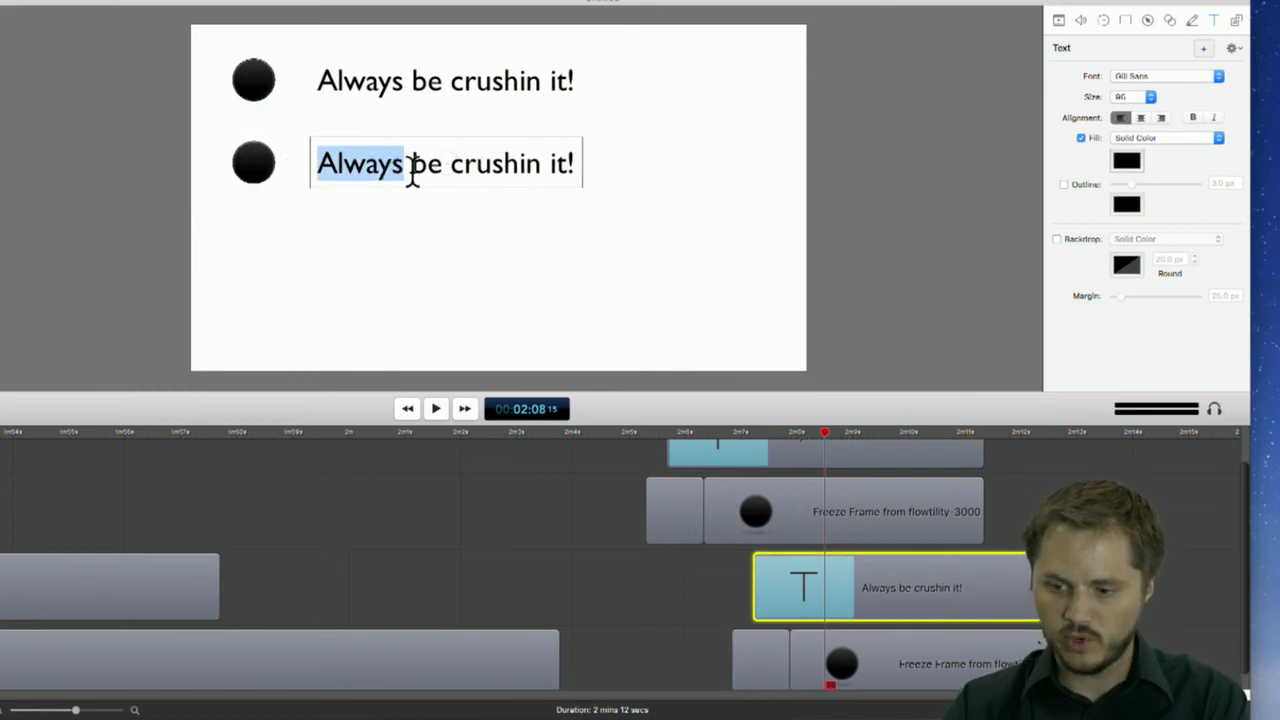
{"action": "triple_click", "coordinate": [412, 168]}
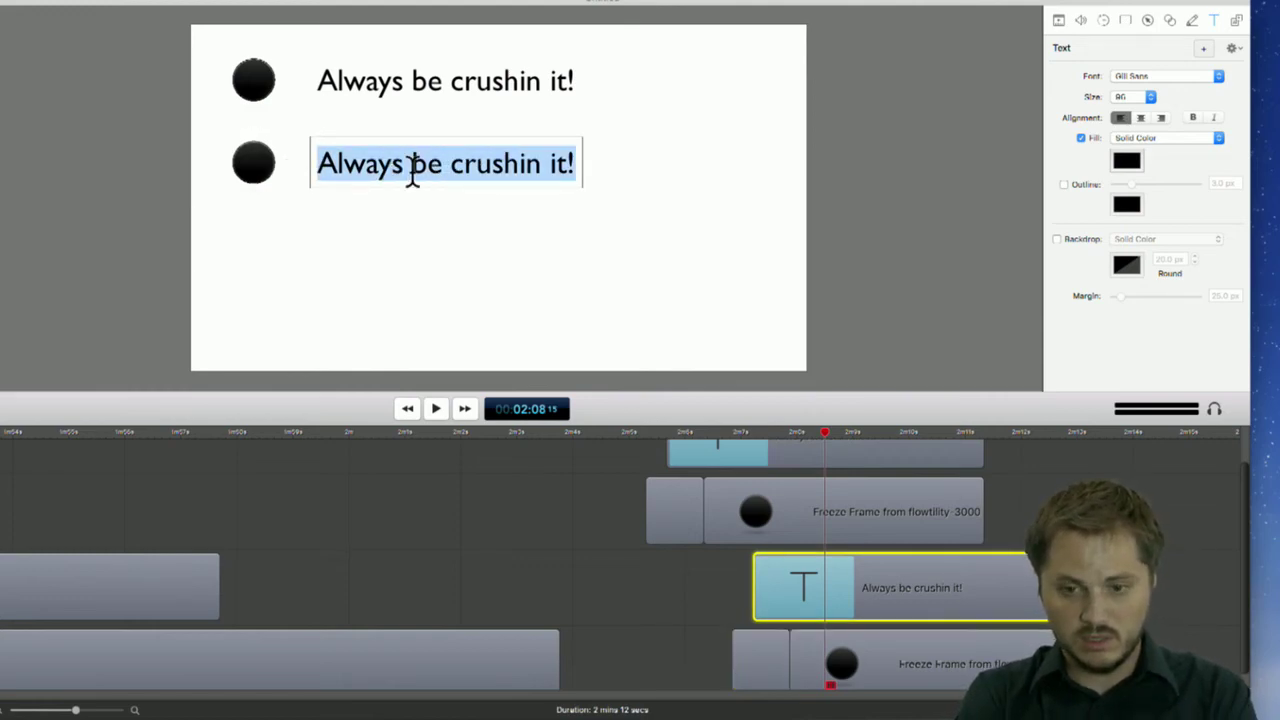
{"action": "type", "text": "Never be la"}
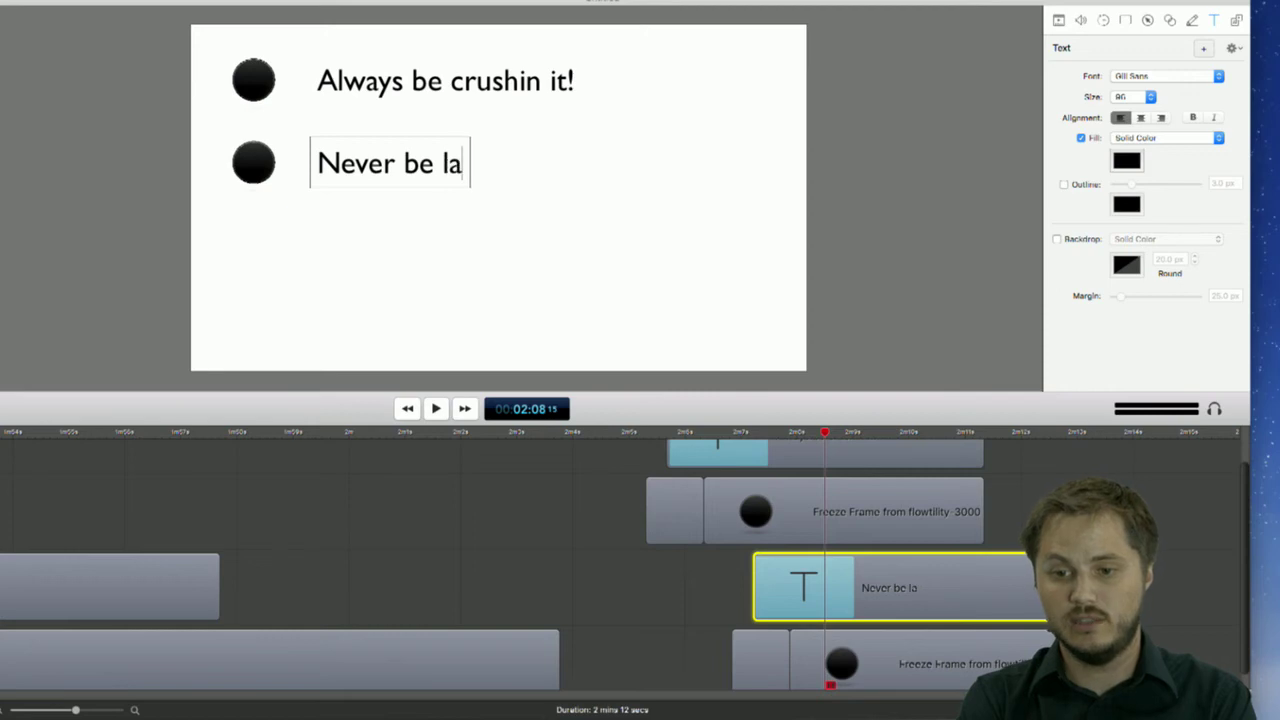
{"action": "type", "text": "te!"}
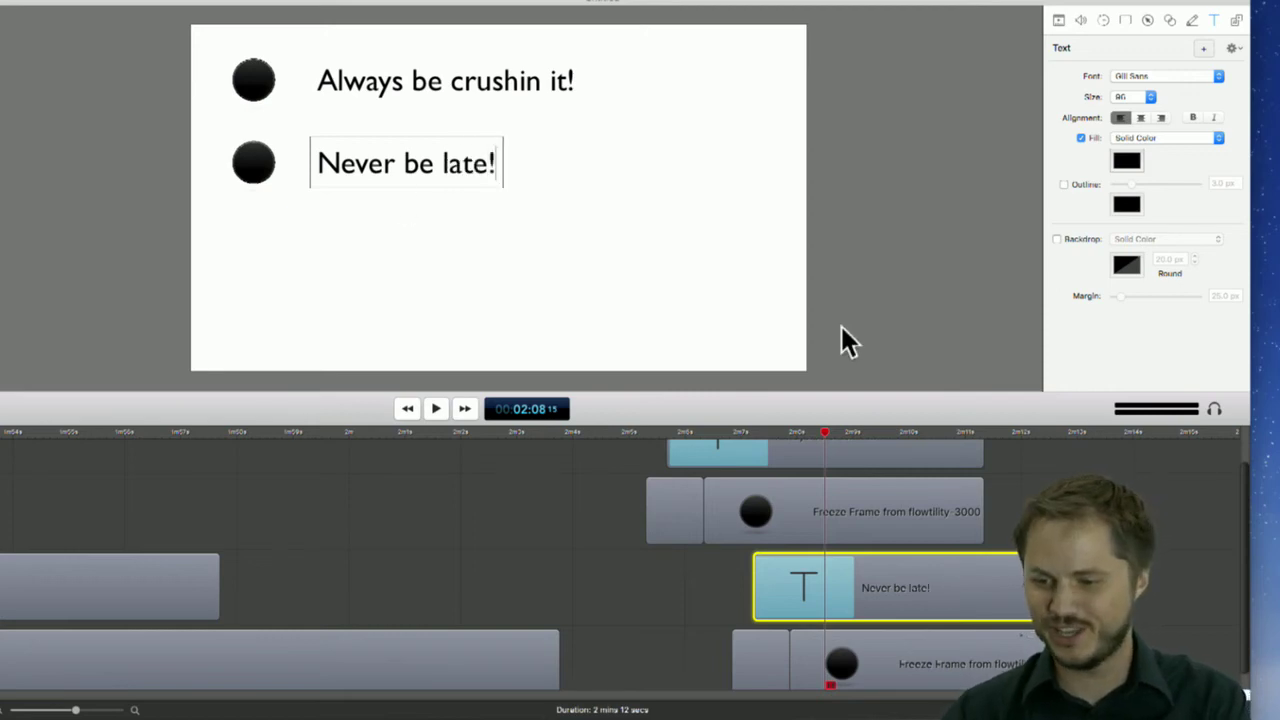
Deselect the text box and place the playhead at 02:04;12, ahead of the first bullet clip
{"action": "left_click", "coordinate": [643, 480]}
{"action": "left_click", "coordinate": [622, 445]}
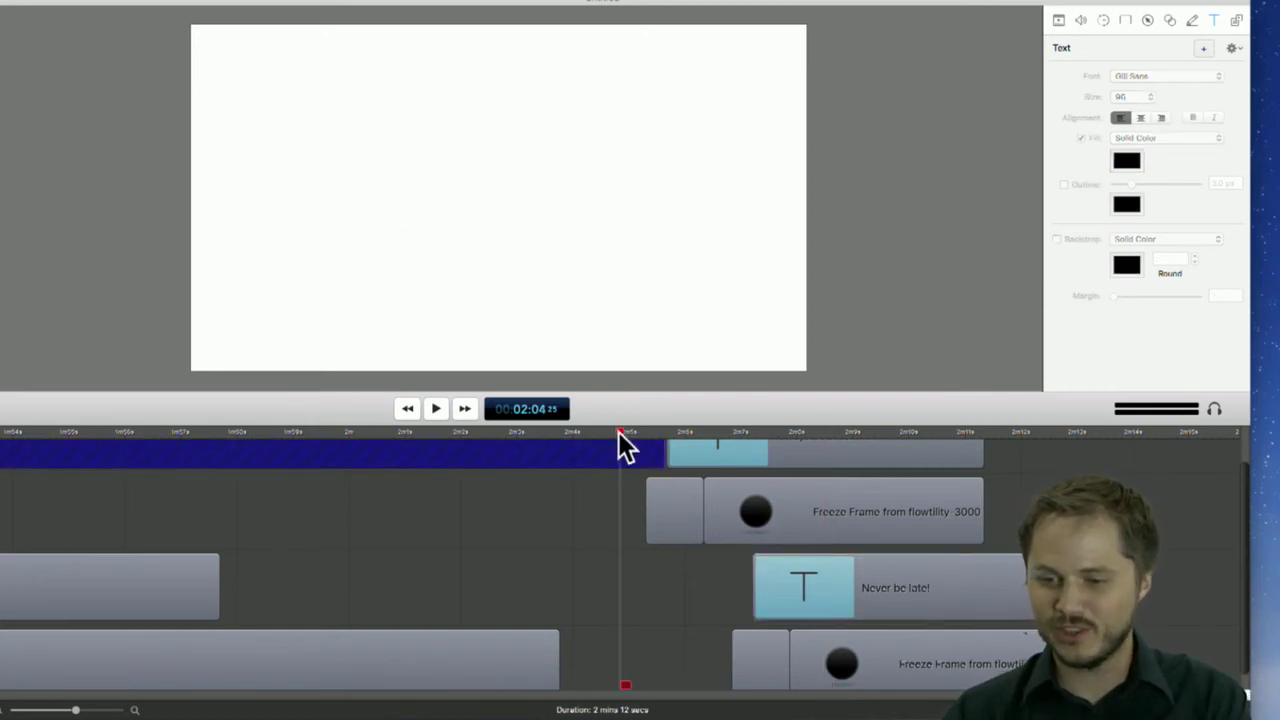
{"action": "left_click", "coordinate": [594, 433]}
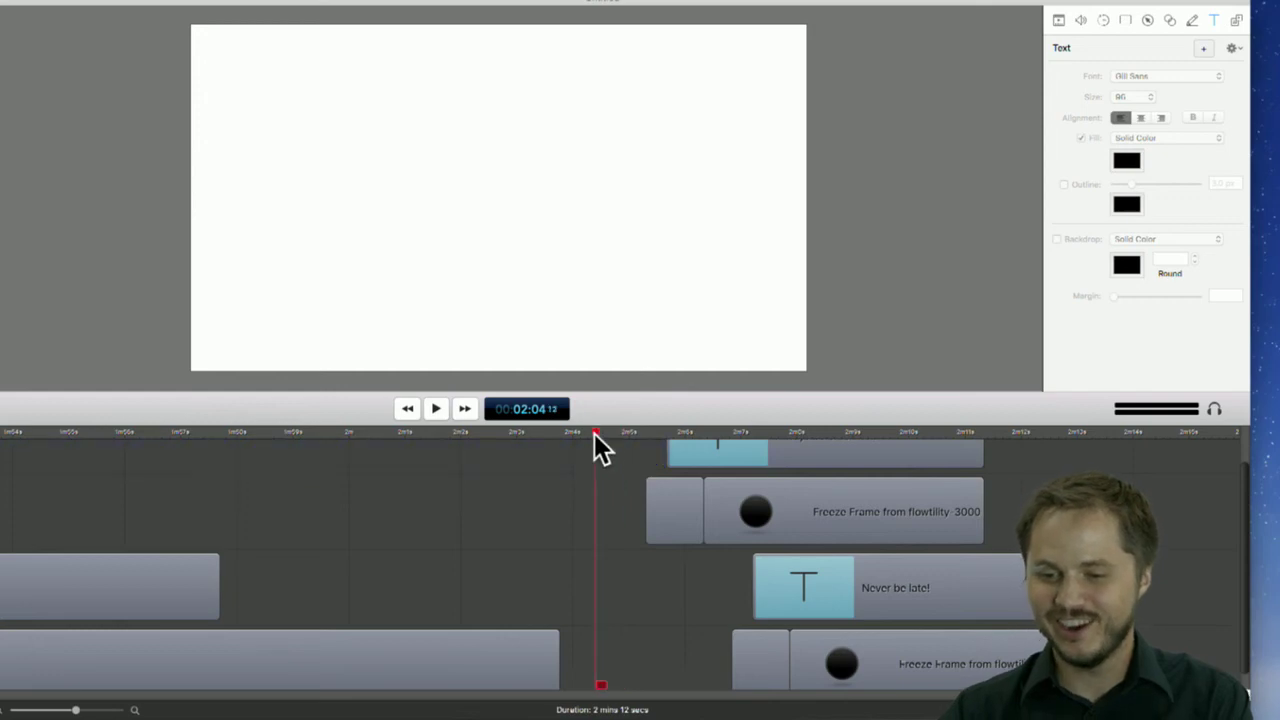